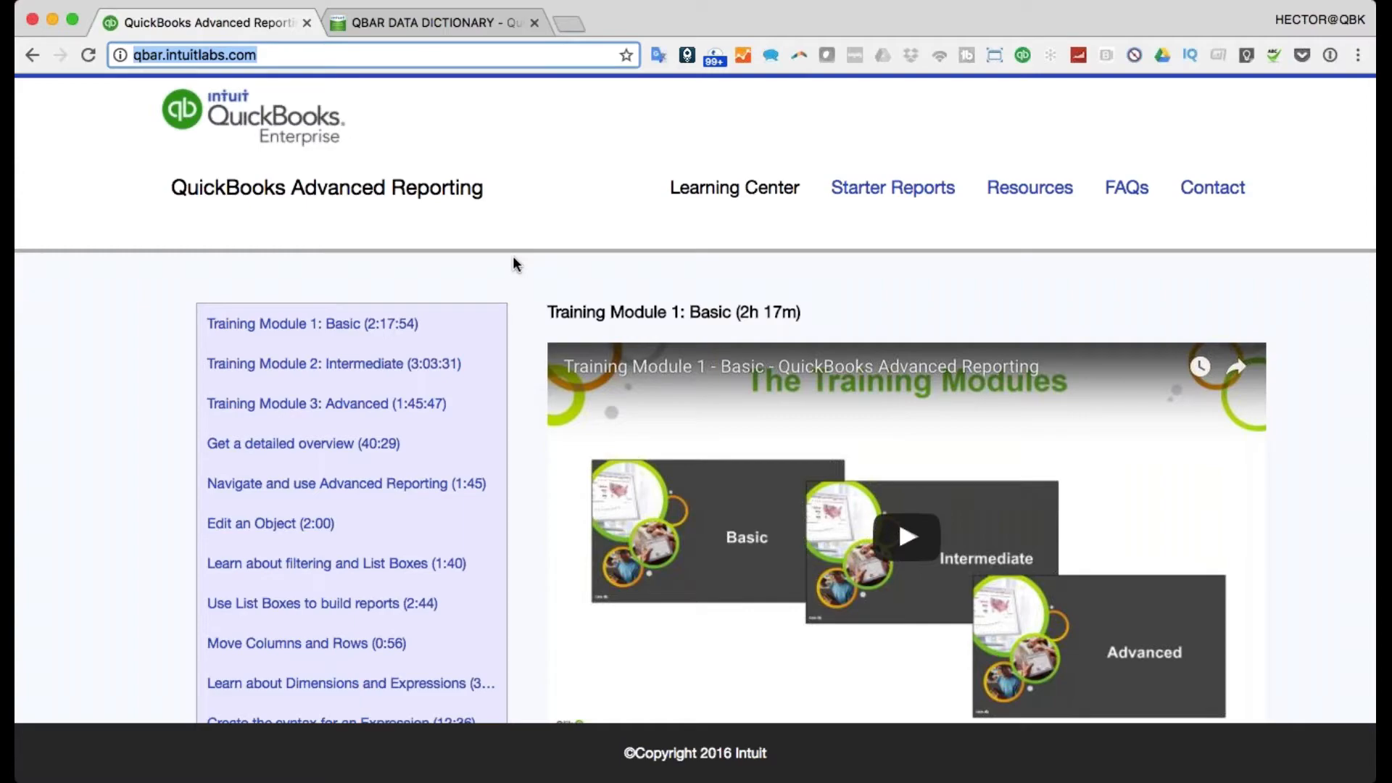
# Step: Review the list of training modules and topic videos in the QuickBooks Advanced Reporting Learning Center
pyautogui.scroll(-5, 588, 226)
pyautogui.scroll(4, 588, 227)
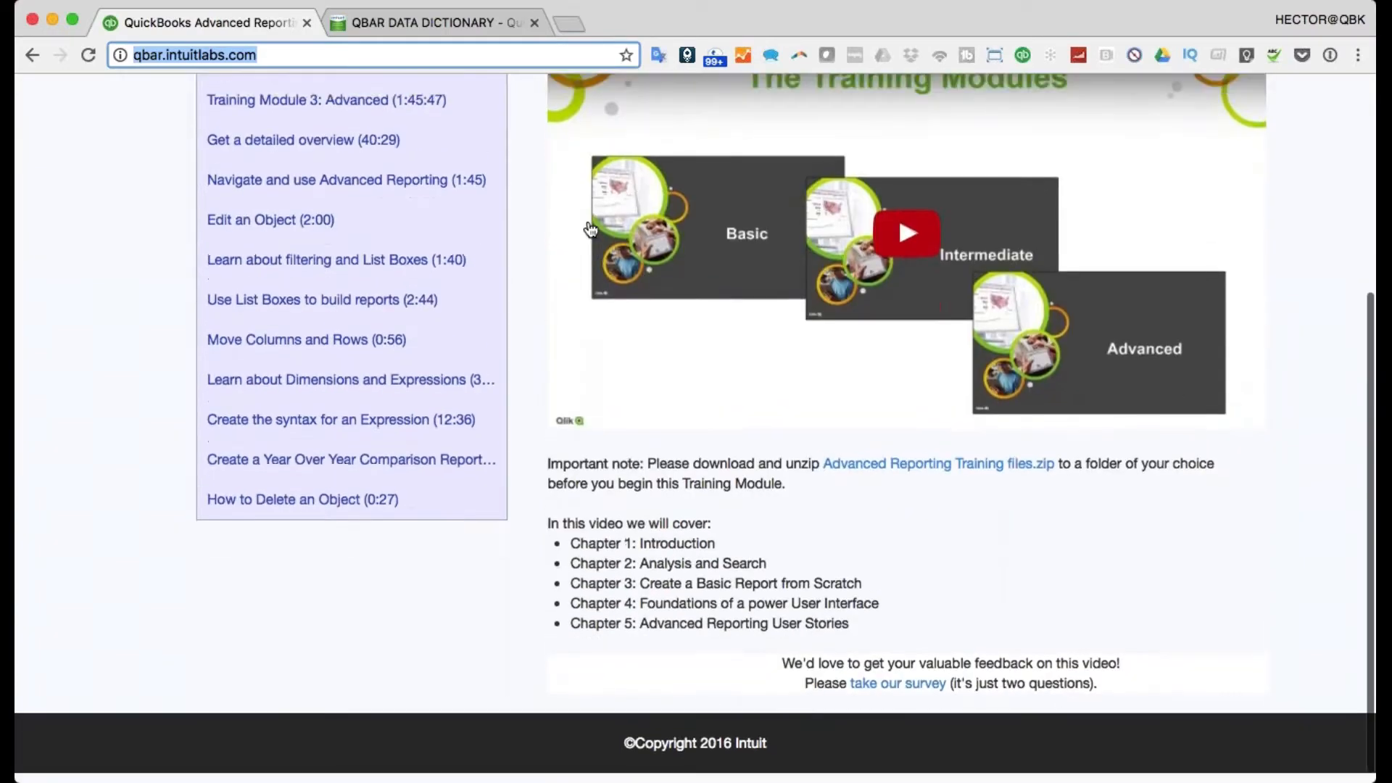
pyautogui.scroll(-2, 588, 227)
pyautogui.scroll(3, 725, 363)
pyautogui.scroll(-4, 957, 573)
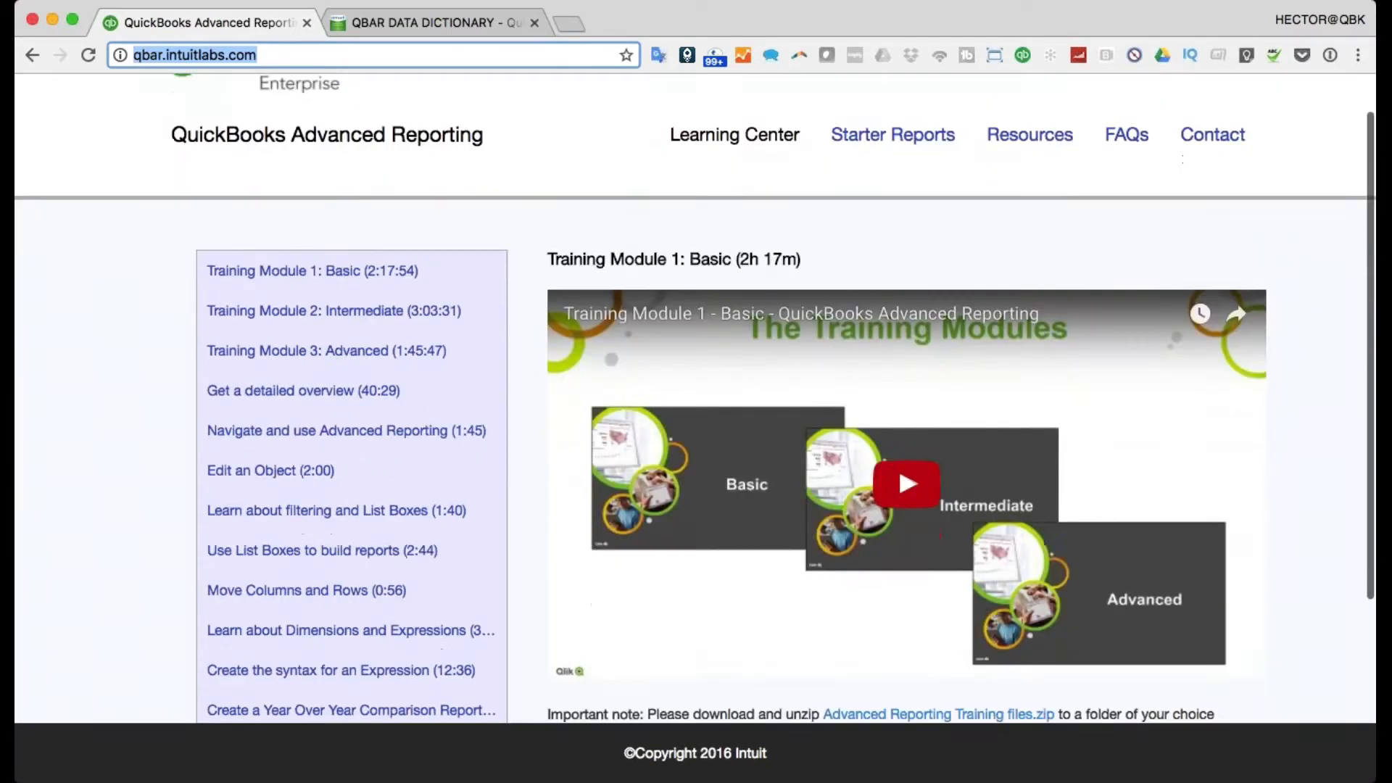
pyautogui.scroll(5, 957, 573)
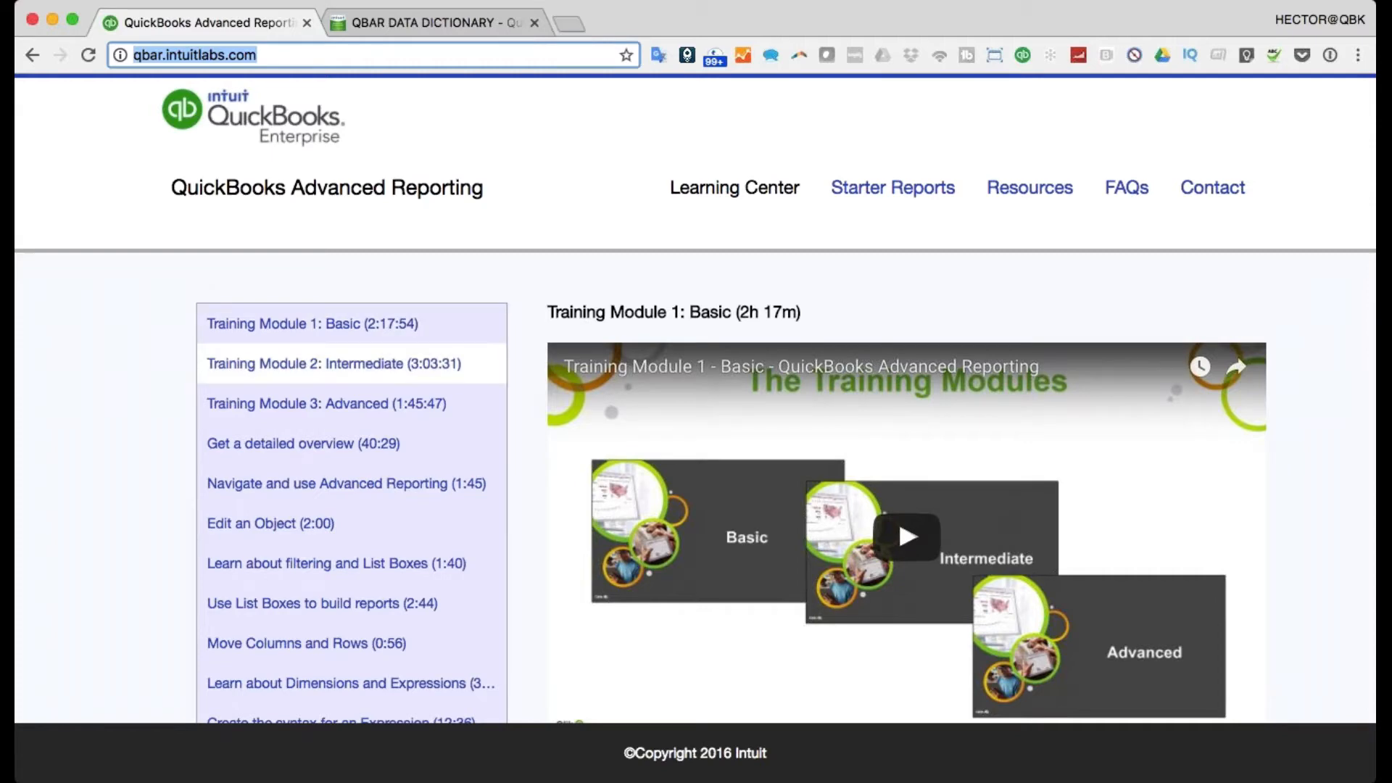
pyautogui.scroll(-2, 820, 444)
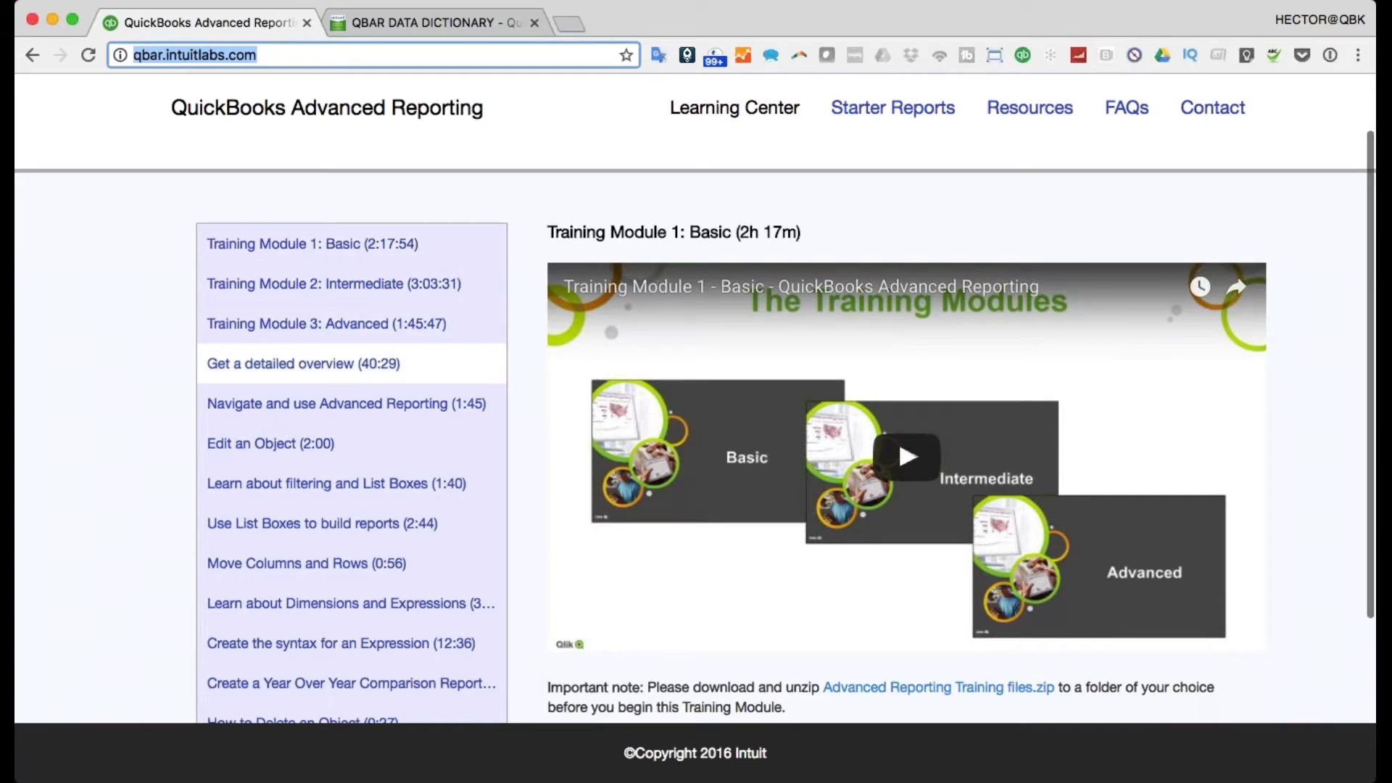
pyautogui.scroll(-1, 351, 359)
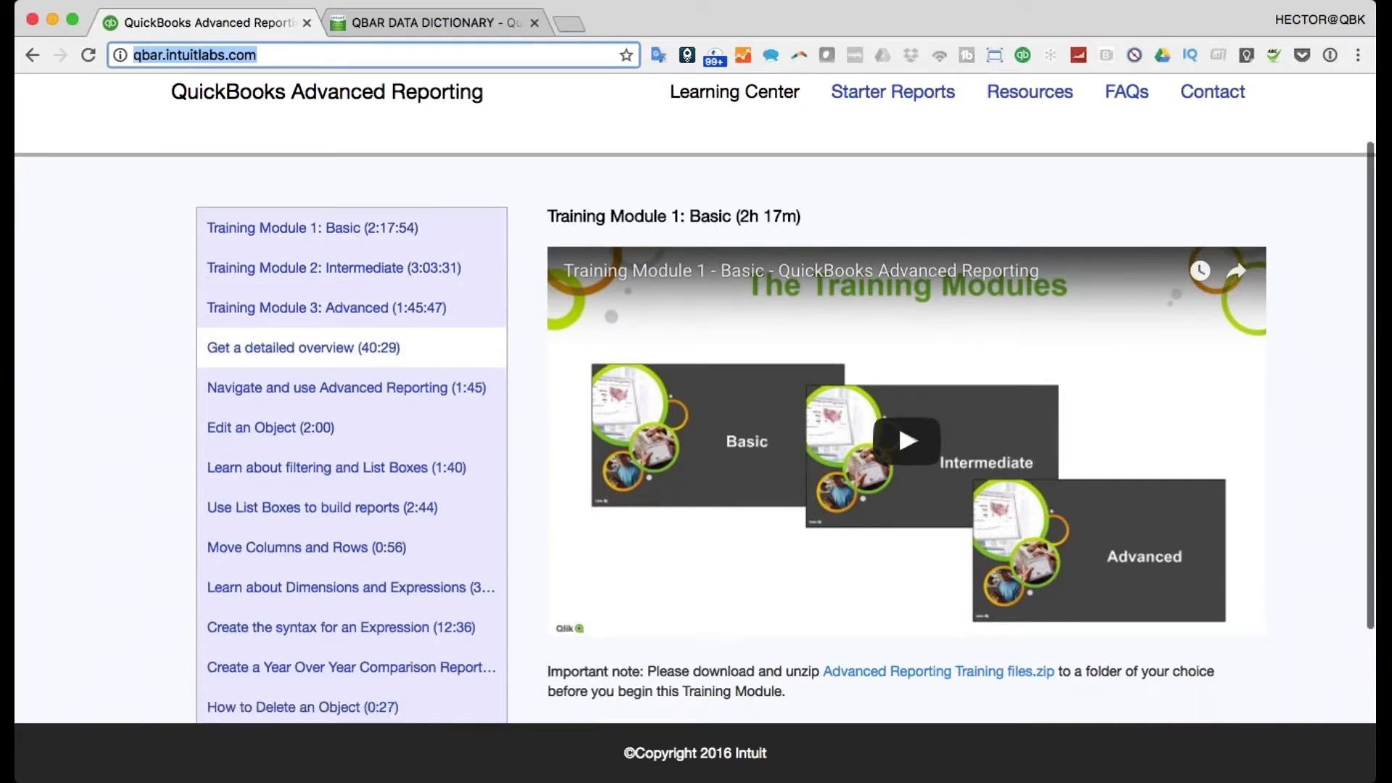
# Step: Highlight and read the Training Module 1 note about downloading Advanced Reporting Training files.zip
pyautogui.scroll(-3, 351, 349)
pyautogui.moveTo(792, 541); pyautogui.dragTo(824, 520)
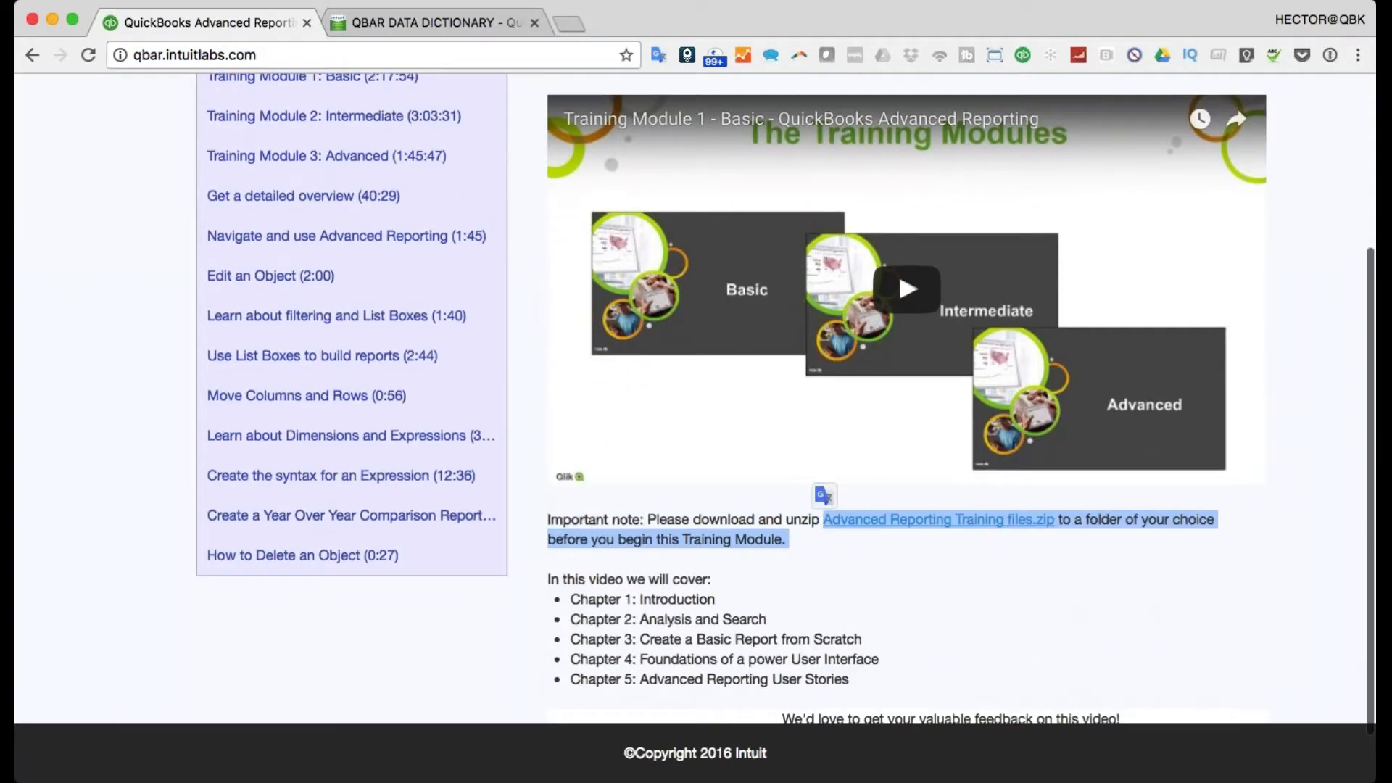
pyautogui.click(977, 588)
pyautogui.scroll(3, 1285, 599)
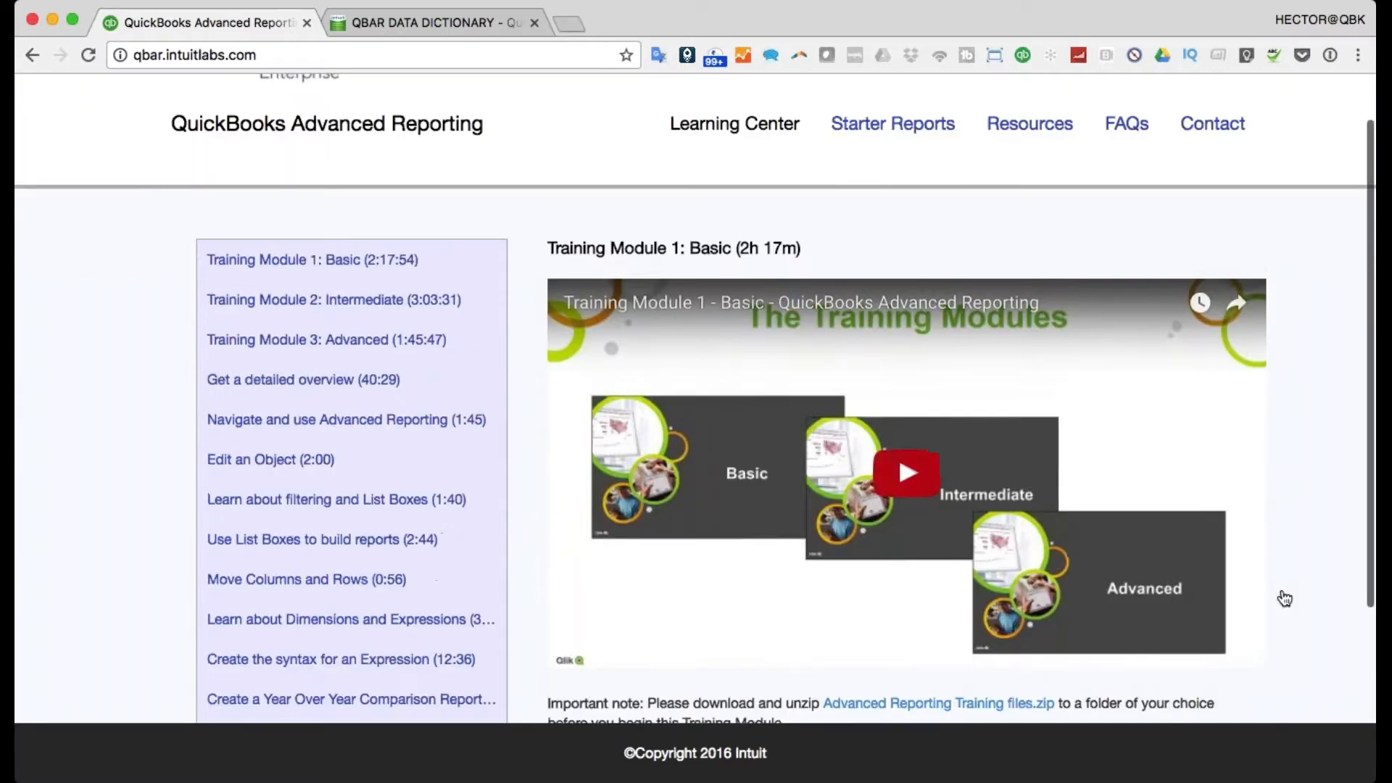
# Step: Open the Starter Reports page and look through the downloadable report templates and their descriptions
pyautogui.scroll(1, 1285, 599)
pyautogui.scroll(-1, 1285, 599)
pyautogui.scroll(1, 1285, 599)
pyautogui.click(892, 166)
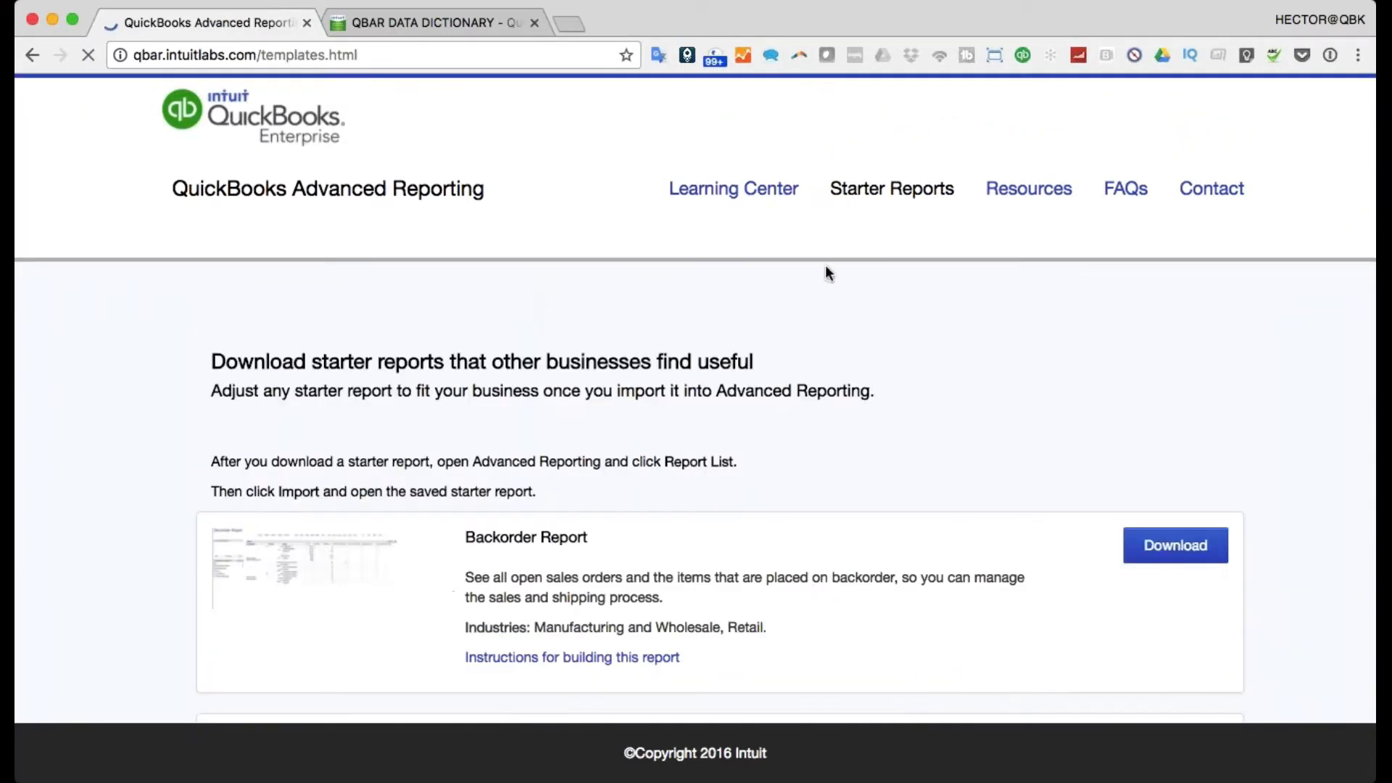
pyautogui.scroll(-5, 829, 273)
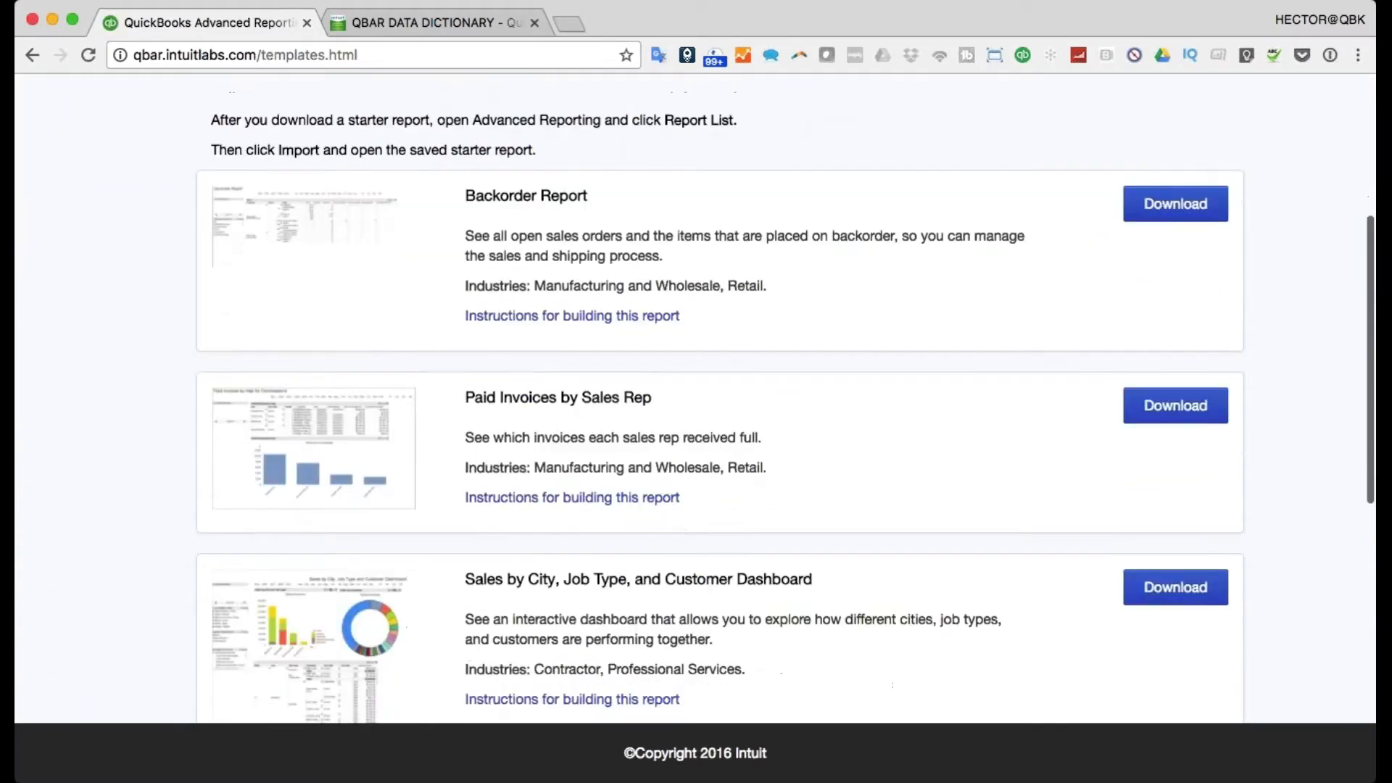
pyautogui.scroll(-10, 892, 578)
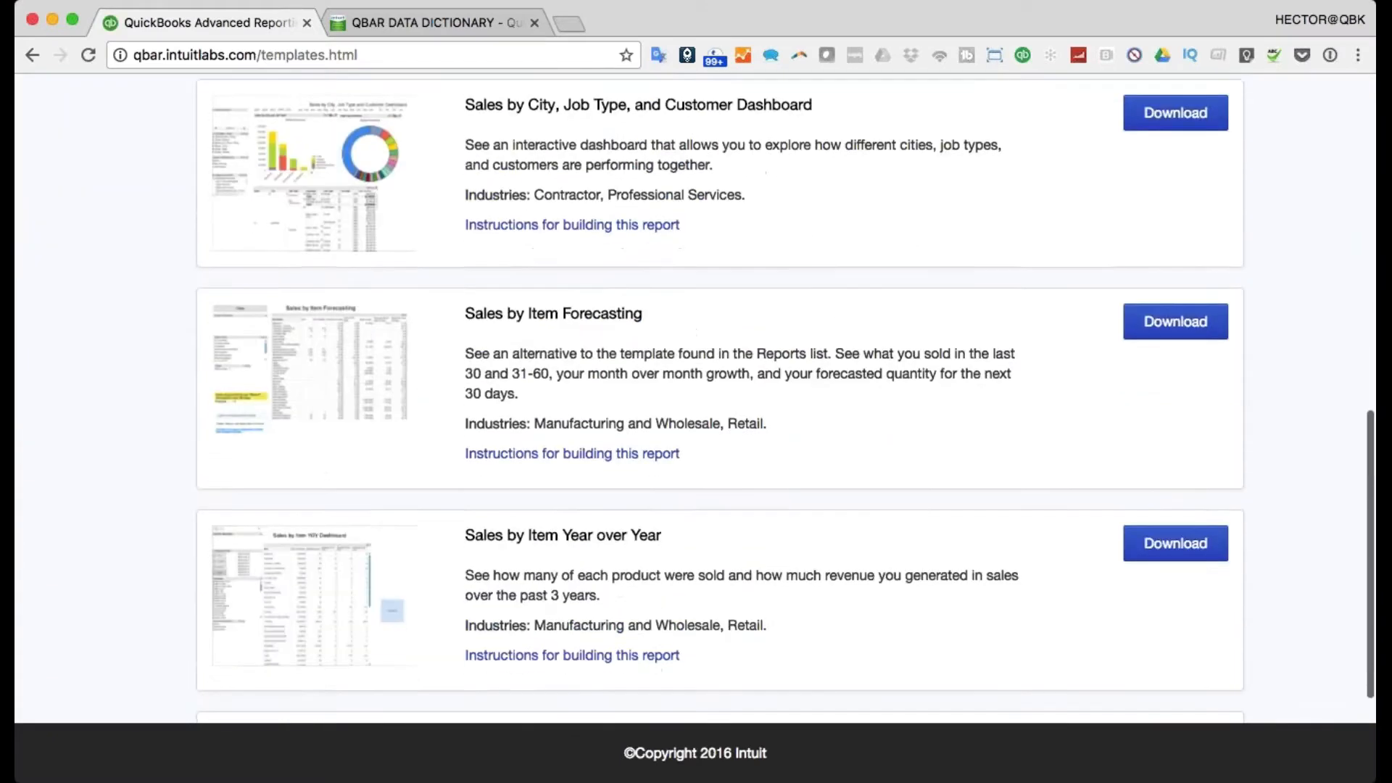
pyautogui.scroll(15, 861, 475)
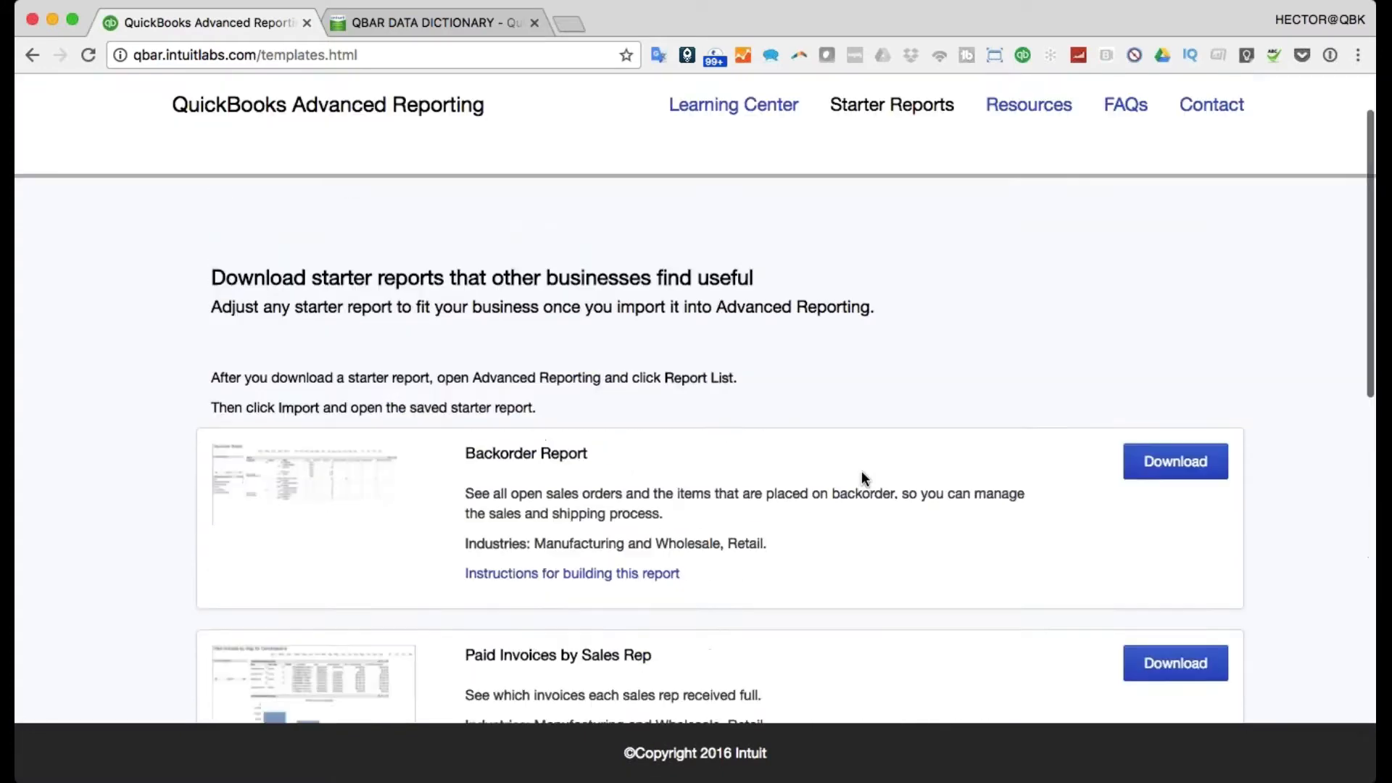
# Step: Check the getting-started documents on the Resources page, and switch to the QBAR Data Dictionary page, highlighting its web address
pyautogui.click(1027, 202)
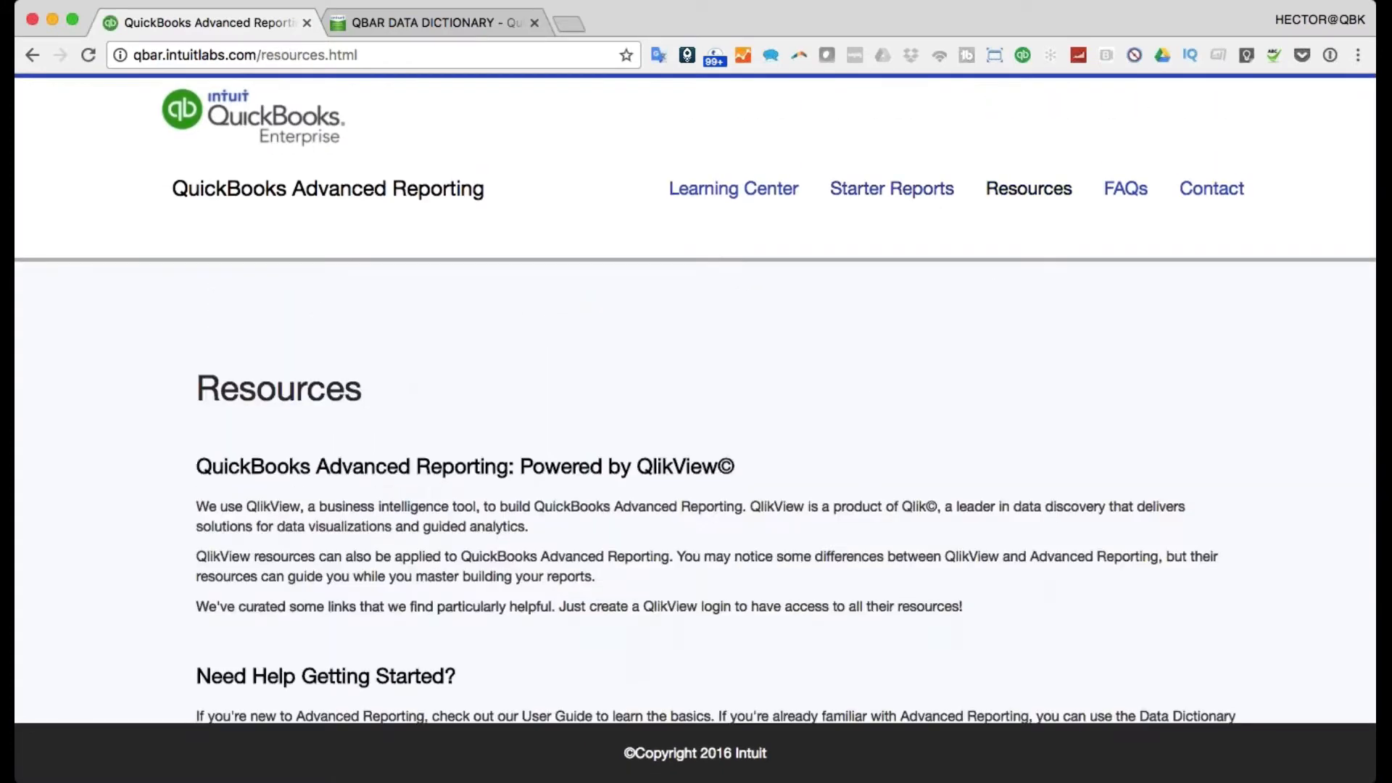
pyautogui.scroll(-5, 733, 468)
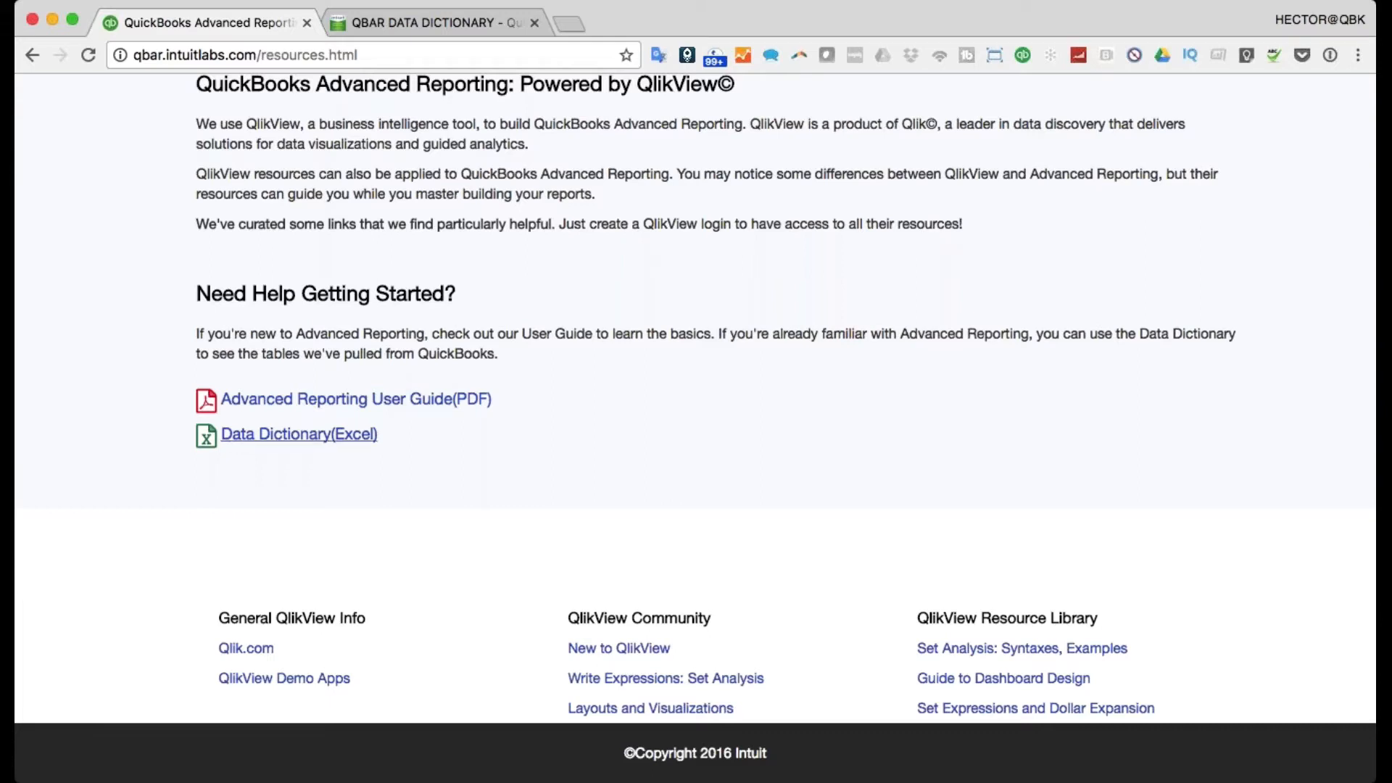
pyautogui.click(451, 22)
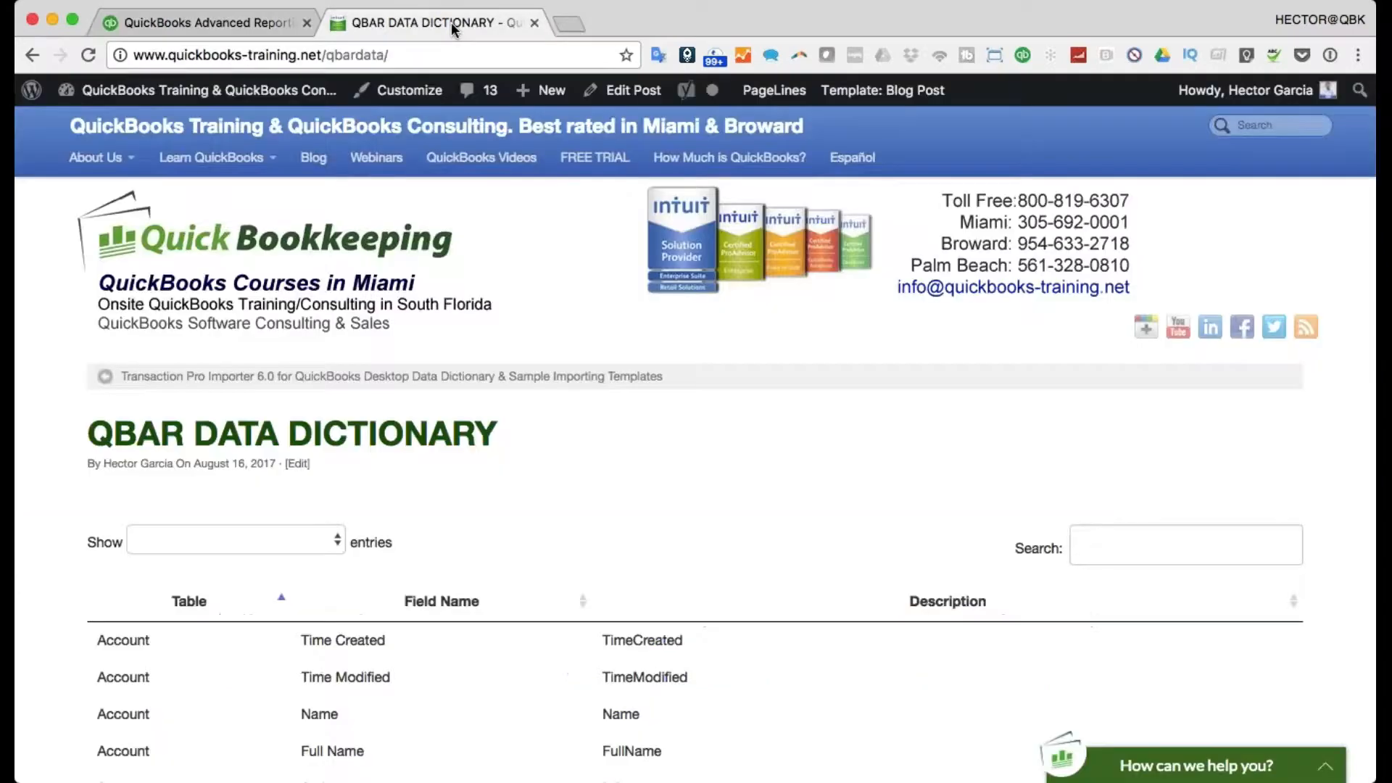
pyautogui.moveTo(403, 53); pyautogui.dragTo(104, 52)
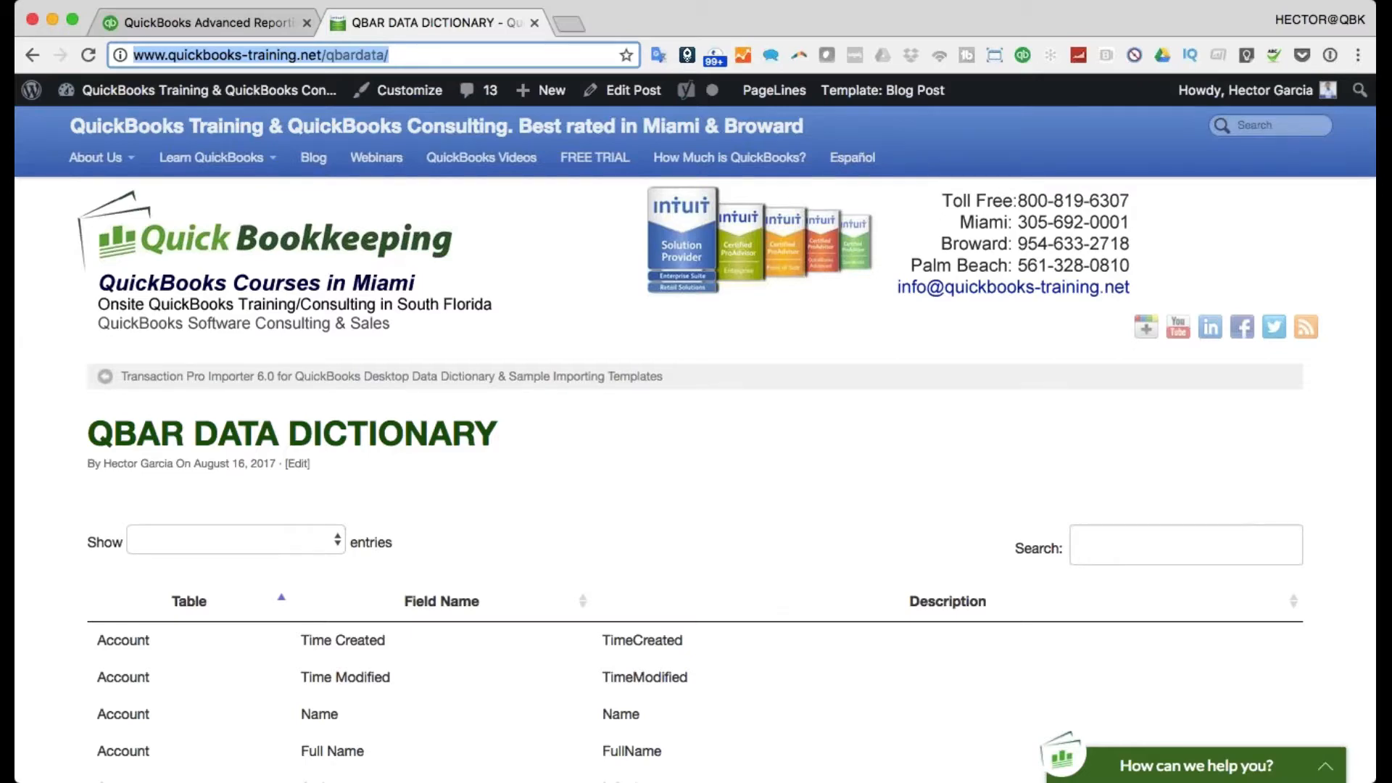
# Step: Look through the QBAR Data Dictionary's tables, field names and descriptions, from Account to Customer Secondary Contact
pyautogui.scroll(-20, 759, 495)
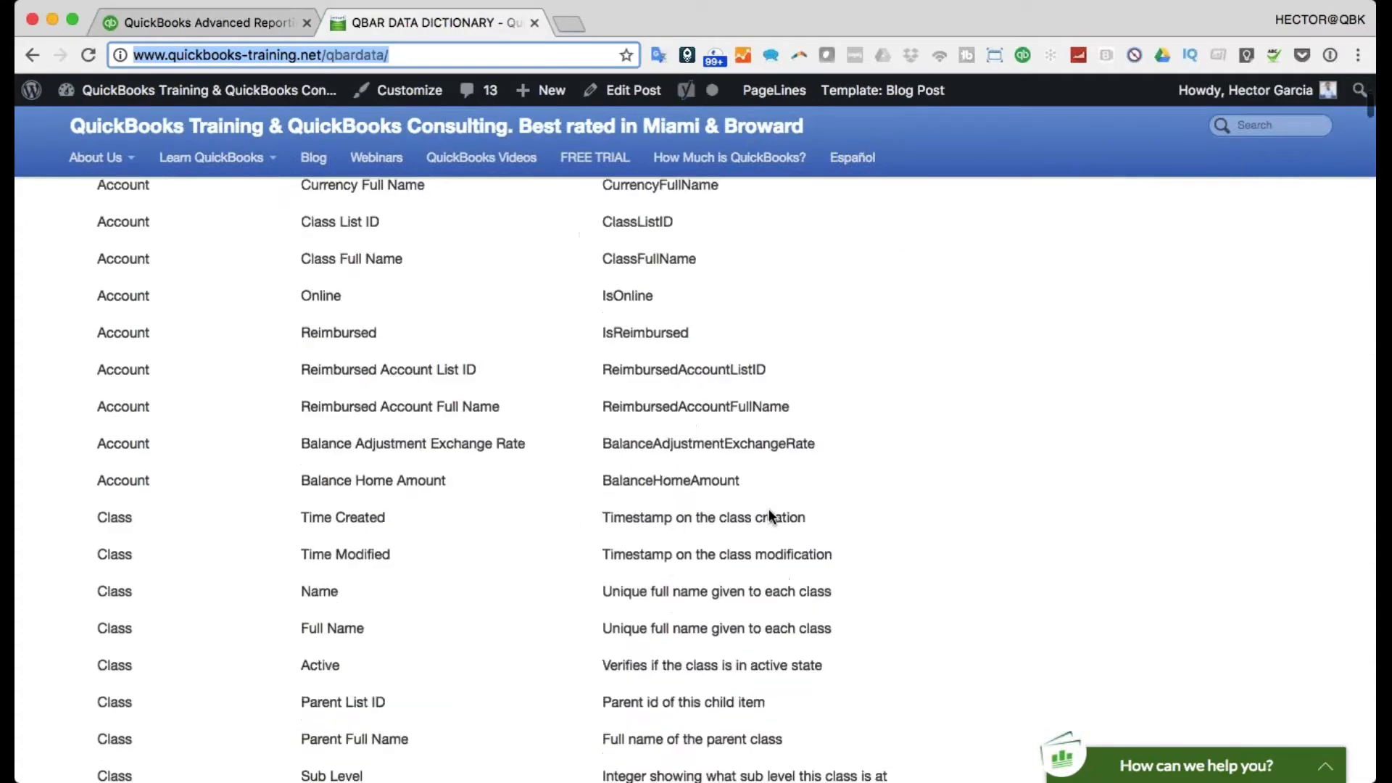
pyautogui.scroll(-10, 768, 507)
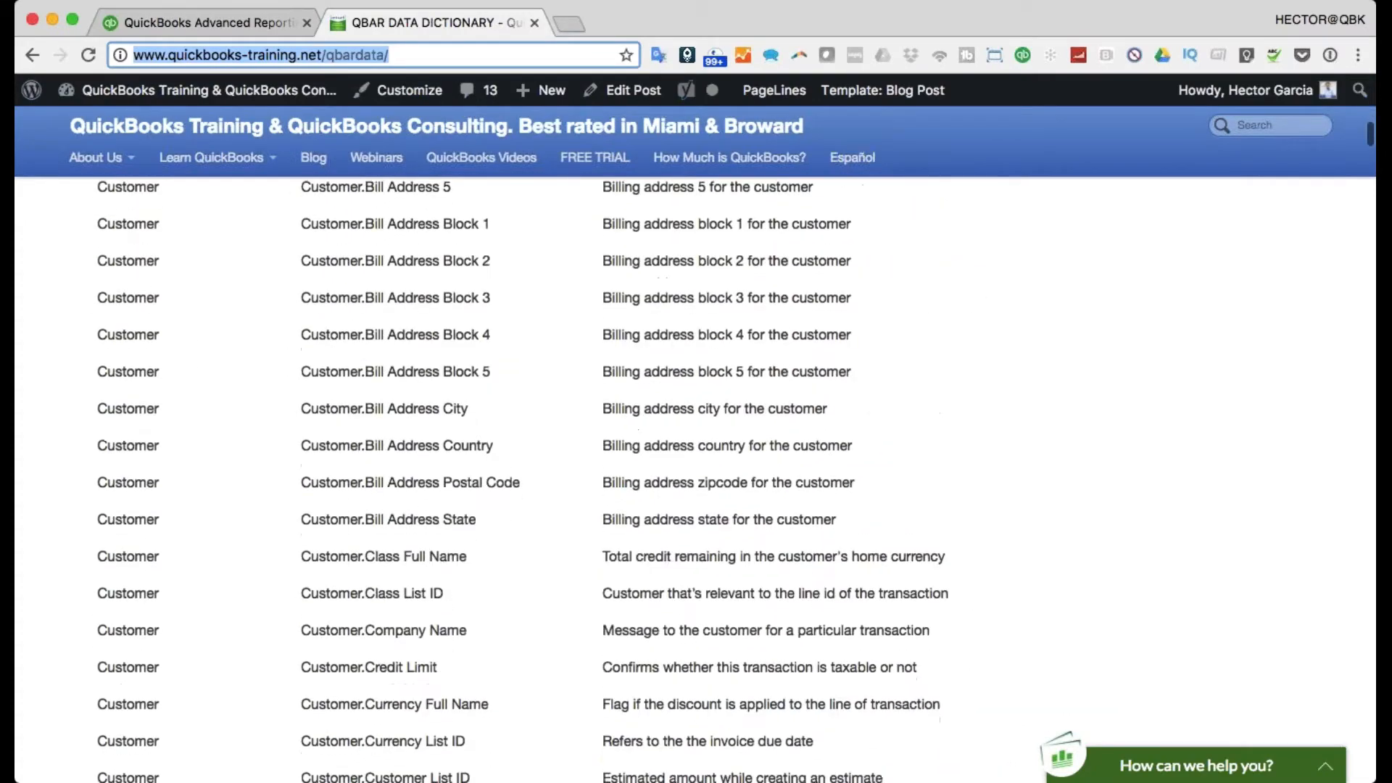
pyautogui.scroll(15, 696, 479)
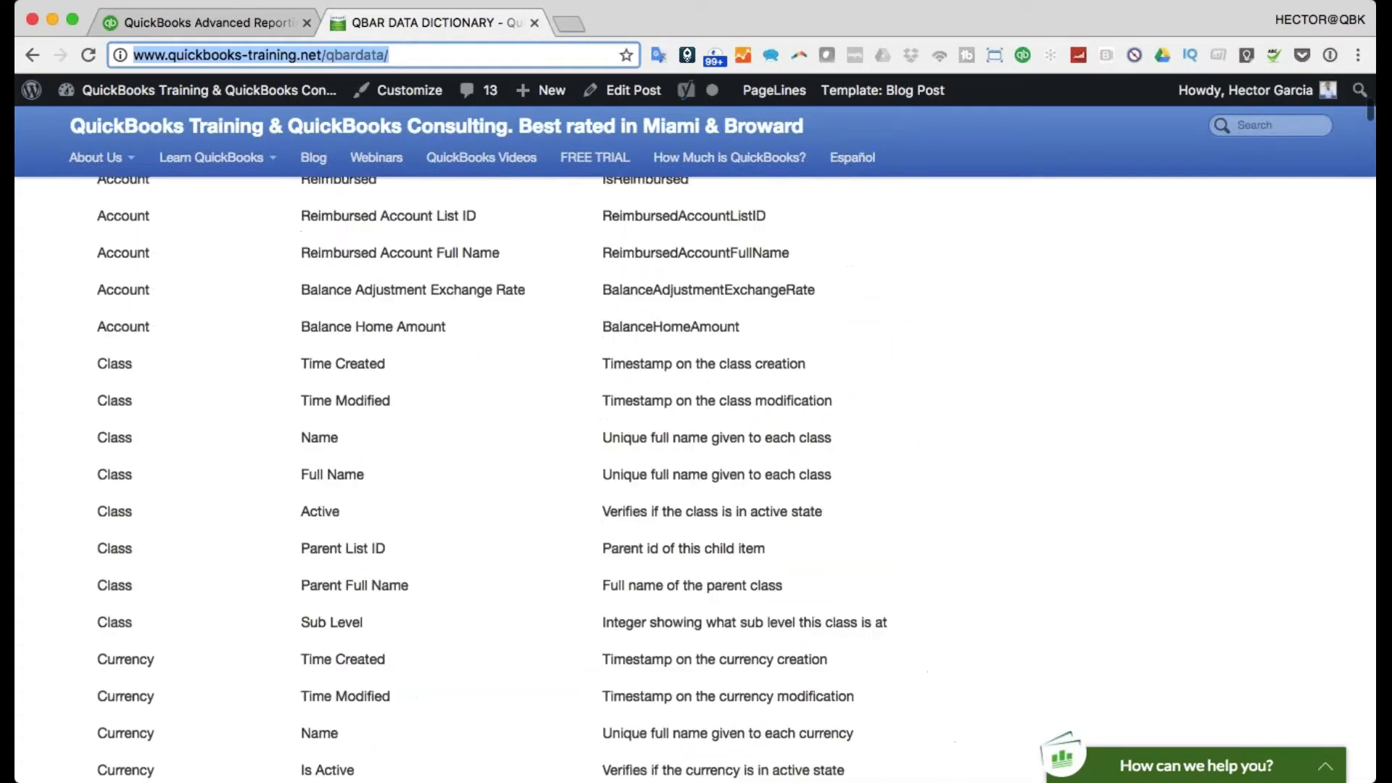
pyautogui.scroll(6, 747, 501)
pyautogui.scroll(-3, 743, 473)
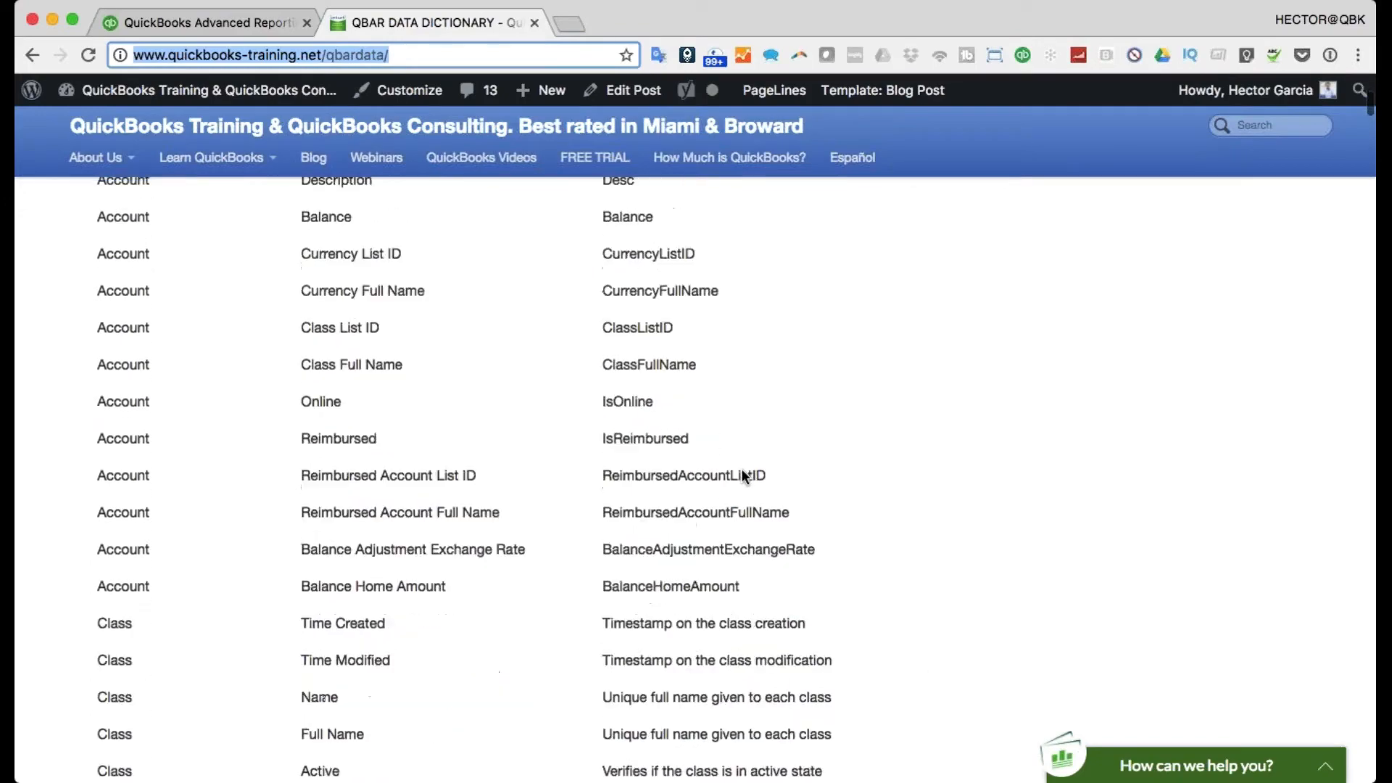
pyautogui.scroll(-20, 743, 472)
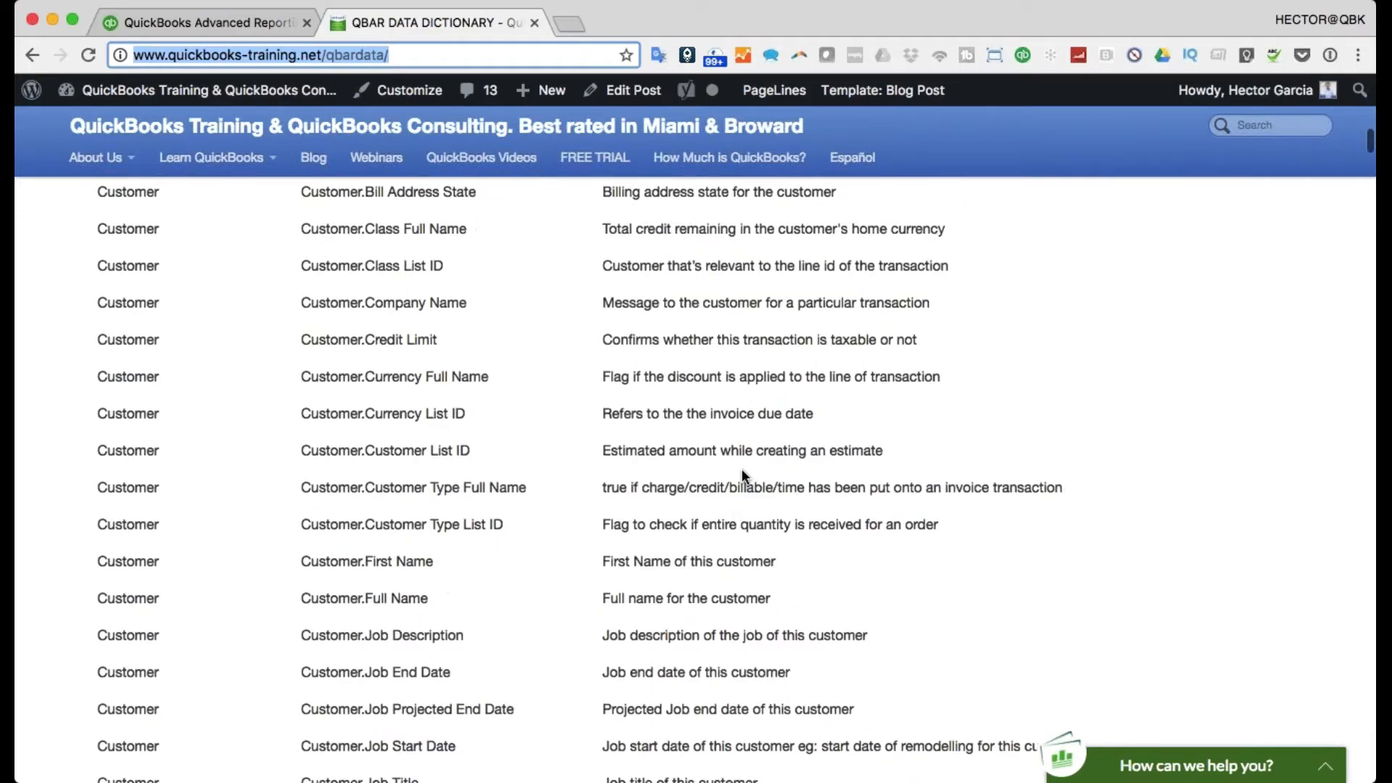
pyautogui.scroll(-20, 742, 470)
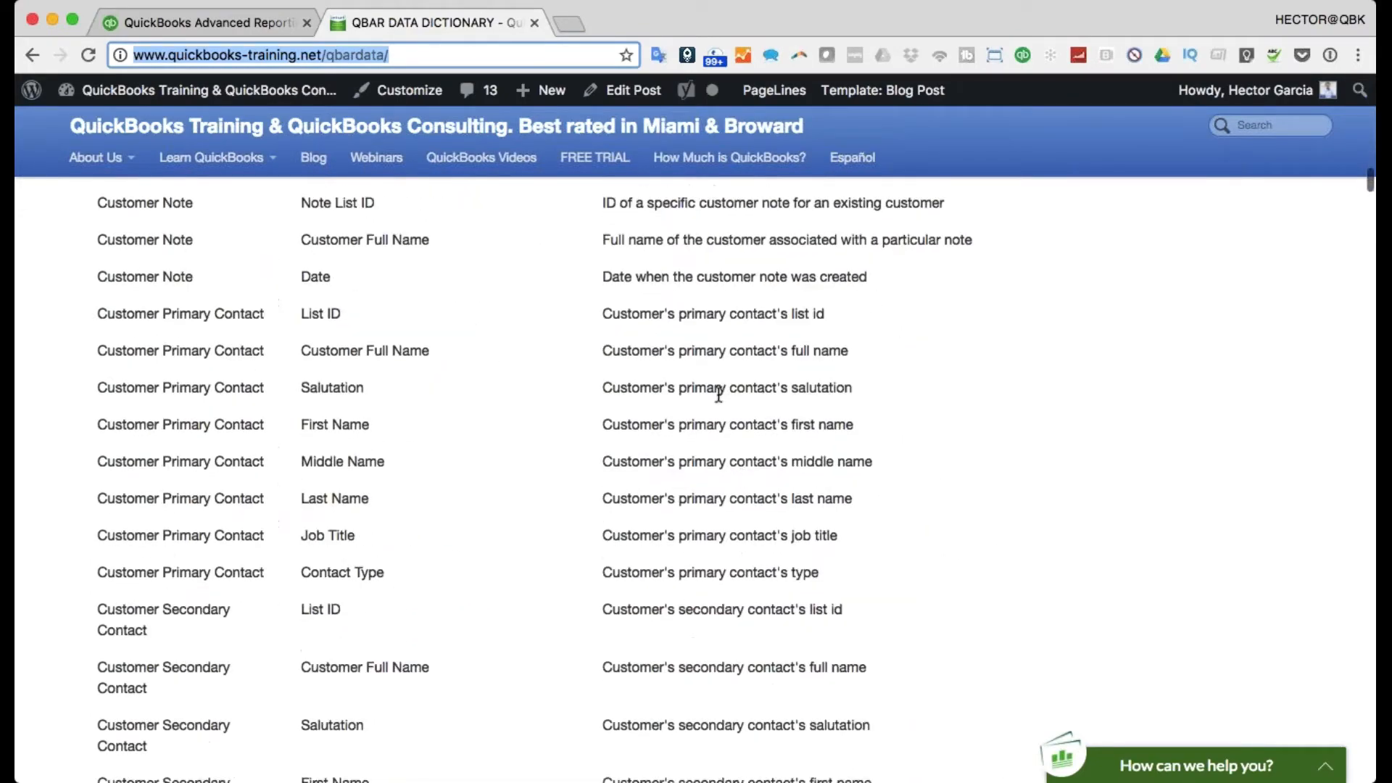
pyautogui.scroll(-6, 720, 395)
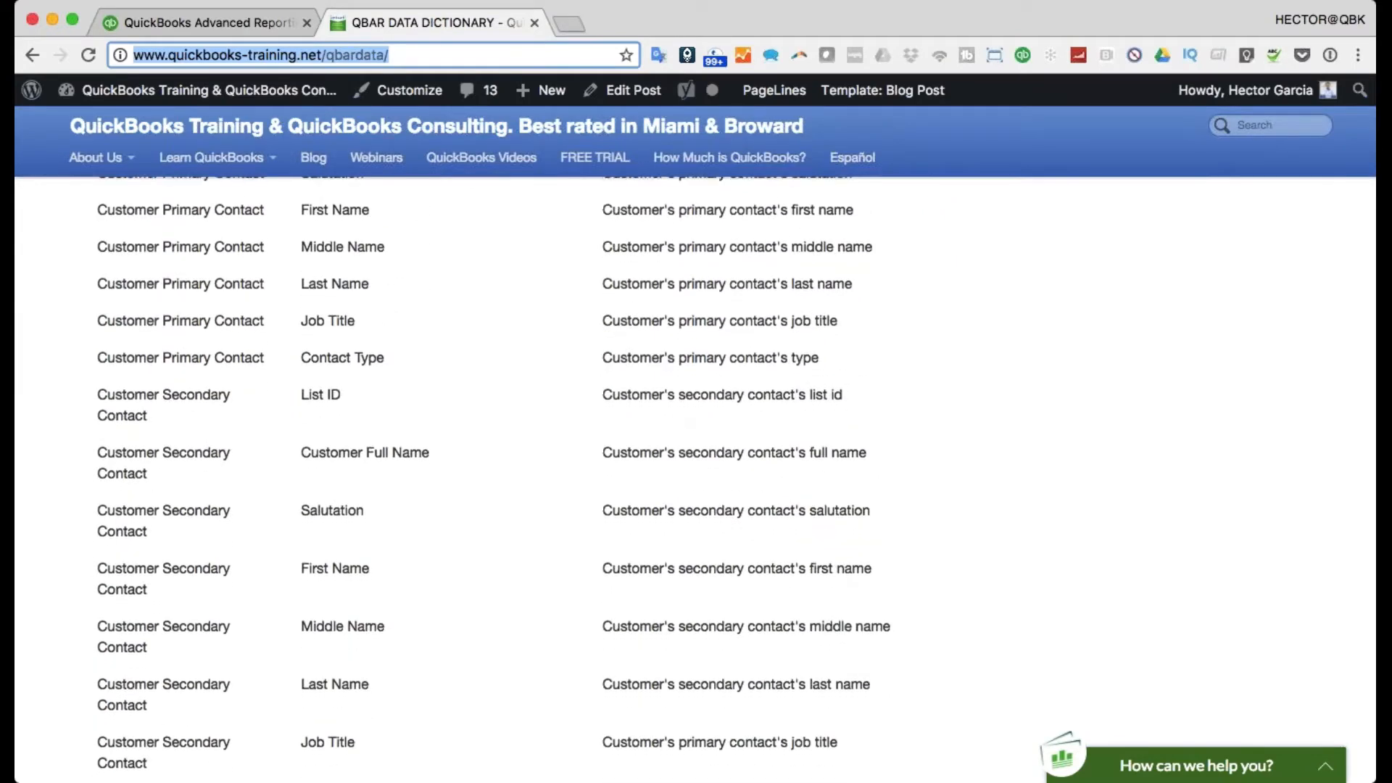
# Step: Examine how the dictionary pairs tables with field names, using the Customer Secondary Contact entry for Customer Full Name and the Account entries
pyautogui.moveTo(181, 480); pyautogui.dragTo(97, 452)
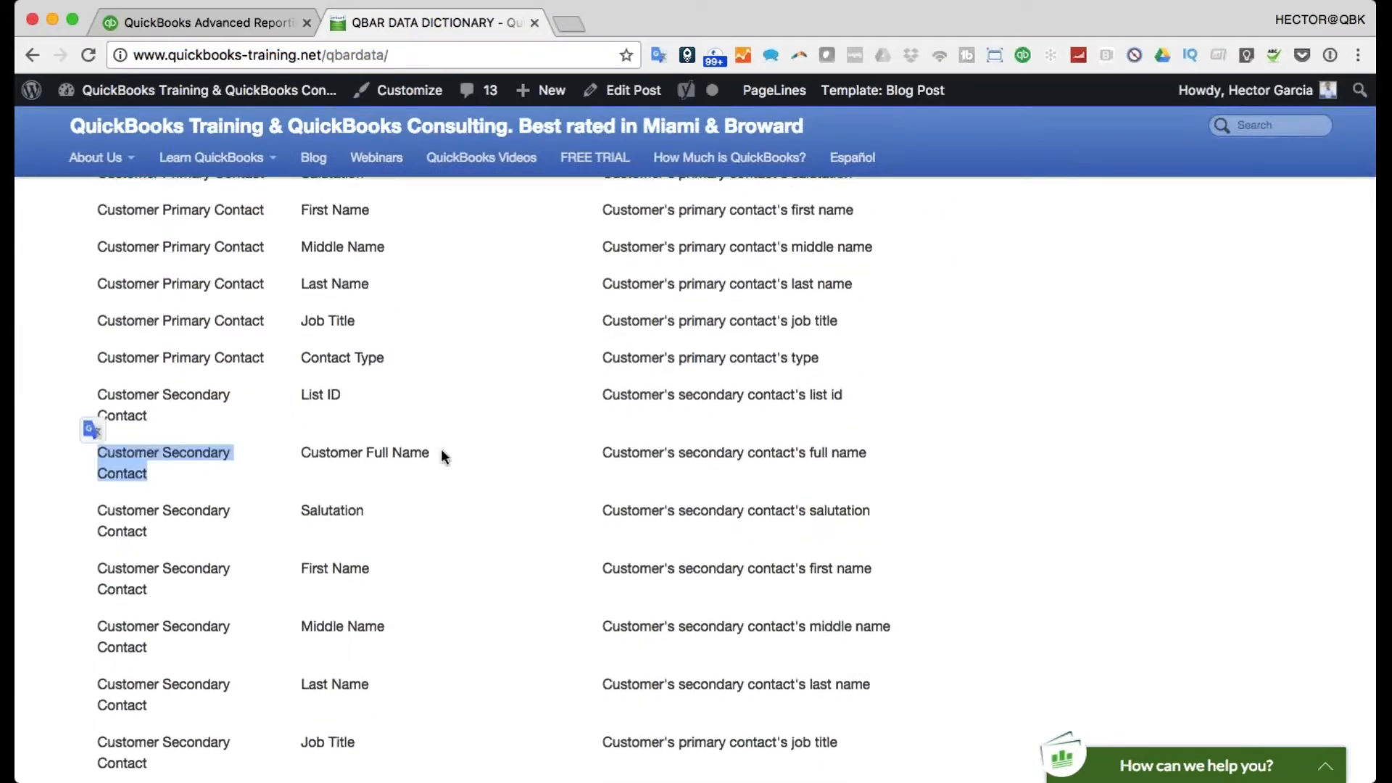
pyautogui.moveTo(441, 449); pyautogui.dragTo(73, 459)
pyautogui.click(287, 448)
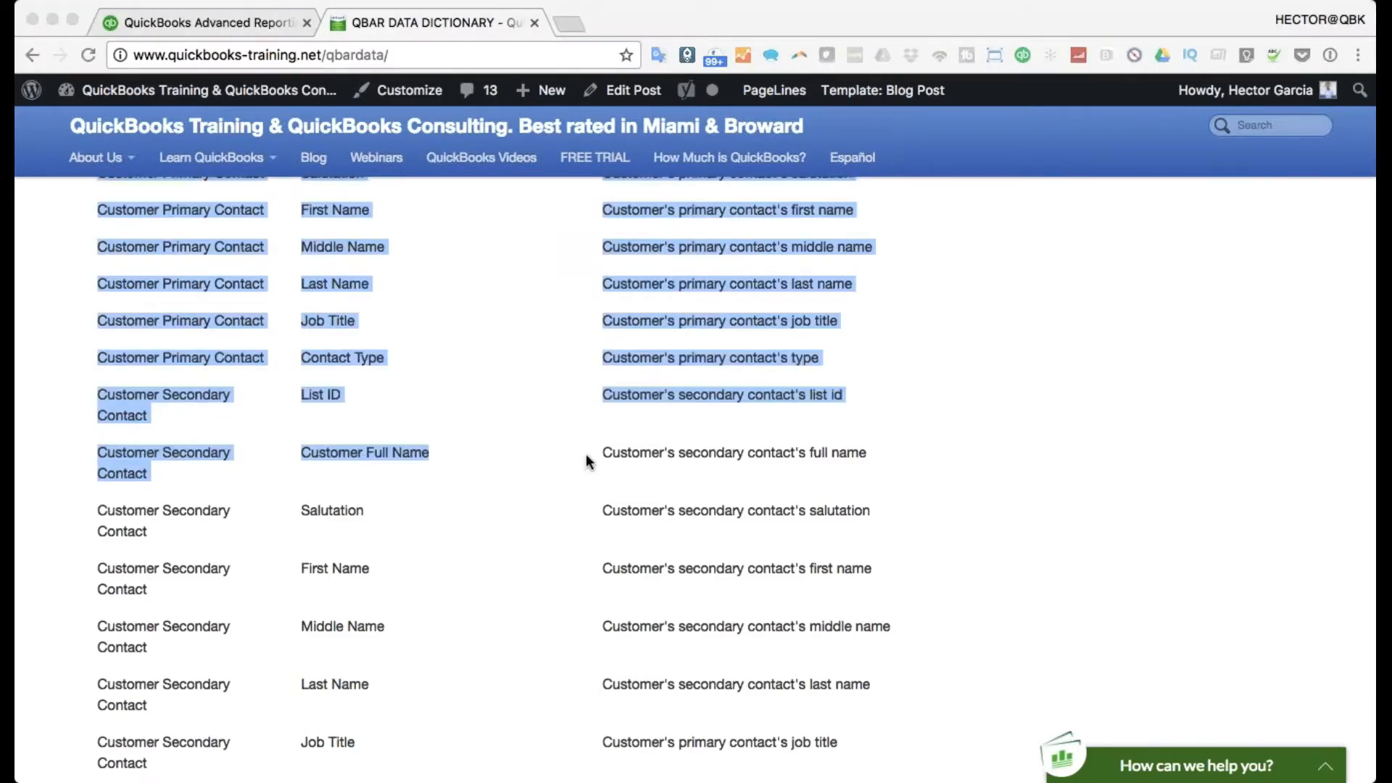
pyautogui.scroll(20, 585, 454)
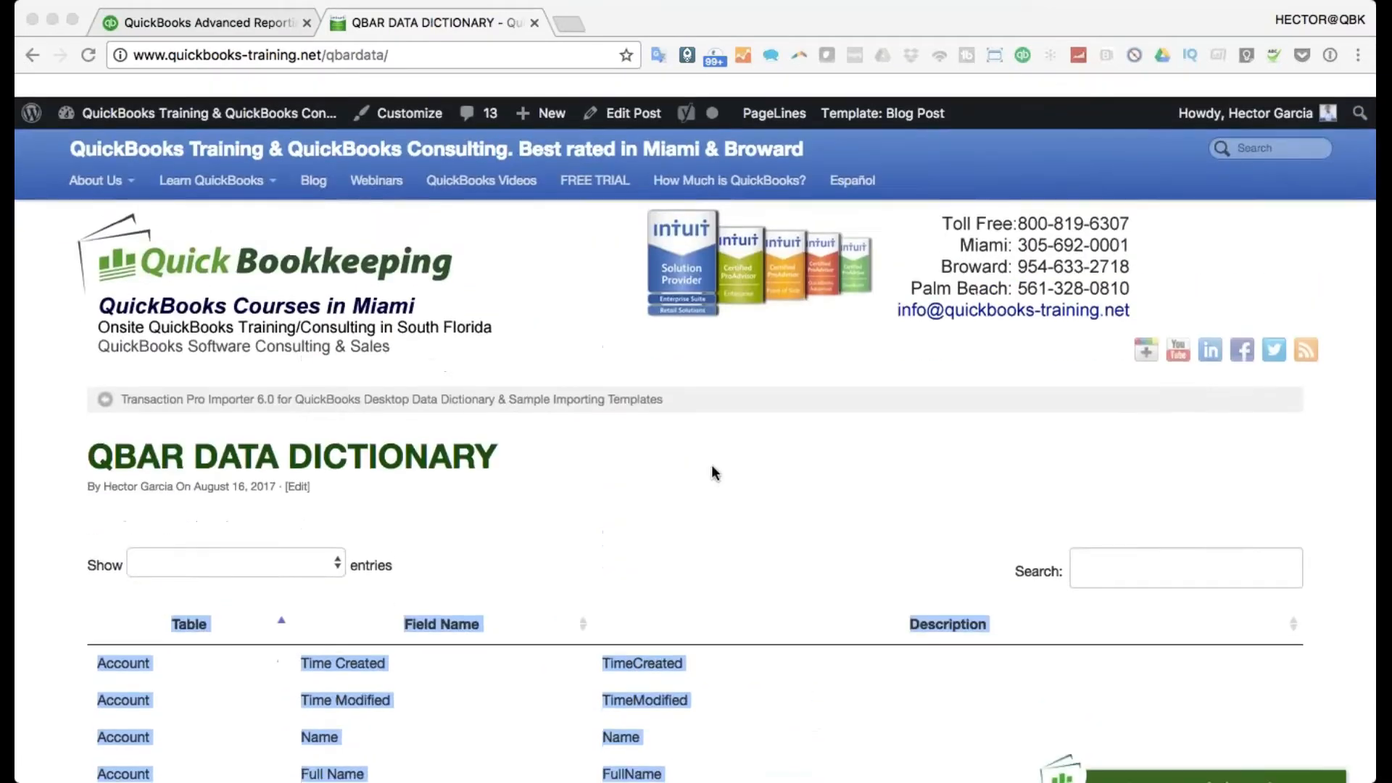
pyautogui.scroll(-5, 682, 520)
pyautogui.click(465, 482)
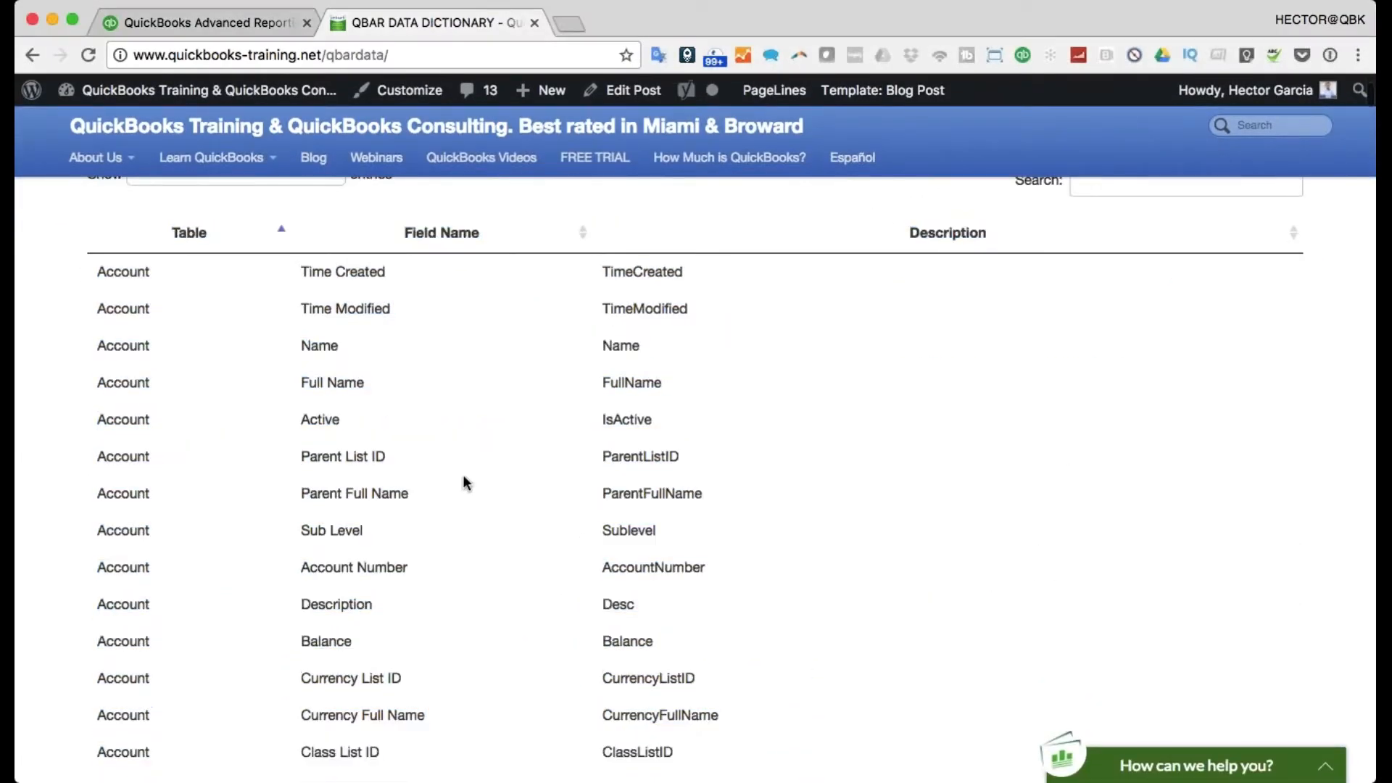
pyautogui.scroll(-1, 550, 552)
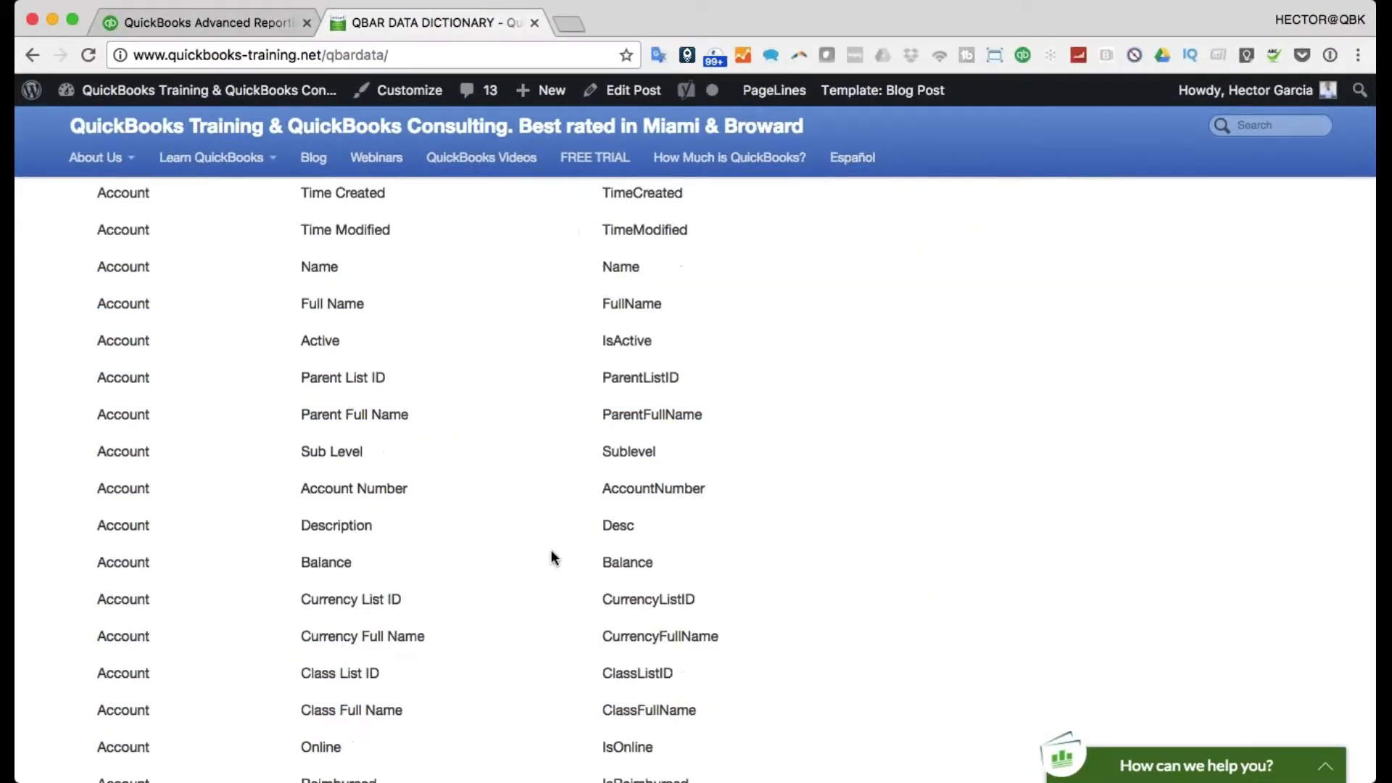
pyautogui.scroll(8, 537, 549)
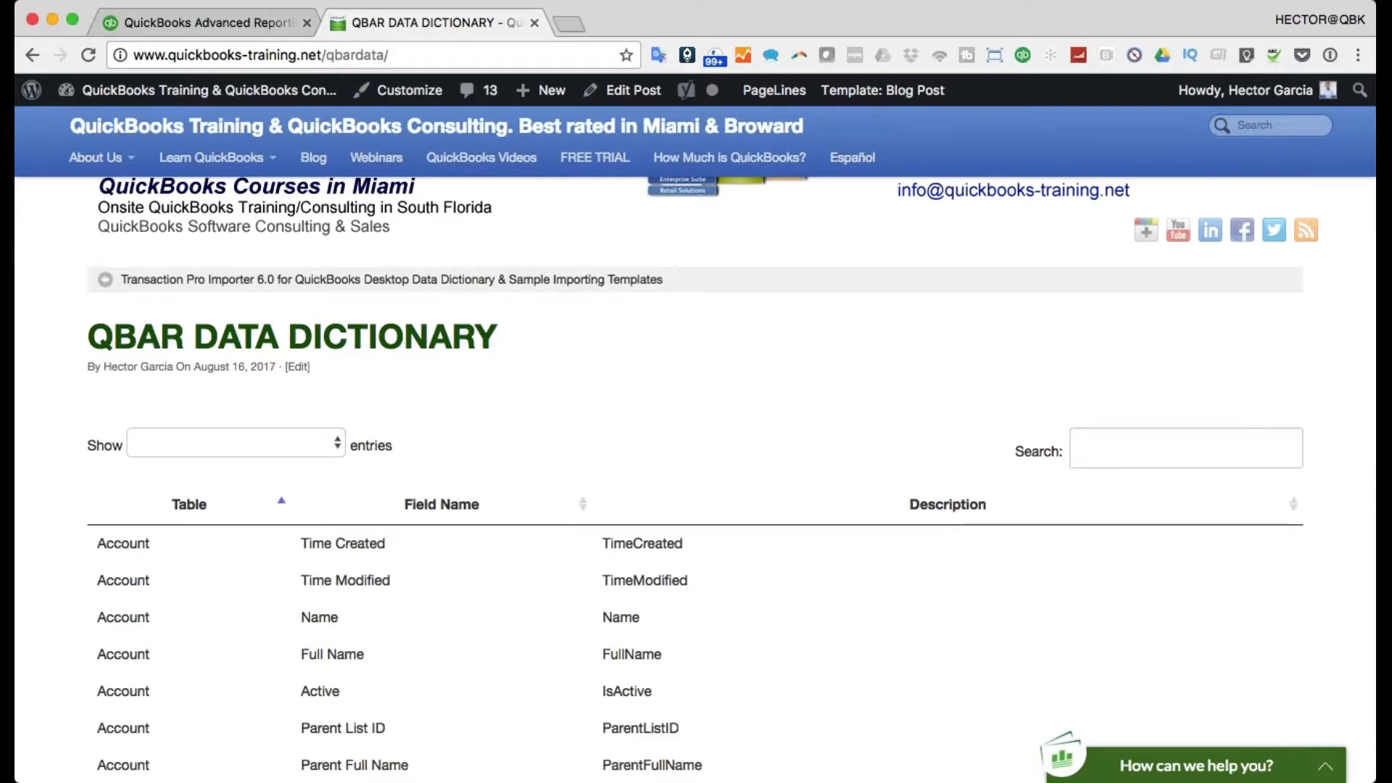
pyautogui.click(223, 23)
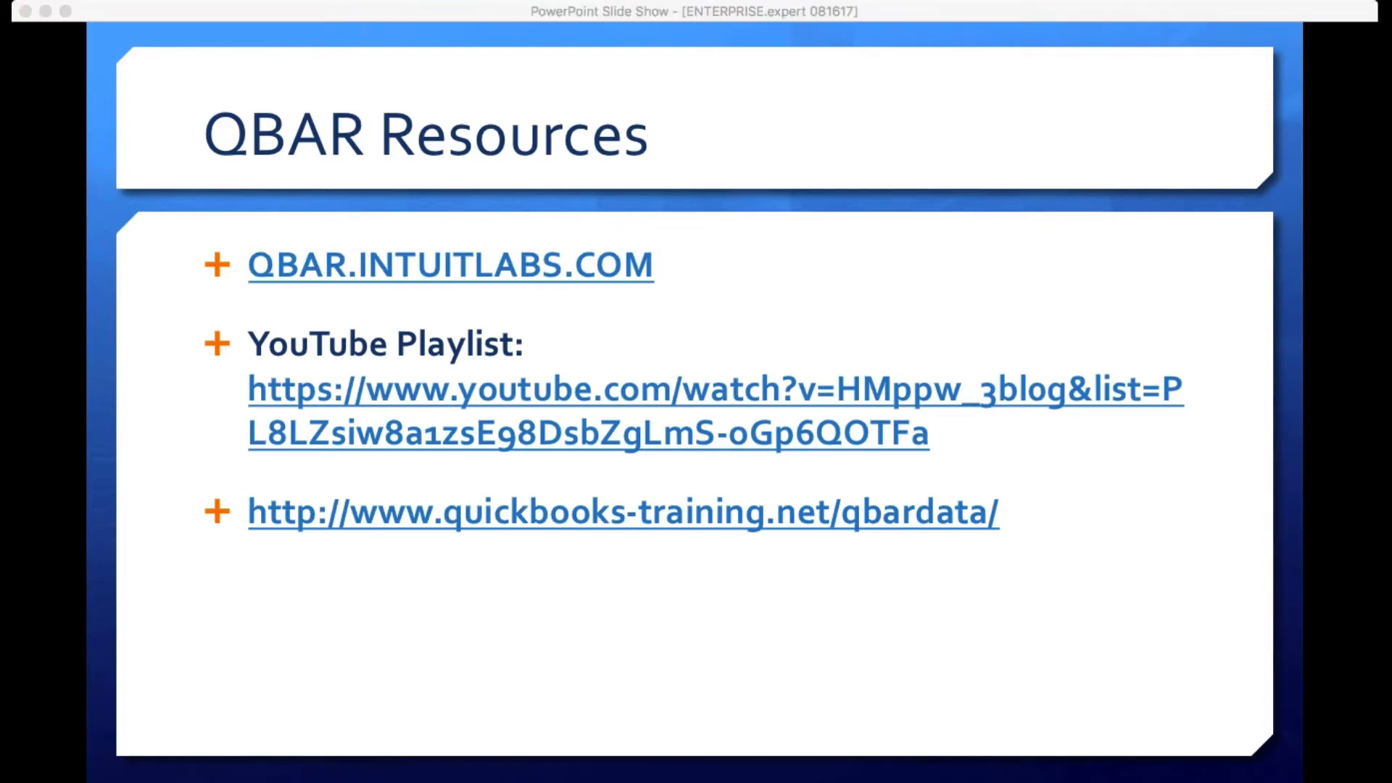
pyautogui.click(269, 81)
pyautogui.press('Left')
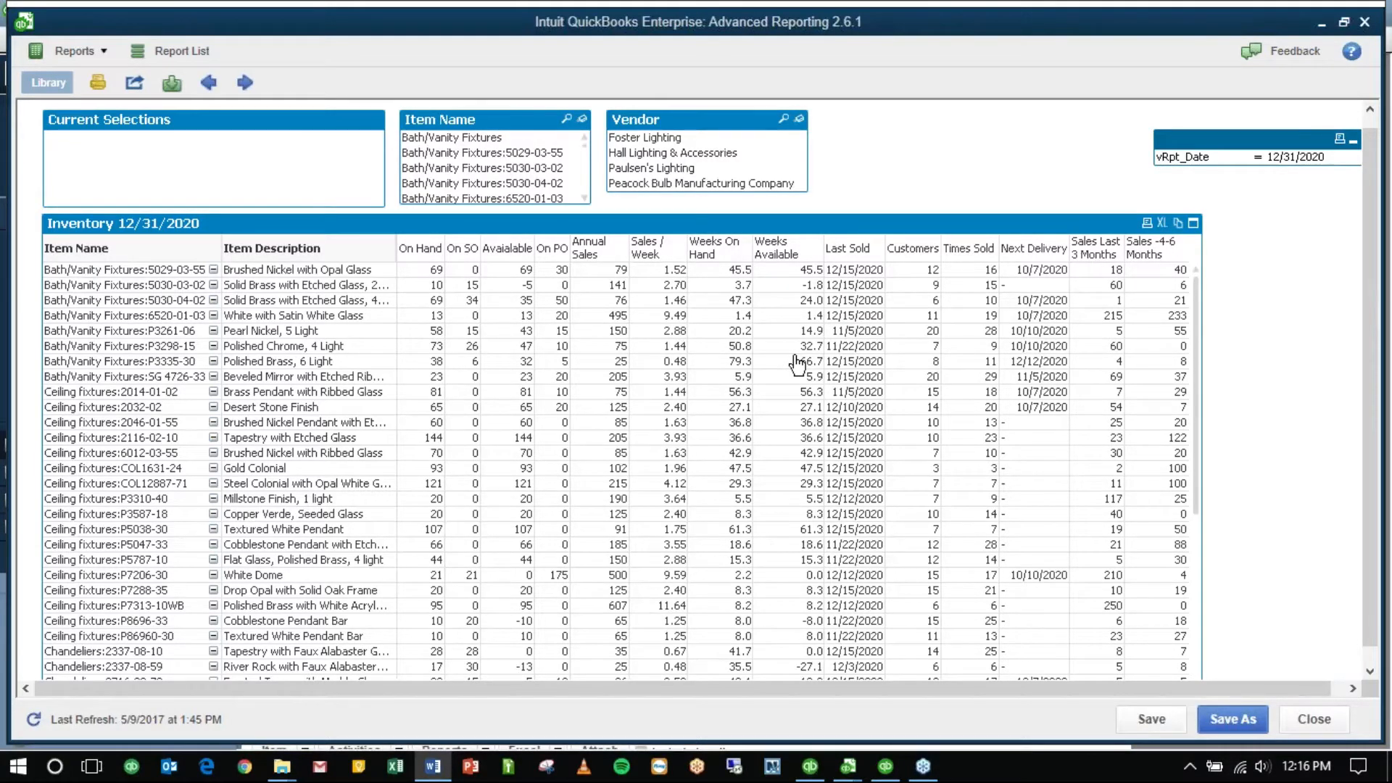
pyautogui.rightClick(951, 133)
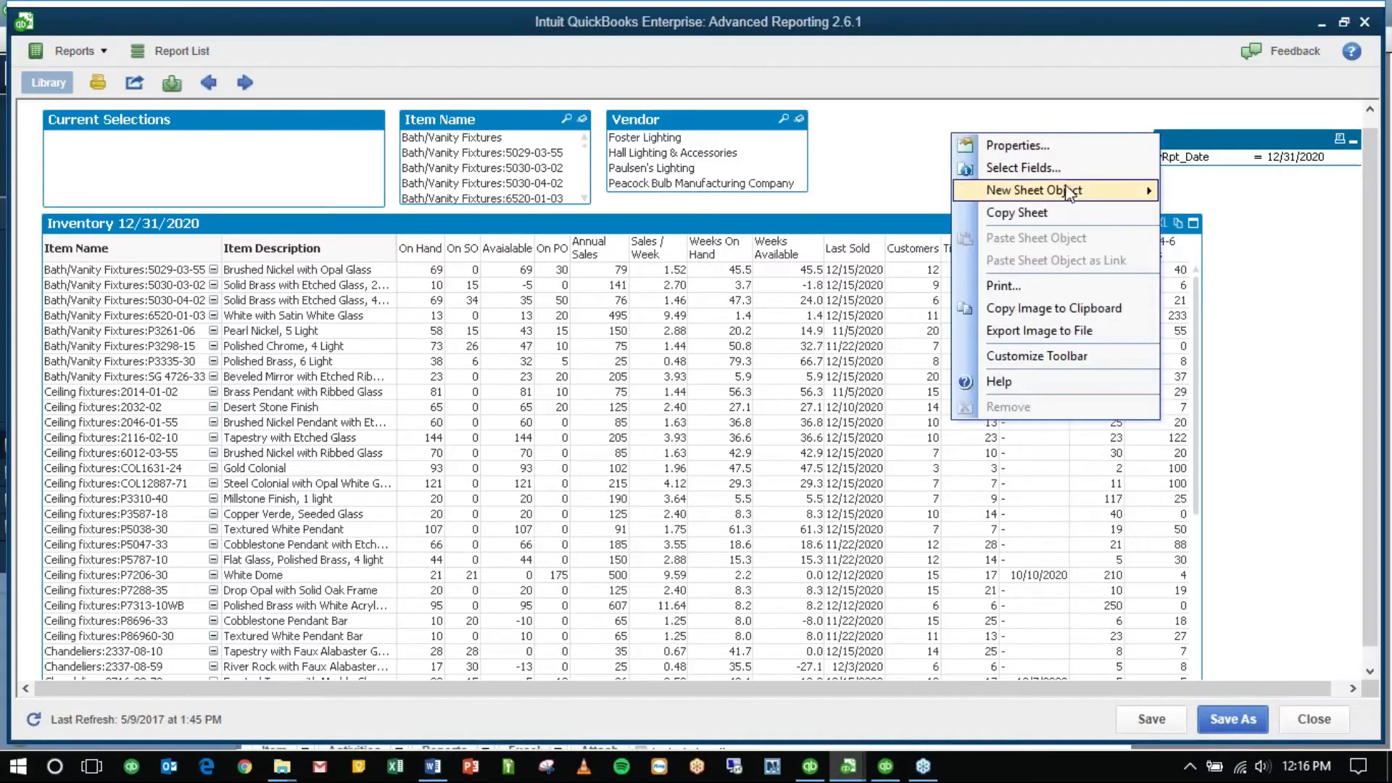
pyautogui.click(1015, 146)
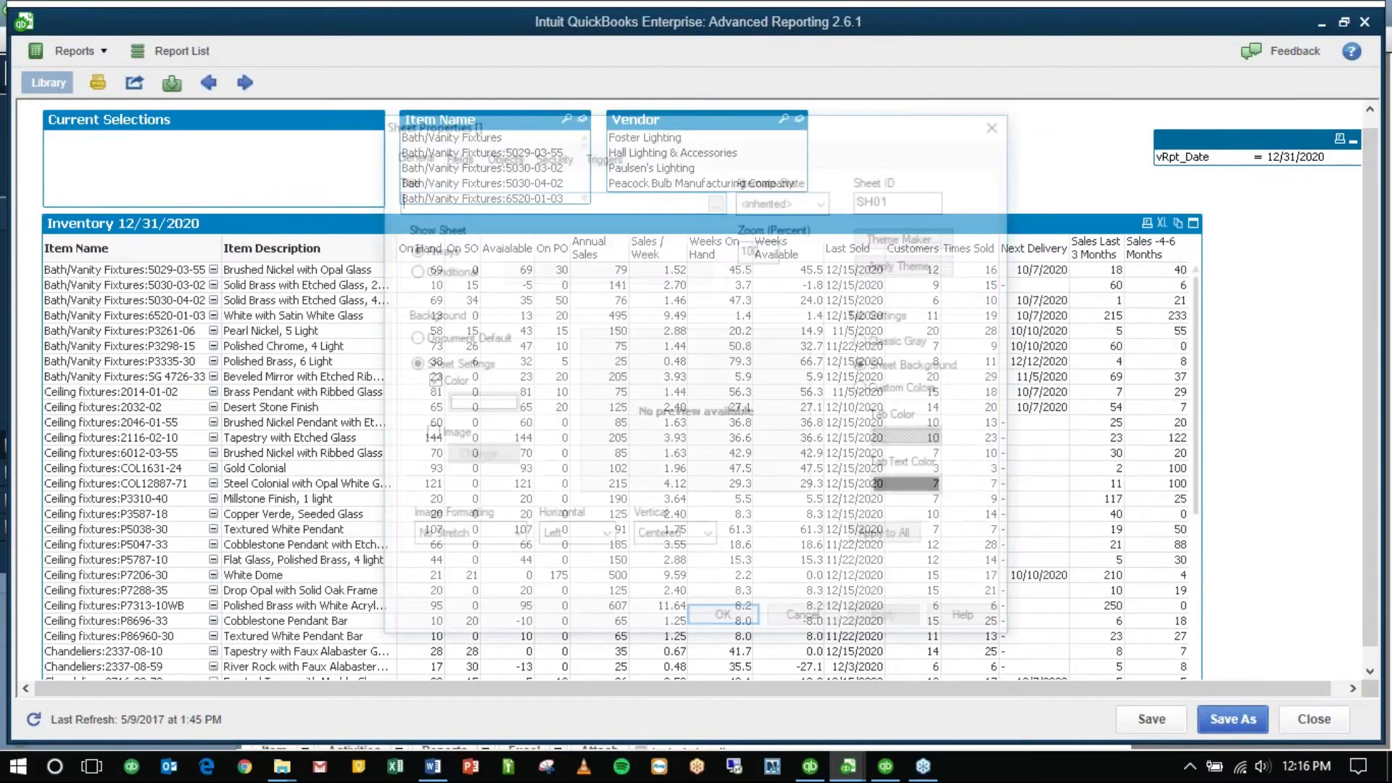
pyautogui.click(492, 155)
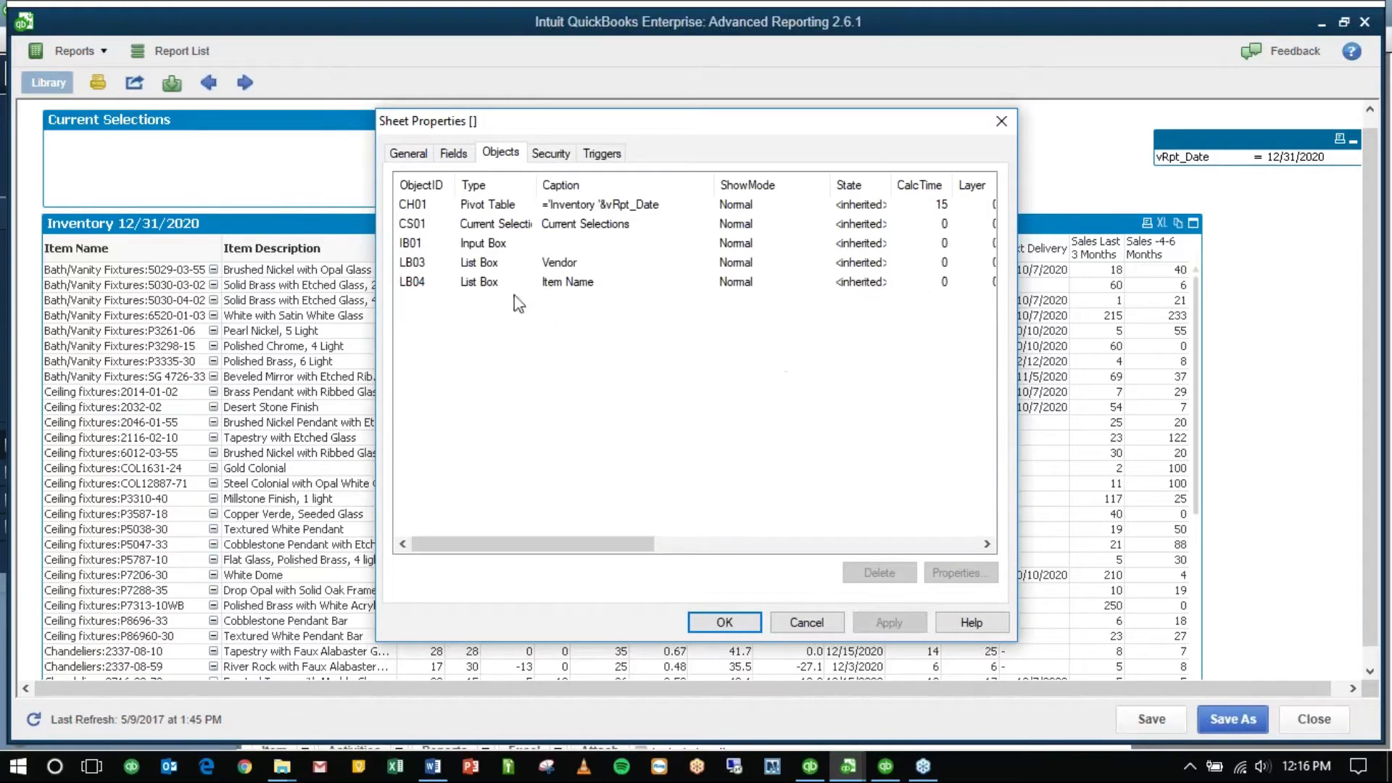
pyautogui.click(478, 264)
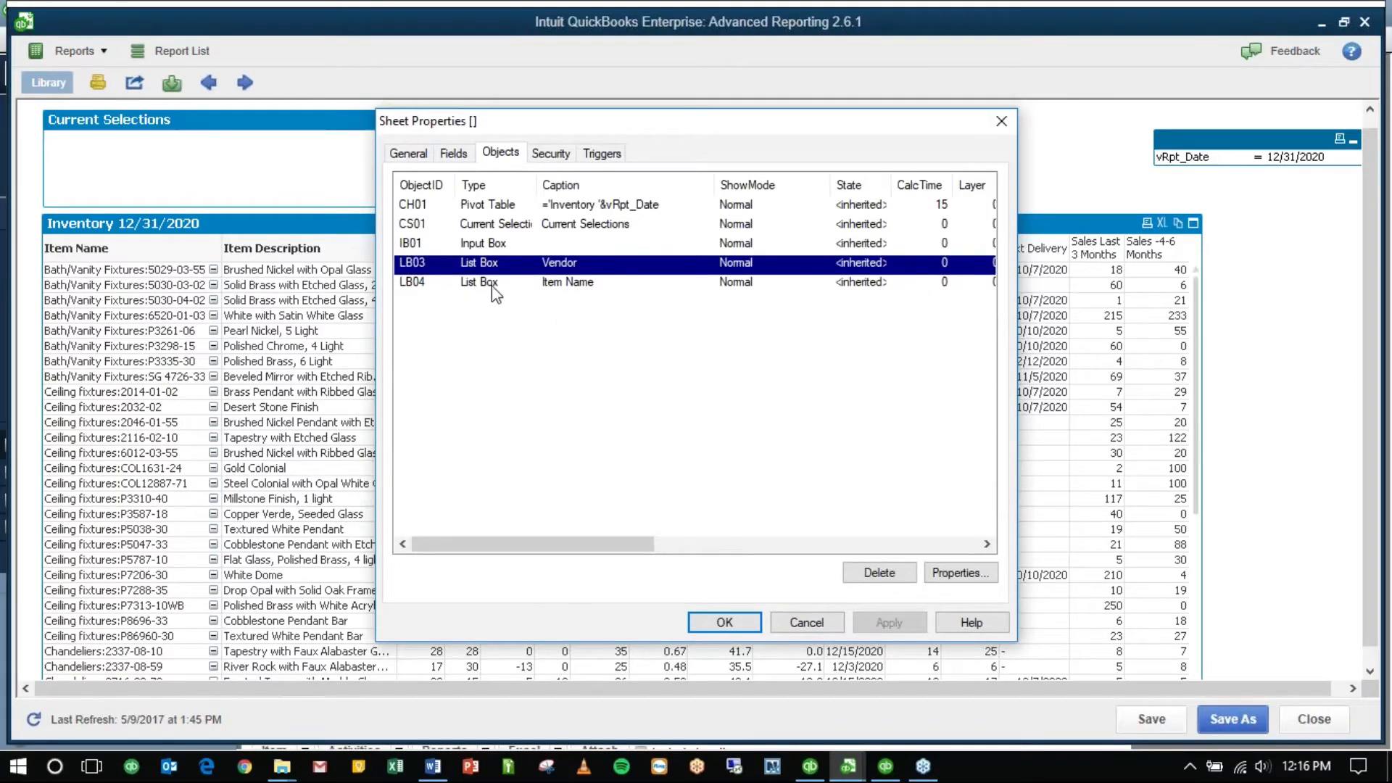
pyautogui.keyDown('ctrl'); pyautogui.click(492, 288); pyautogui.keyUp('ctrl')
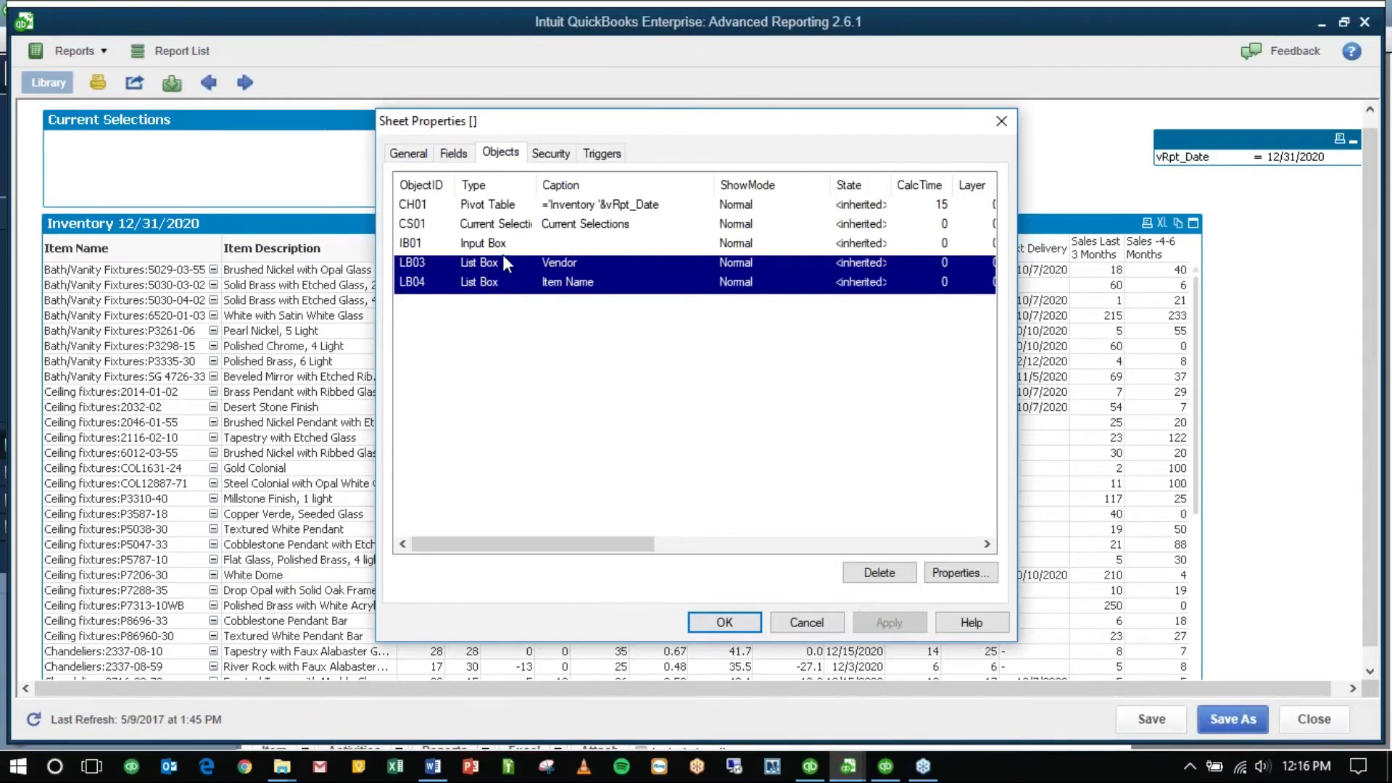
pyautogui.keyDown('ctrl'); pyautogui.click(506, 207); pyautogui.keyUp('ctrl')
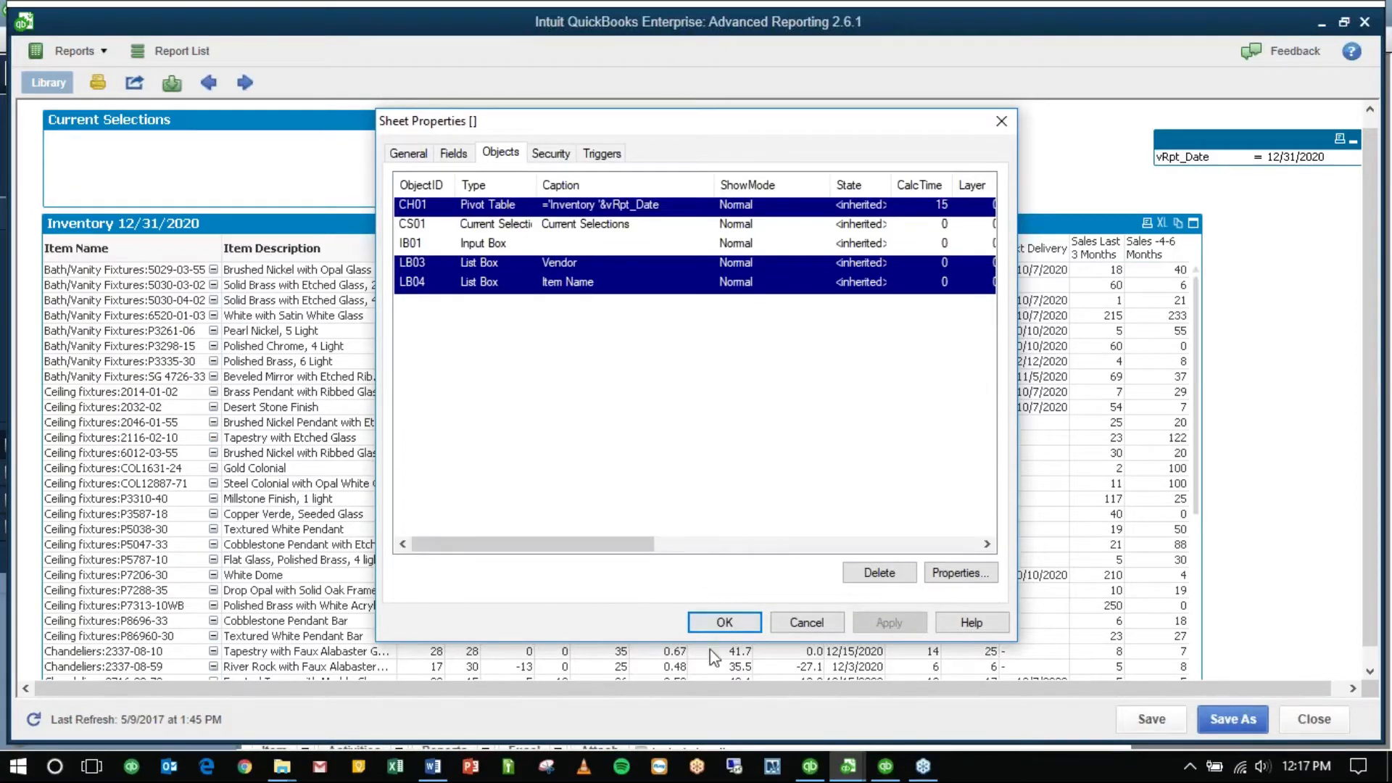
pyautogui.click(722, 623)
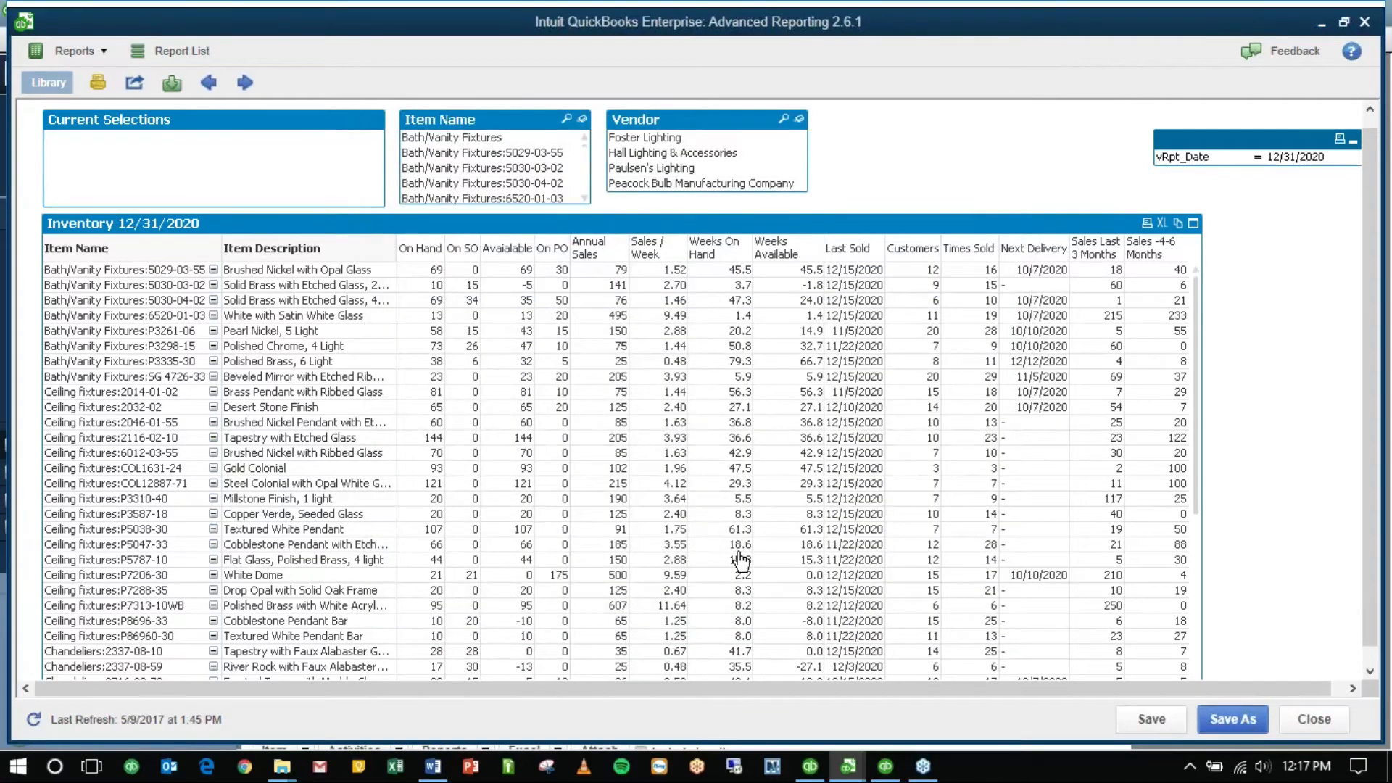
# Step: Delete the inventory pivot table and the Vendor and Item Name list boxes from the sheet, keeping Current Selections and the input box
pyautogui.rightClick(891, 174)
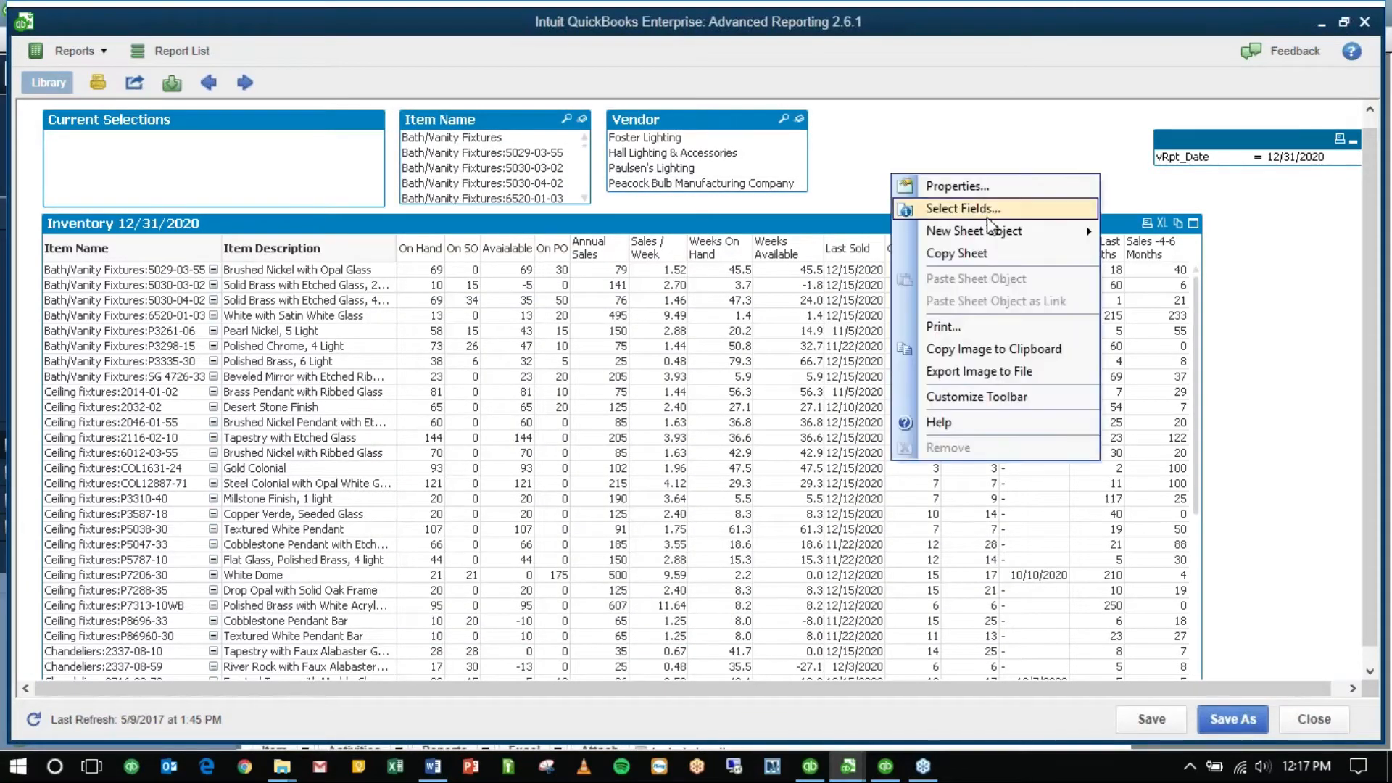
pyautogui.click(974, 190)
pyautogui.click(484, 283)
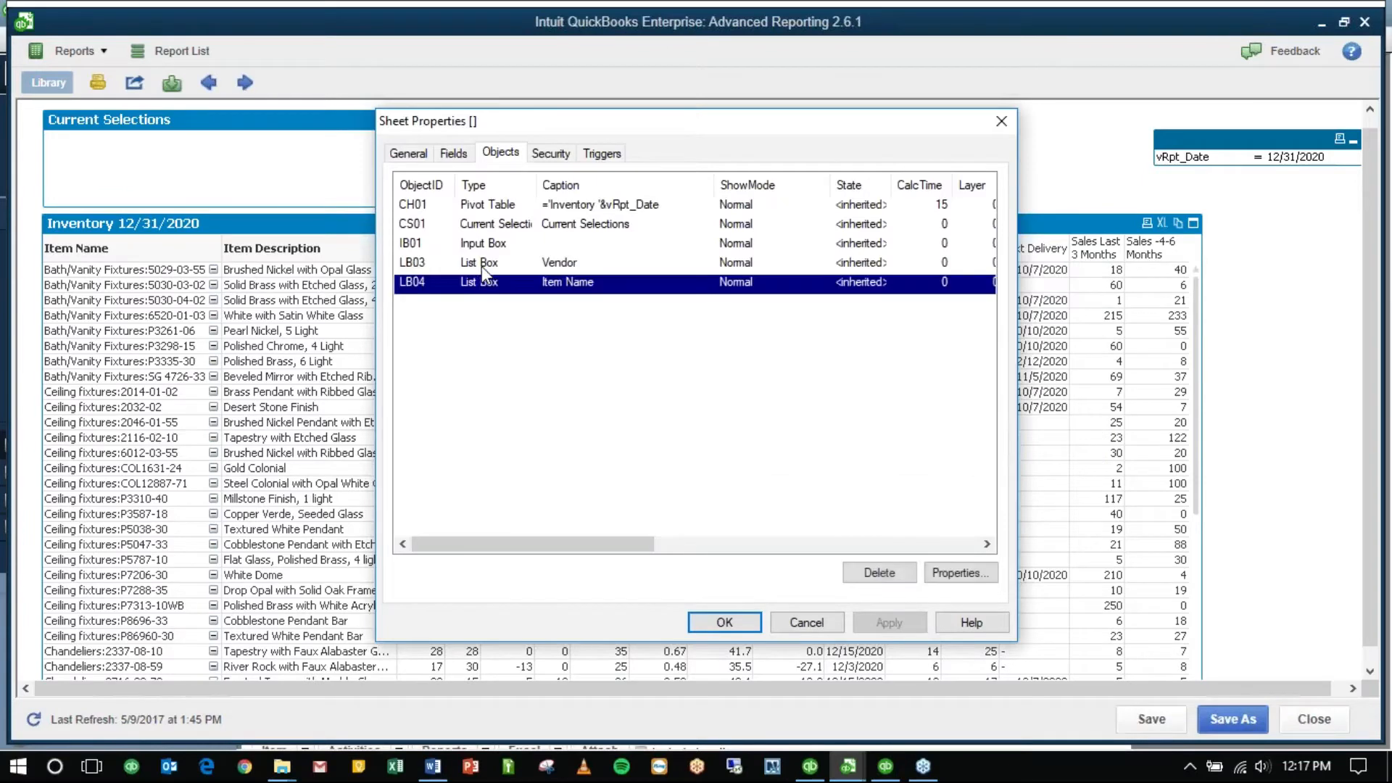
pyautogui.keyDown('shift'); pyautogui.click(482, 267); pyautogui.keyUp('shift')
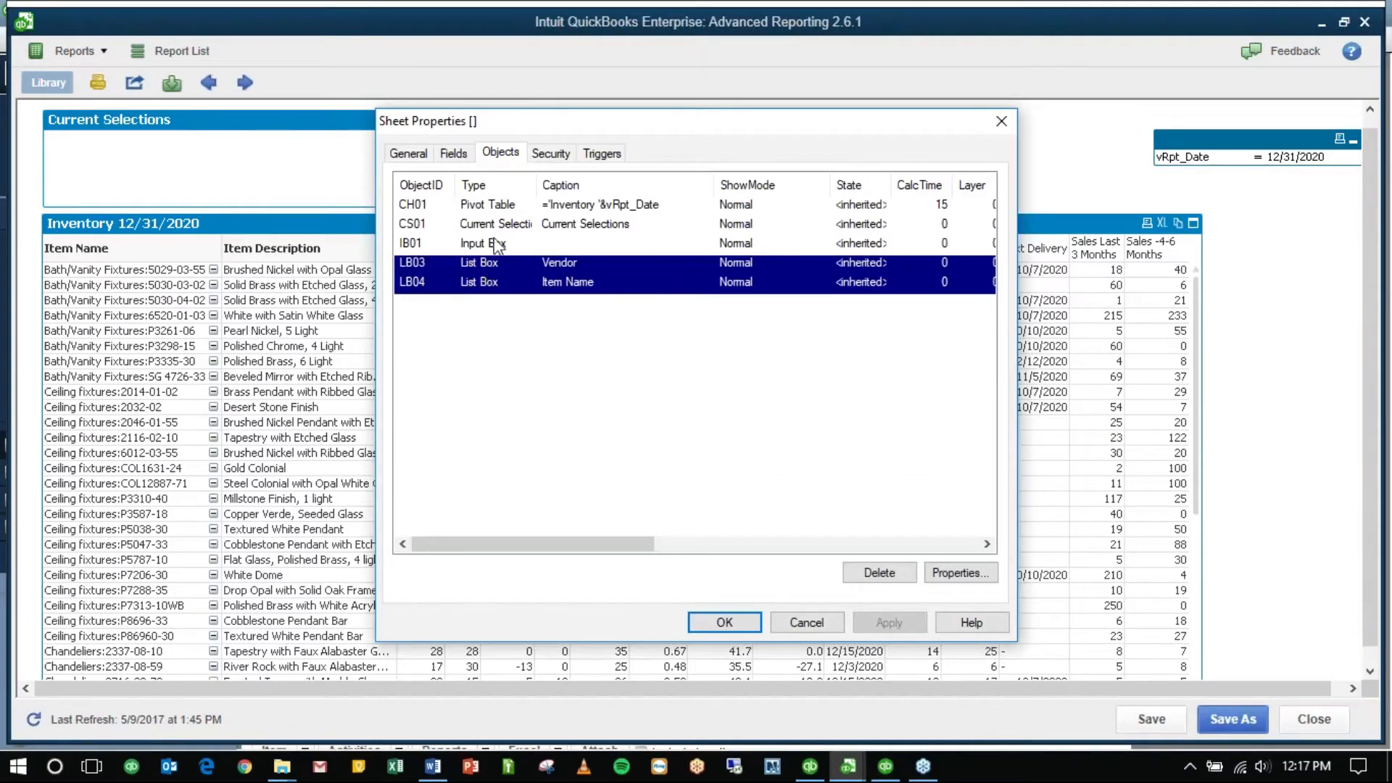
pyautogui.keyDown('shift'); pyautogui.click(501, 206); pyautogui.keyUp('shift')
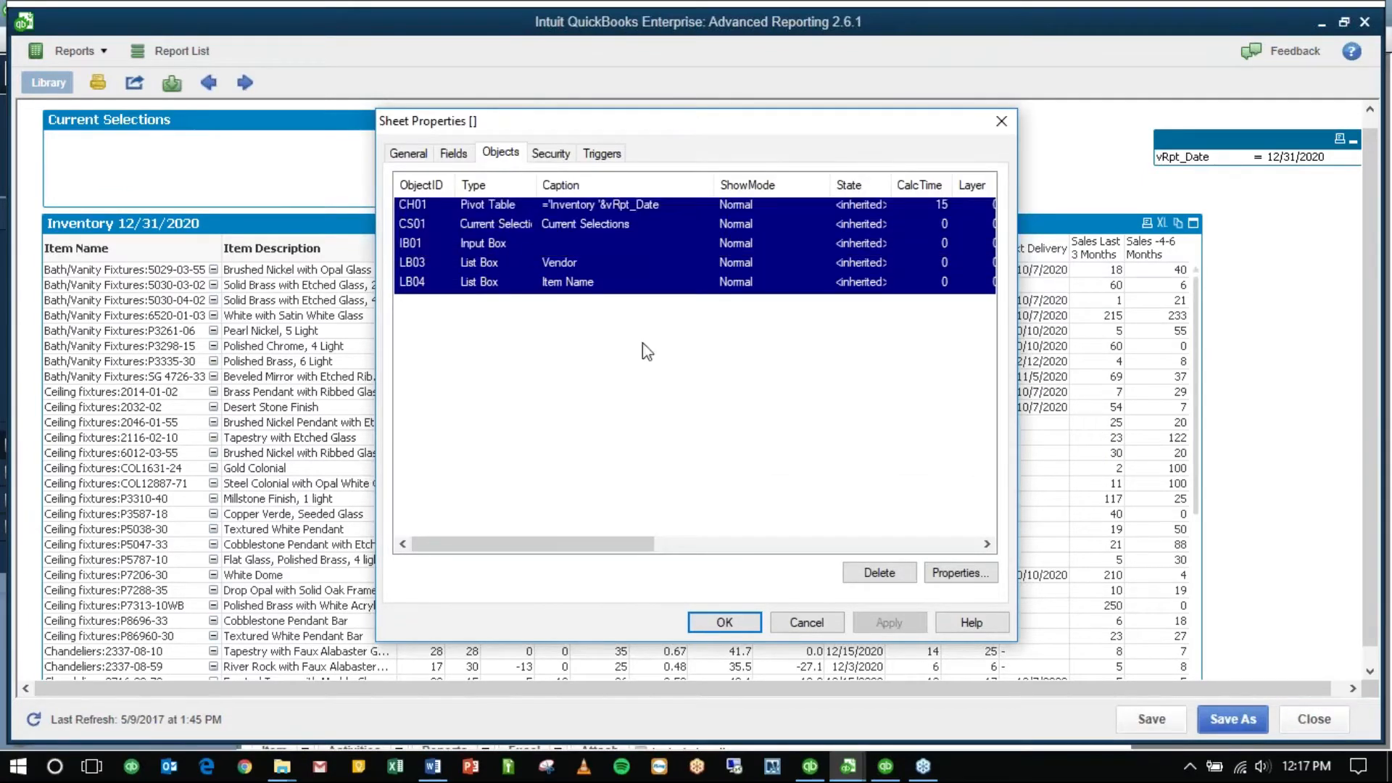
pyautogui.keyDown('ctrl'); pyautogui.click(525, 224); pyautogui.keyUp('ctrl')
pyautogui.keyDown('ctrl'); pyautogui.click(525, 243); pyautogui.keyUp('ctrl')
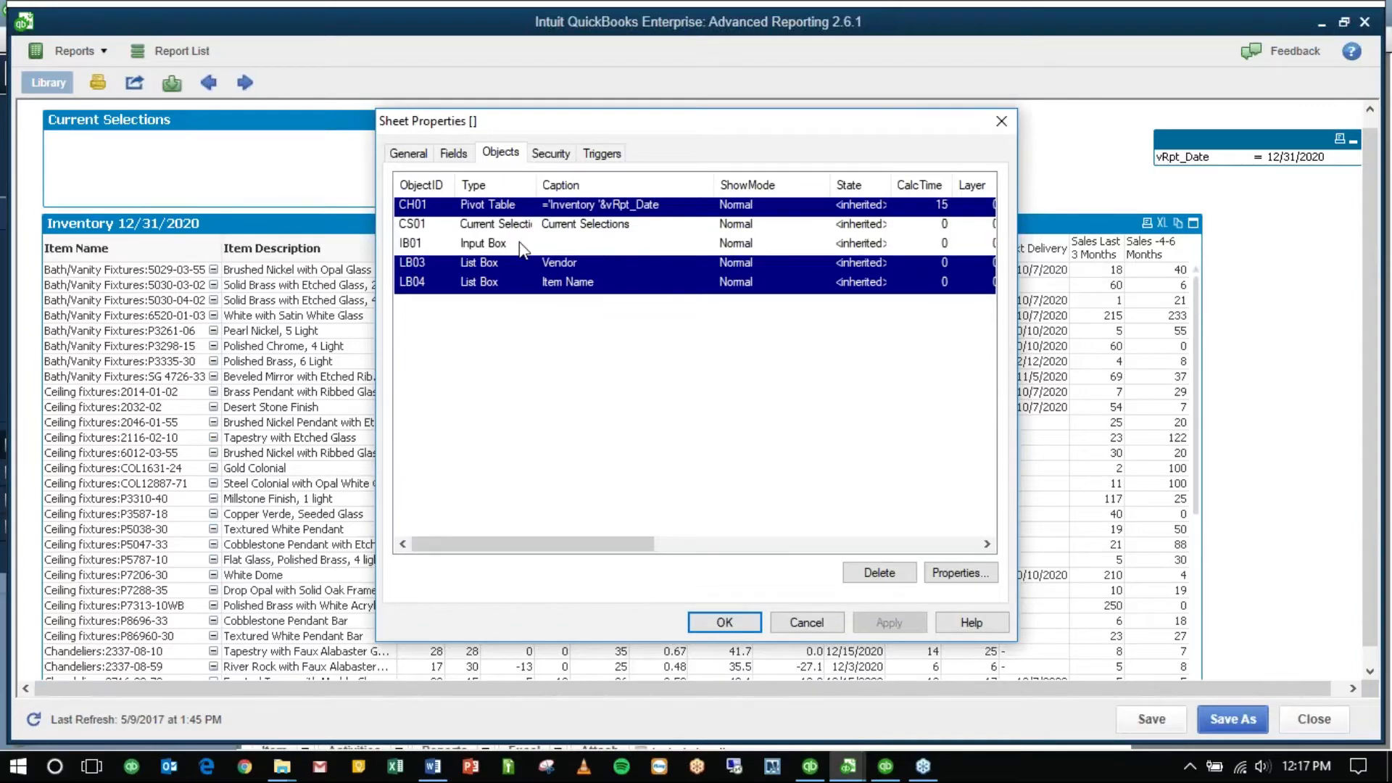
pyautogui.click(873, 573)
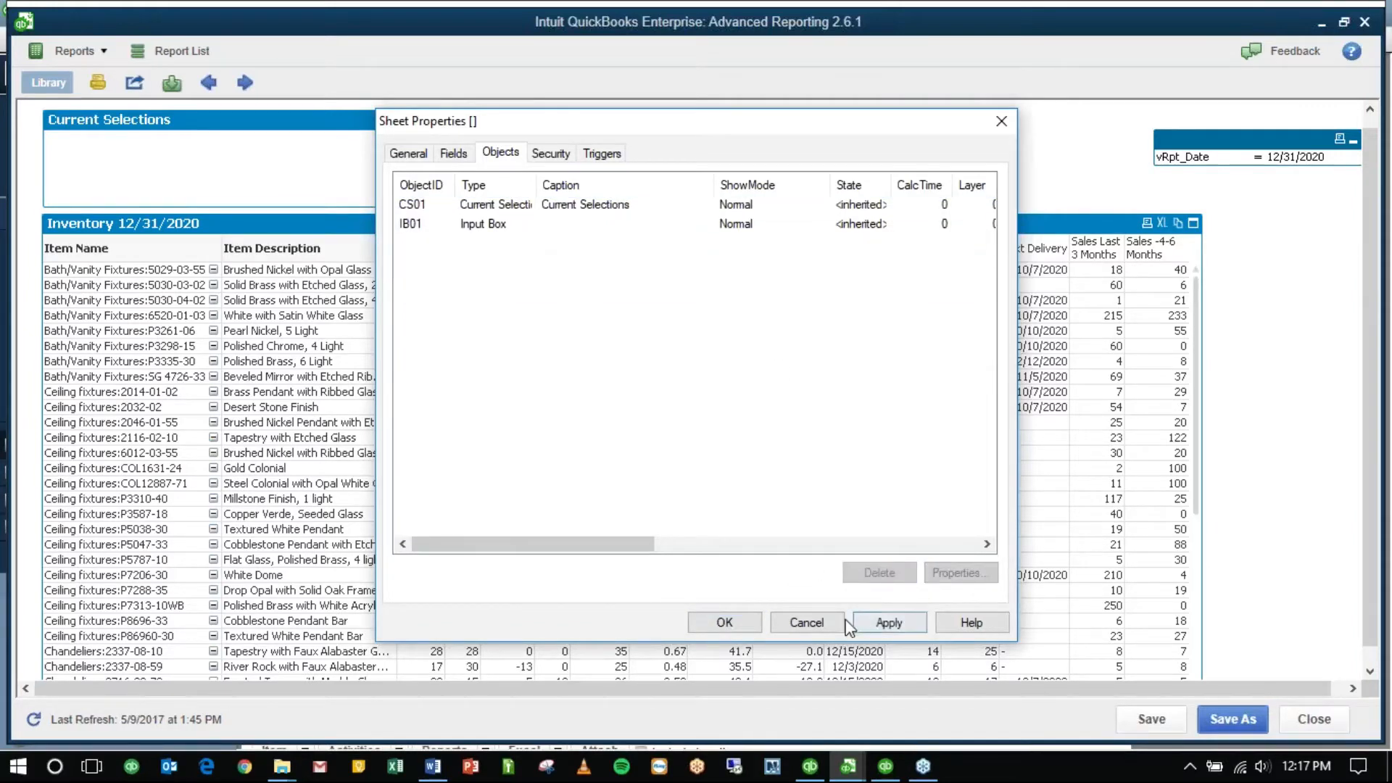
pyautogui.click(726, 623)
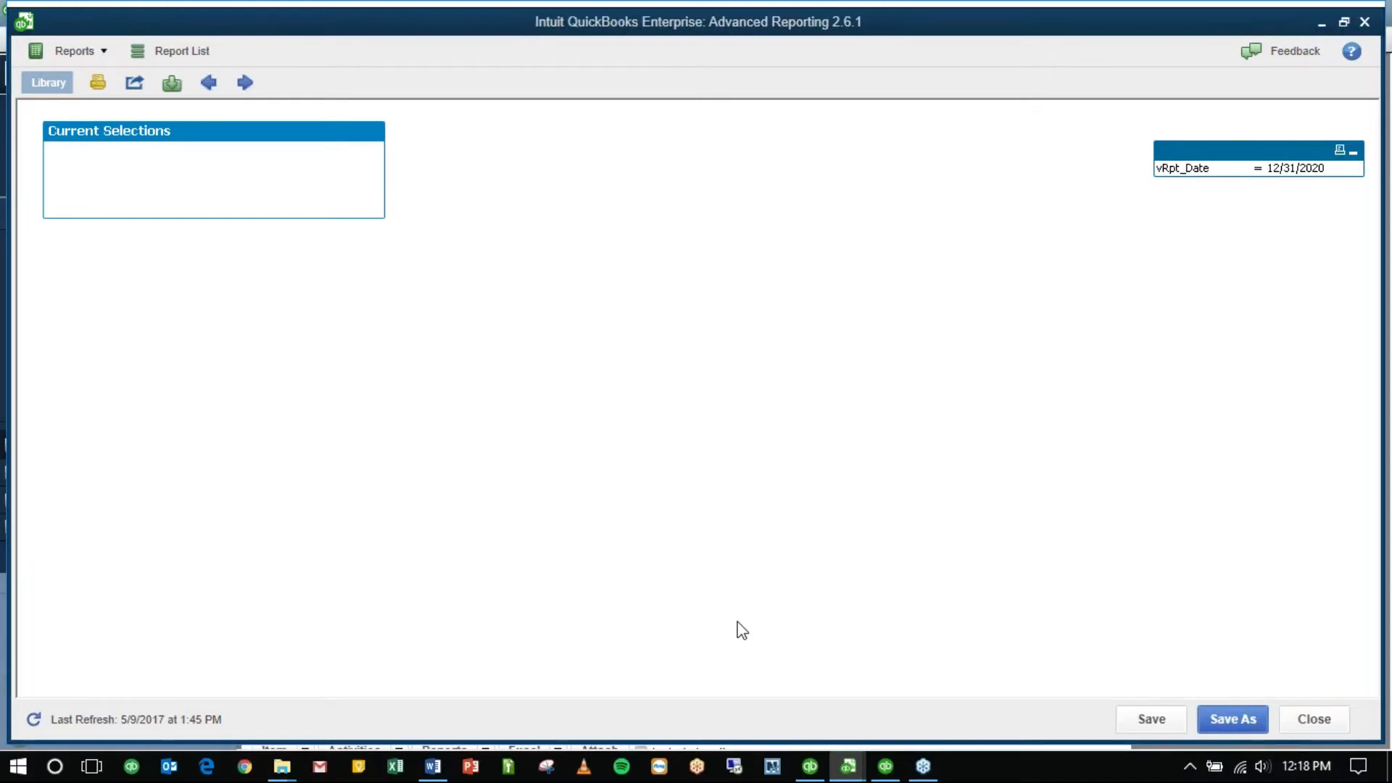
pyautogui.rightClick(505, 227)
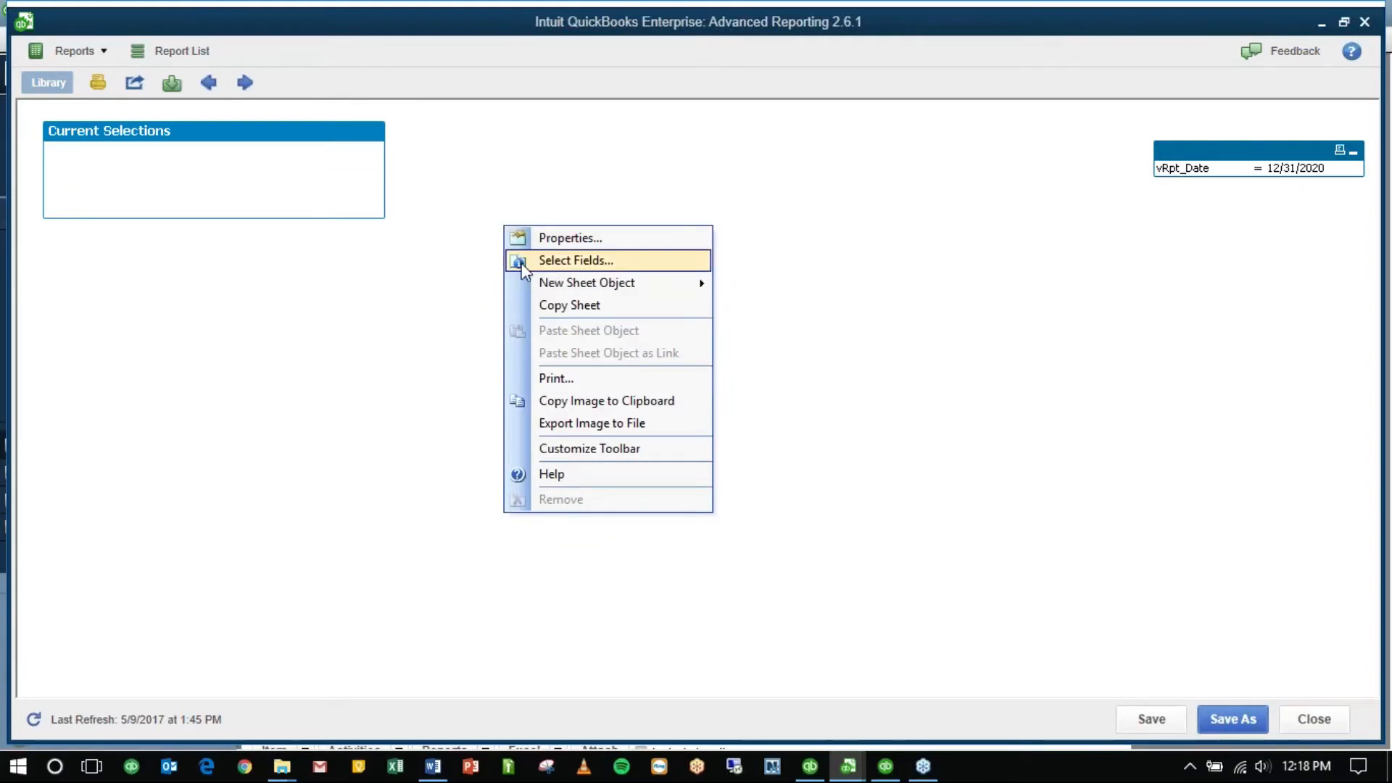
pyautogui.moveTo(533, 282)
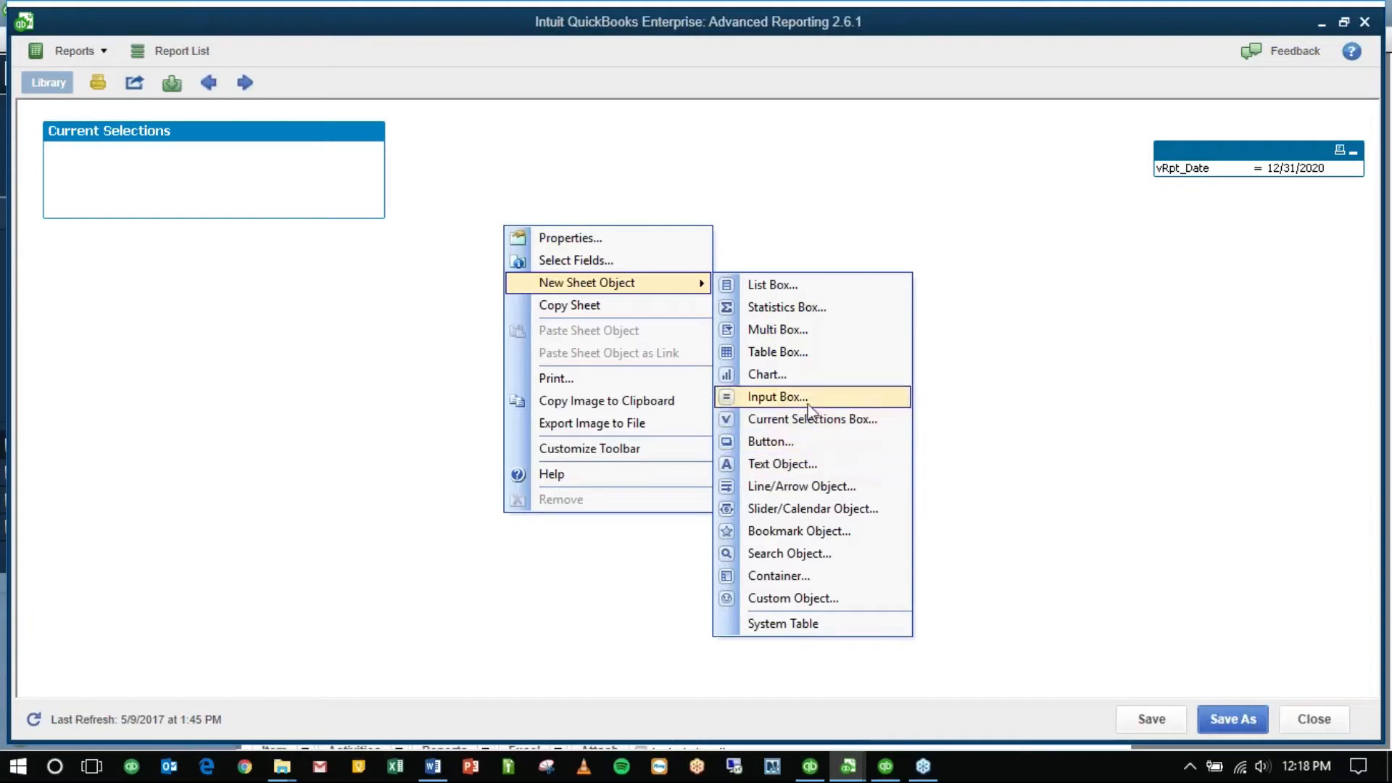
pyautogui.click(769, 375)
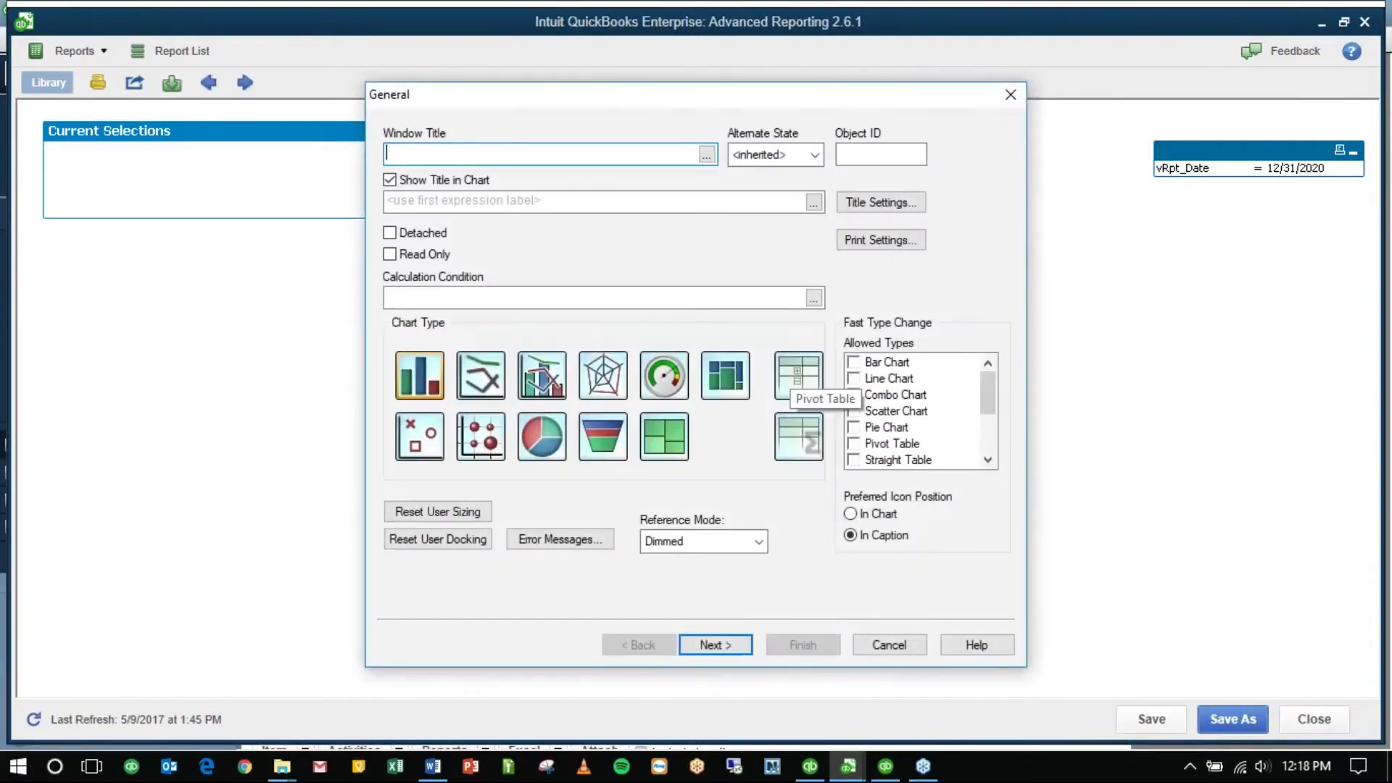
pyautogui.click(796, 375)
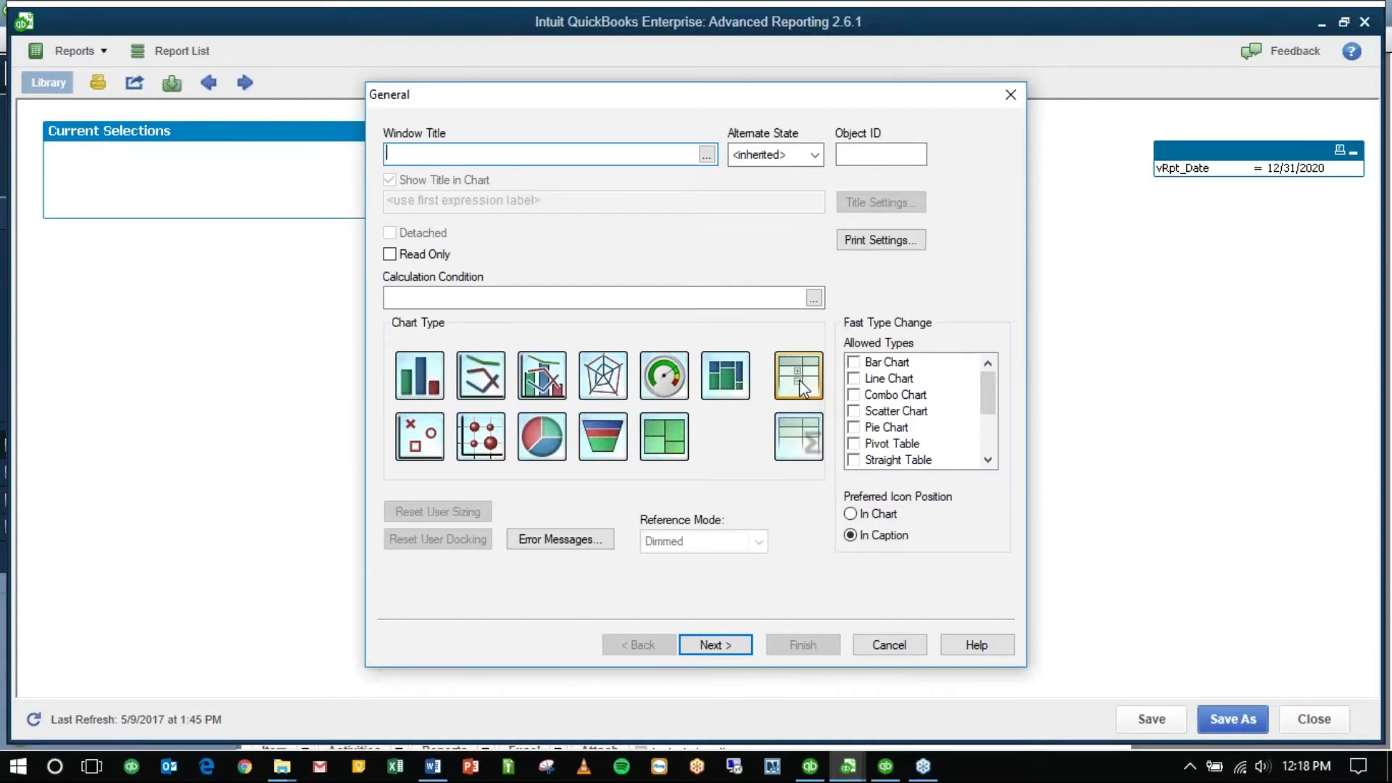
pyautogui.click(721, 645)
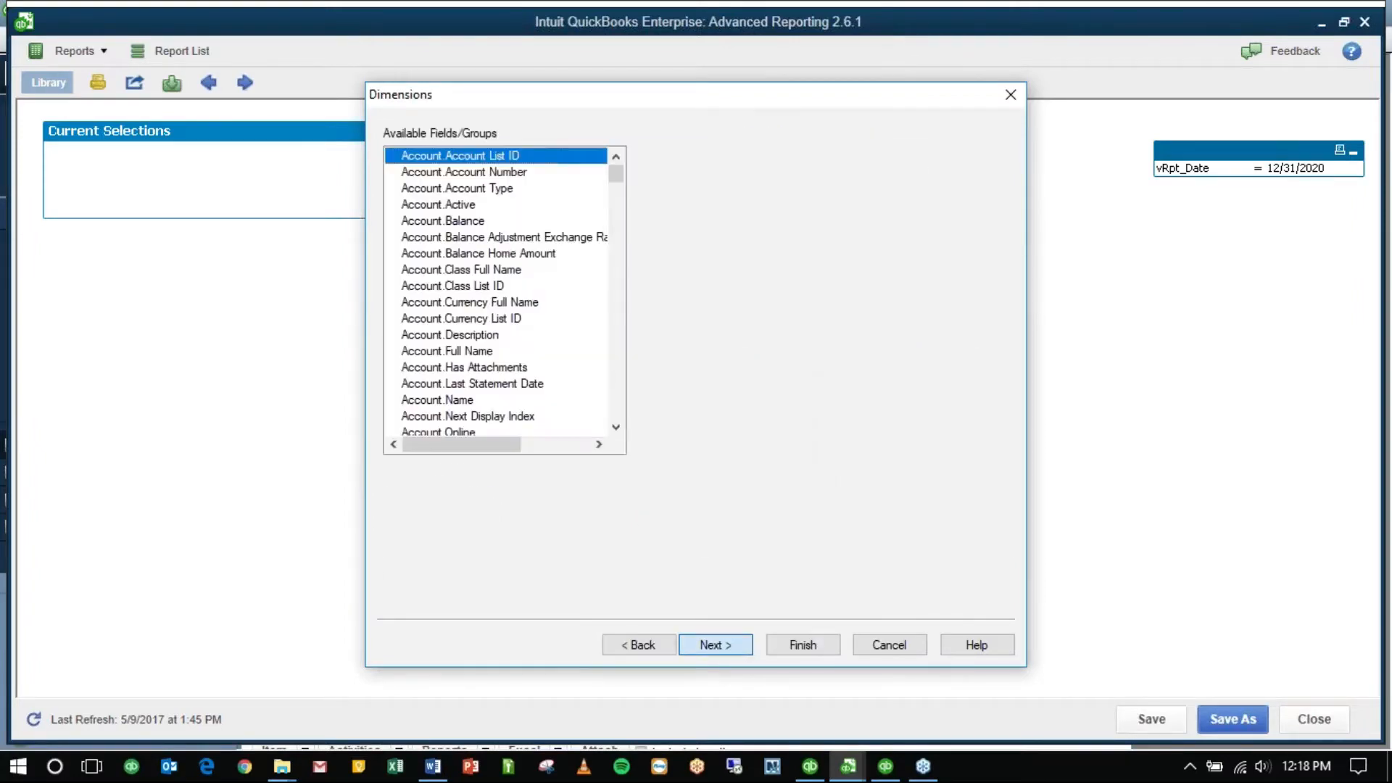
pyautogui.moveTo(730, 93); pyautogui.dragTo(689, 106)
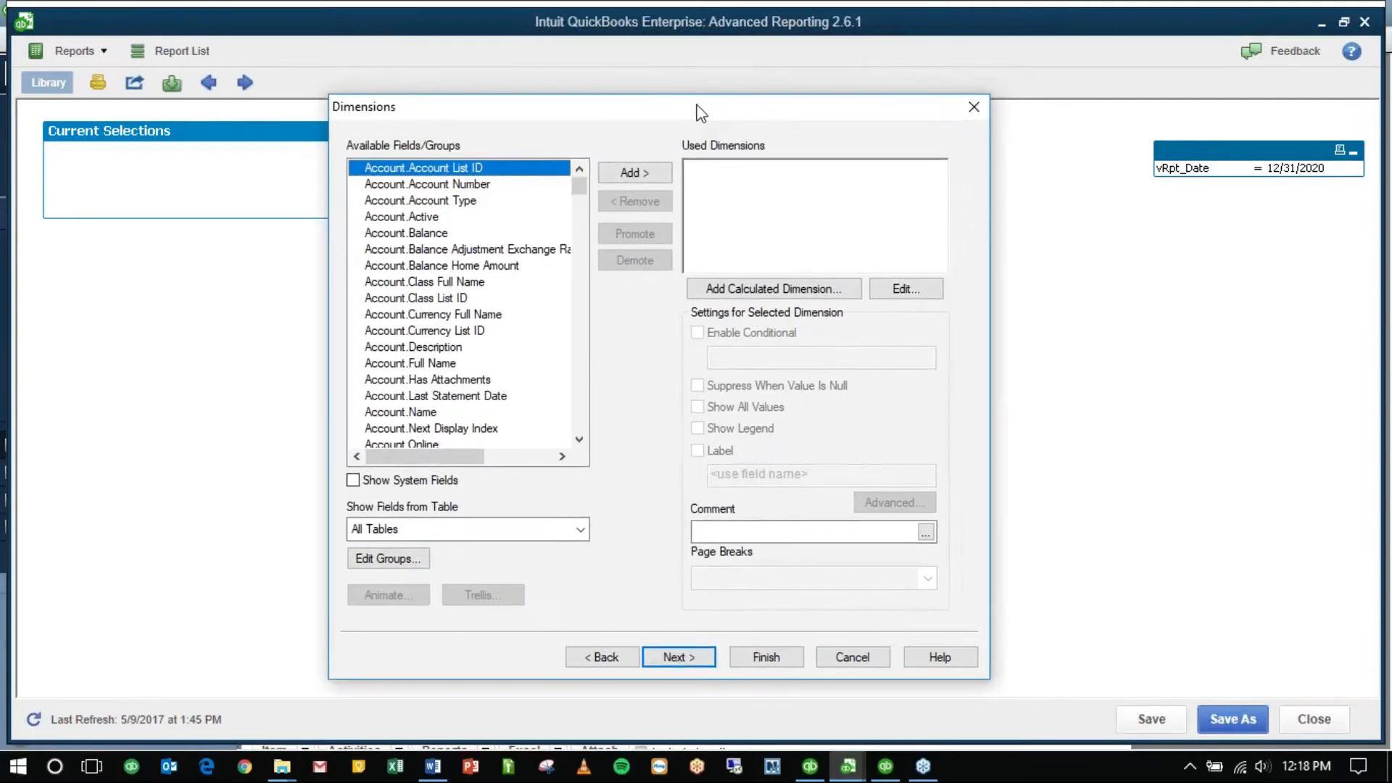
pyautogui.click(971, 107)
# Step: Create a new chart object on the sheet as a pivot table and proceed to its dimensions
pyautogui.rightClick(875, 255)
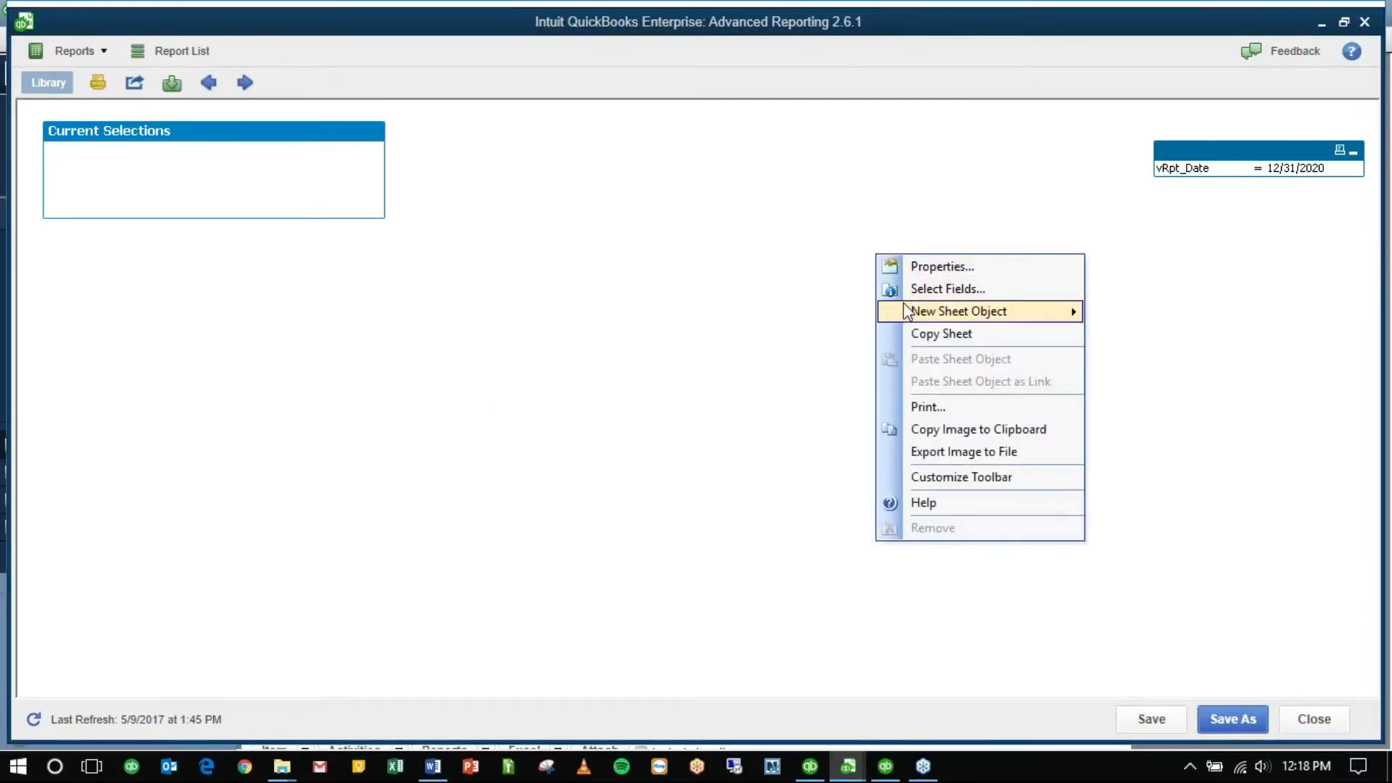
pyautogui.moveTo(906, 313)
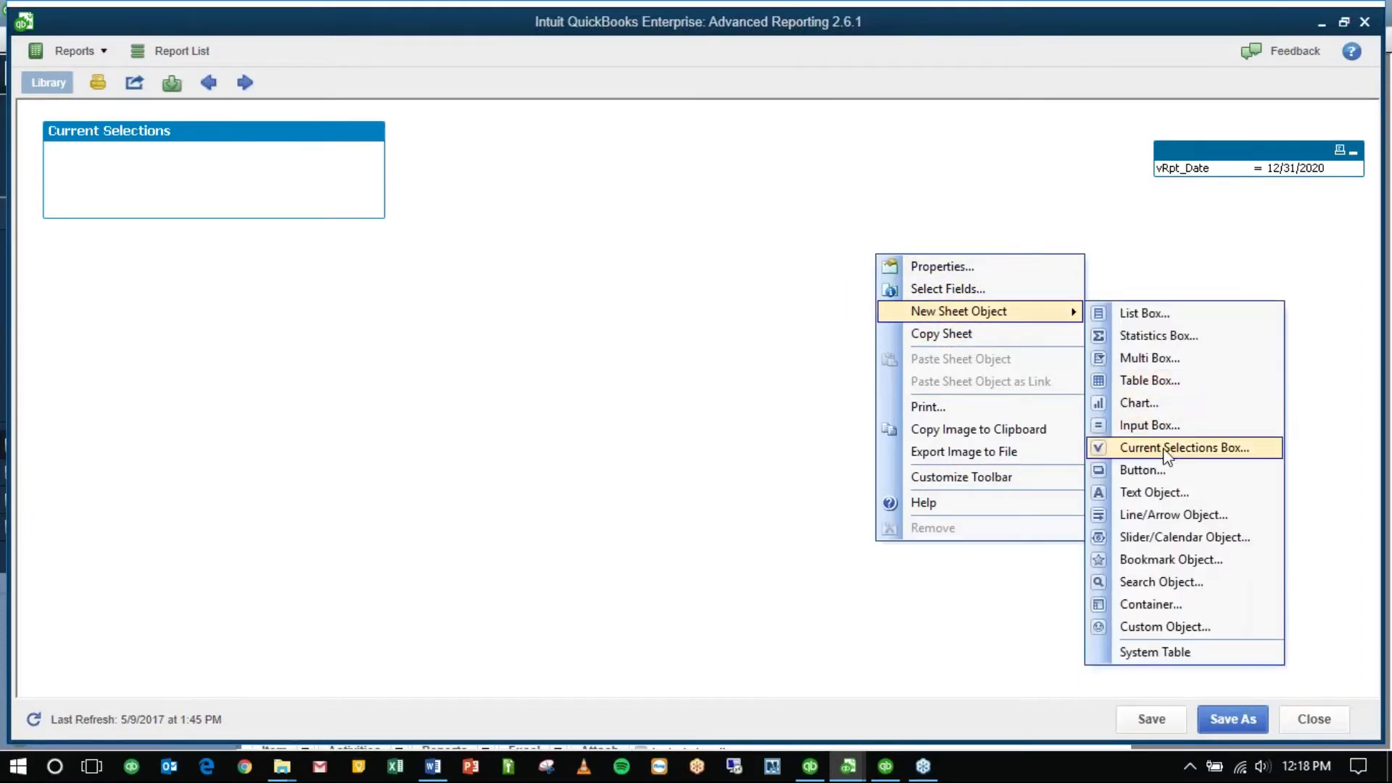
pyautogui.click(1163, 404)
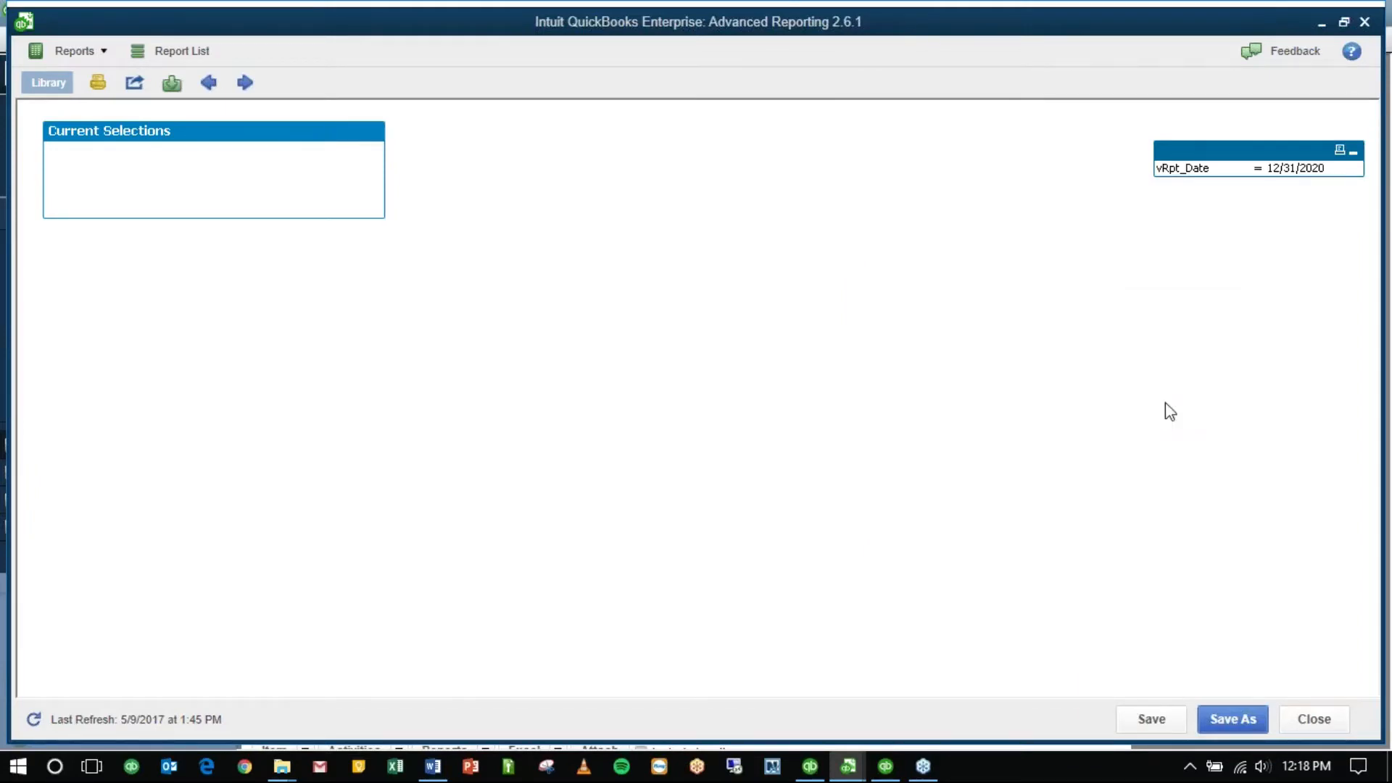
pyautogui.click(799, 375)
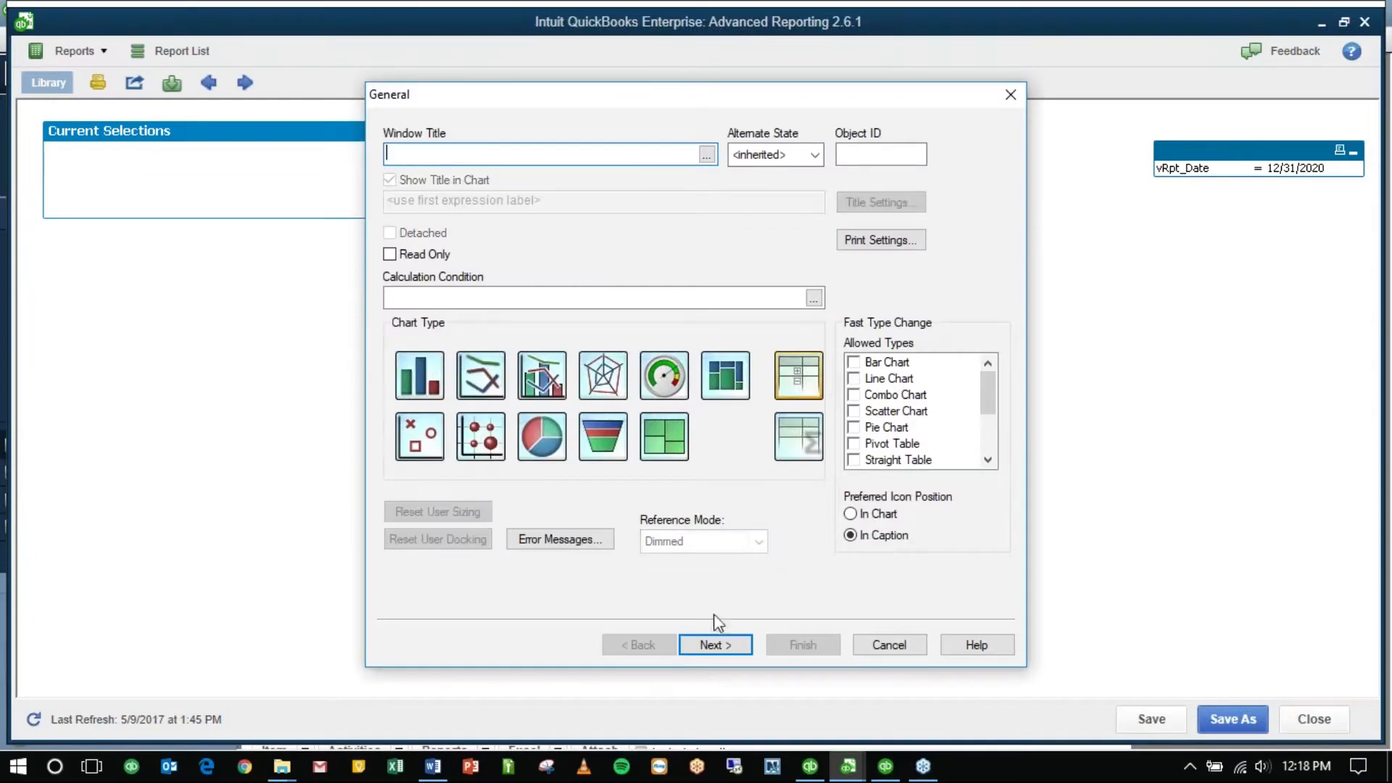
pyautogui.click(712, 645)
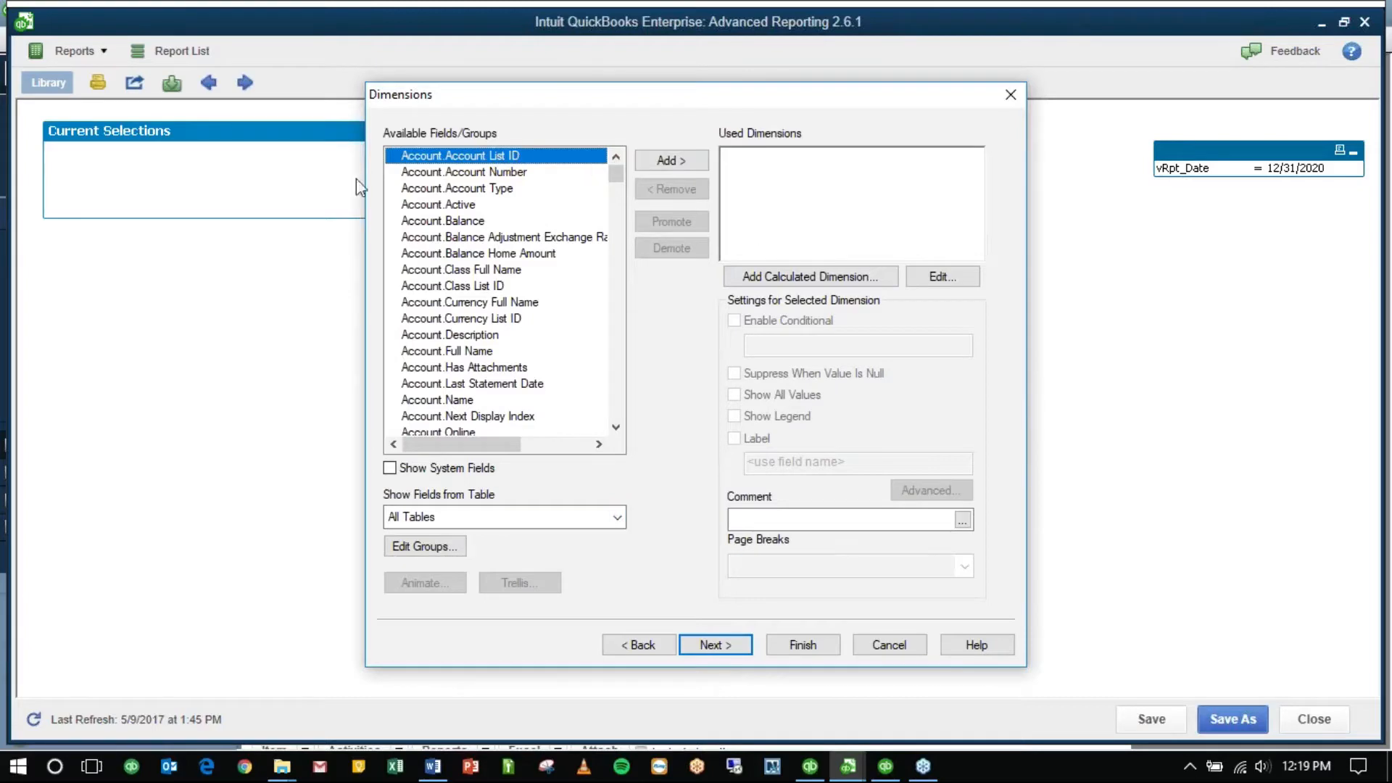
# Step: Look through the available fields of all tables and restrict the field list to the Item table
pyautogui.scroll(-20, 486, 298)
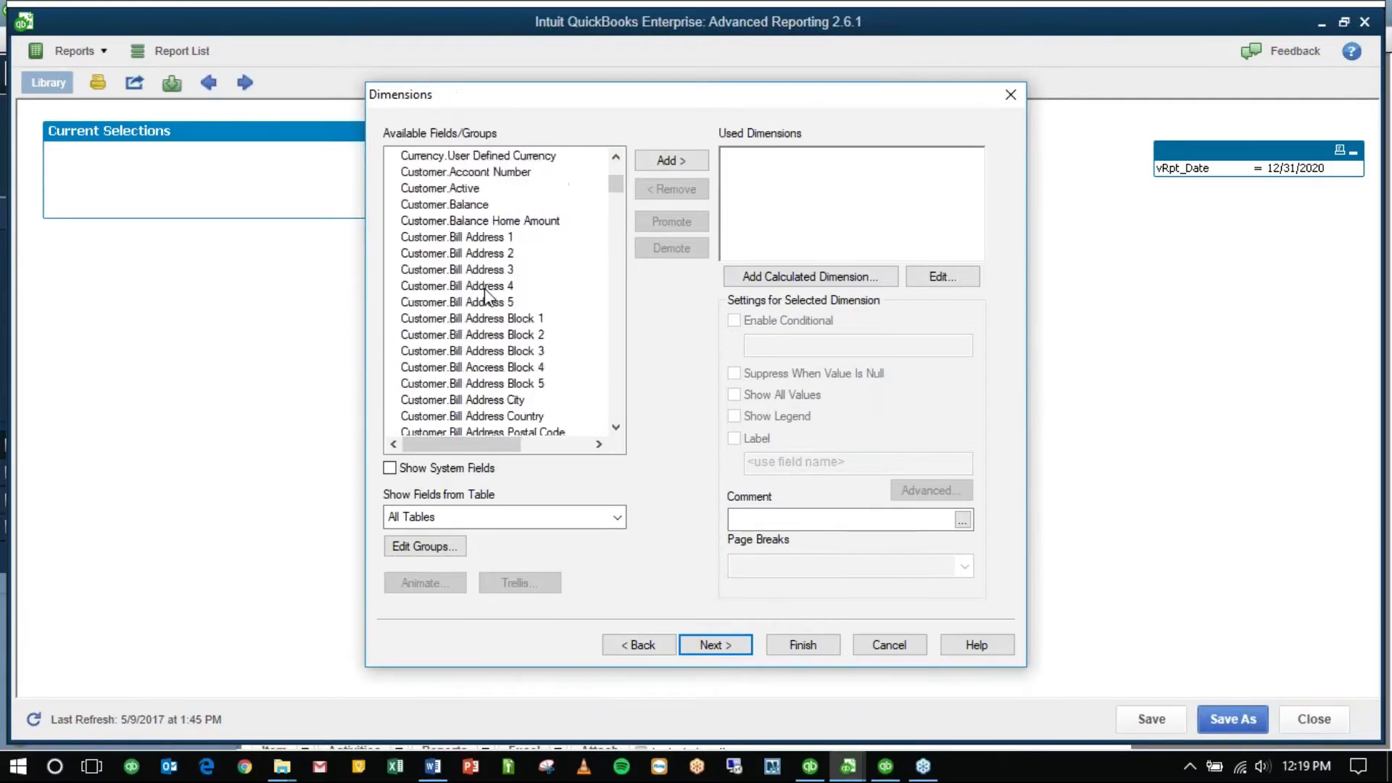
pyautogui.scroll(-10, 484, 288)
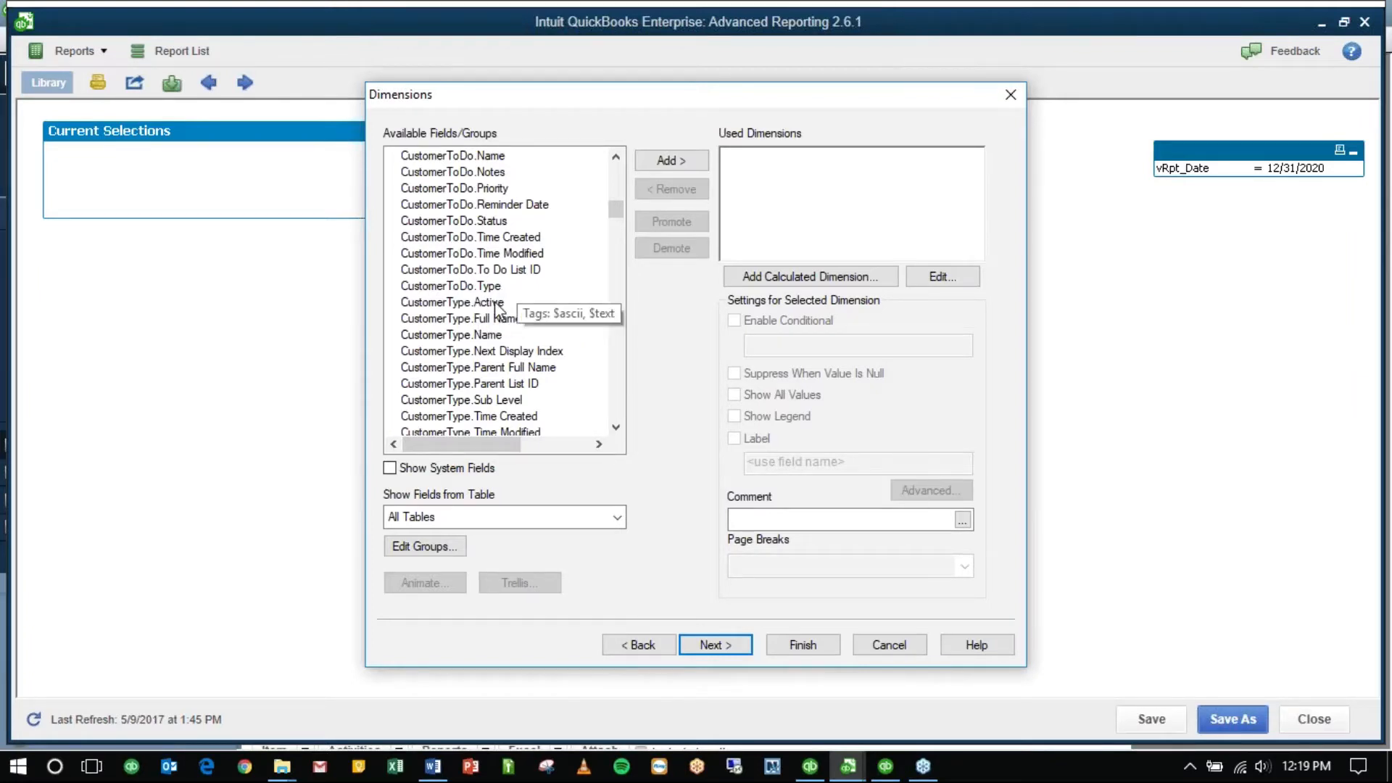
pyautogui.scroll(-8, 507, 363)
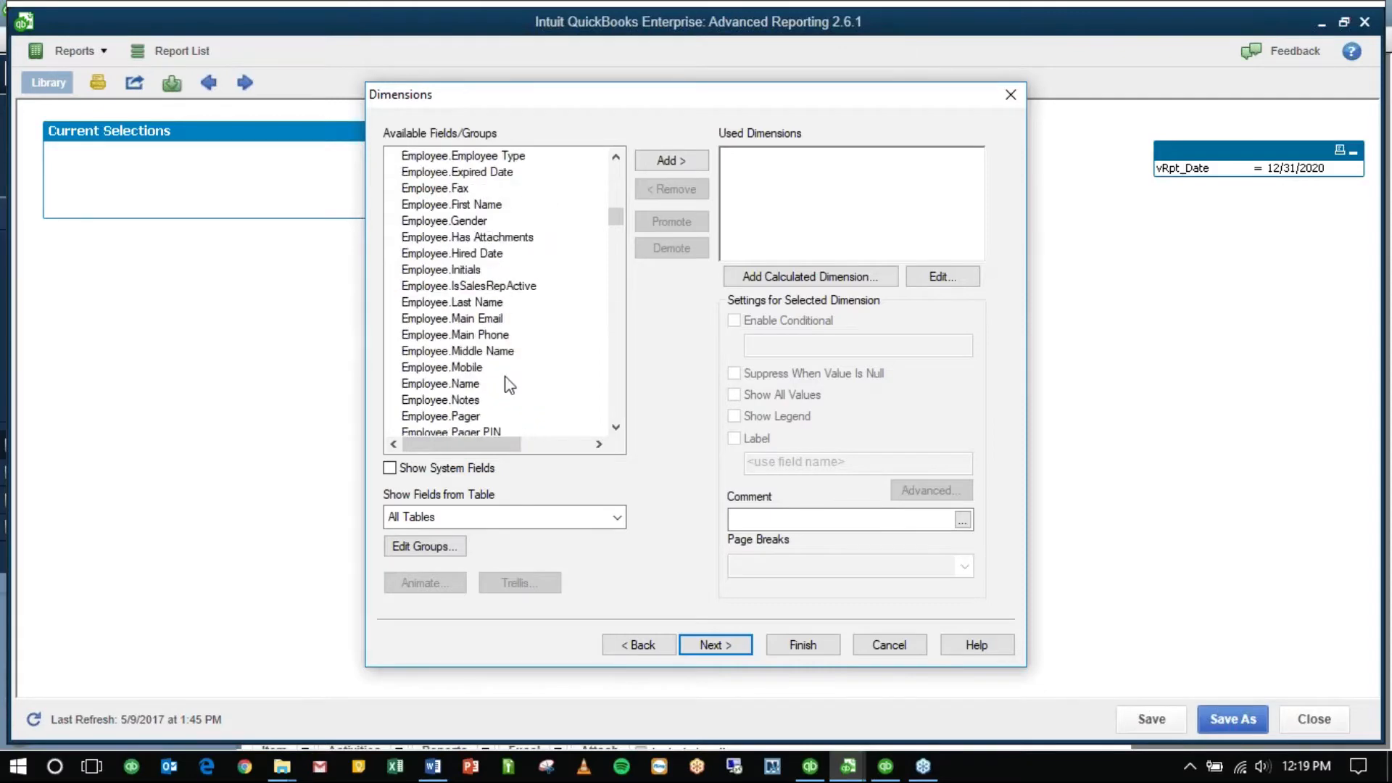
pyautogui.click(497, 517)
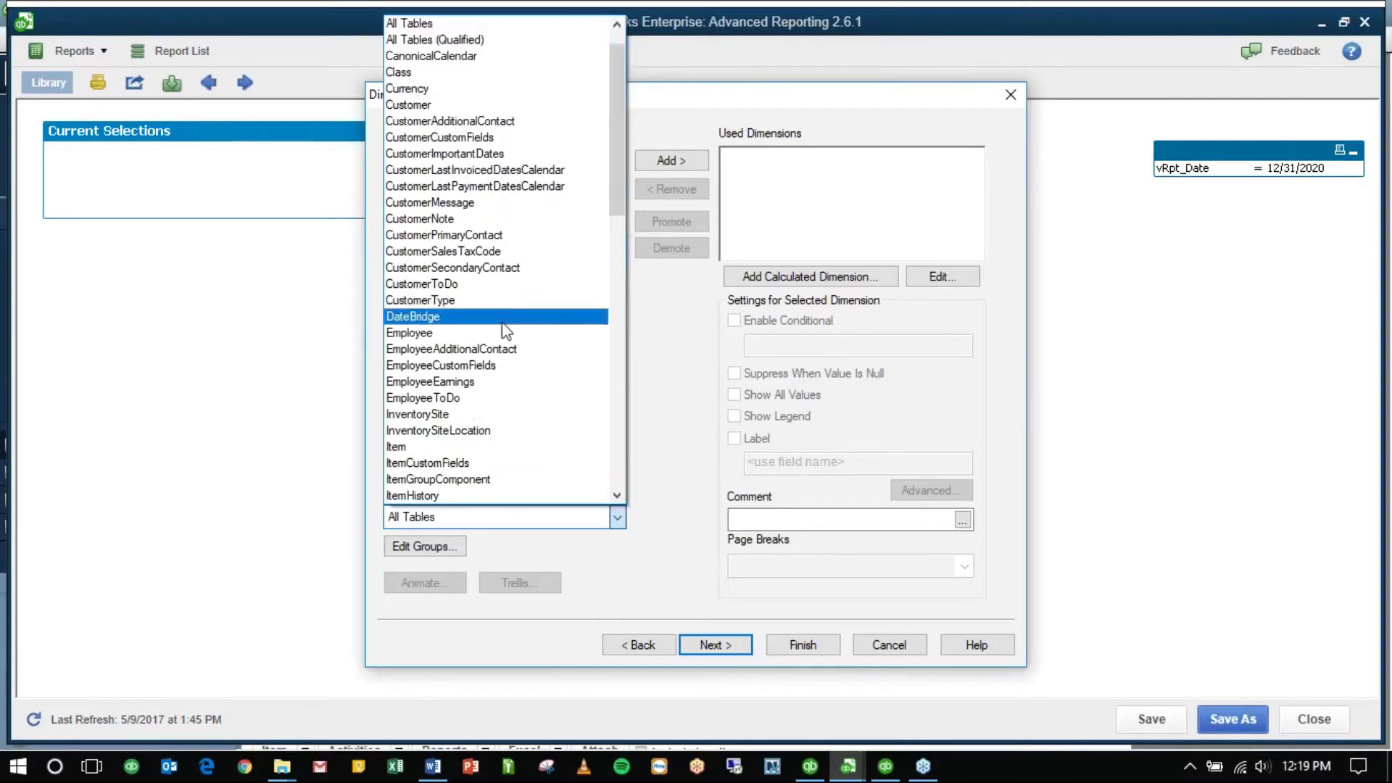
pyautogui.click(461, 446)
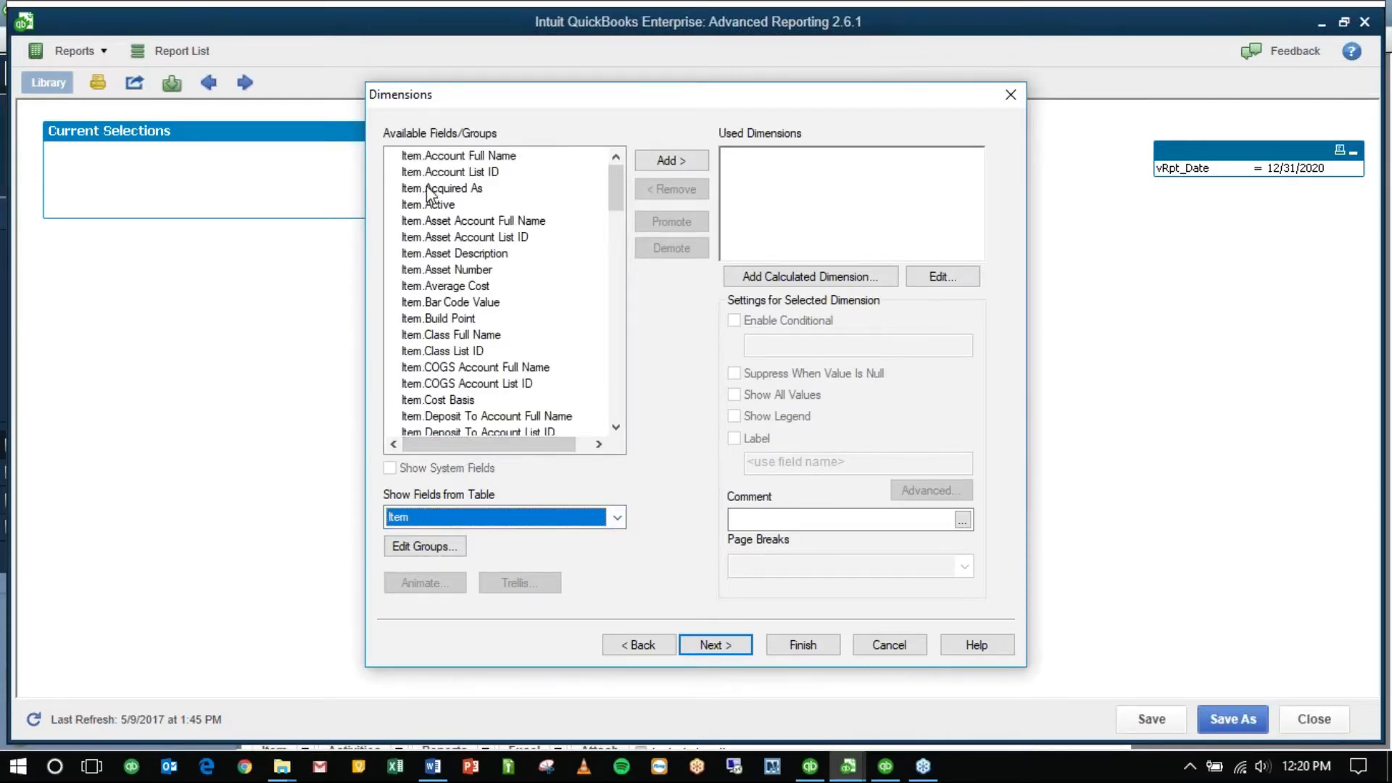
# Step: Add Item.Full Name as a dimension of the pivot table
pyautogui.scroll(-4, 545, 265)
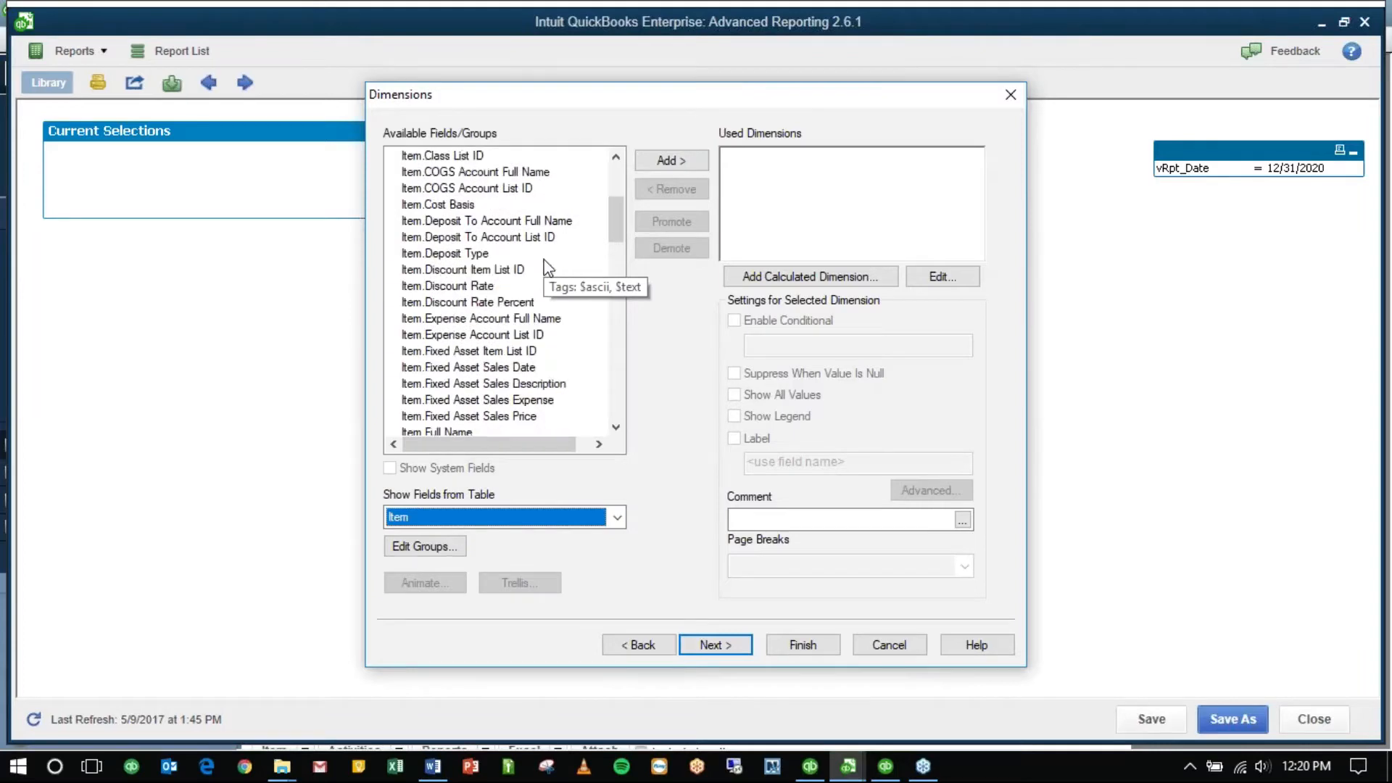
pyautogui.scroll(-2, 546, 265)
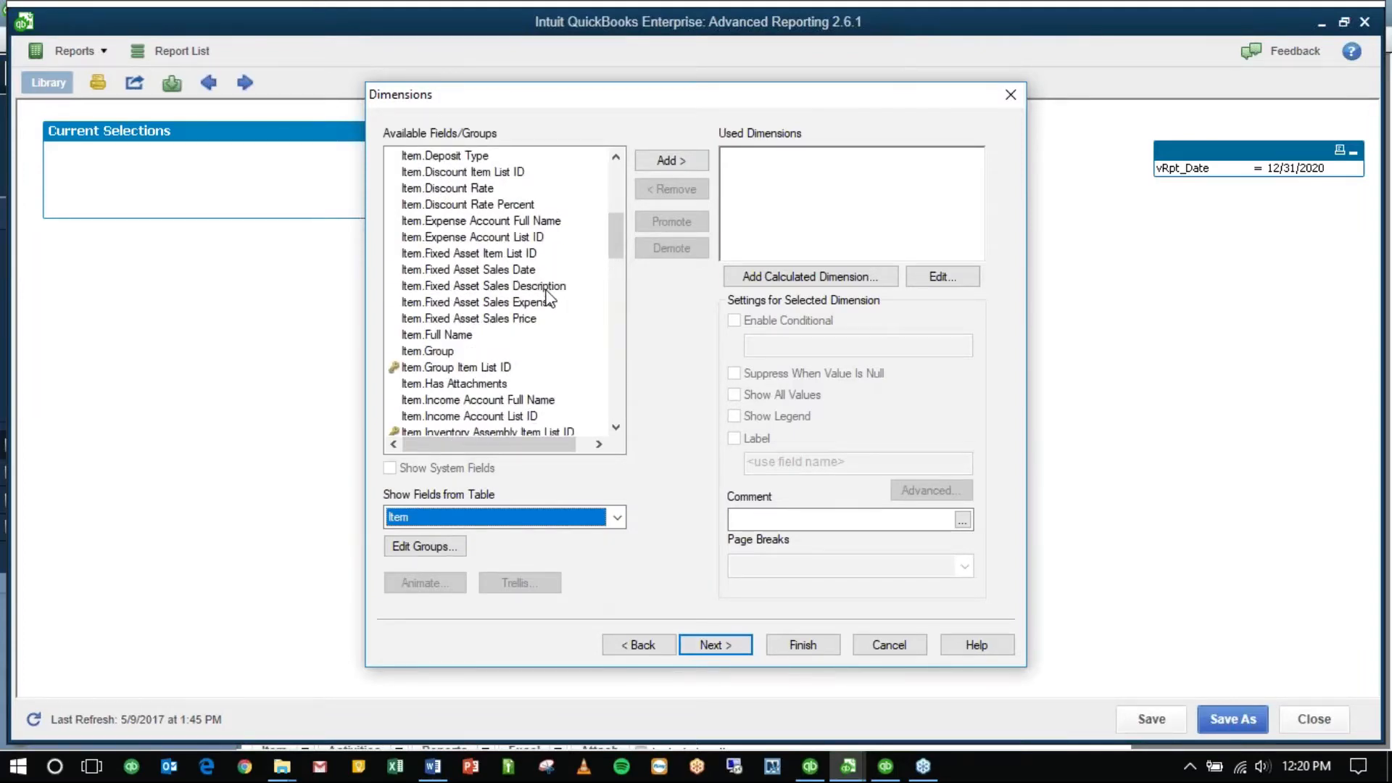
pyautogui.click(447, 335)
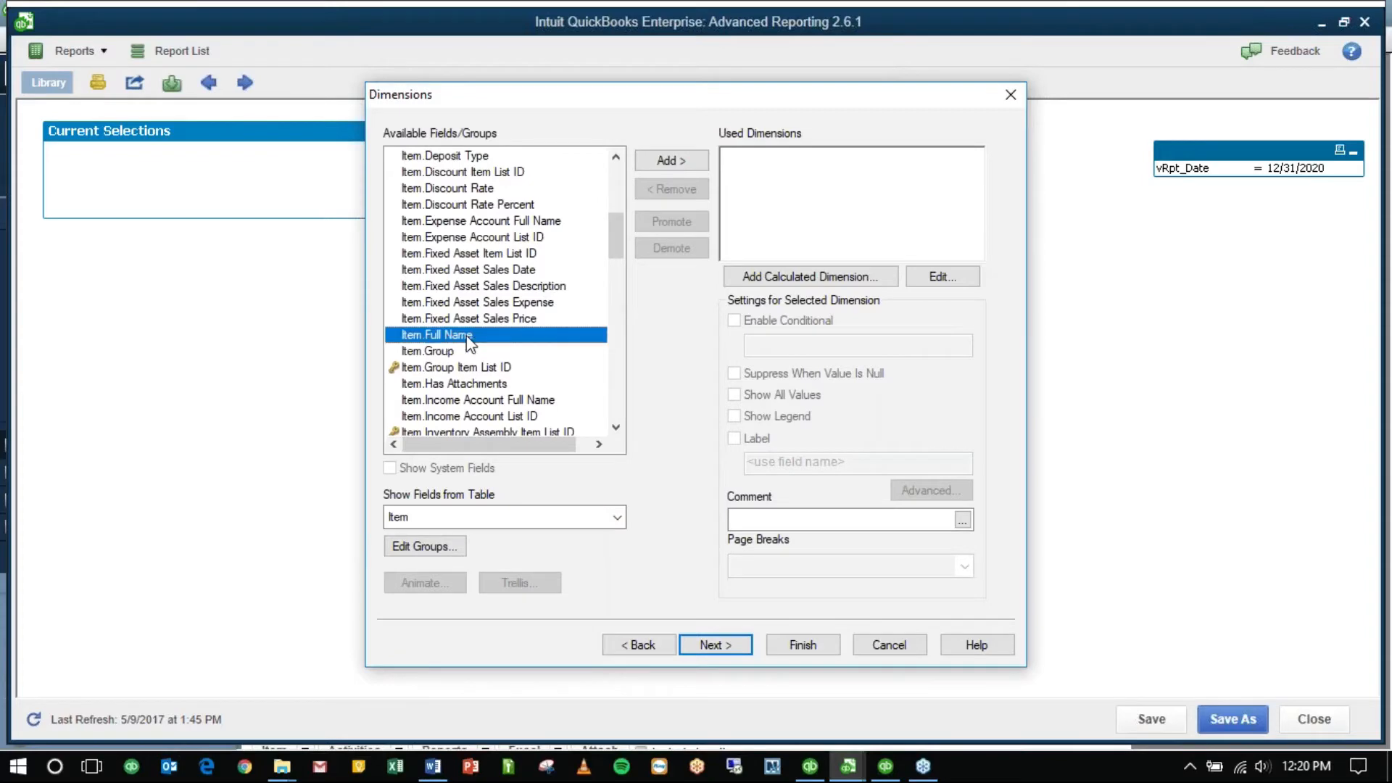
pyautogui.click(671, 162)
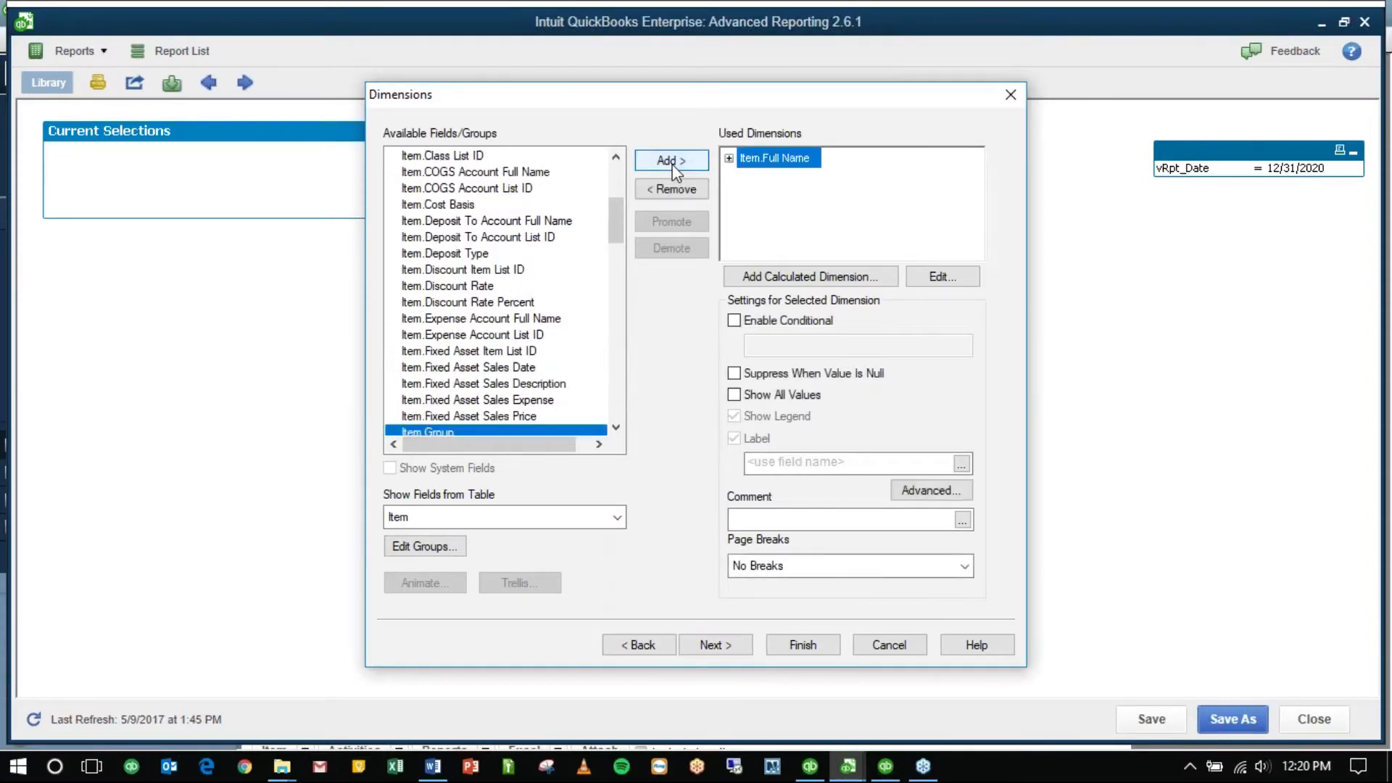
# Step: Add Item.Sales Description as the second dimension of the pivot table and proceed to its expressions
pyautogui.scroll(-3, 505, 319)
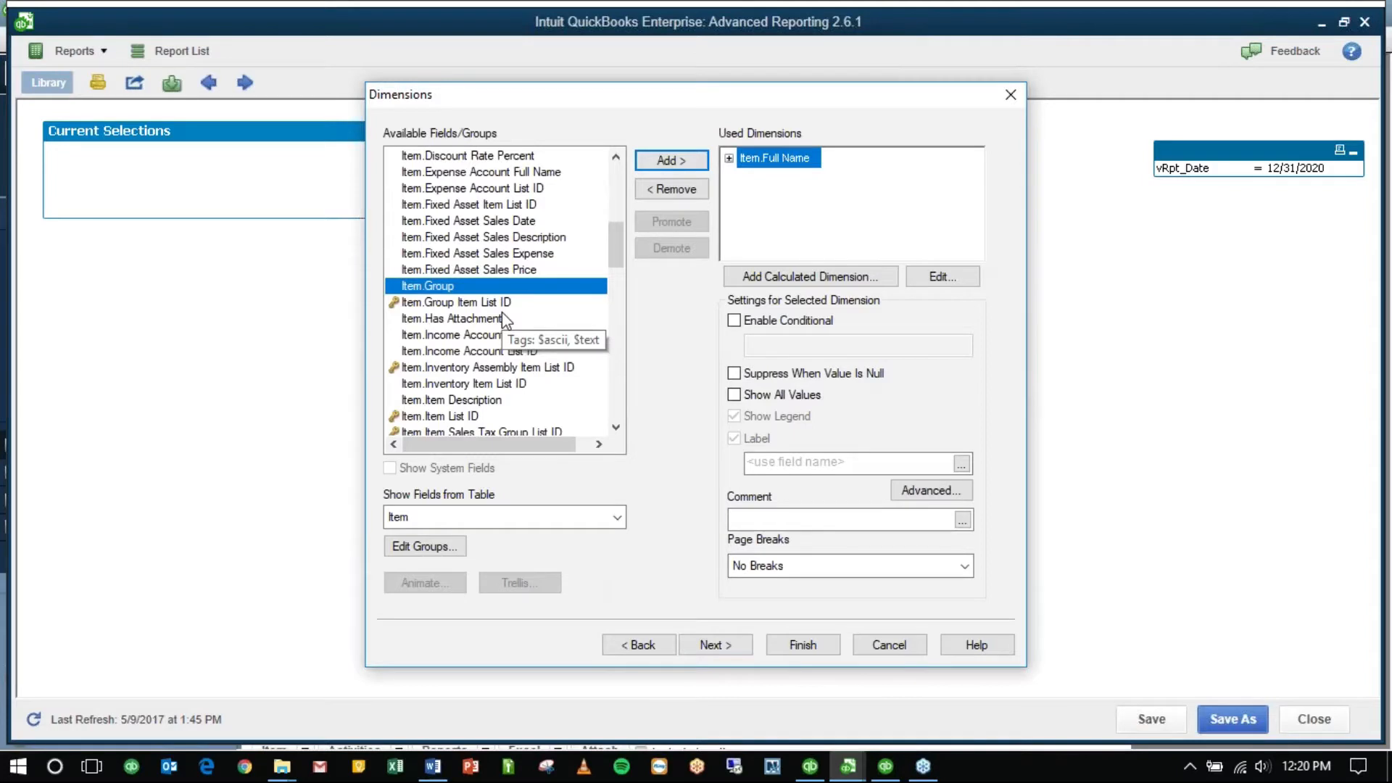
pyautogui.scroll(-1, 502, 312)
pyautogui.scroll(2, 502, 312)
pyautogui.scroll(2, 505, 319)
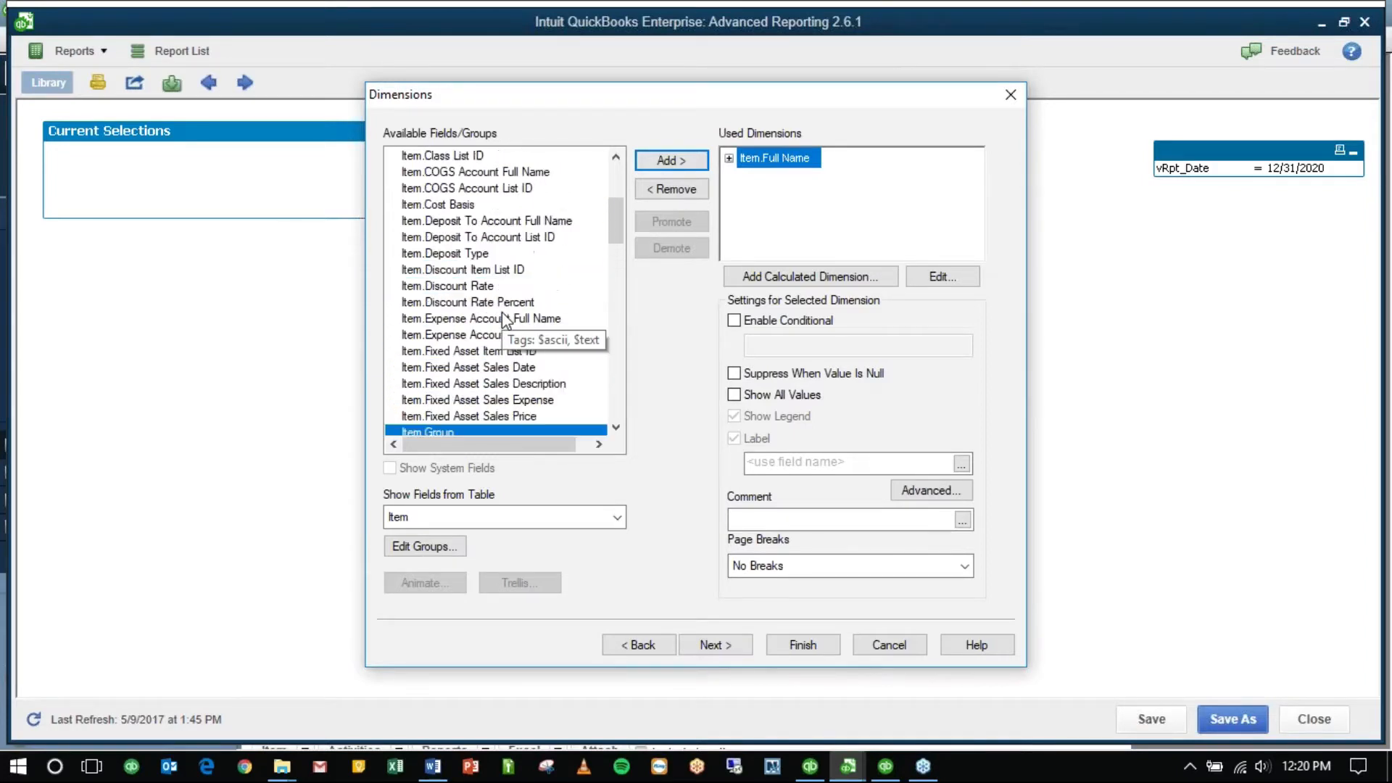
pyautogui.scroll(-12, 503, 319)
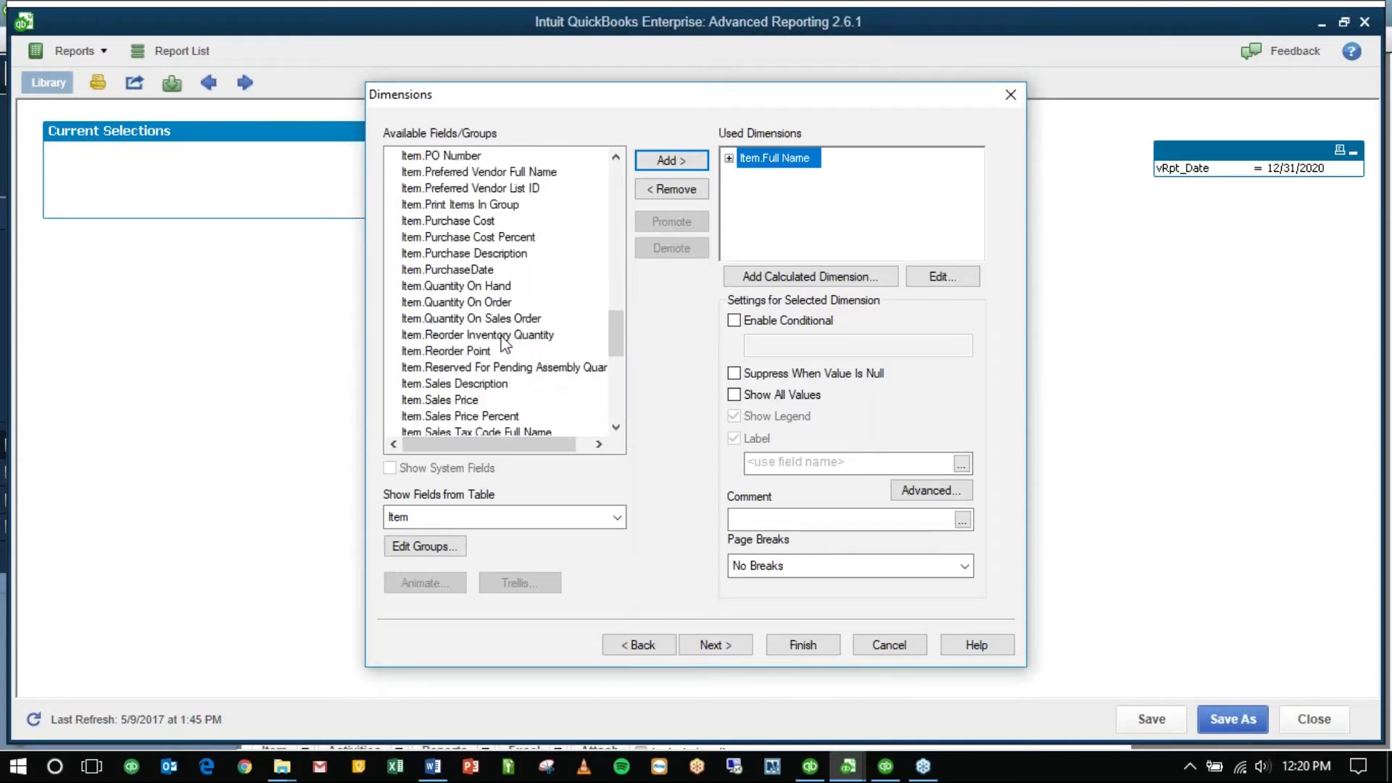
pyautogui.scroll(1, 505, 343)
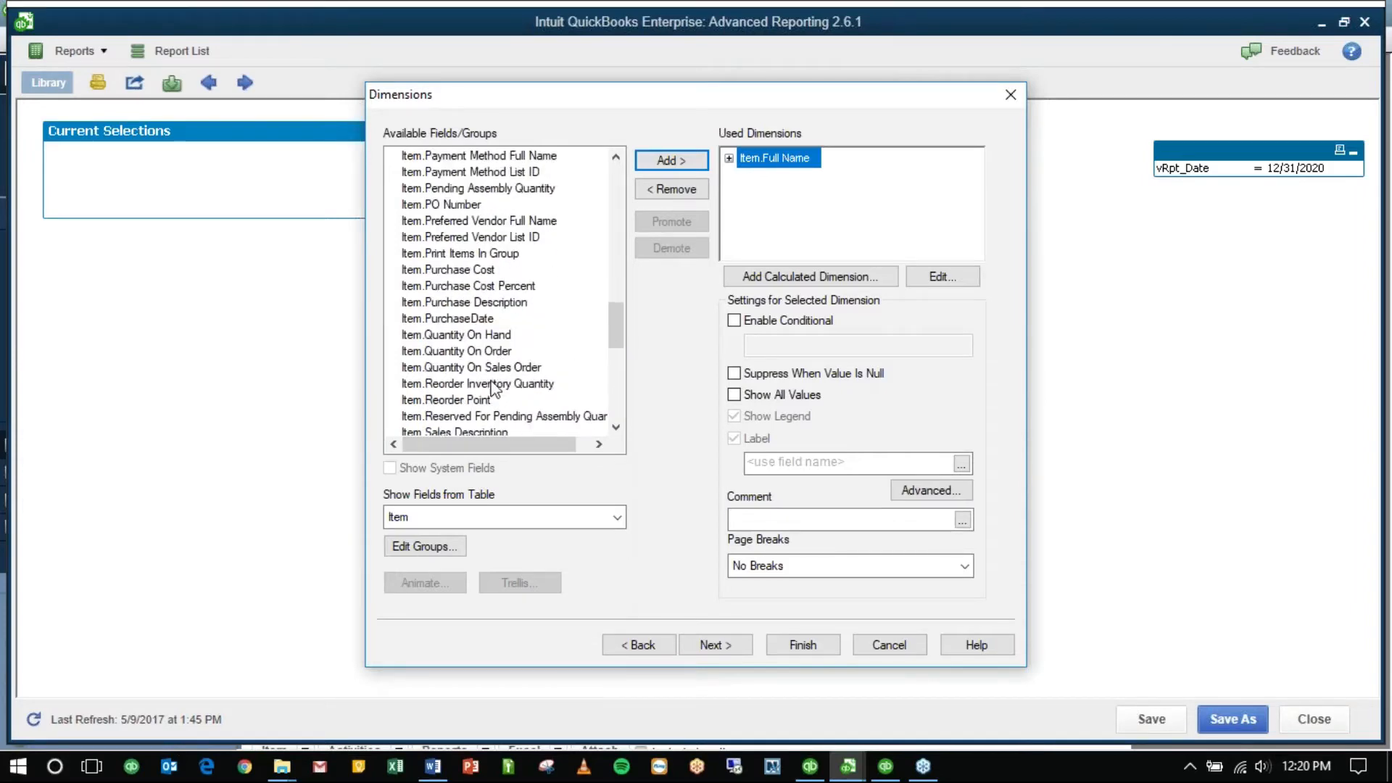
pyautogui.scroll(-1, 522, 421)
pyautogui.click(528, 415)
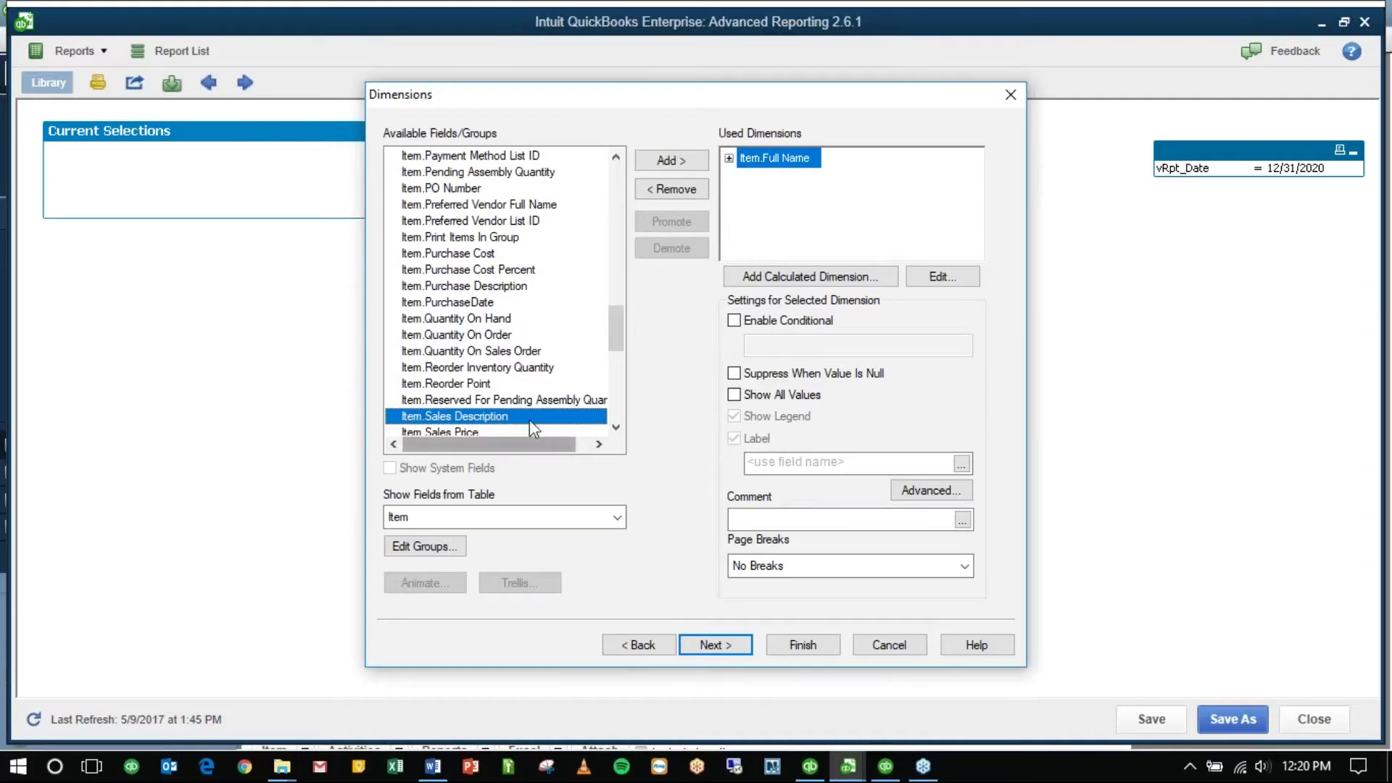
pyautogui.doubleClick(525, 420)
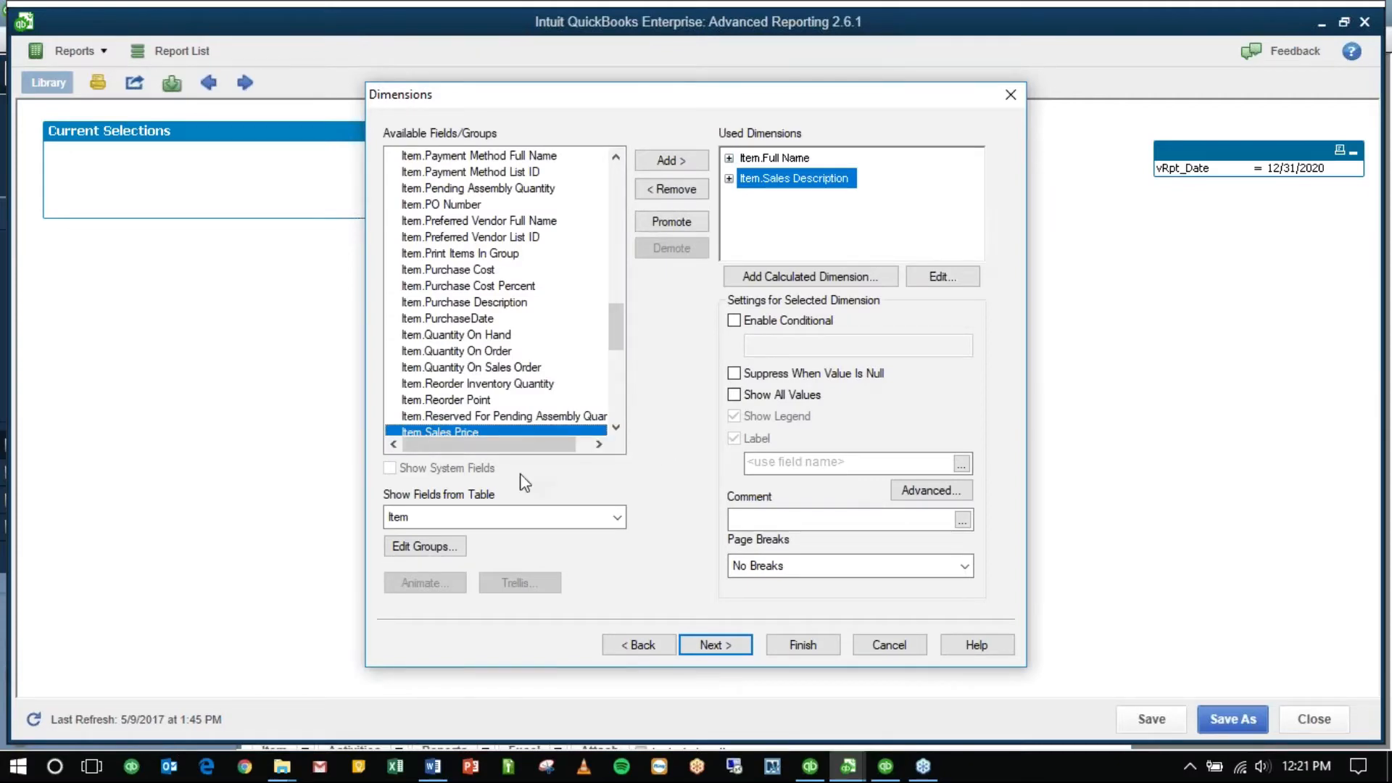
pyautogui.click(710, 644)
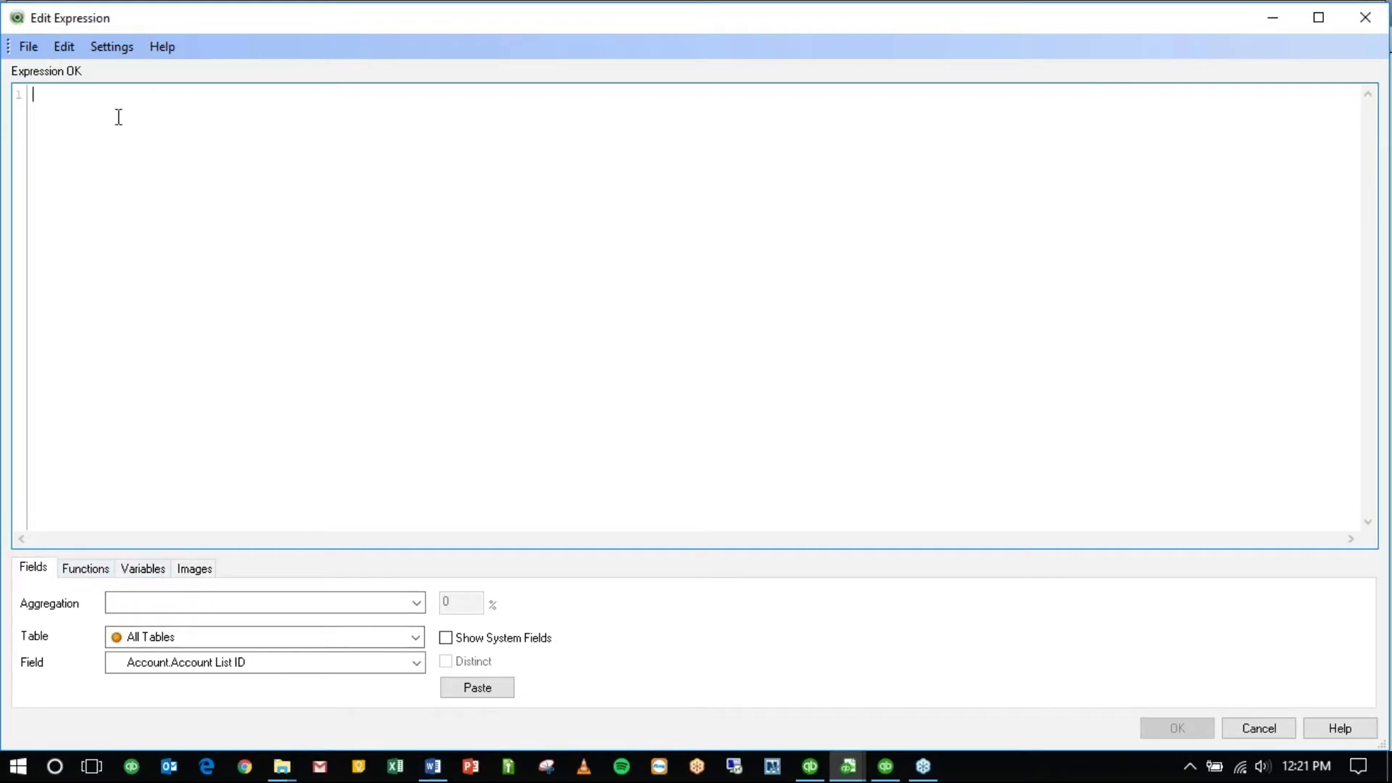
# Step: Begin the chart's expression with =sum( in the expression editor
pyautogui.hotkey('alt', 'Tab')
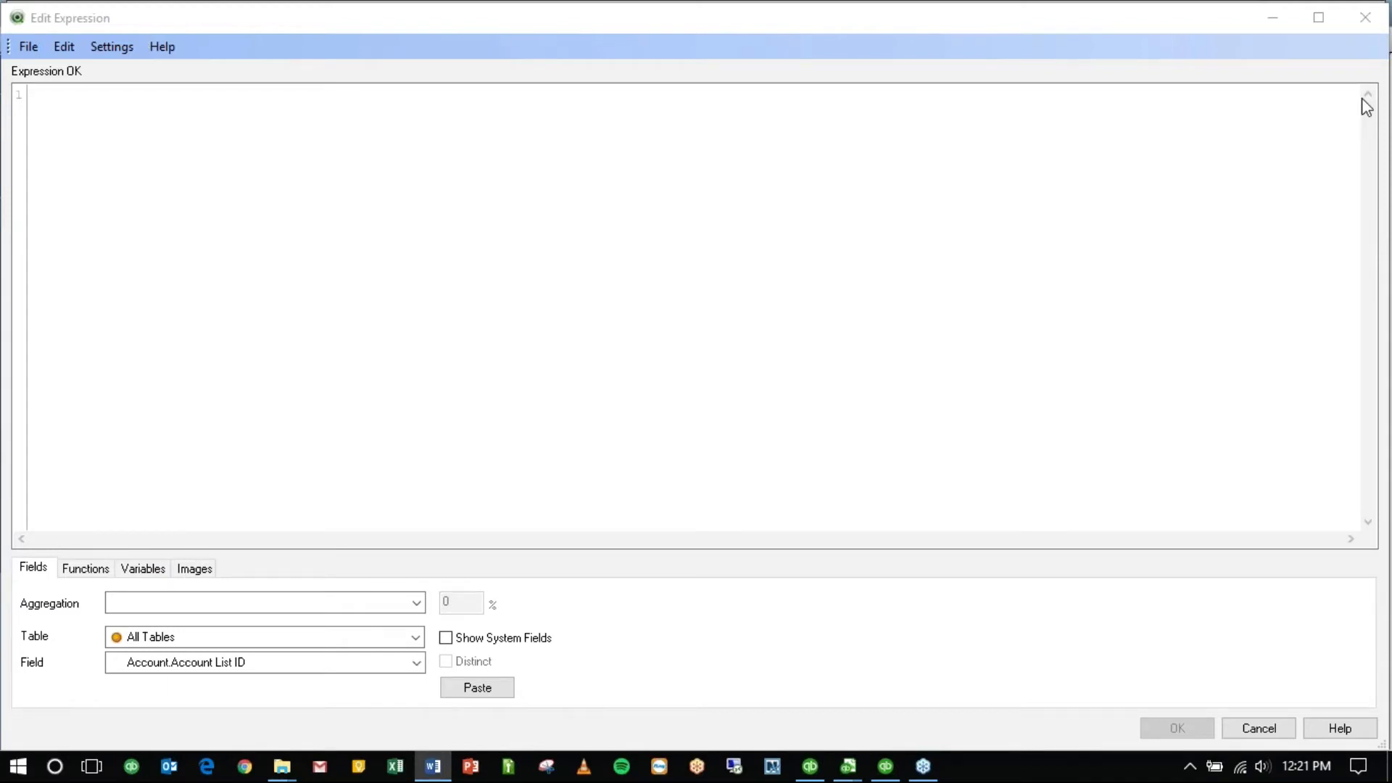
pyautogui.click(589, 170)
pyautogui.write('=')
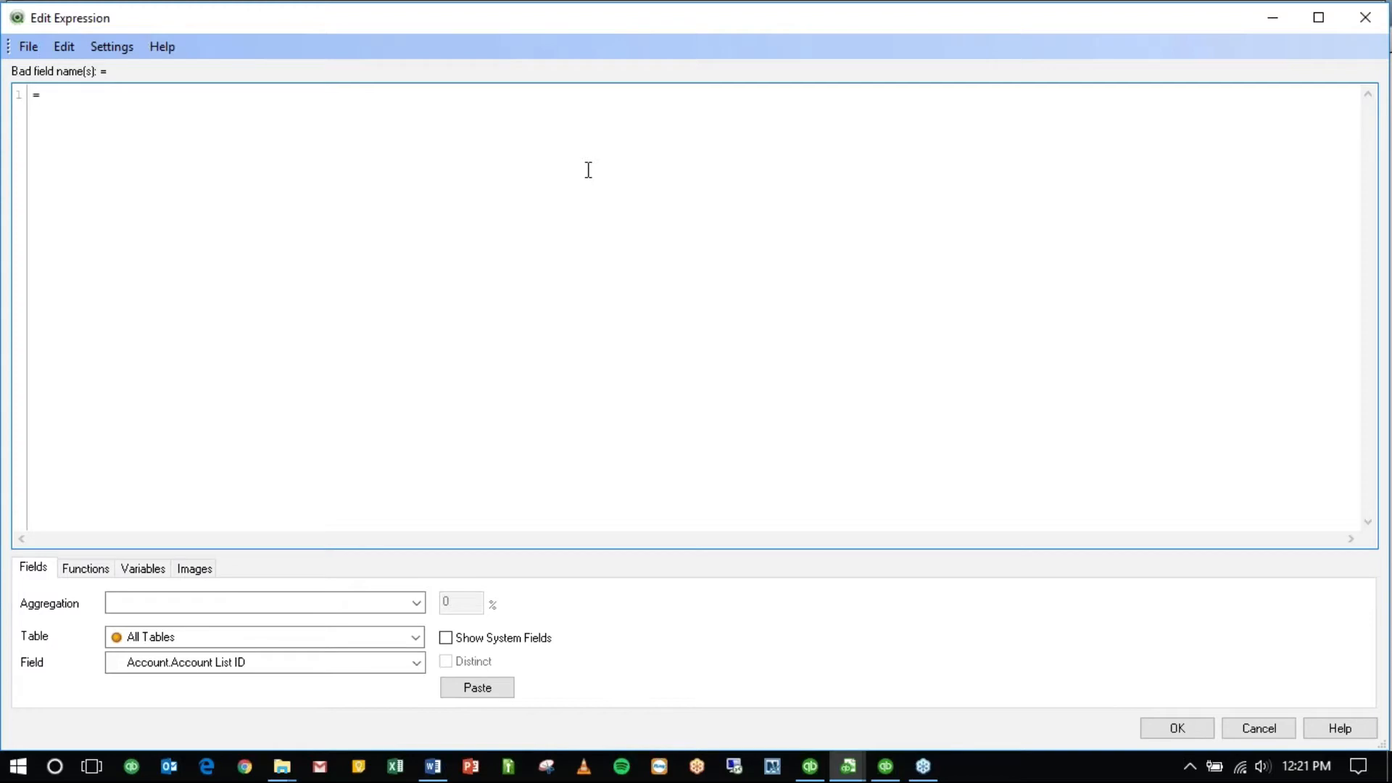
pyautogui.write('sum(')
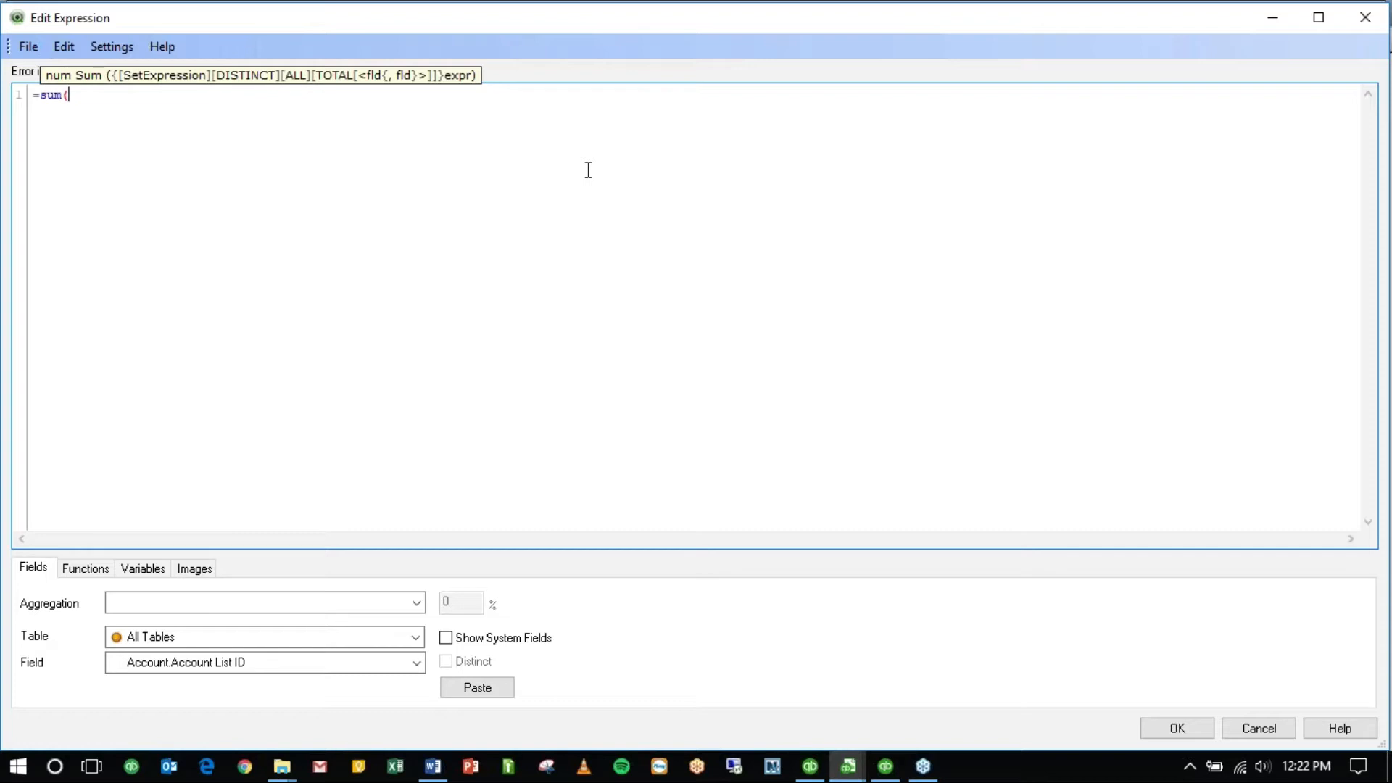
# Step: Look through the function categories and list the functions available under Formatting
pyautogui.click(84, 570)
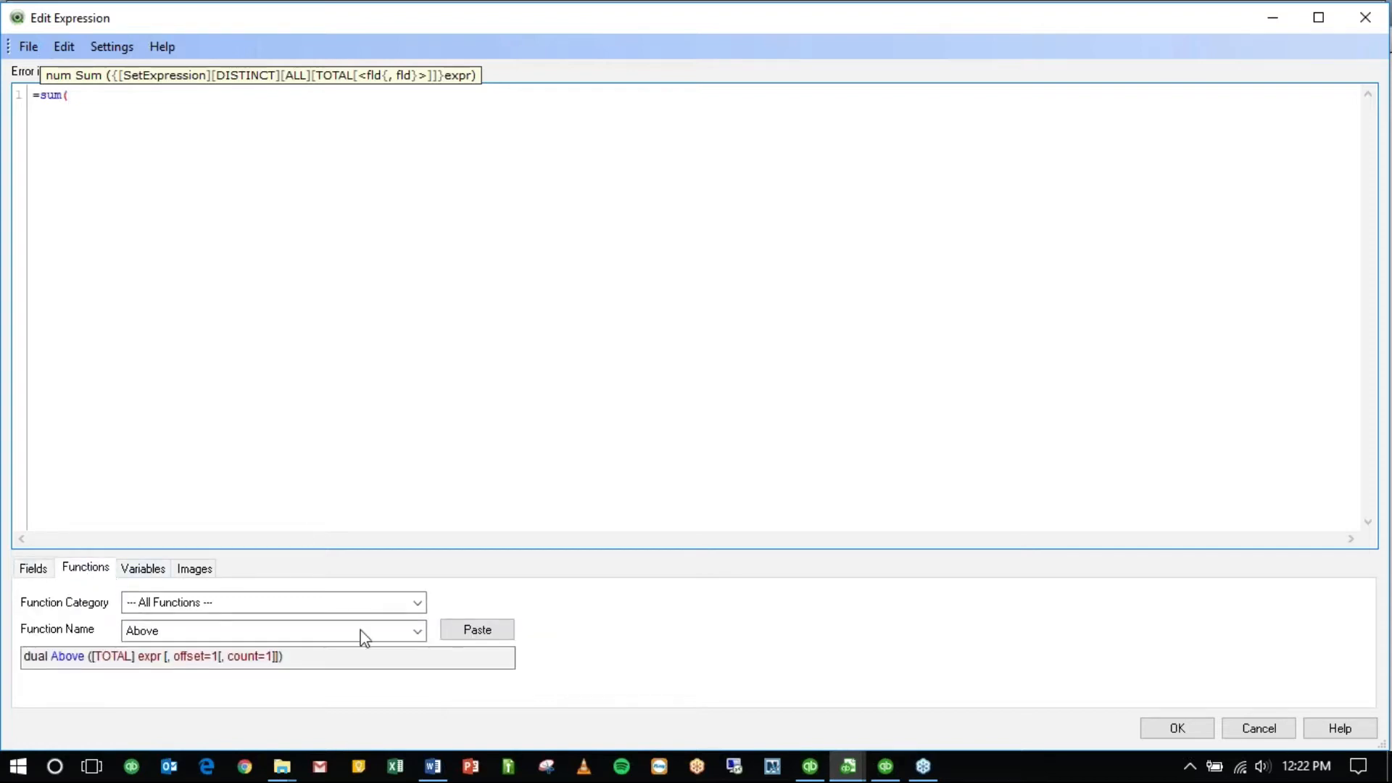
pyautogui.click(219, 602)
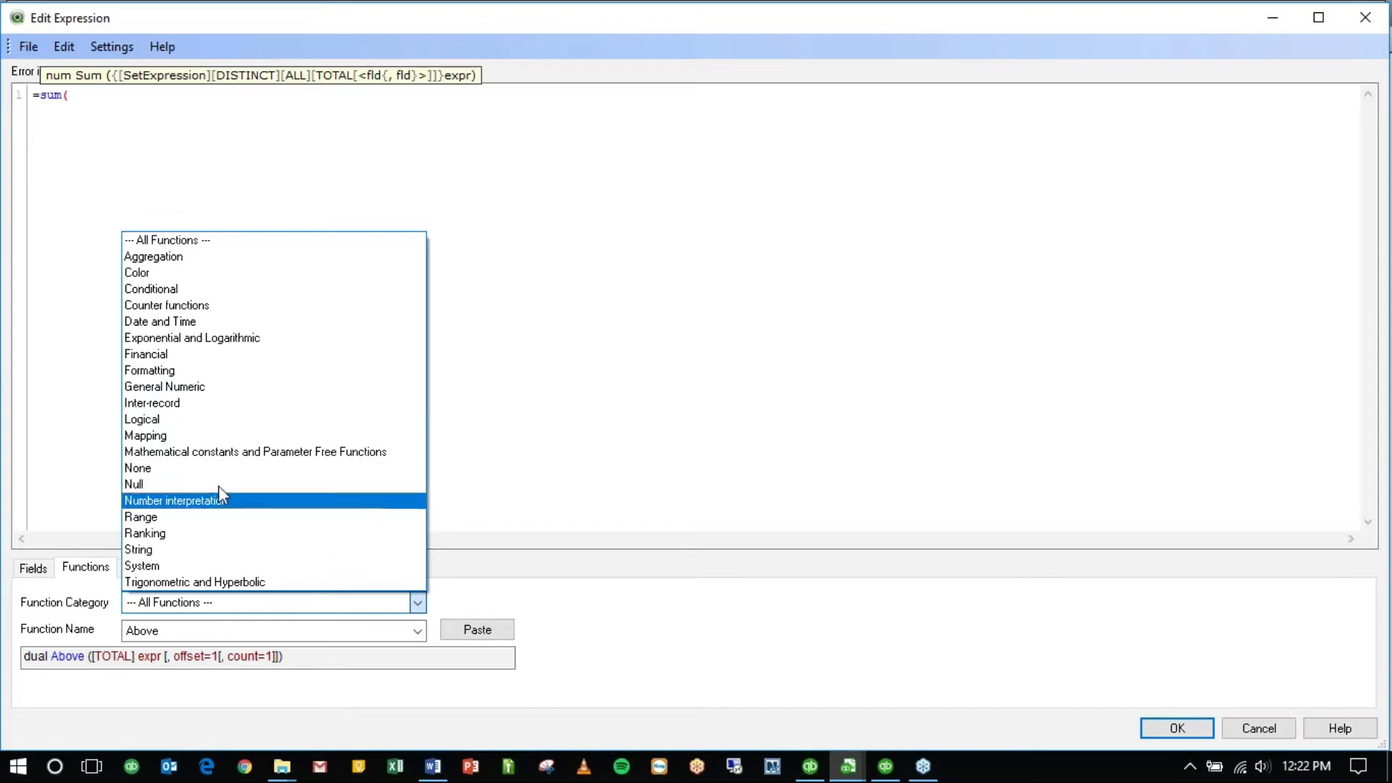
pyautogui.click(218, 371)
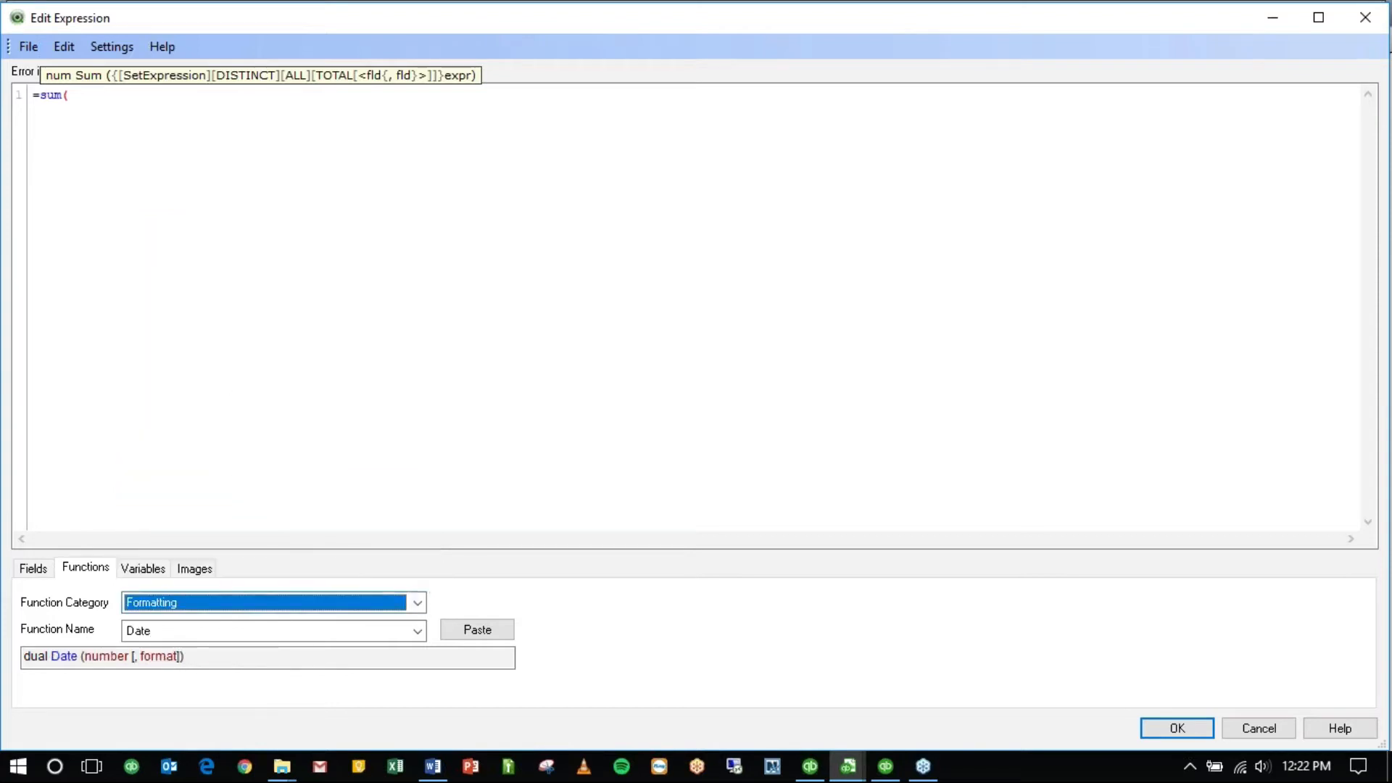
pyautogui.click(199, 630)
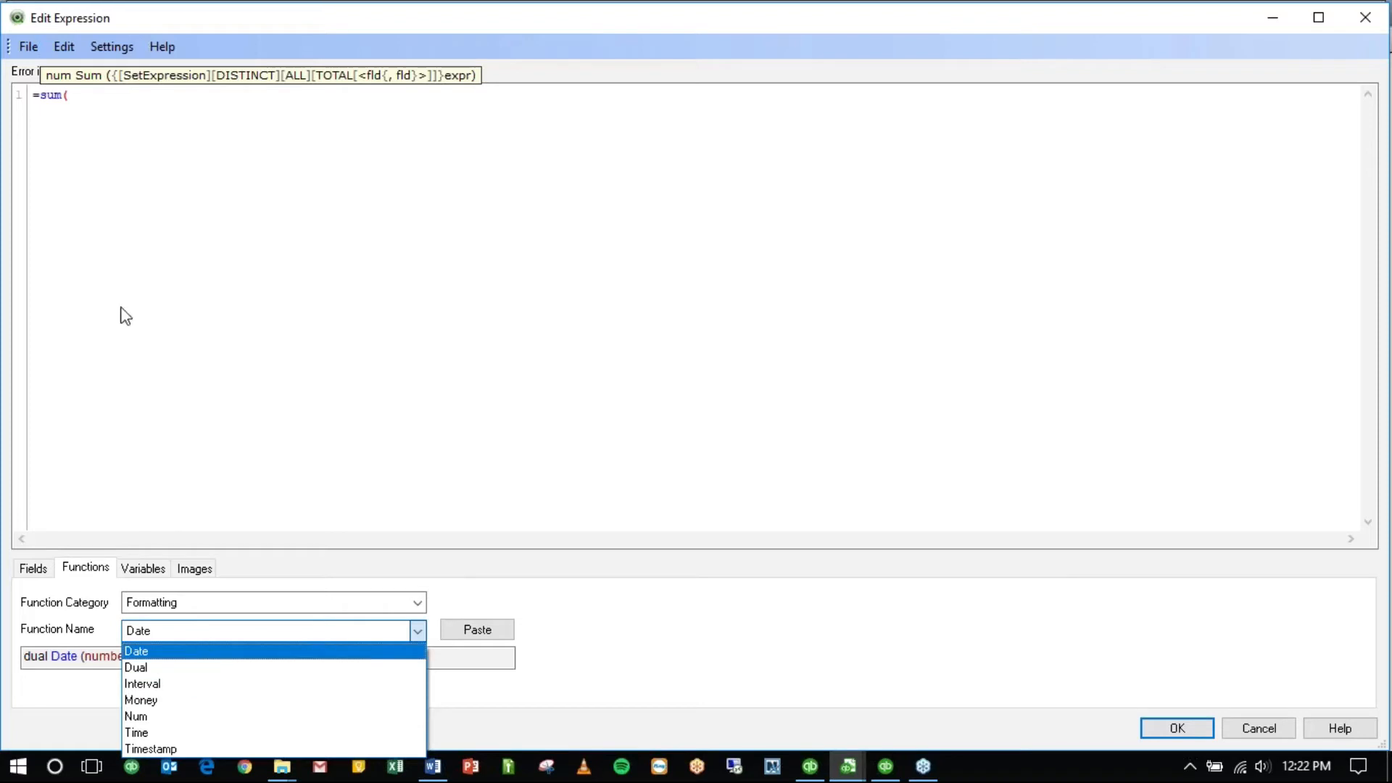
pyautogui.click(136, 134)
pyautogui.click(127, 95)
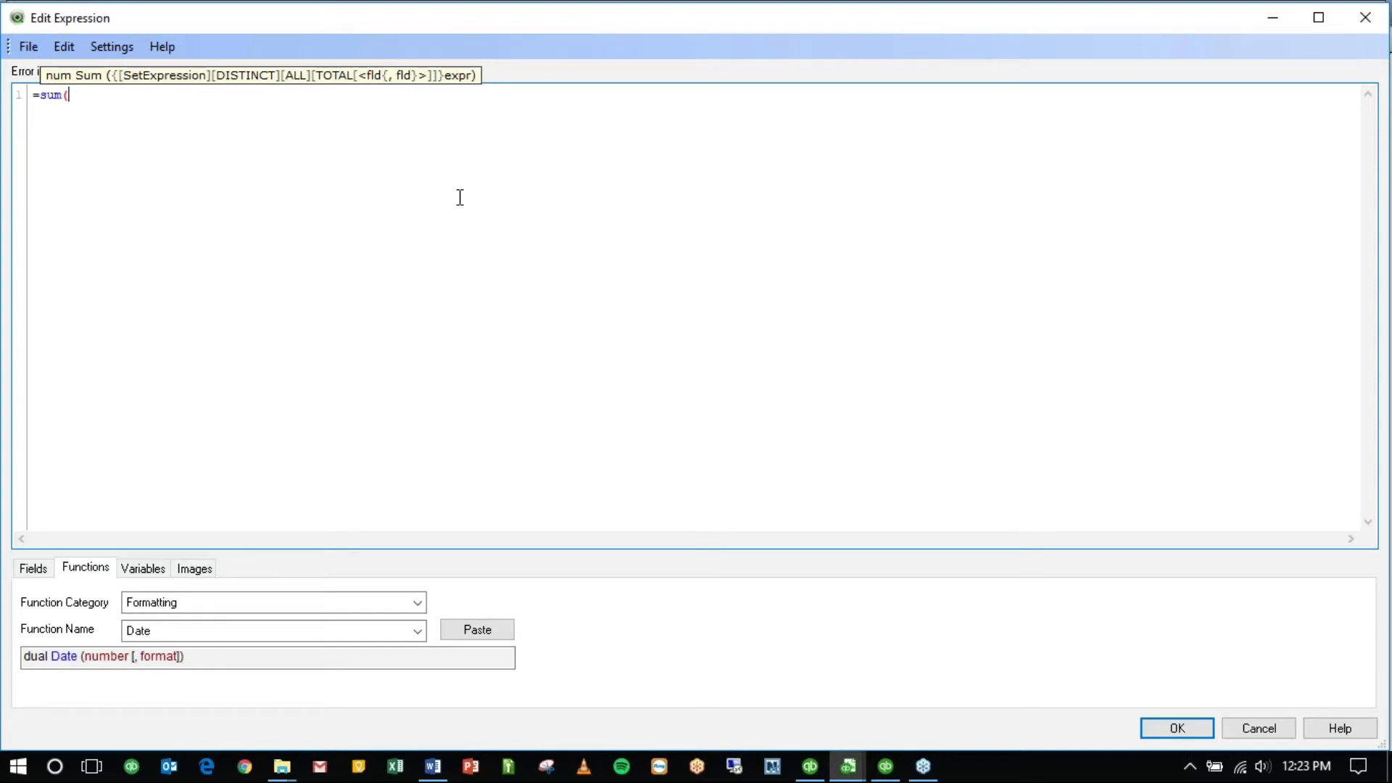
# Step: Open a set expression in the sum that limits Item.Active to 1, written as {$<Item.Active={1}
pyautogui.write('{$<')
pyautogui.write('item.')
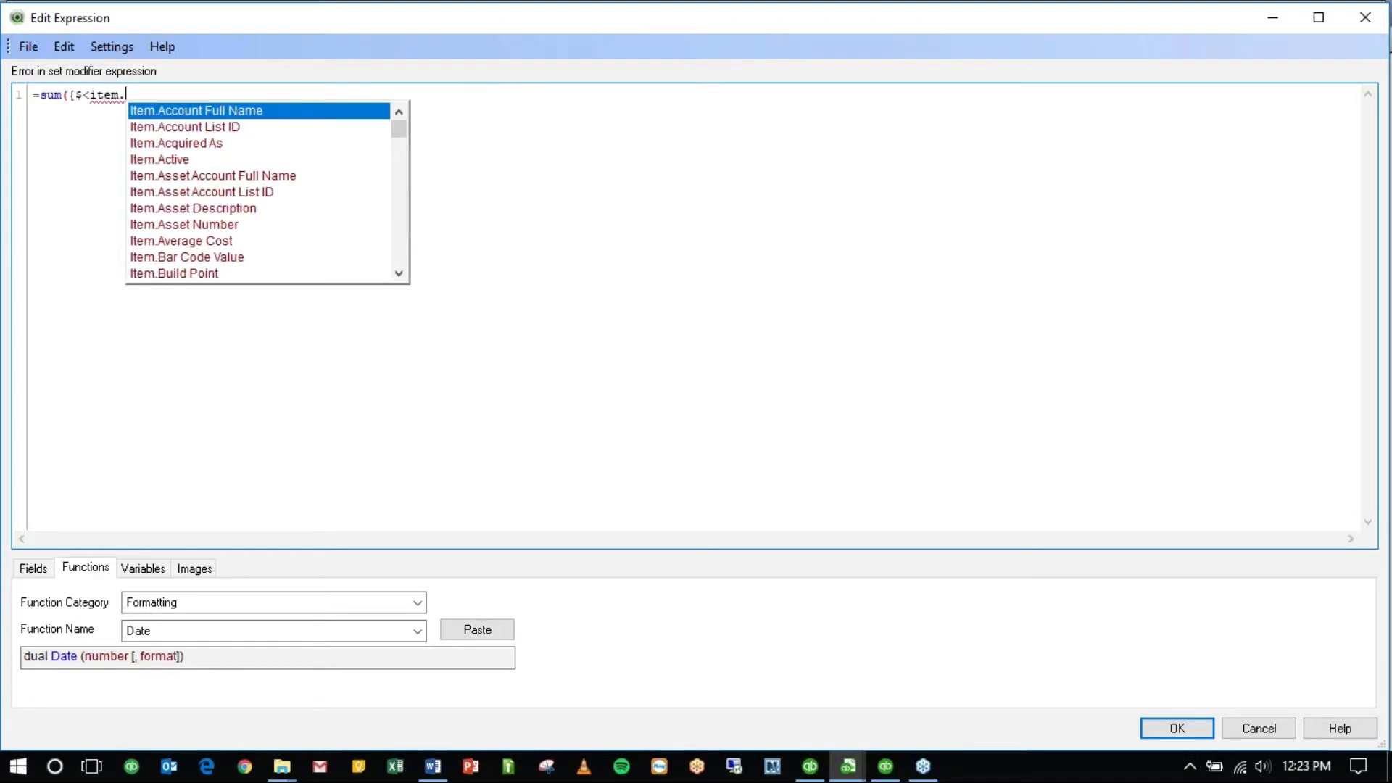
pyautogui.write('a')
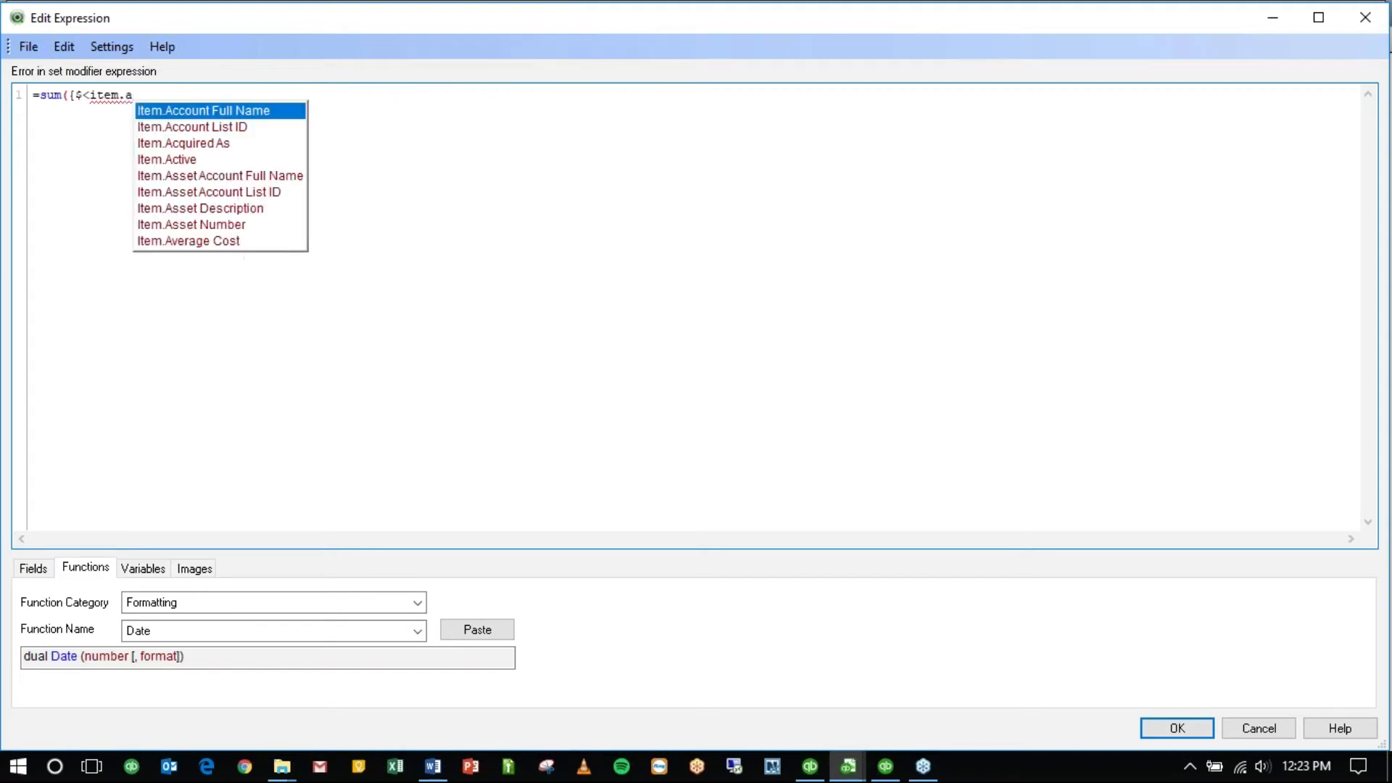
pyautogui.write('ctive')
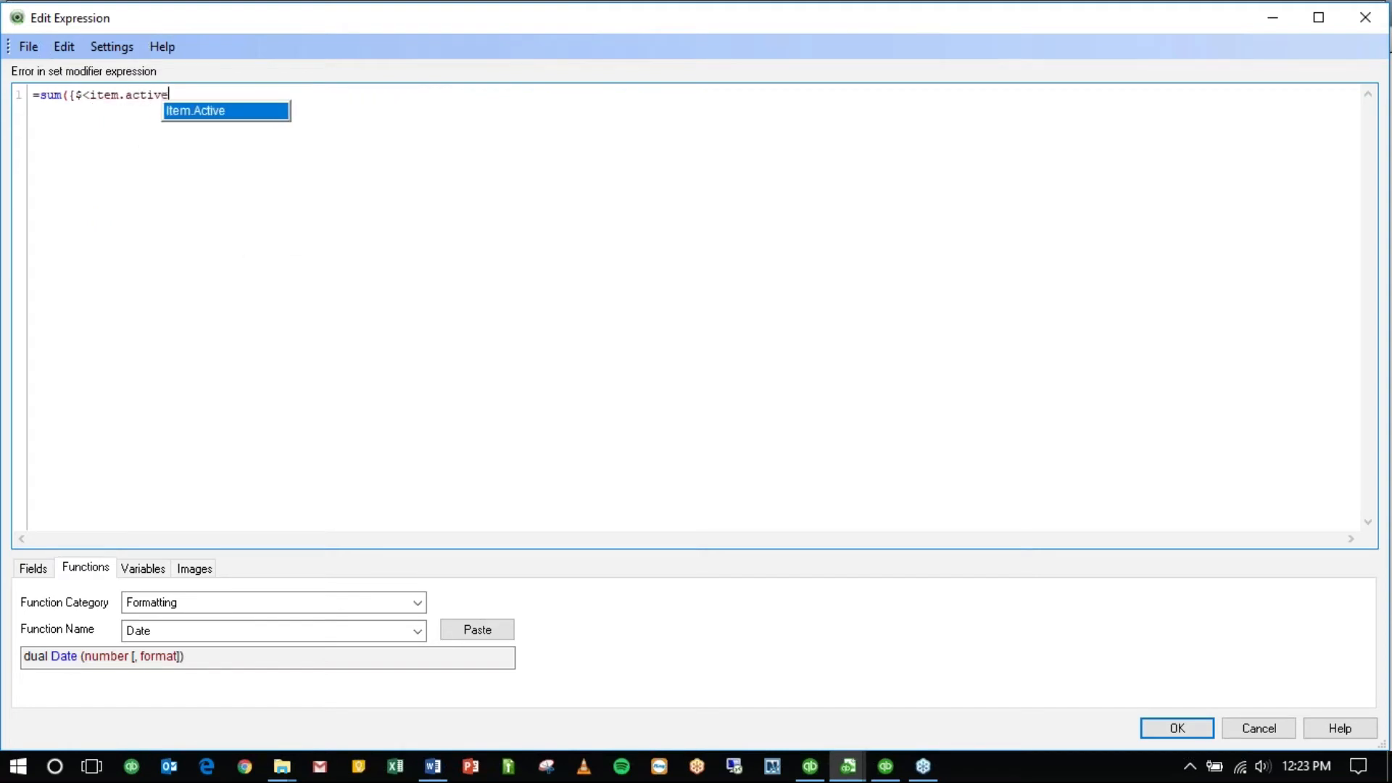
pyautogui.press('BackSpace')
pyautogui.press('Return')
pyautogui.write('=')
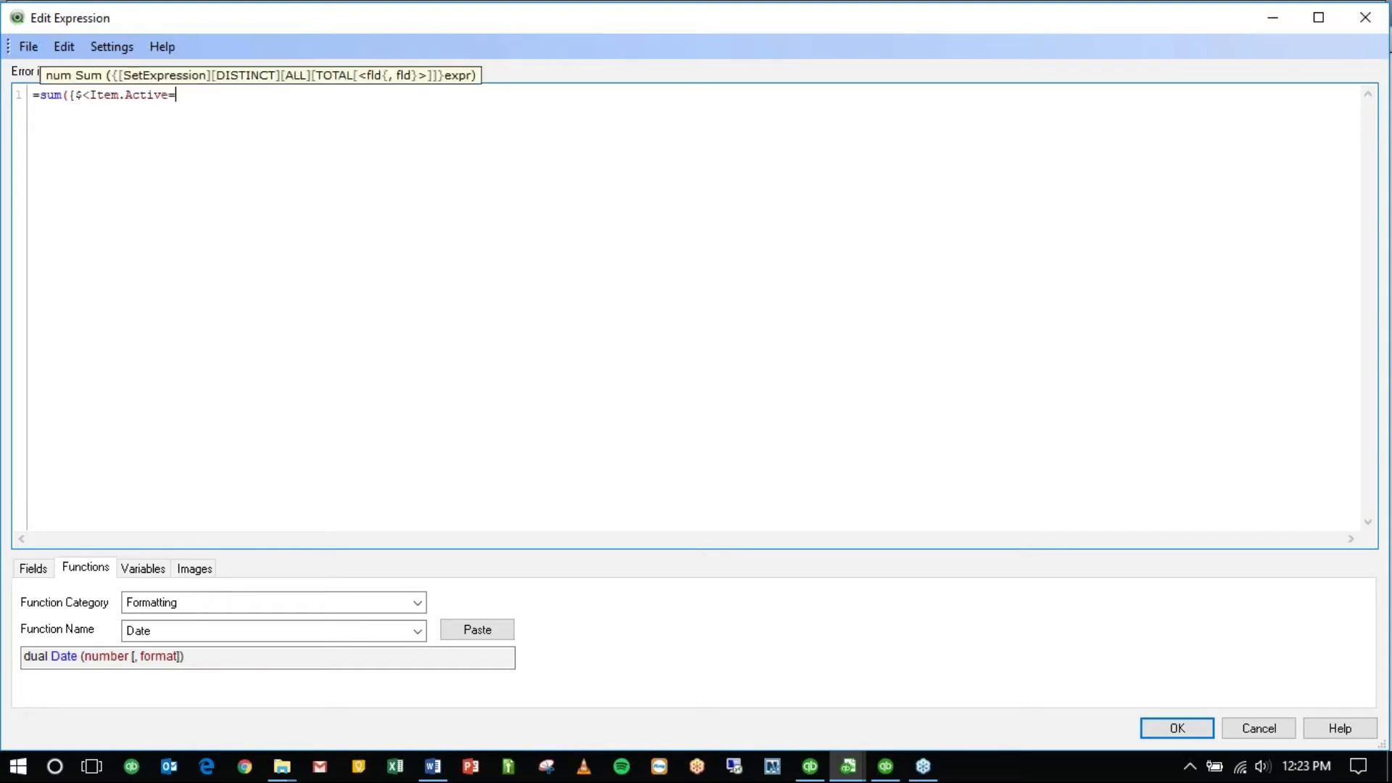
pyautogui.write('{1')
pyautogui.write('}')
# Step: Add the condition [Item.Item Type]={"Inventory*"} to the set modifier and close the set expression with >}
pyautogui.write(',')
pyautogui.write('it')
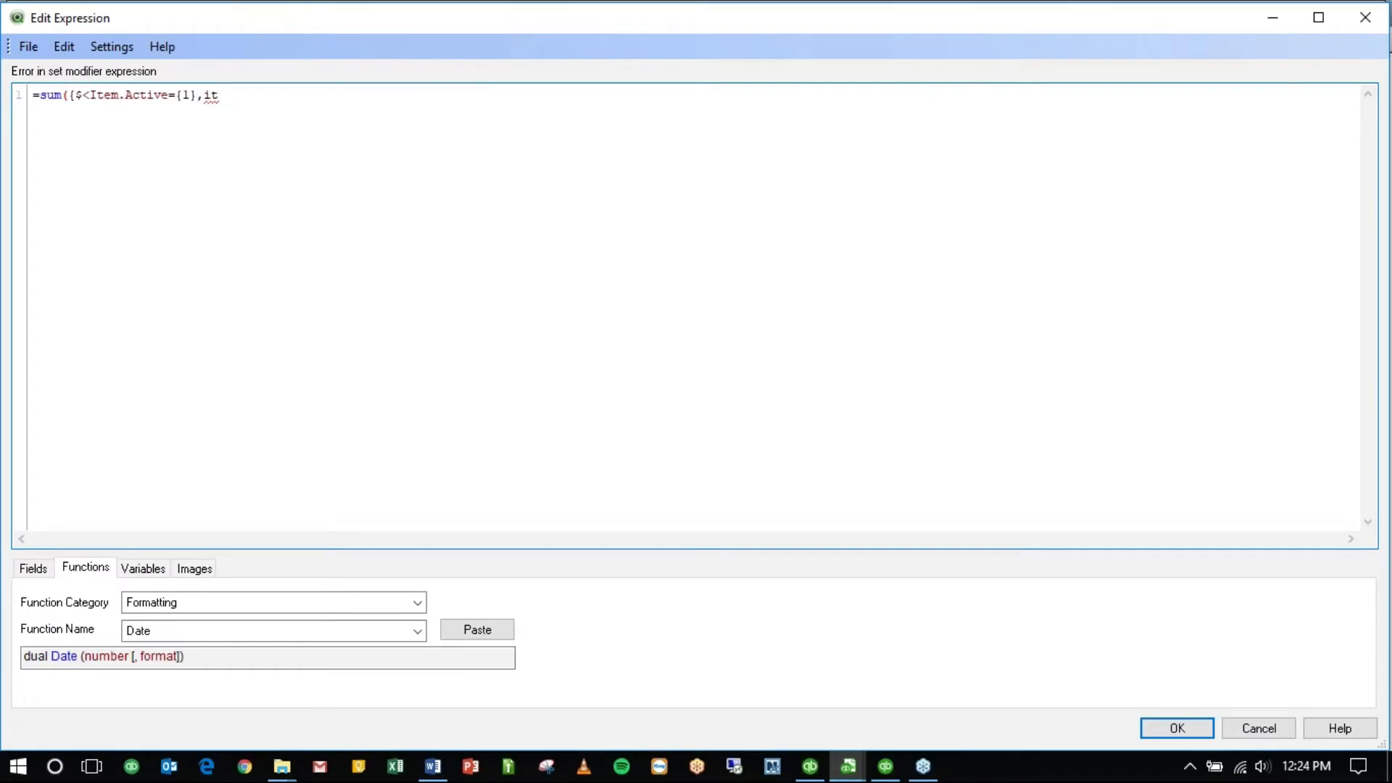
pyautogui.write('em.item')
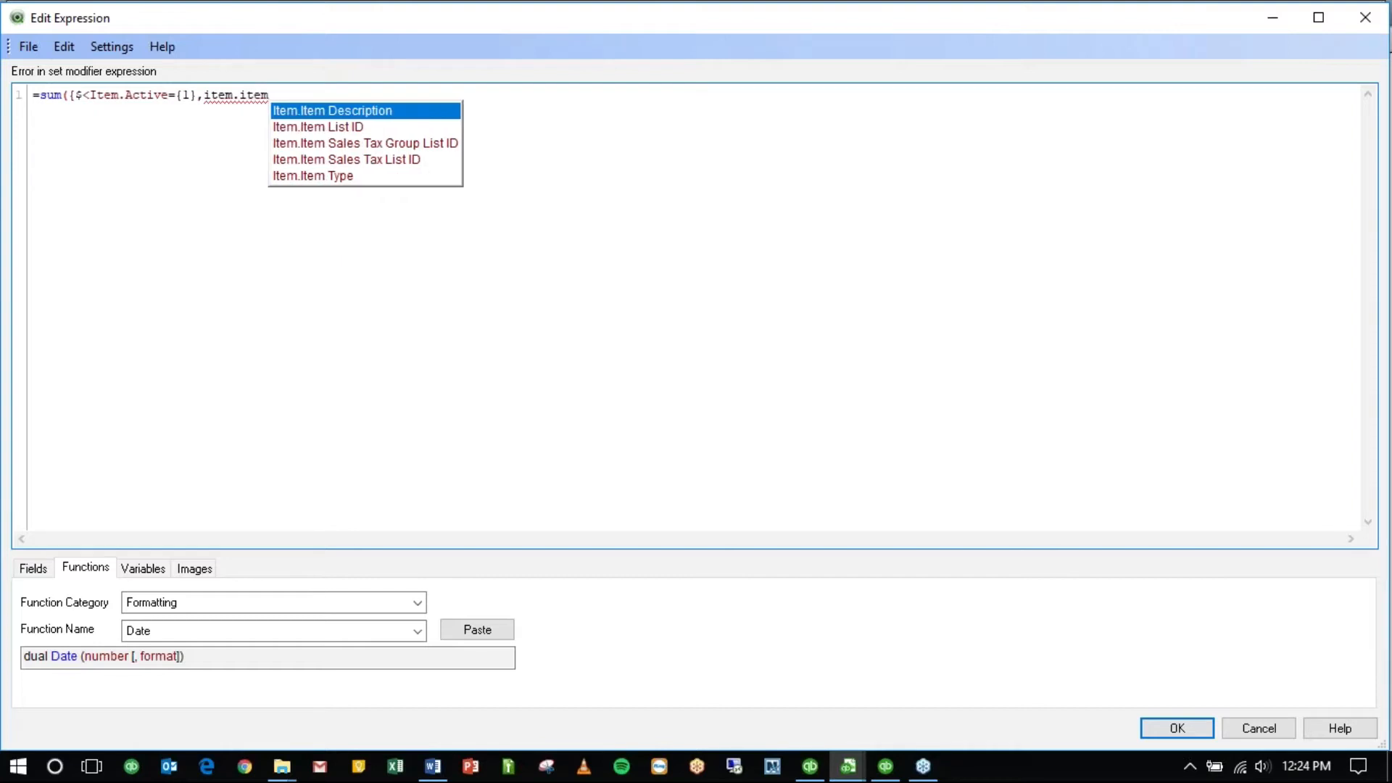
pyautogui.press('Down')
pyautogui.press('Down')
pyautogui.press('Down')
pyautogui.press('Down')
pyautogui.press('Return')
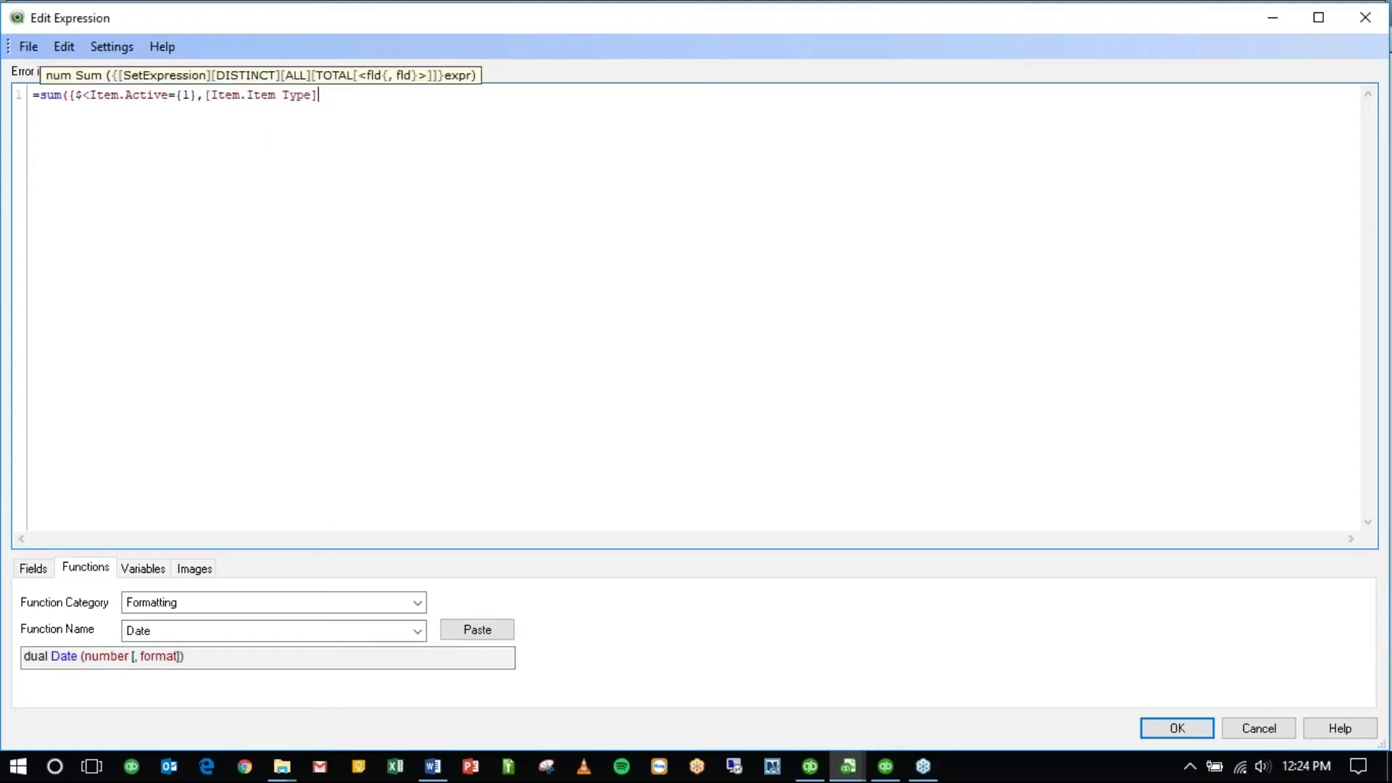
pyautogui.write('=')
pyautogui.write('{"I')
pyautogui.write('nventor')
pyautogui.write('y"')
pyautogui.write('"')
pyautogui.write('}>')
pyautogui.write('}')
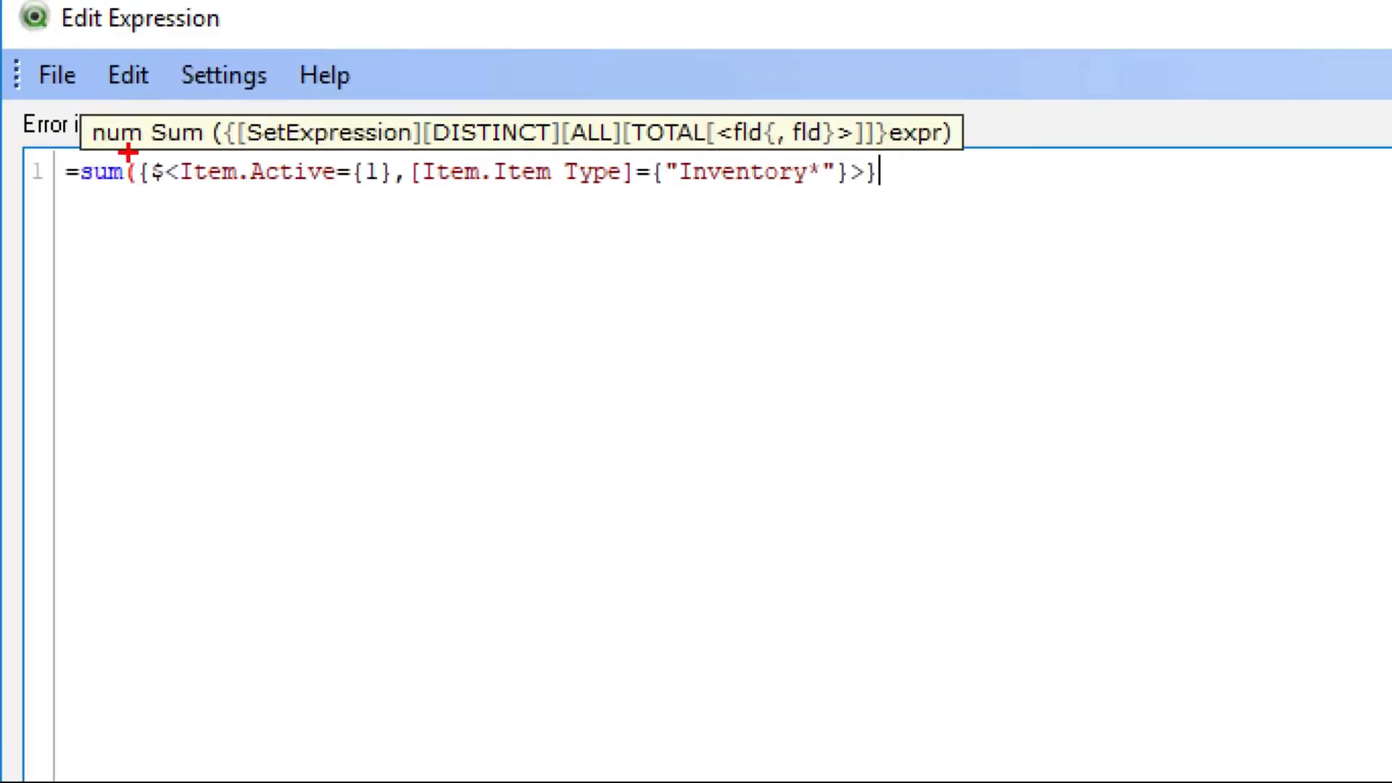
pyautogui.moveTo(130, 153)
pyautogui.mouseDown()
pyautogui.moveTo(156, 248)
pyautogui.moveTo(1042, 214)
pyautogui.moveTo(652, 145)
pyautogui.moveTo(116, 161)
pyautogui.moveTo(143, 182)
pyautogui.mouseUp()
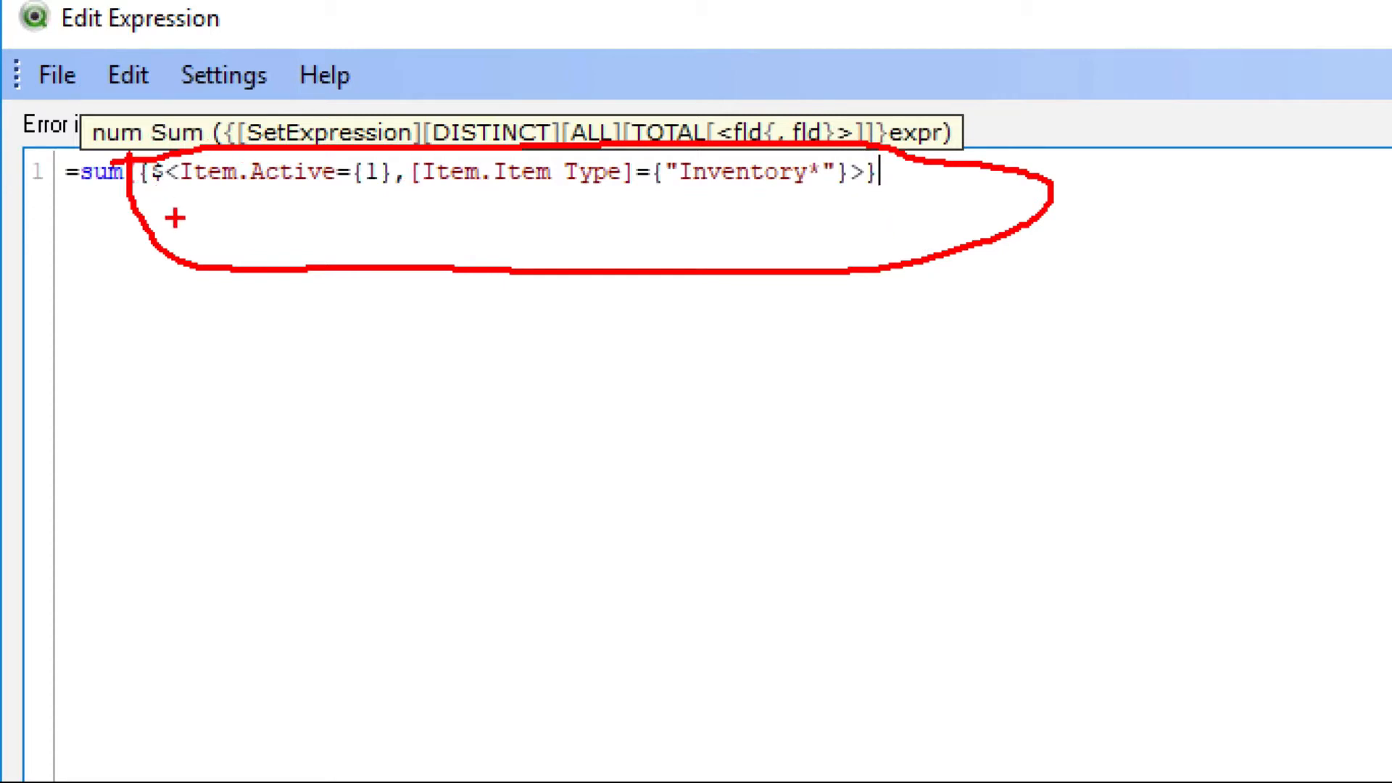
pyautogui.press('Escape')
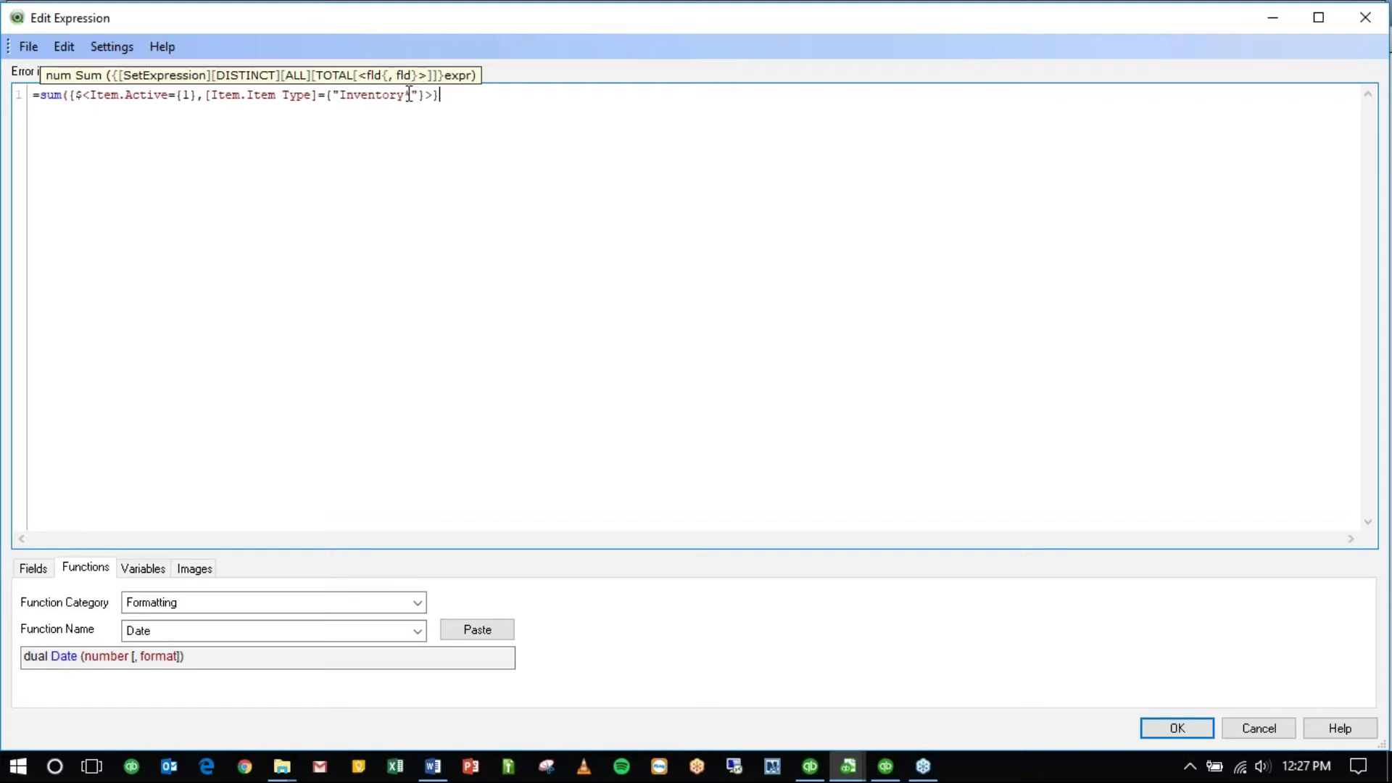
pyautogui.click(450, 96)
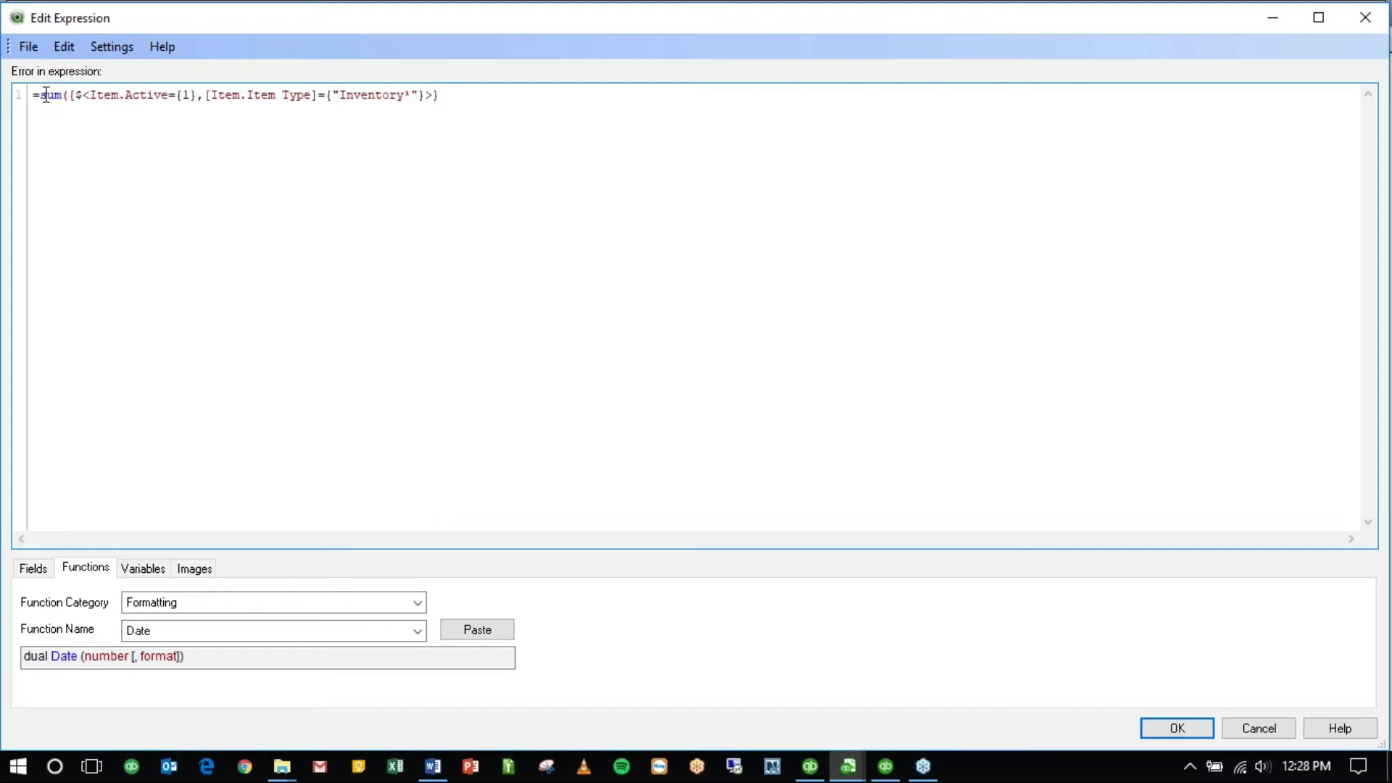
pyautogui.moveTo(69, 95); pyautogui.dragTo(462, 96)
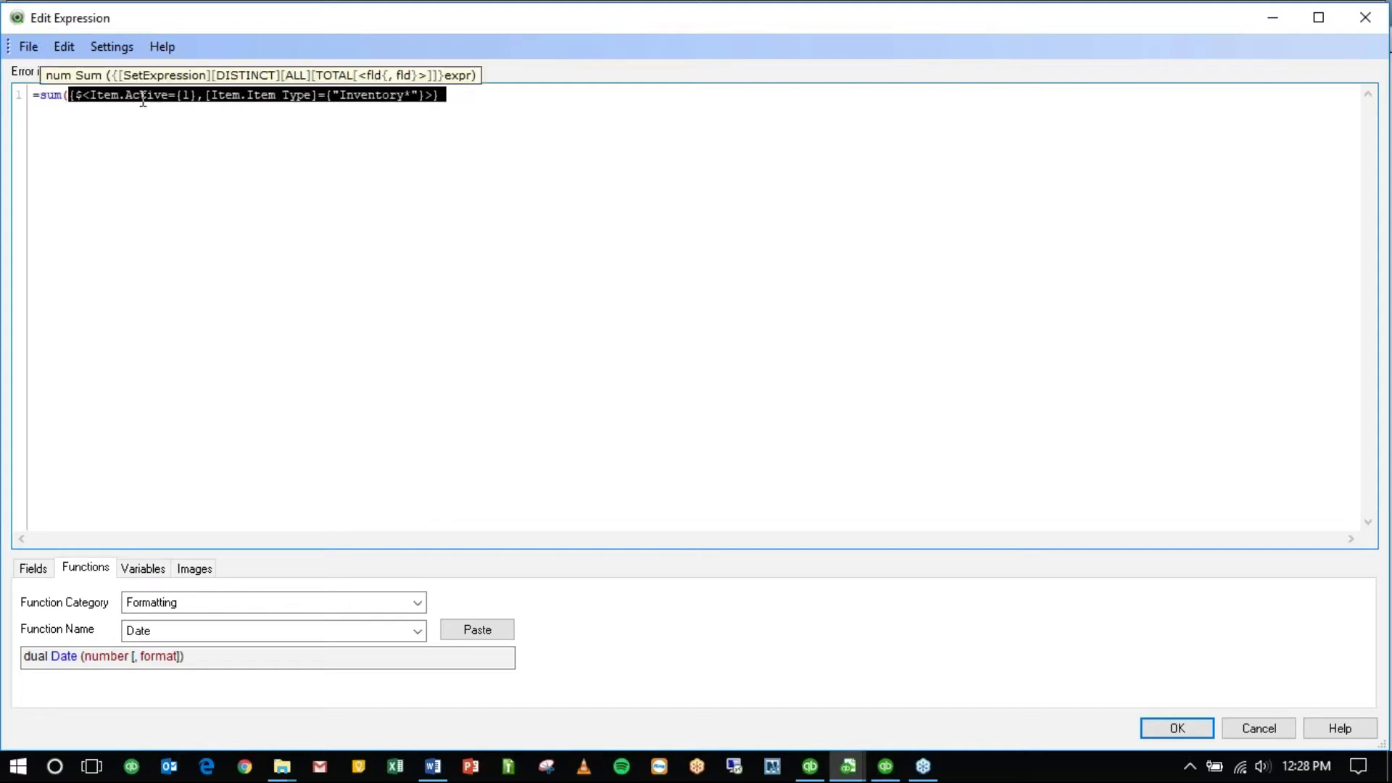
# Step: Complete the sum with the field [Item.Quantity On Hand] and a closing parenthesis, and accept the expression
pyautogui.click(474, 99)
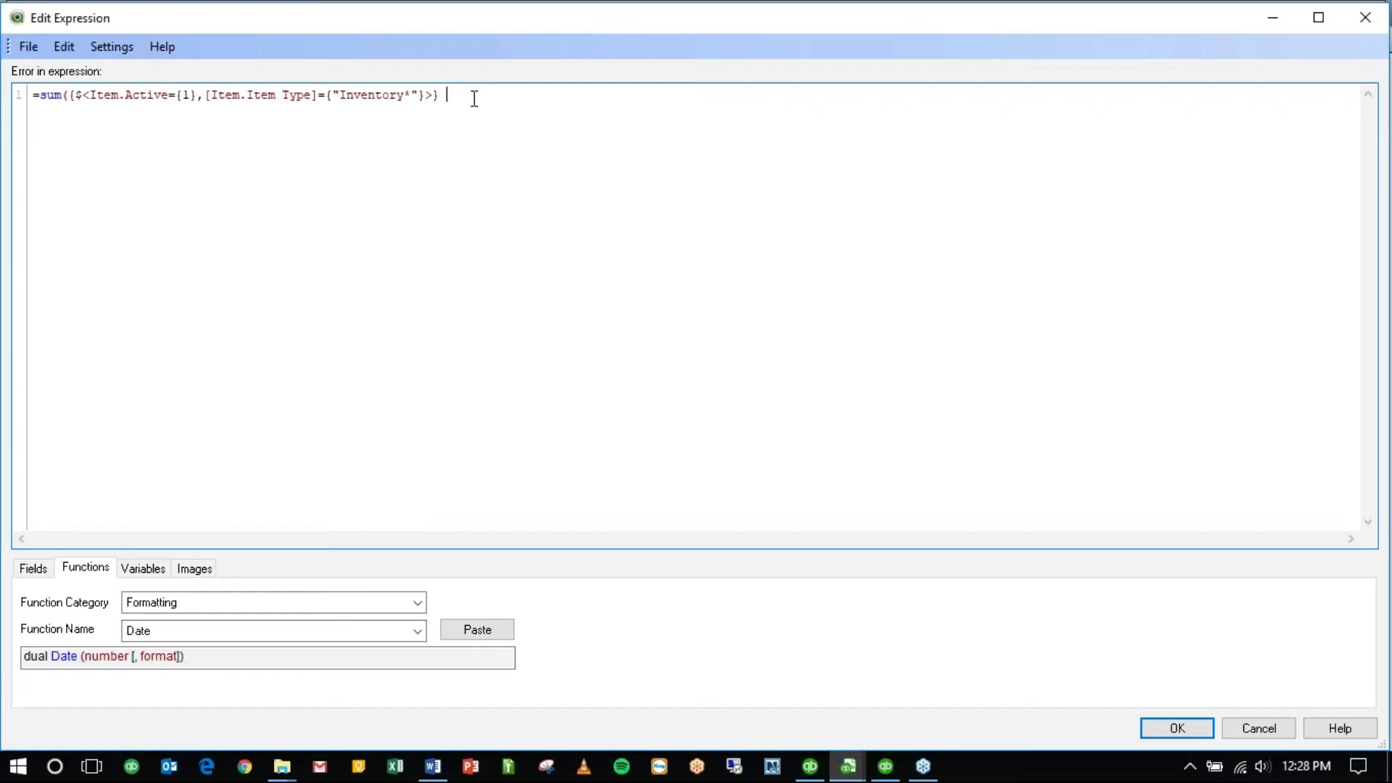
pyautogui.write('item.')
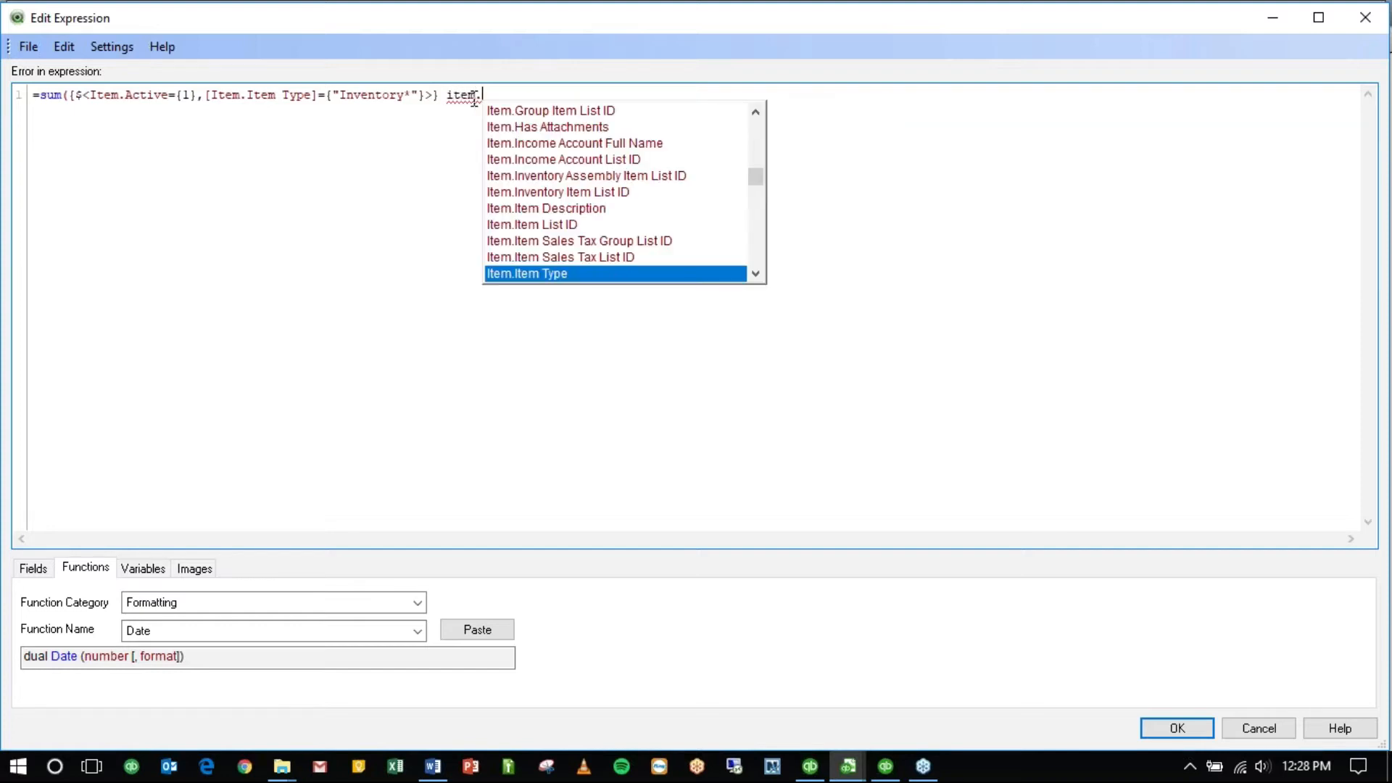
pyautogui.write('qu')
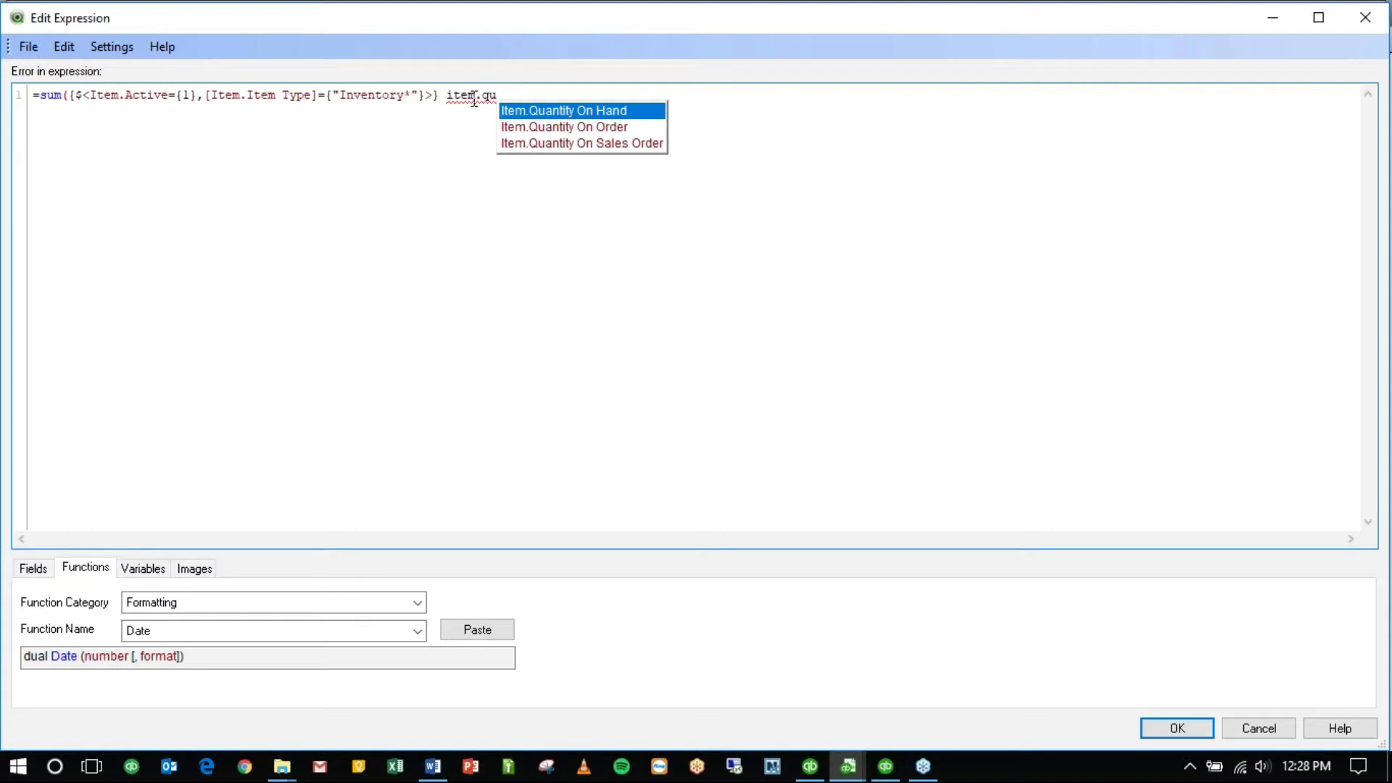
pyautogui.press('Return')
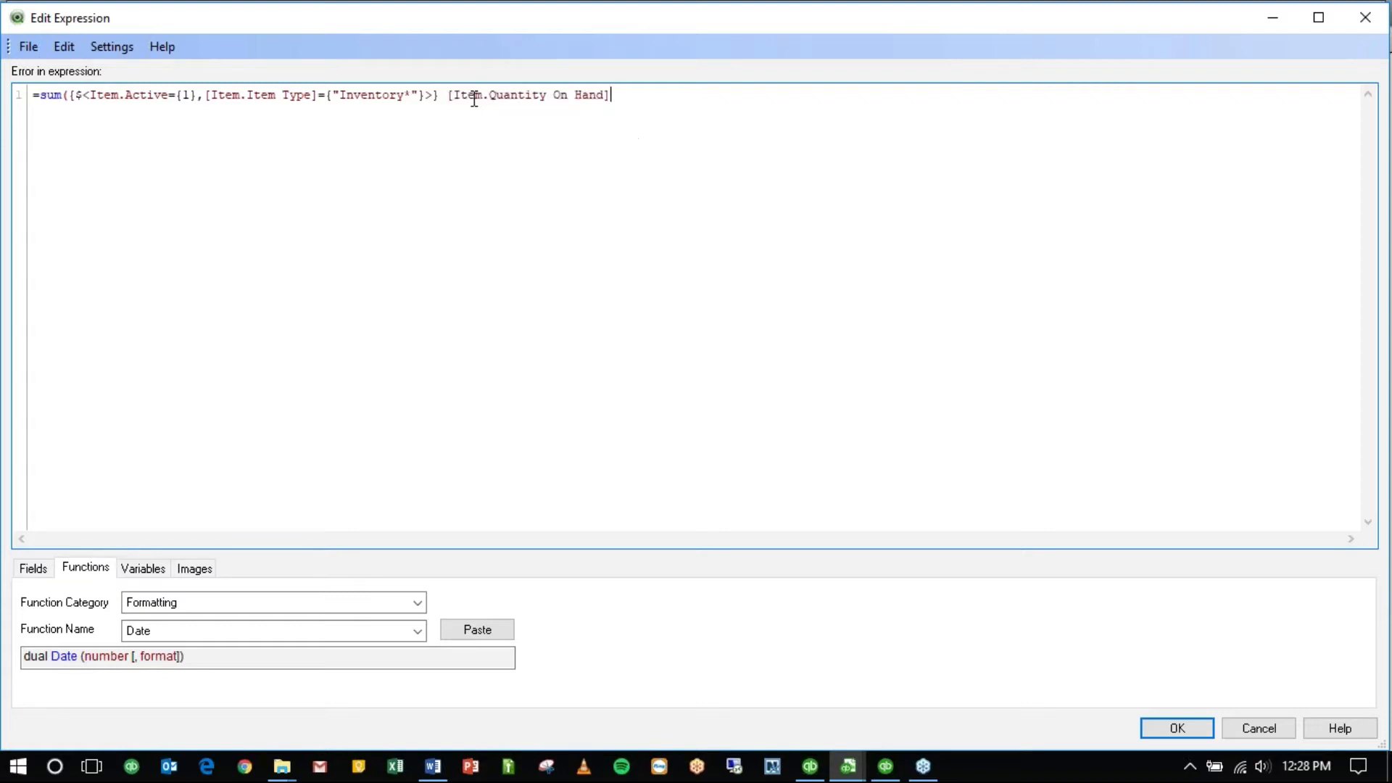
pyautogui.write(')')
pyautogui.click(1182, 727)
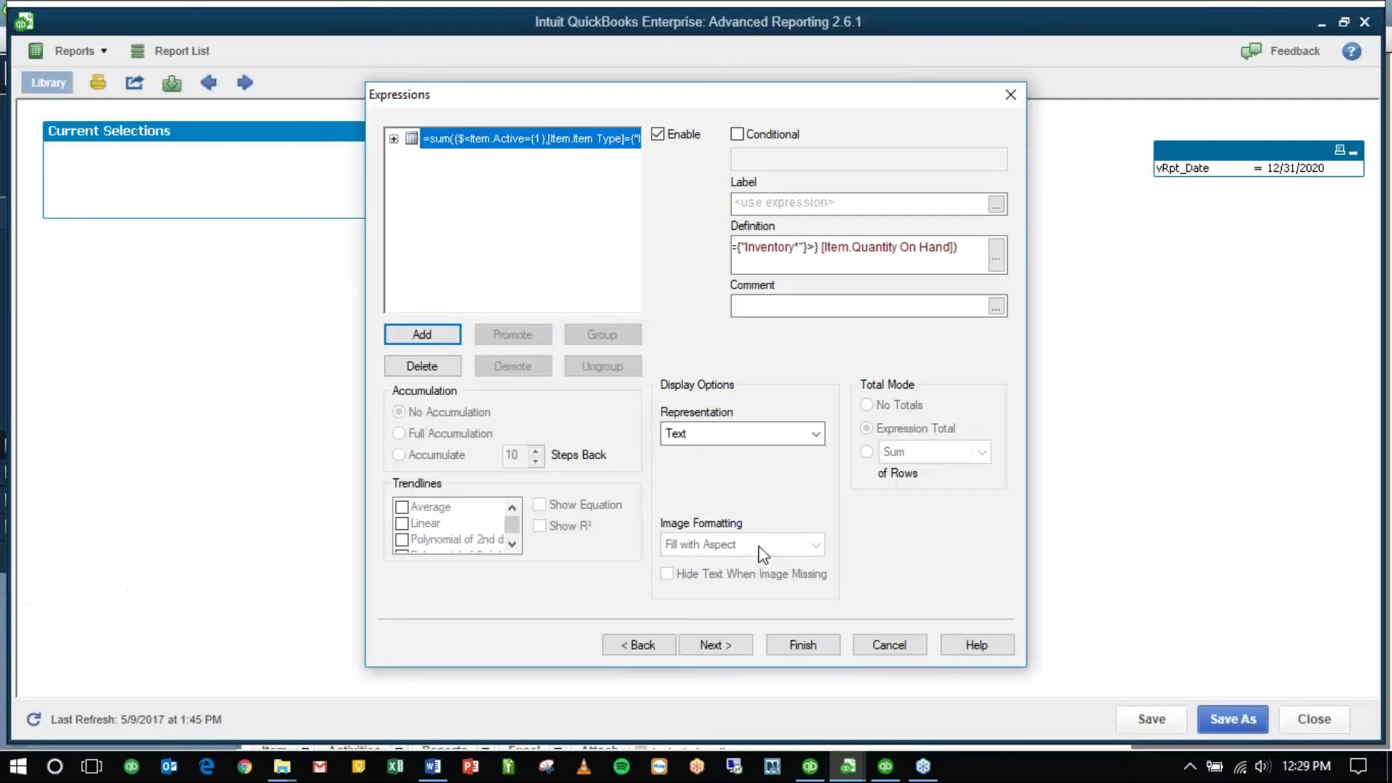
# Step: Label the expression On Hand and place the finished pivot table below the Current Selections box
pyautogui.click(804, 205)
pyautogui.write('On Hand')
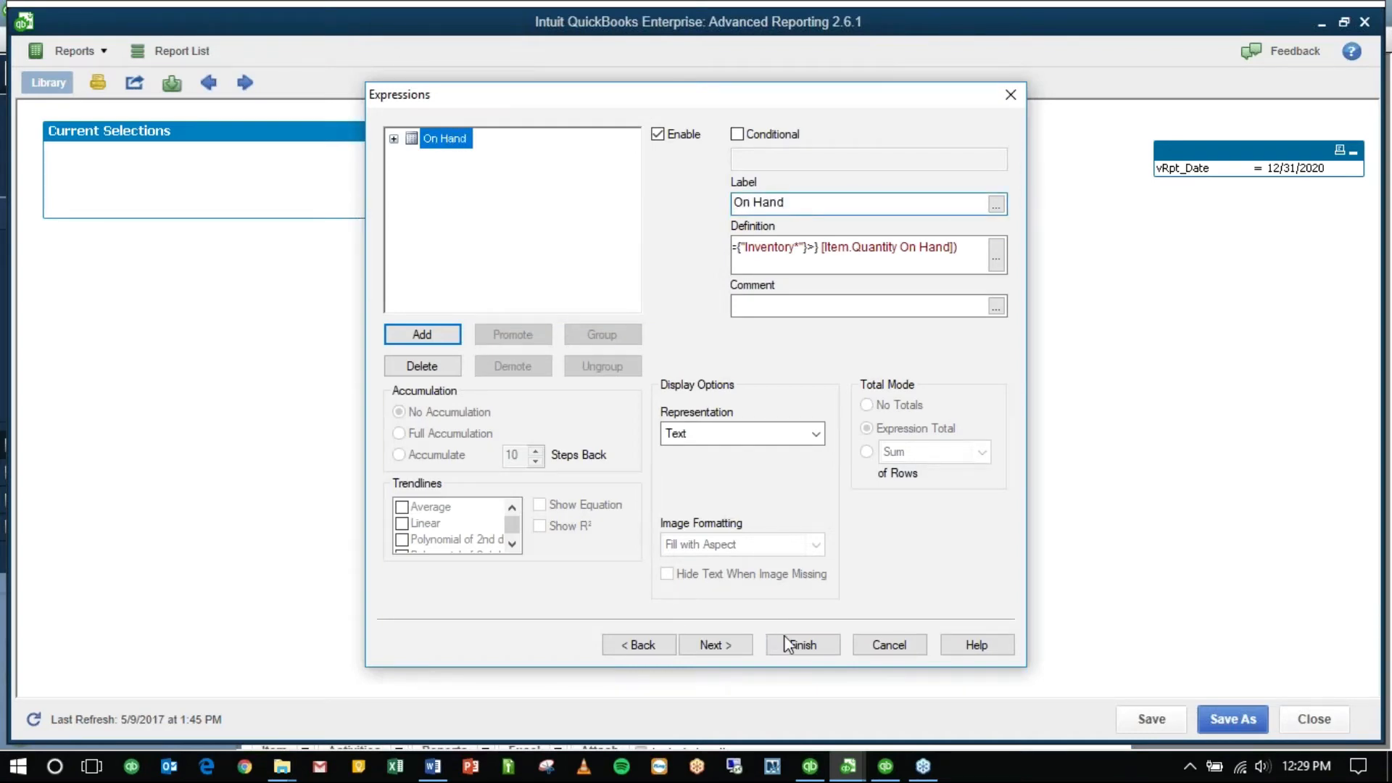
pyautogui.click(812, 643)
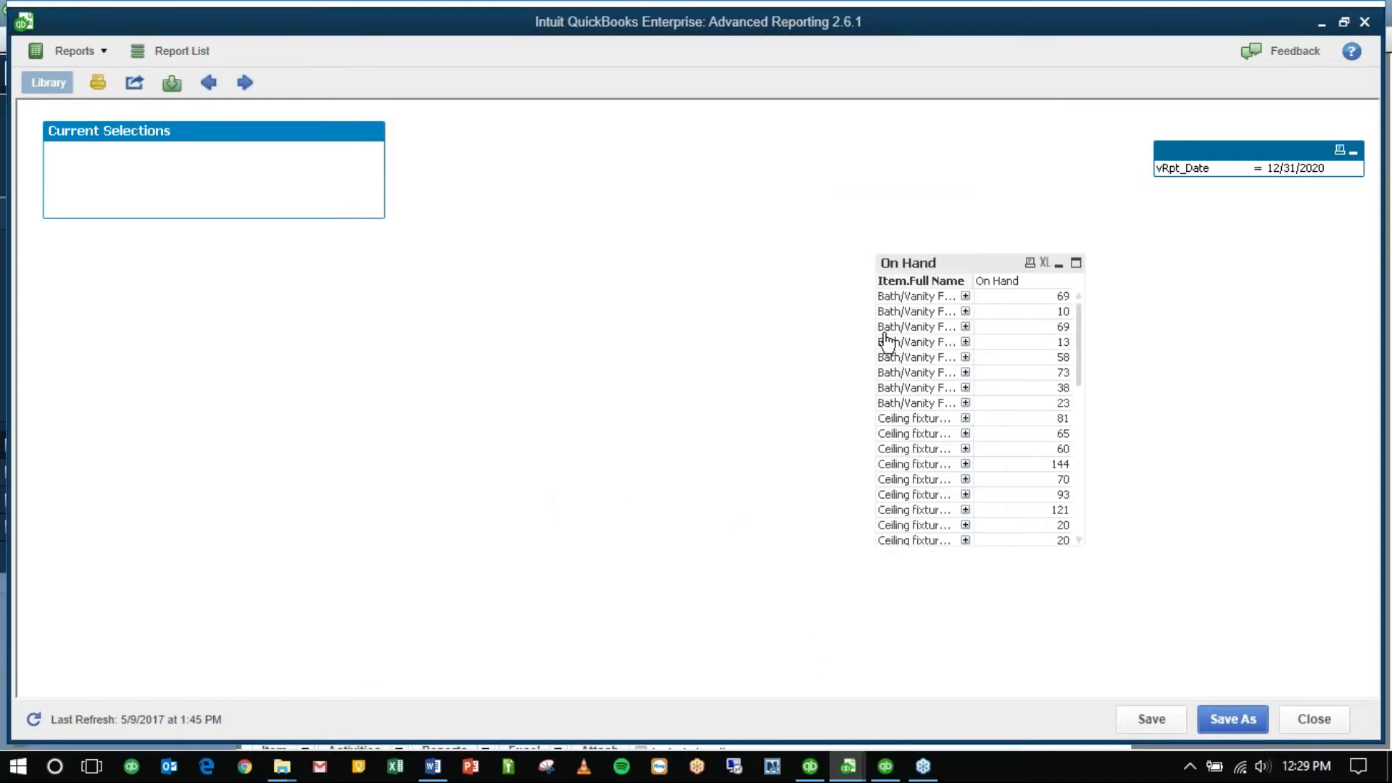
pyautogui.moveTo(935, 262); pyautogui.dragTo(125, 268)
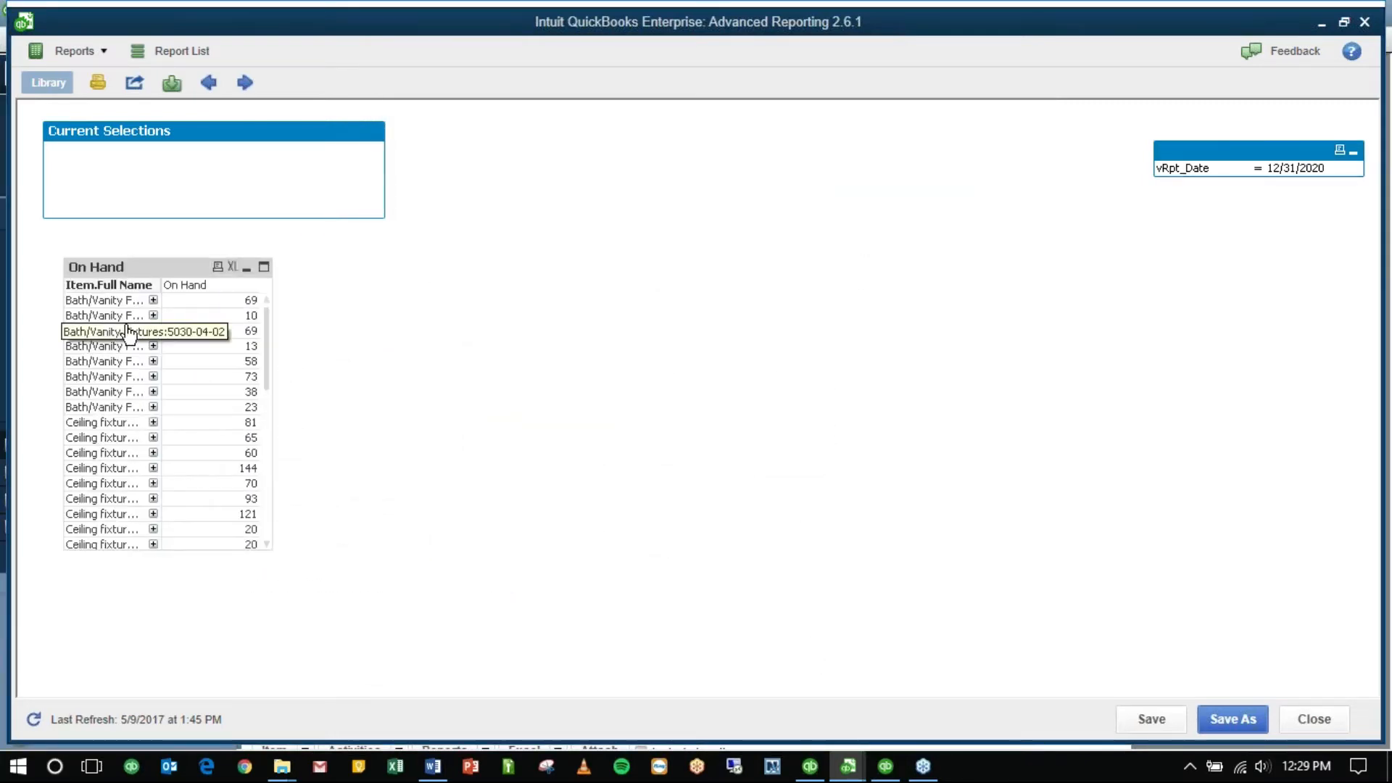
# Step: Expand all rows of the On Hand pivot table and widen the Item.Full Name and Item.Sales Description columns to fit their text
pyautogui.rightClick(113, 312)
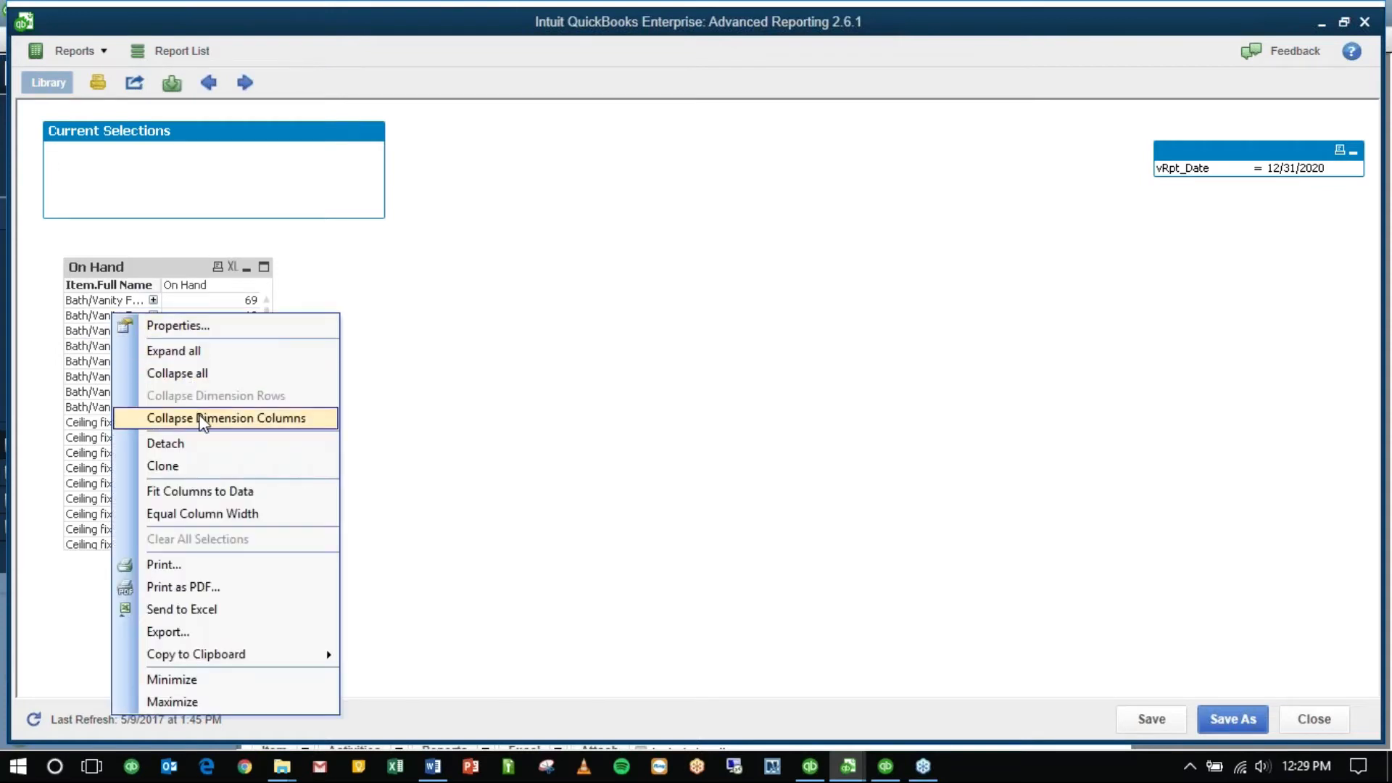
pyautogui.click(203, 352)
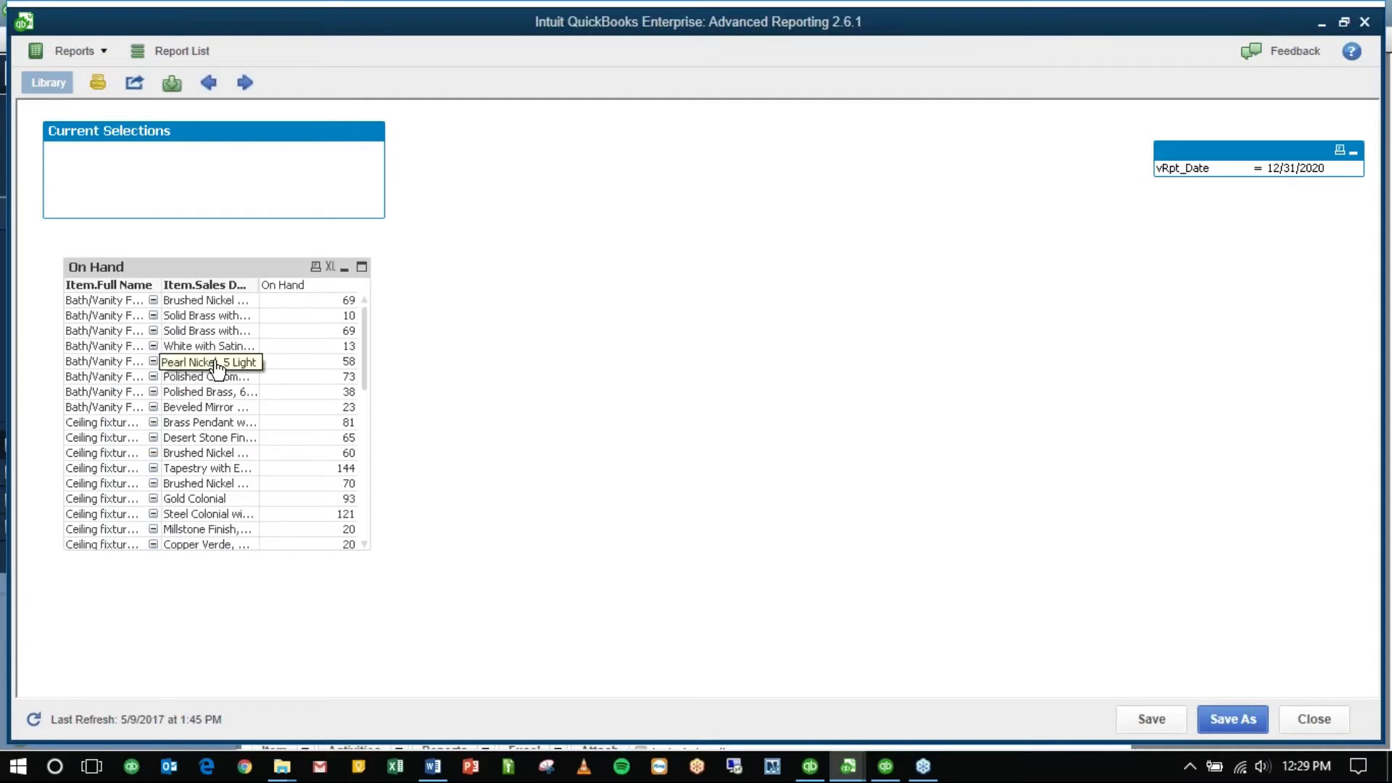
pyautogui.doubleClick(159, 291)
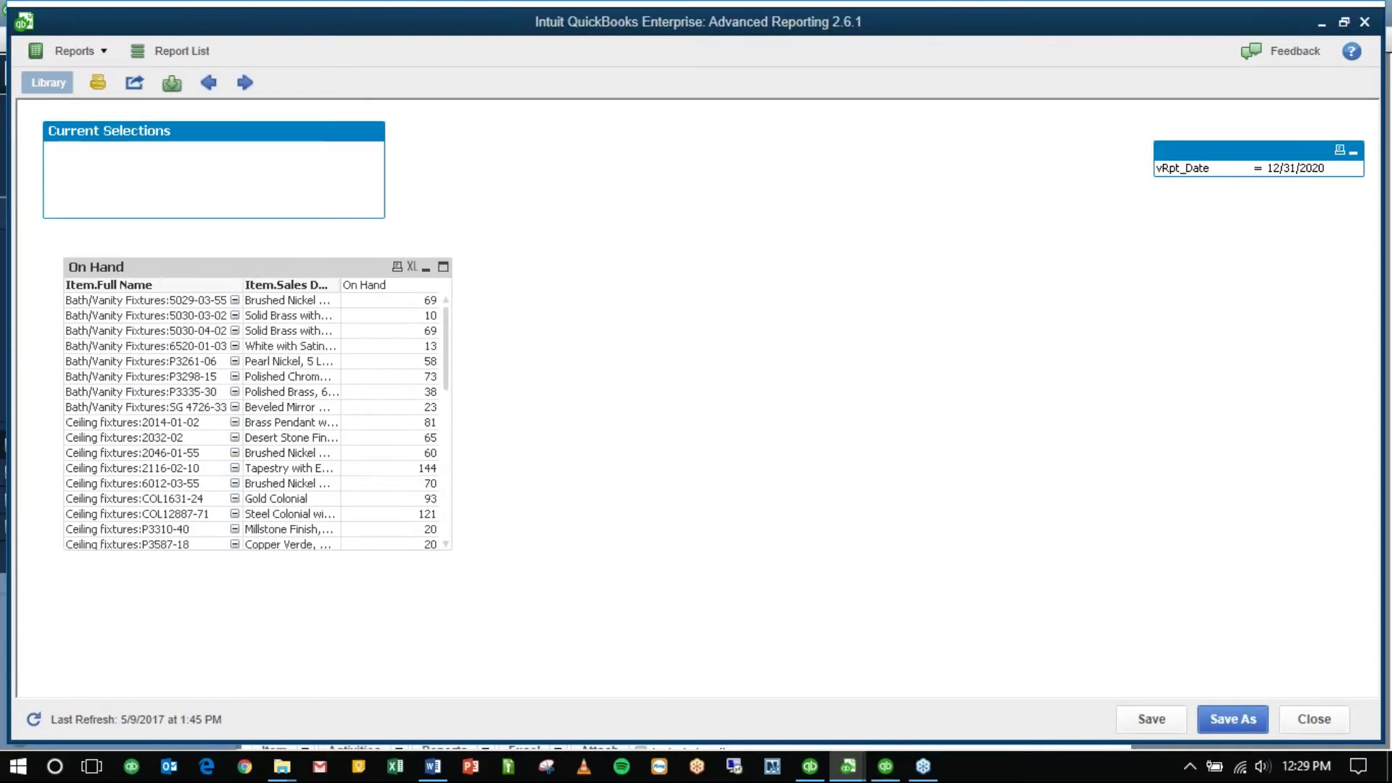
pyautogui.doubleClick(339, 285)
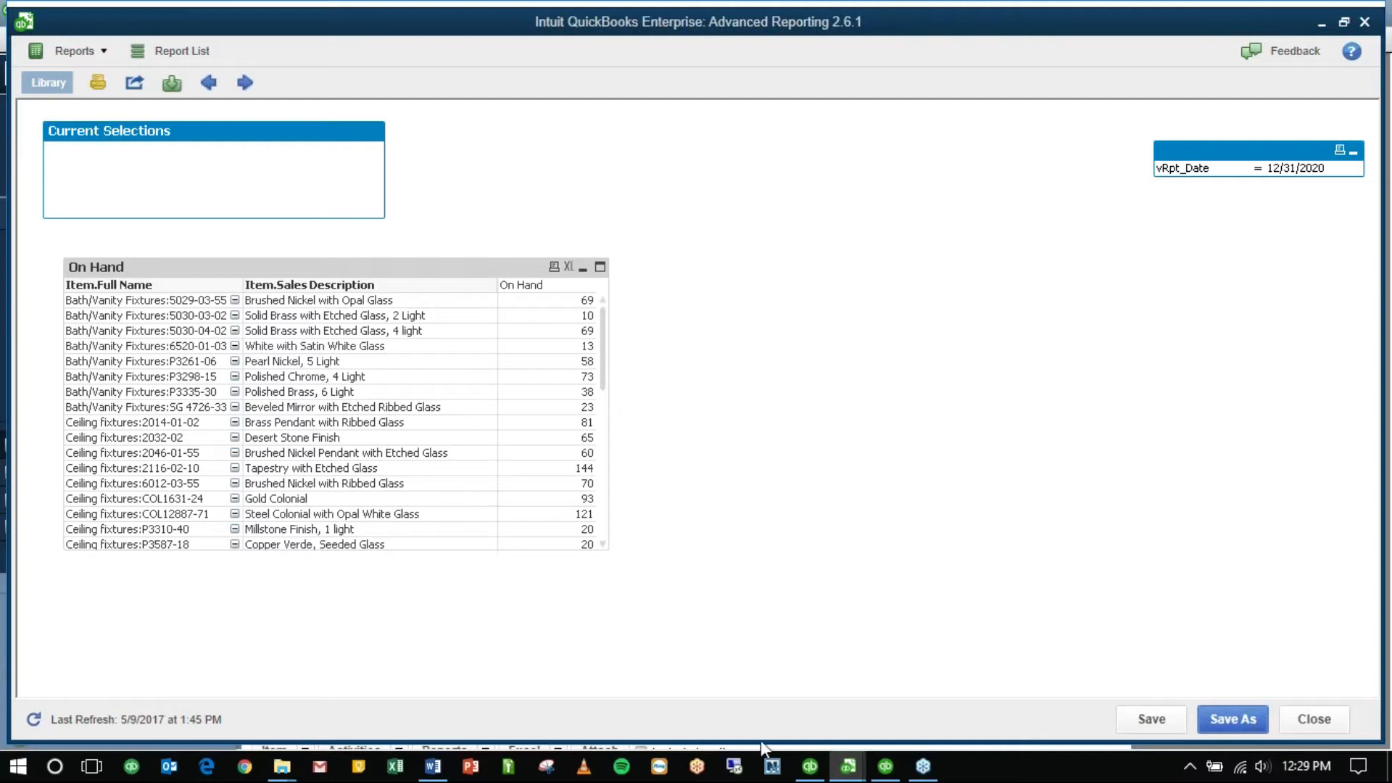
# Step: Switch to QuickBooks to check the quantity on hand in item P3261-06's record, and return to the On Hand report in Advanced Reporting
pyautogui.click(814, 772)
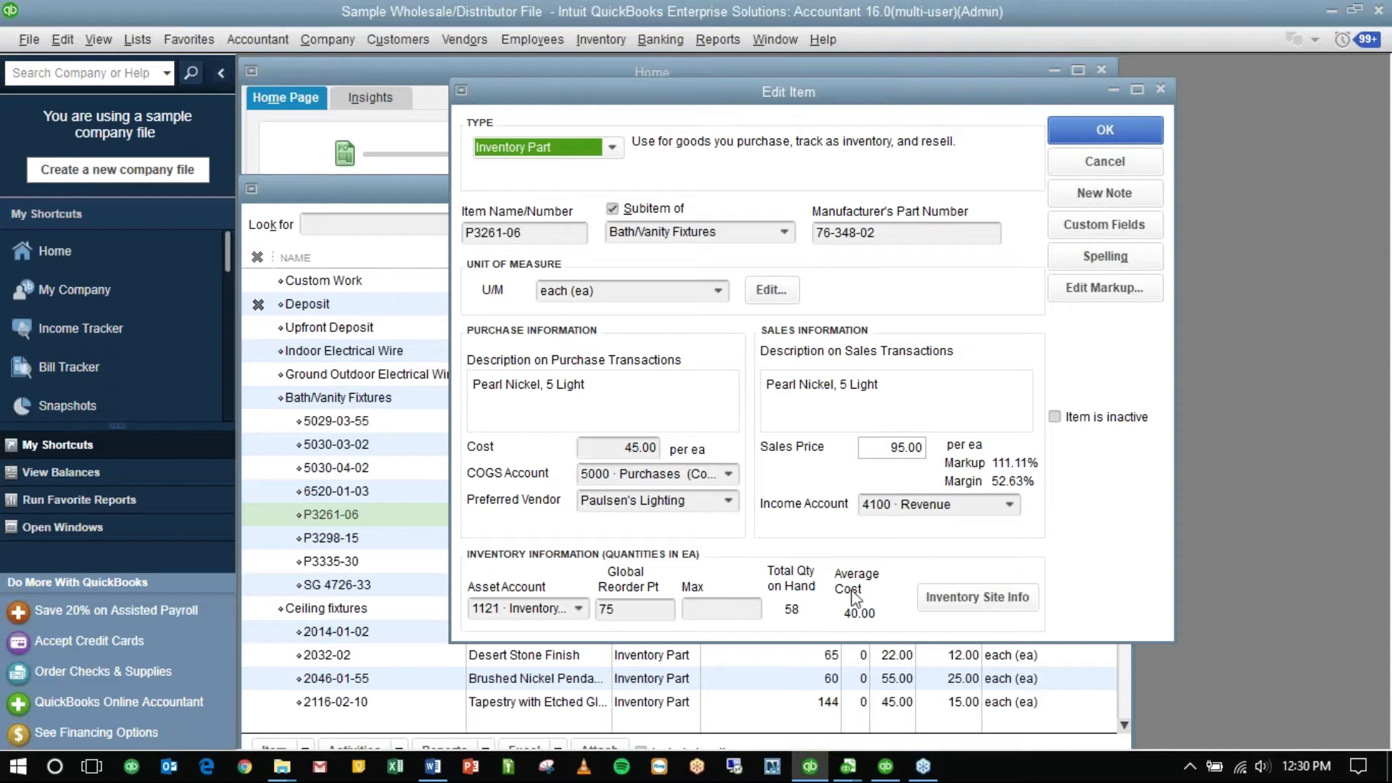
pyautogui.click(848, 766)
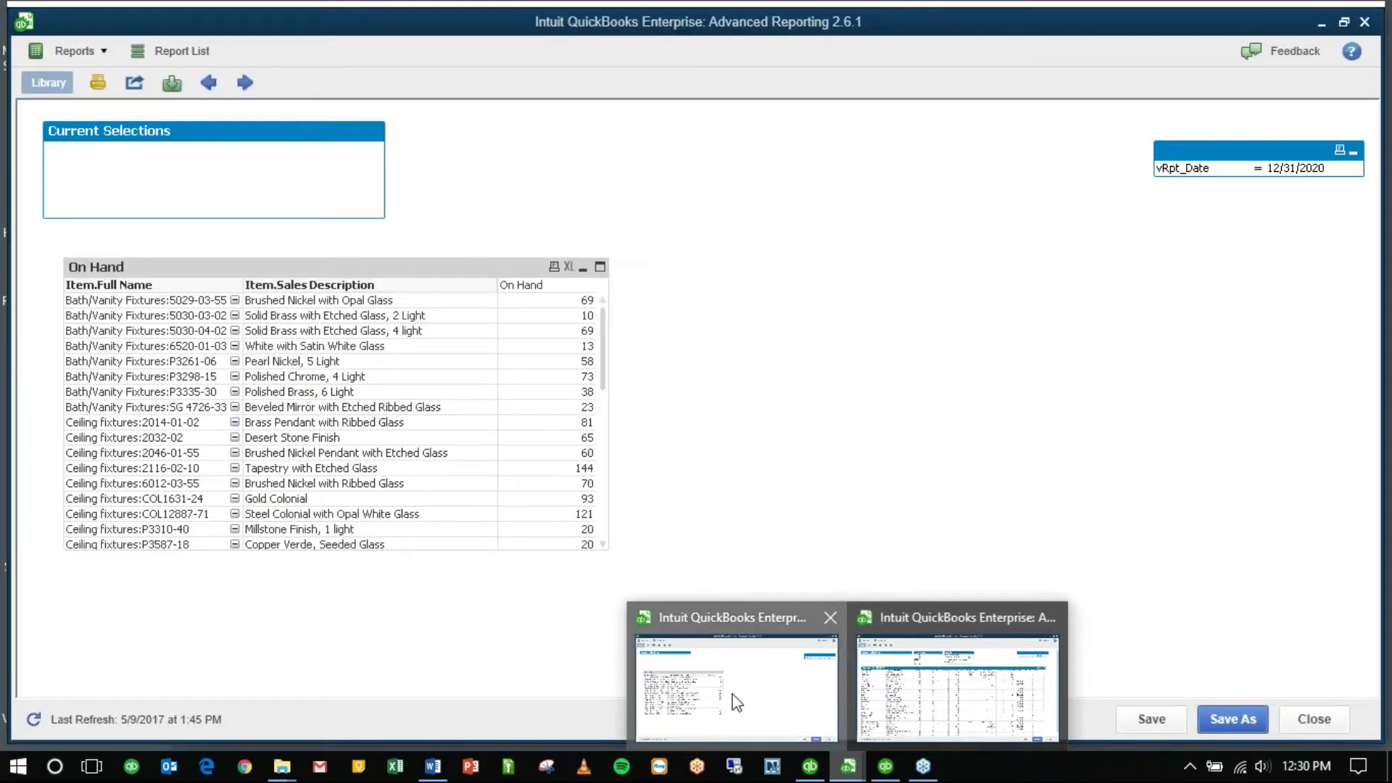
pyautogui.click(736, 702)
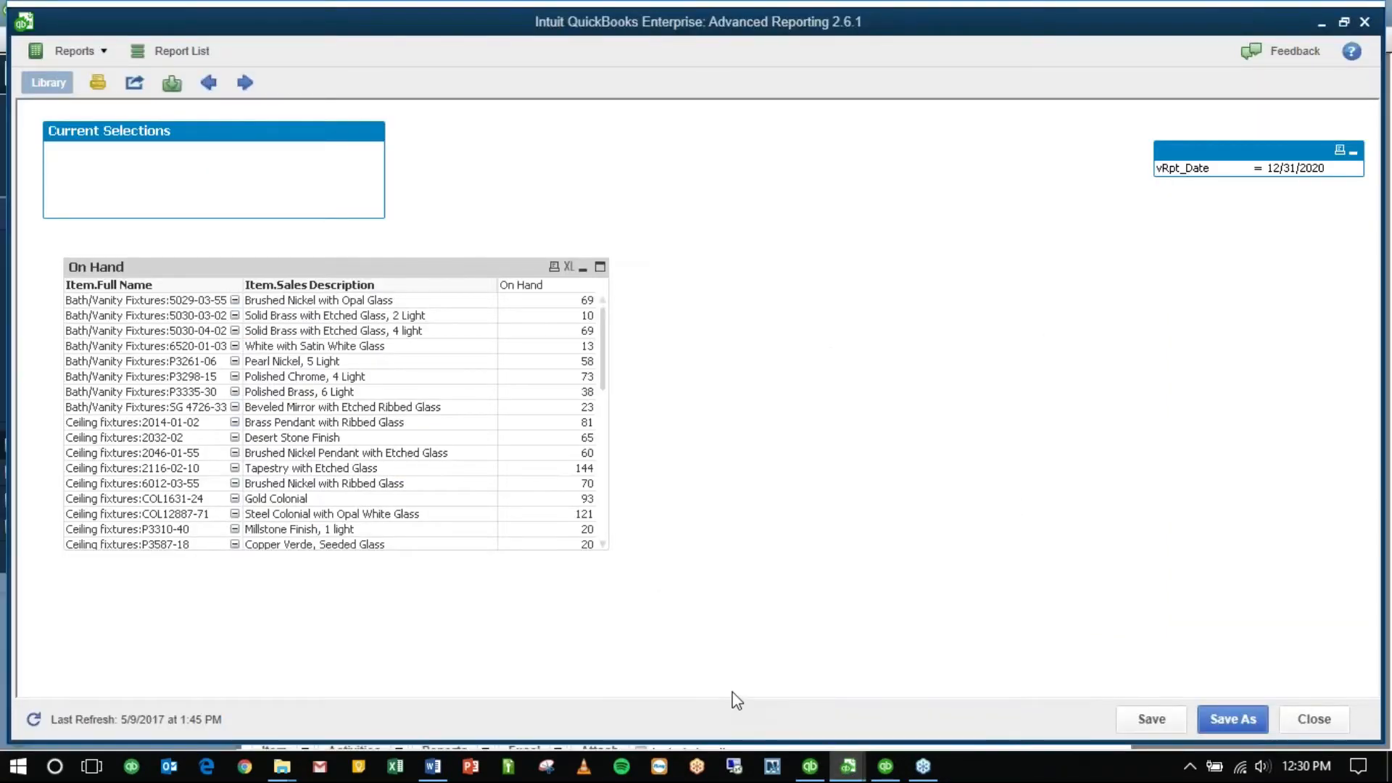
# Step: Duplicate the On Hand expression in the pivot table's properties and label the copy On SO
pyautogui.rightClick(496, 289)
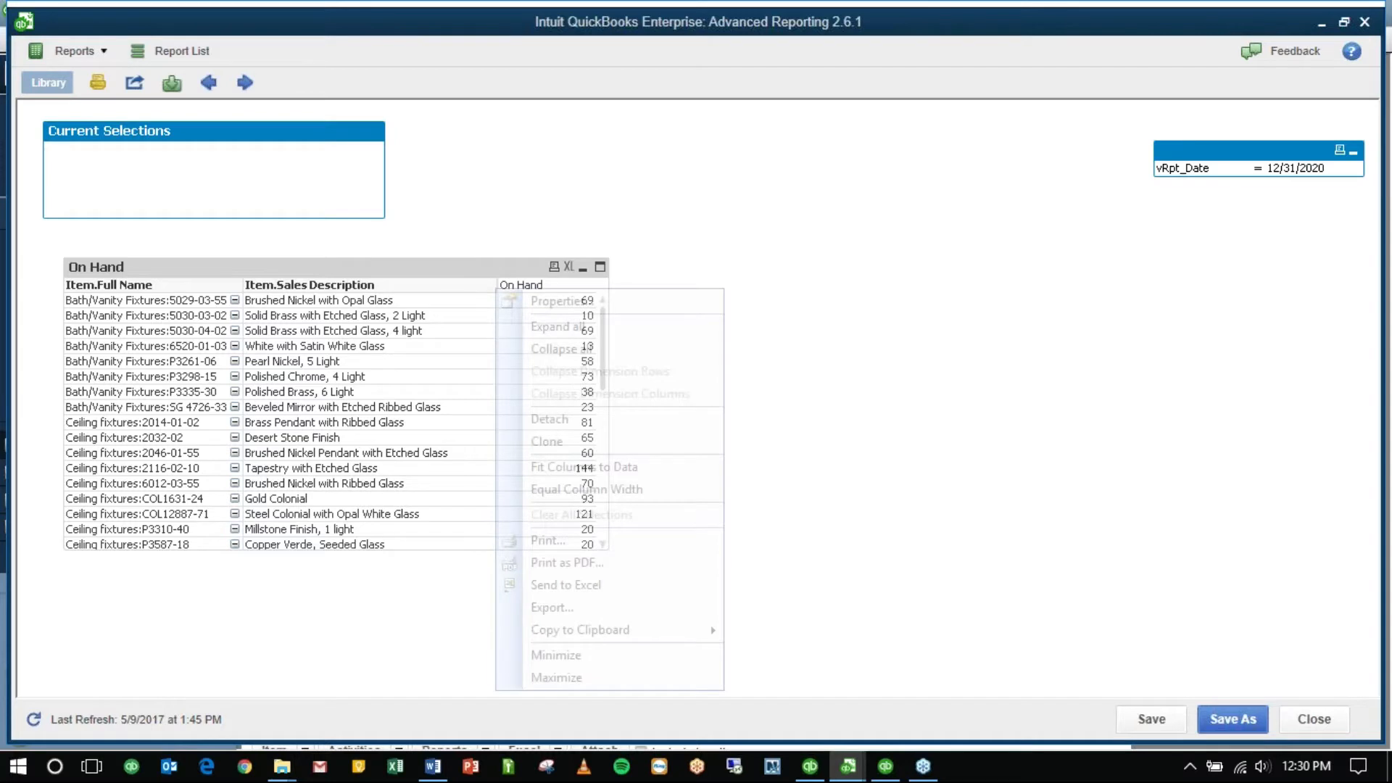
pyautogui.click(459, 286)
pyautogui.rightClick(489, 288)
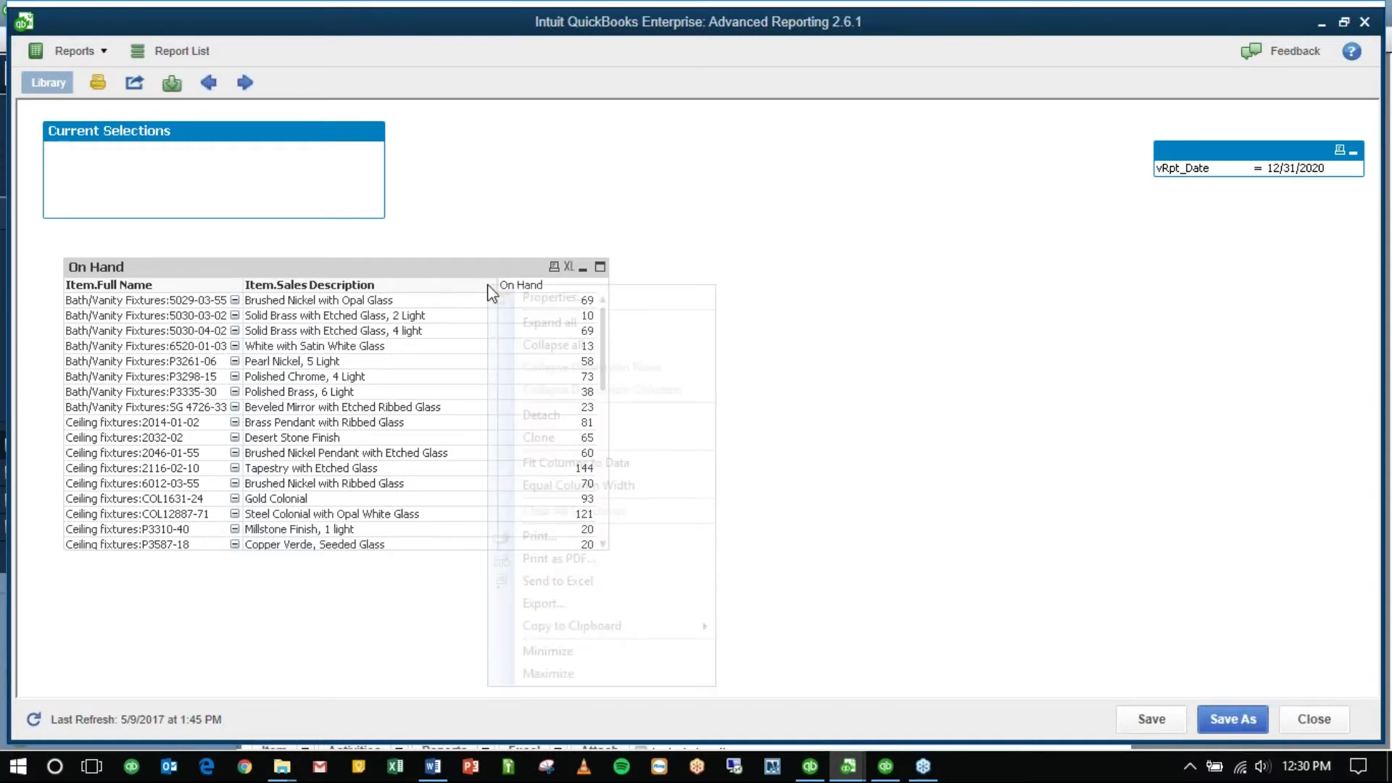
pyautogui.click(508, 296)
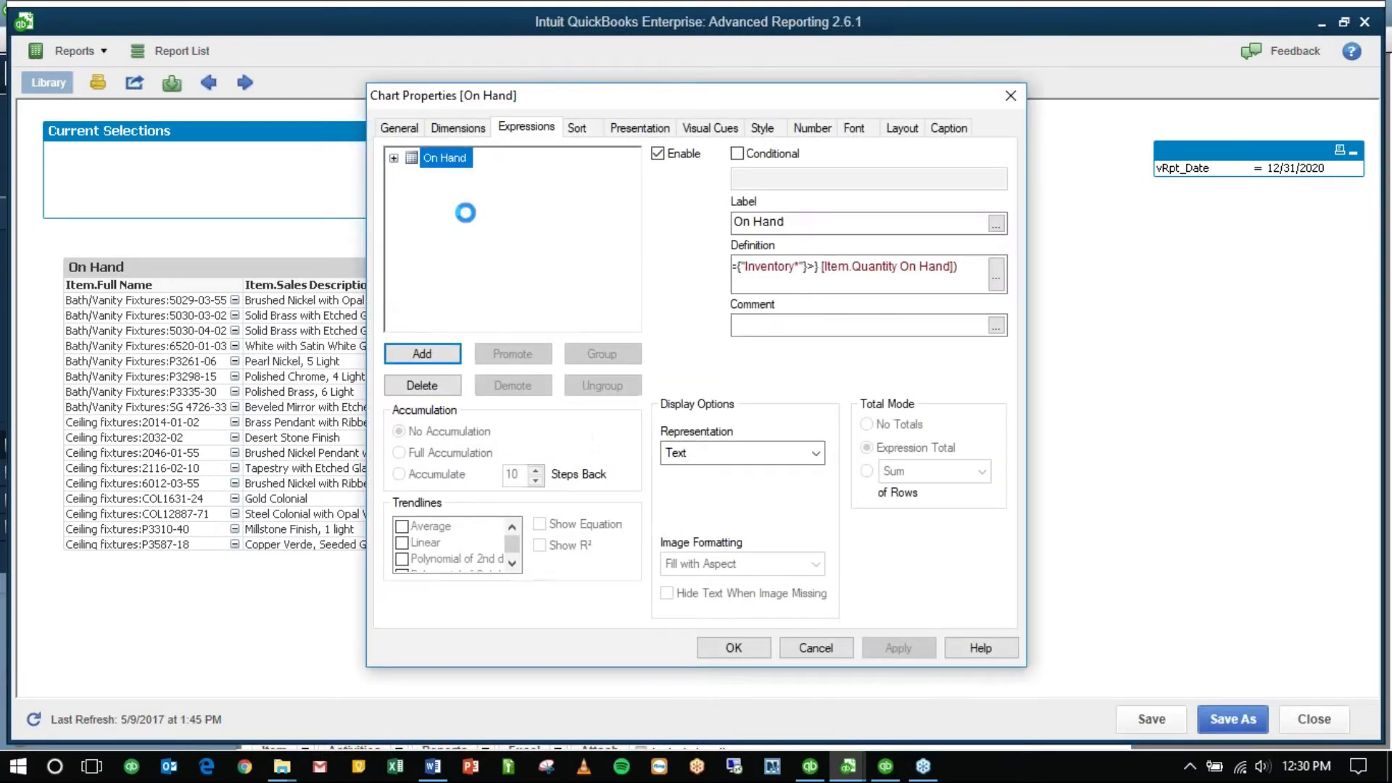
pyautogui.rightClick(433, 166)
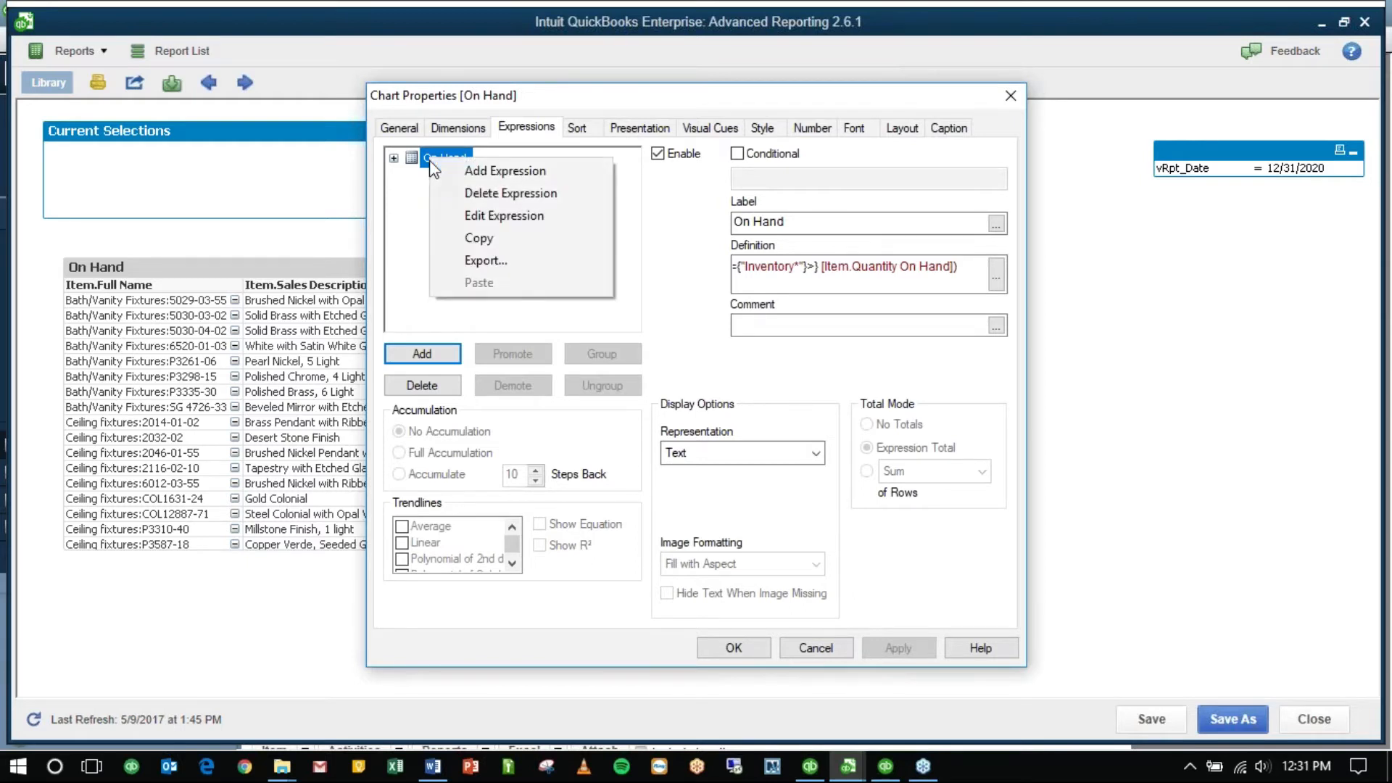
pyautogui.click(464, 239)
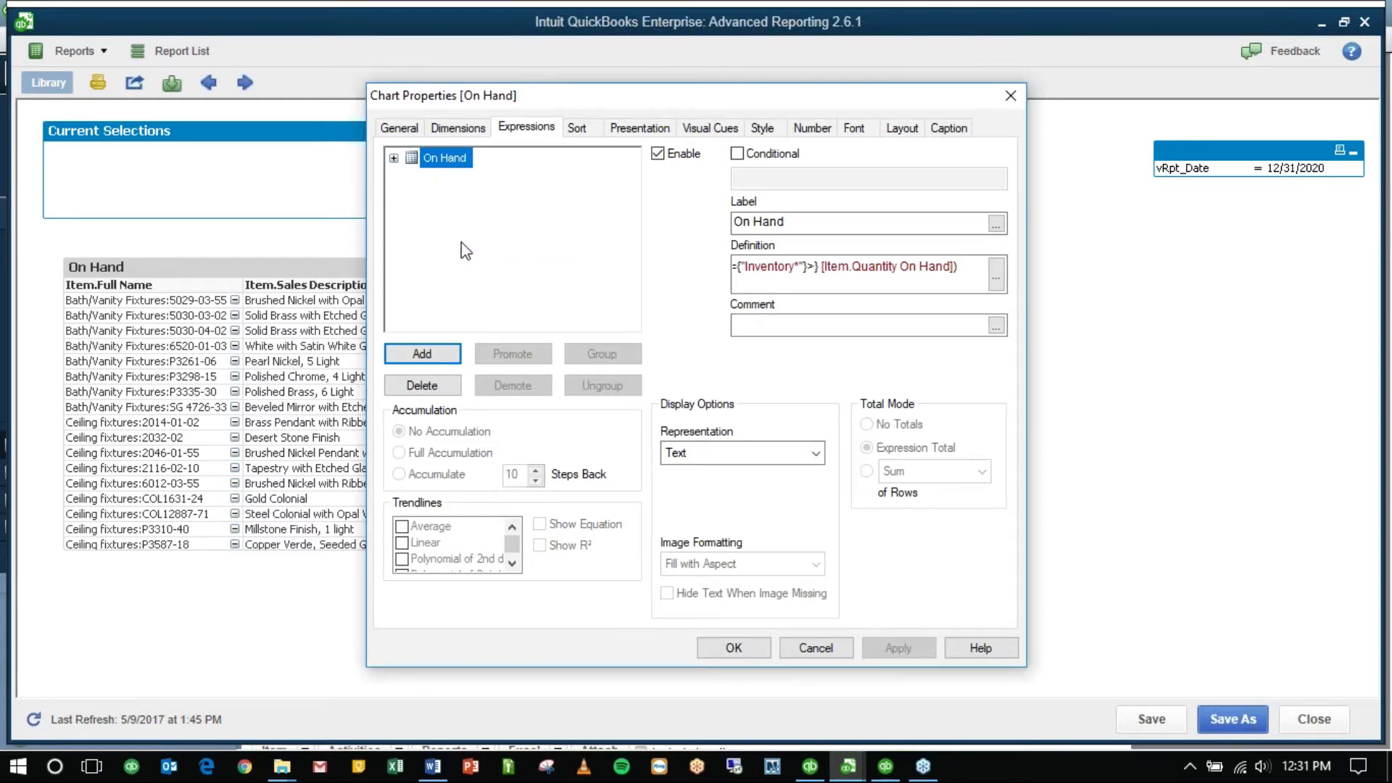
pyautogui.rightClick(426, 207)
pyautogui.click(475, 241)
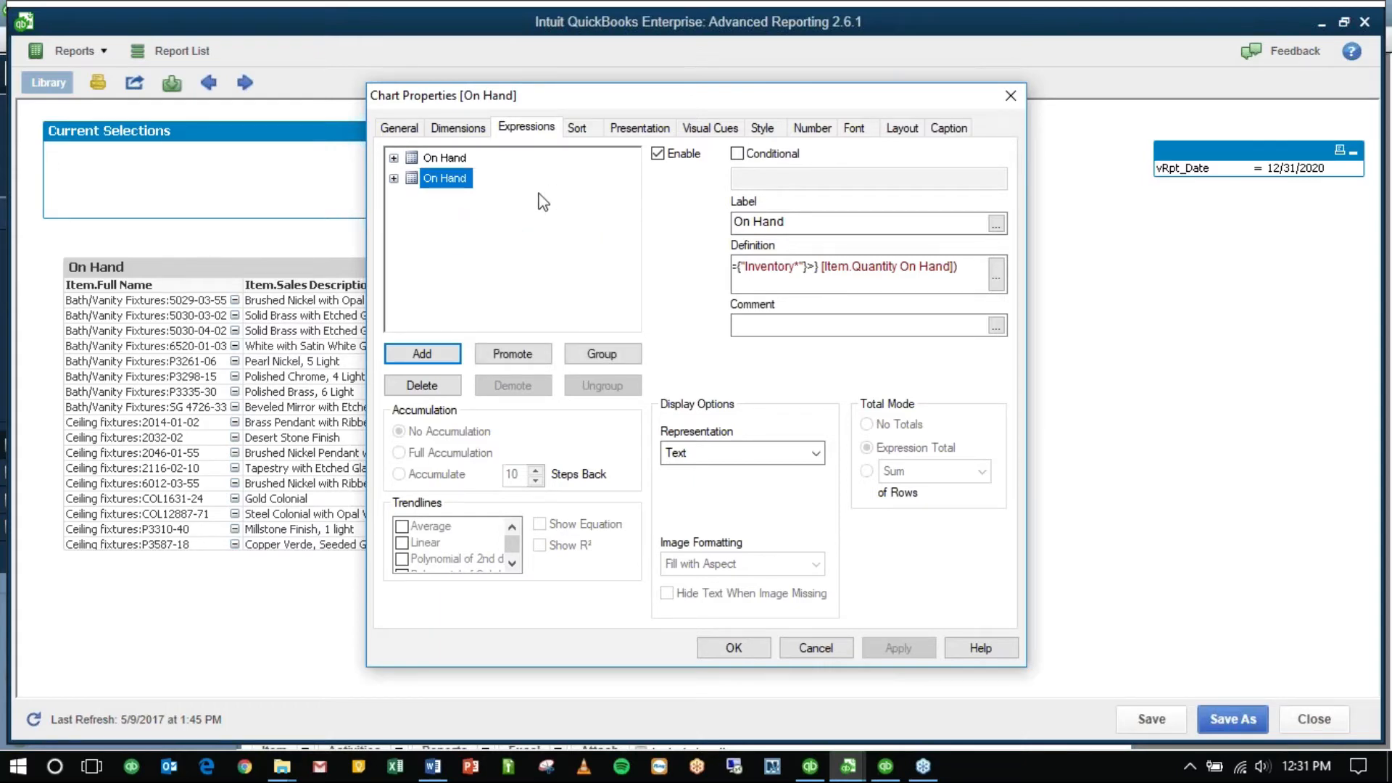
pyautogui.tripleClick(816, 219)
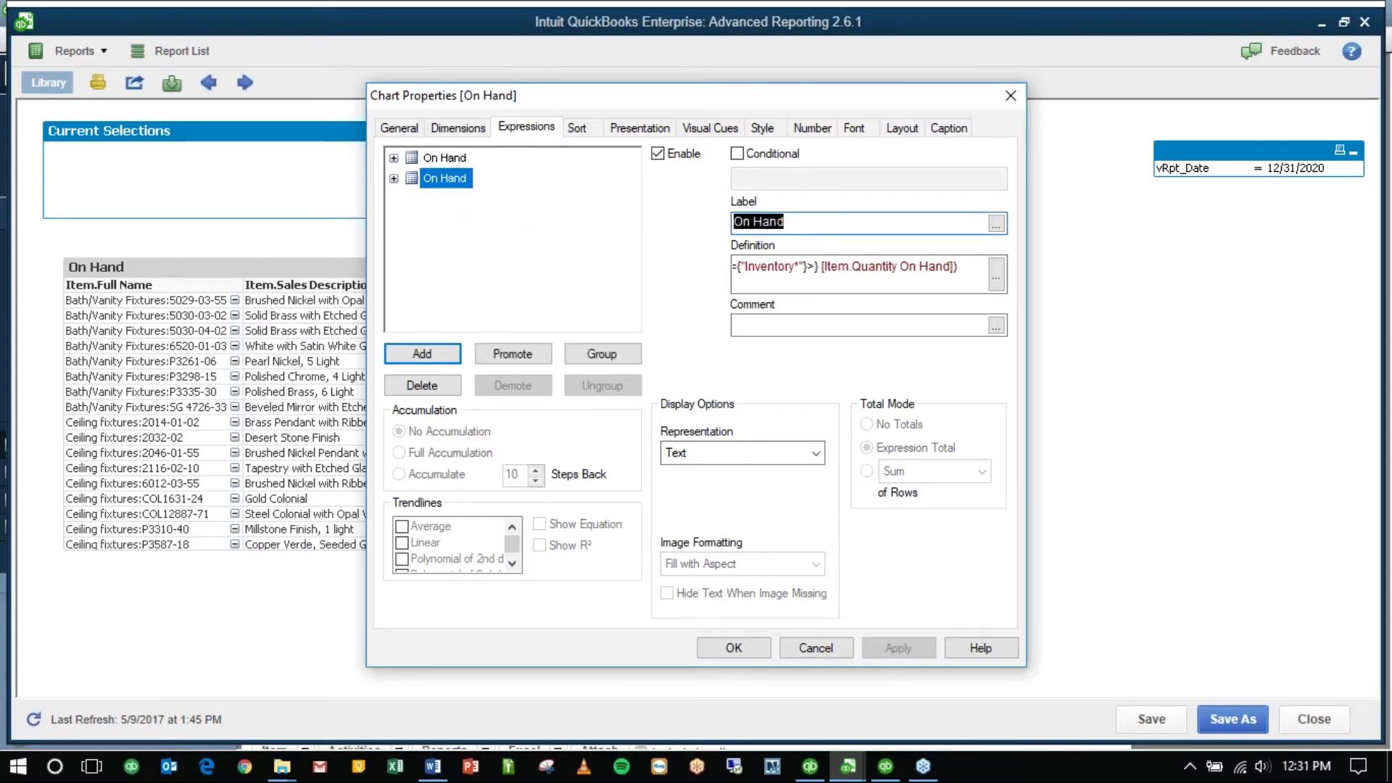
pyautogui.write('On SO')
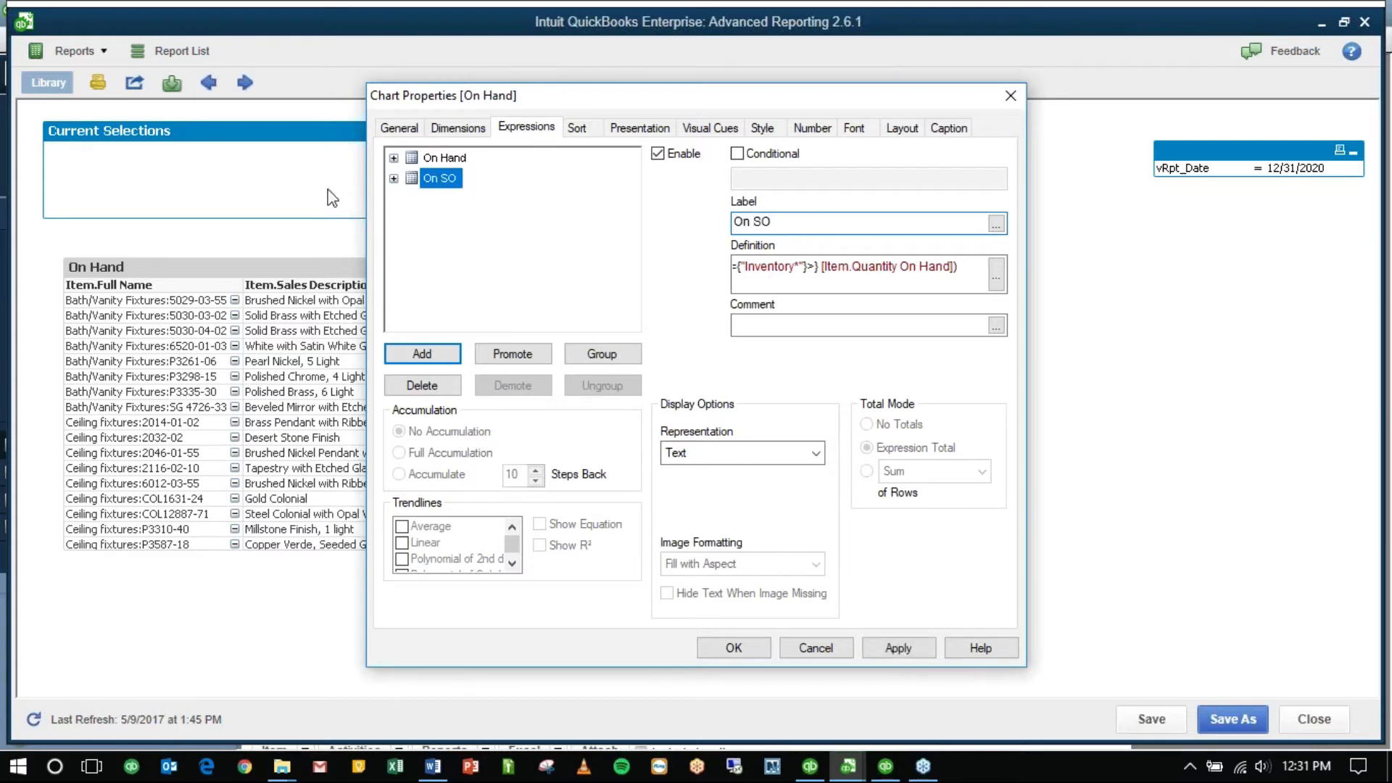
# Step: Change the summed field in the On SO definition to [Item.Quantity On Sales Order] and accept the chart properties
pyautogui.doubleClick(452, 180)
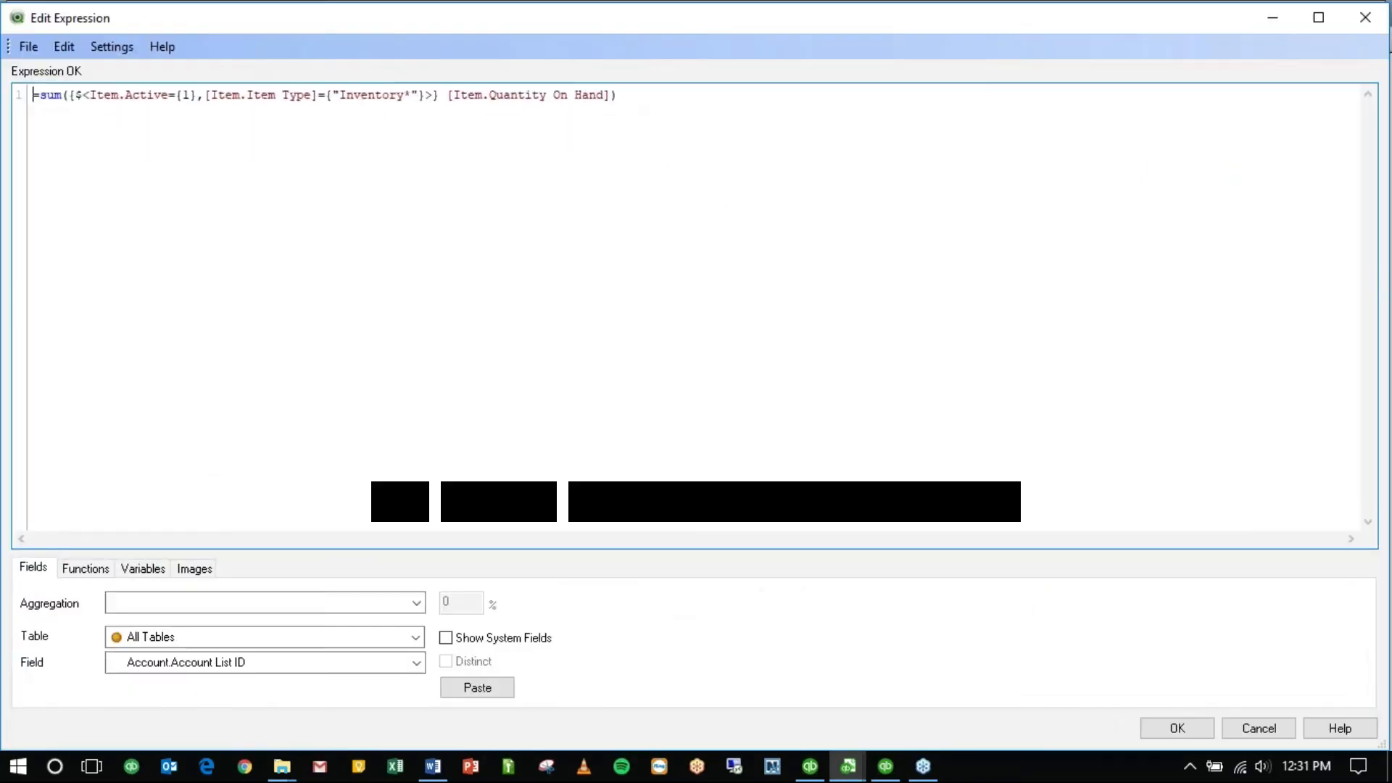
pyautogui.press('Escape')
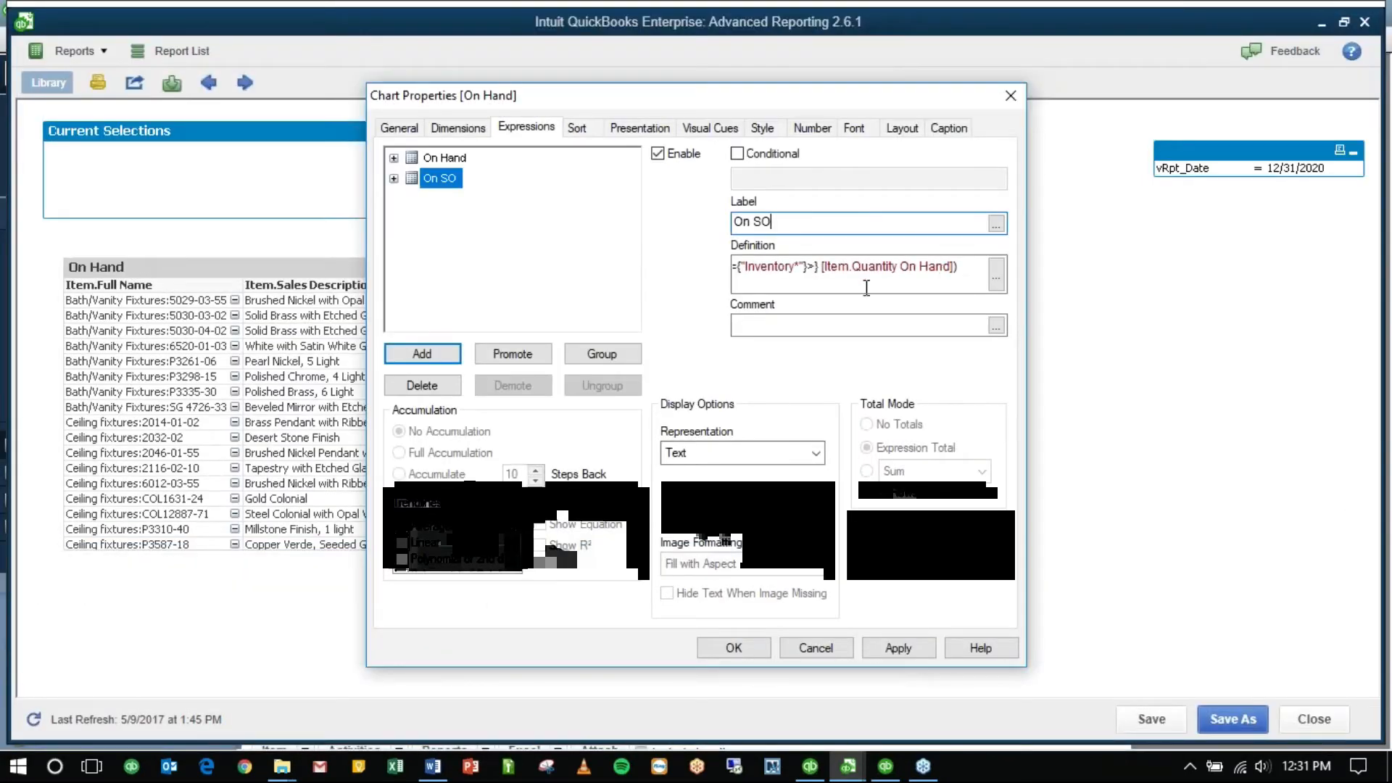
pyautogui.click(1003, 279)
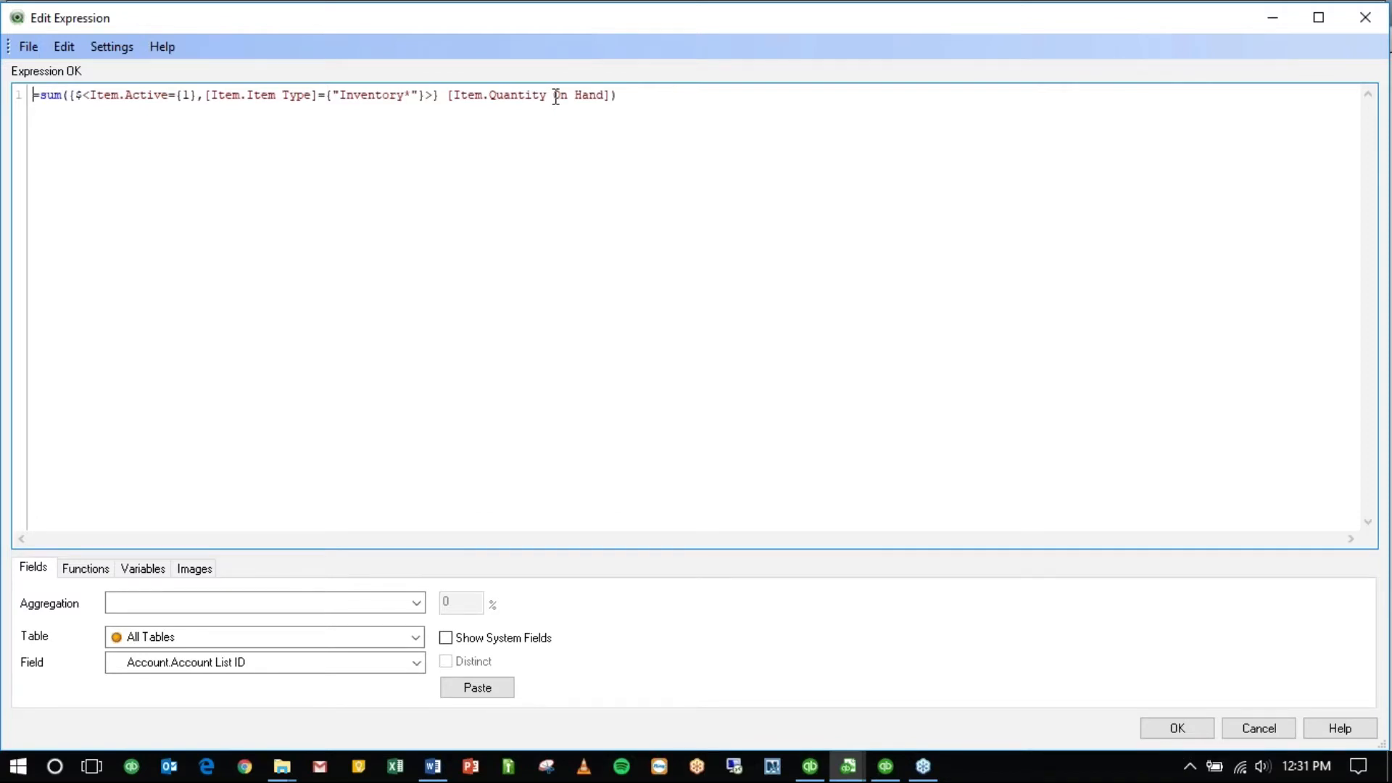
pyautogui.moveTo(556, 97); pyautogui.dragTo(602, 104)
pyautogui.write('On Sale')
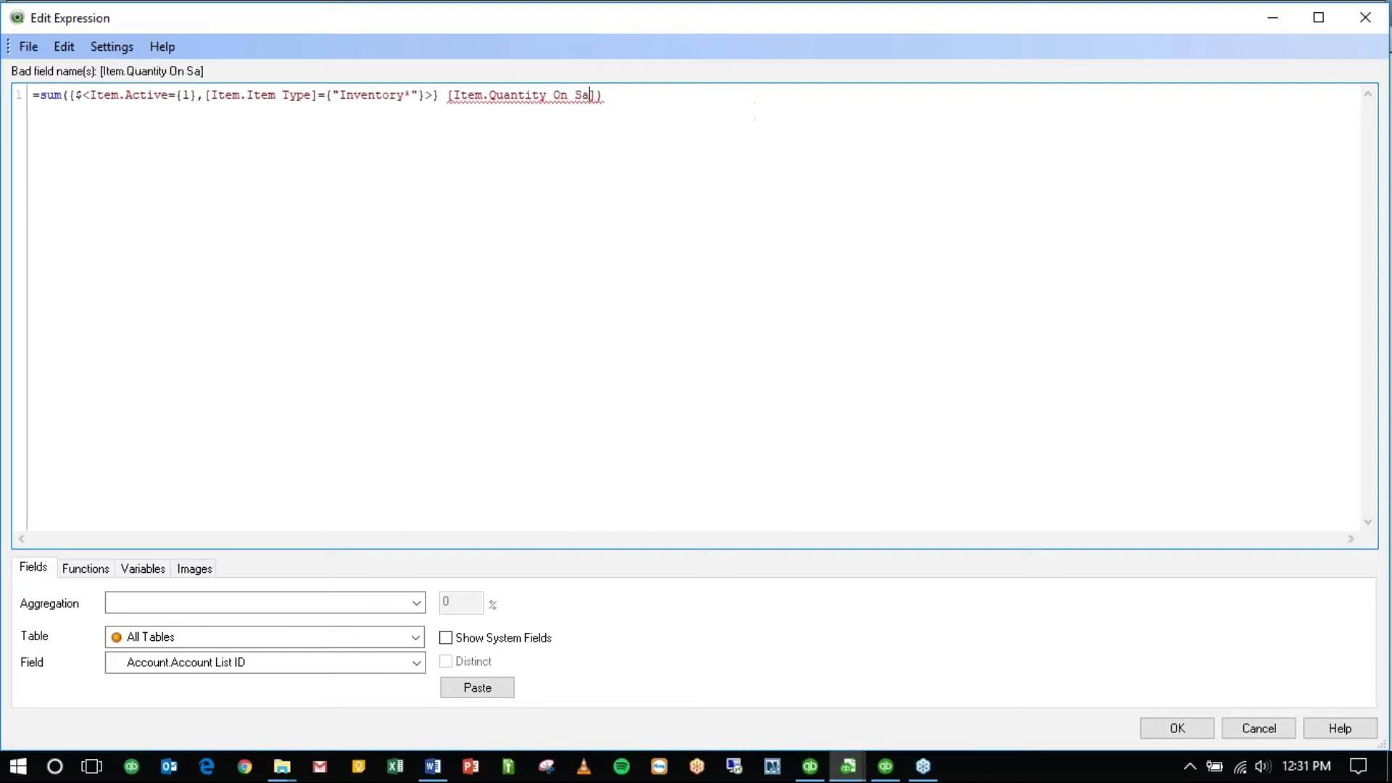
pyautogui.write('s Or')
pyautogui.press('Return')
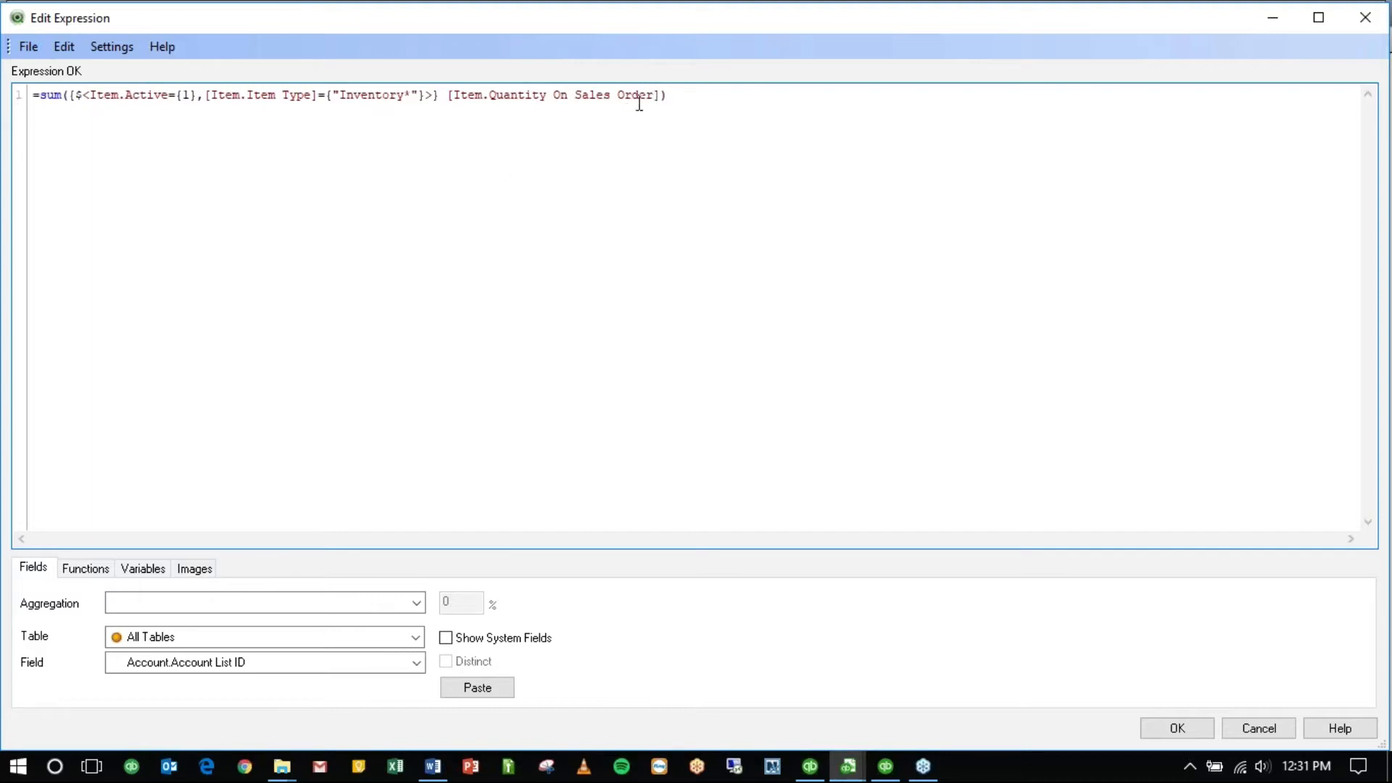
pyautogui.click(1195, 725)
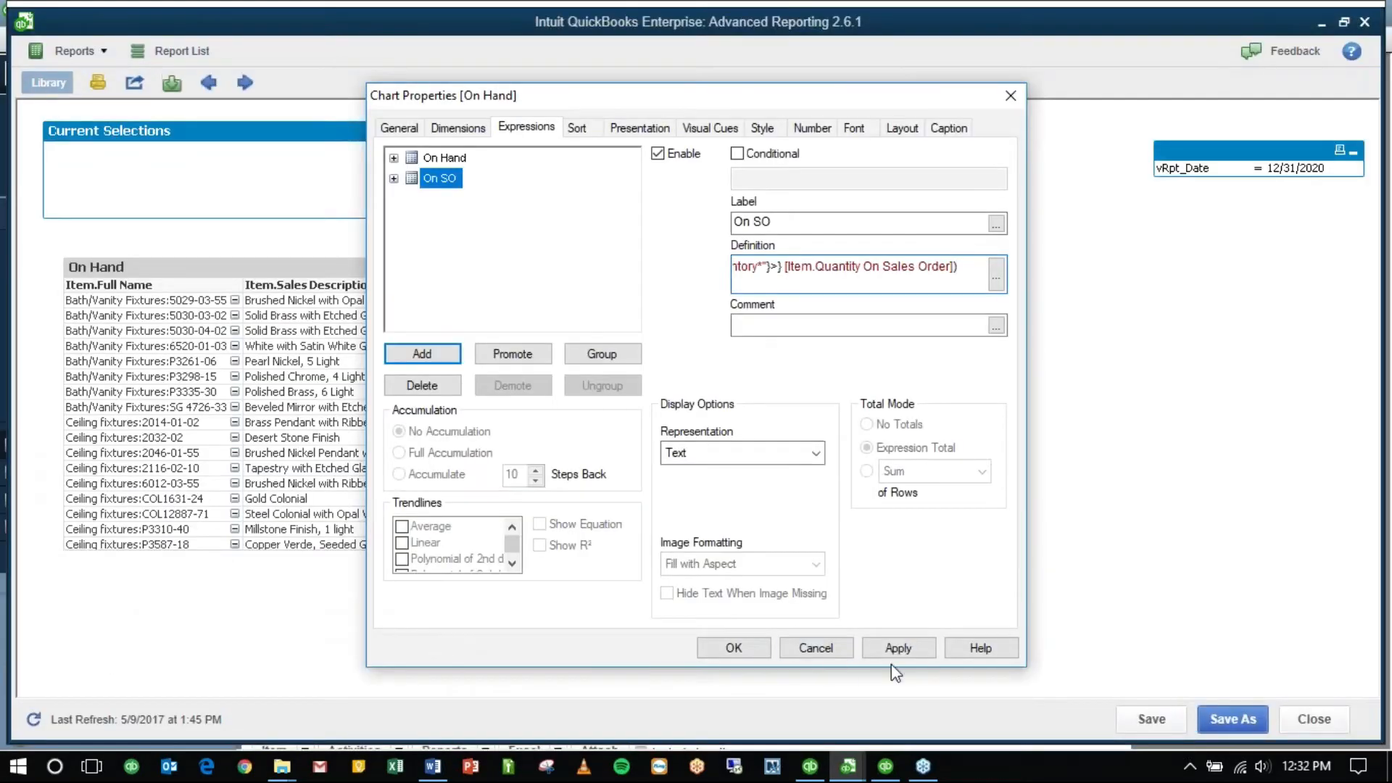
pyautogui.click(734, 647)
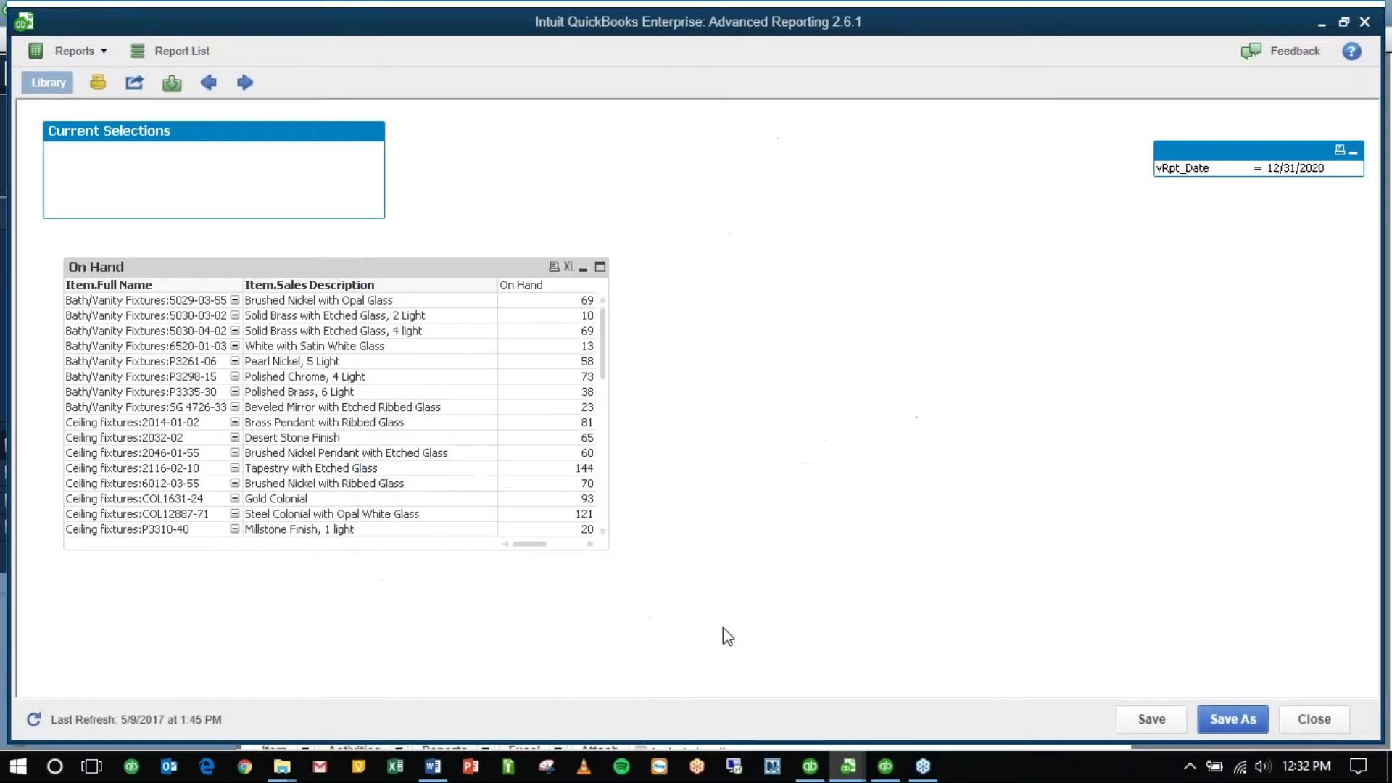
# Step: Examine the set expression and summed field in the On Hand definition, and close the definition without changes
pyautogui.rightClick(351, 280)
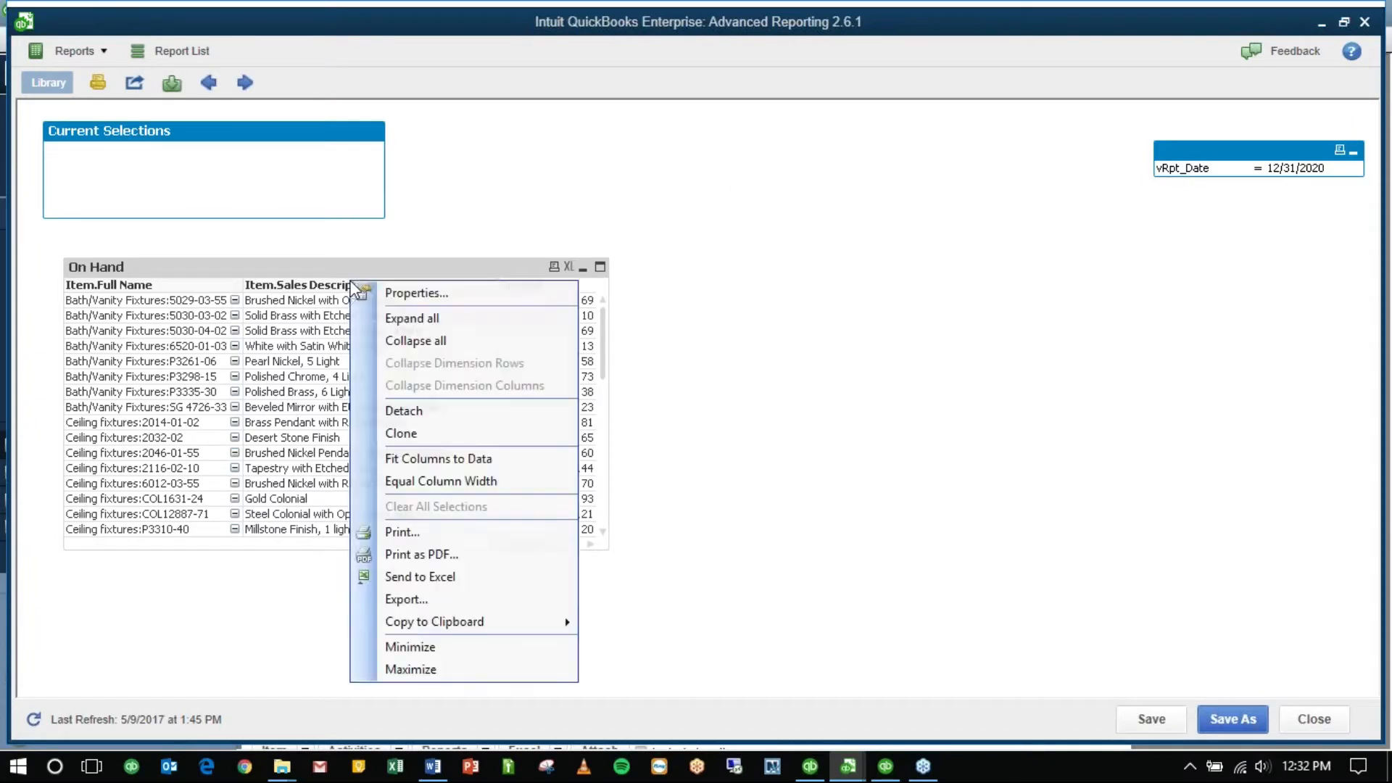
pyautogui.click(406, 292)
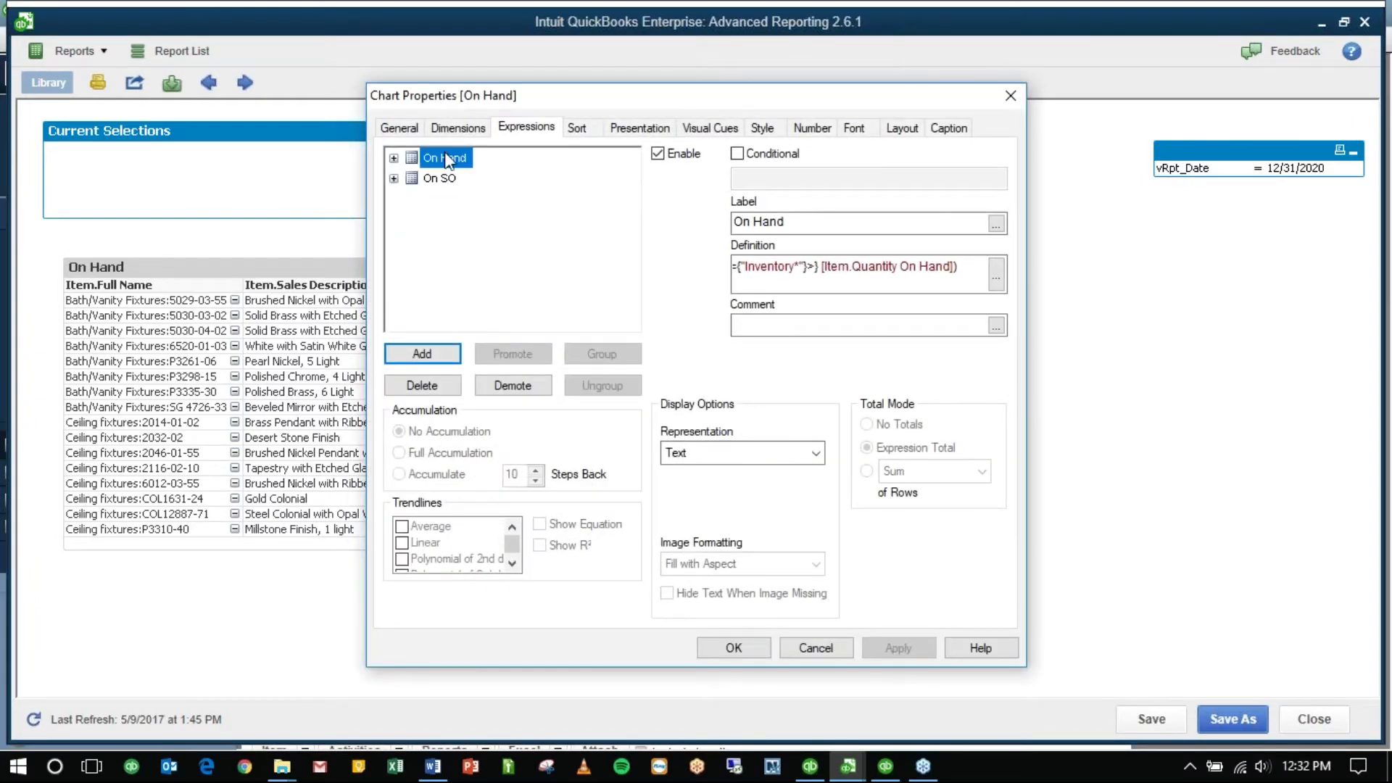
pyautogui.click(422, 353)
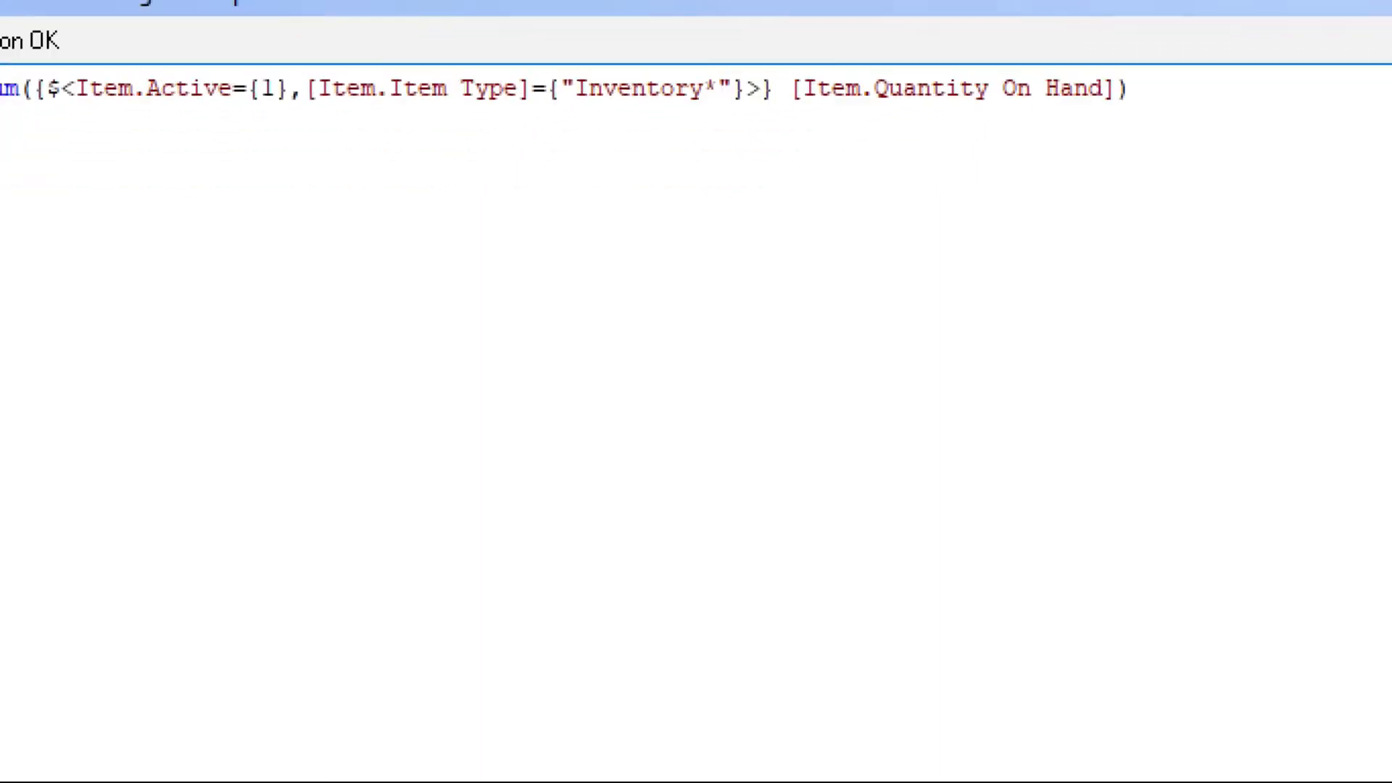
pyautogui.moveTo(805, 90)
pyautogui.mouseDown()
pyautogui.moveTo(592, 42)
pyautogui.moveTo(5, 67)
pyautogui.moveTo(486, 136)
pyautogui.moveTo(805, 90)
pyautogui.mouseUp()
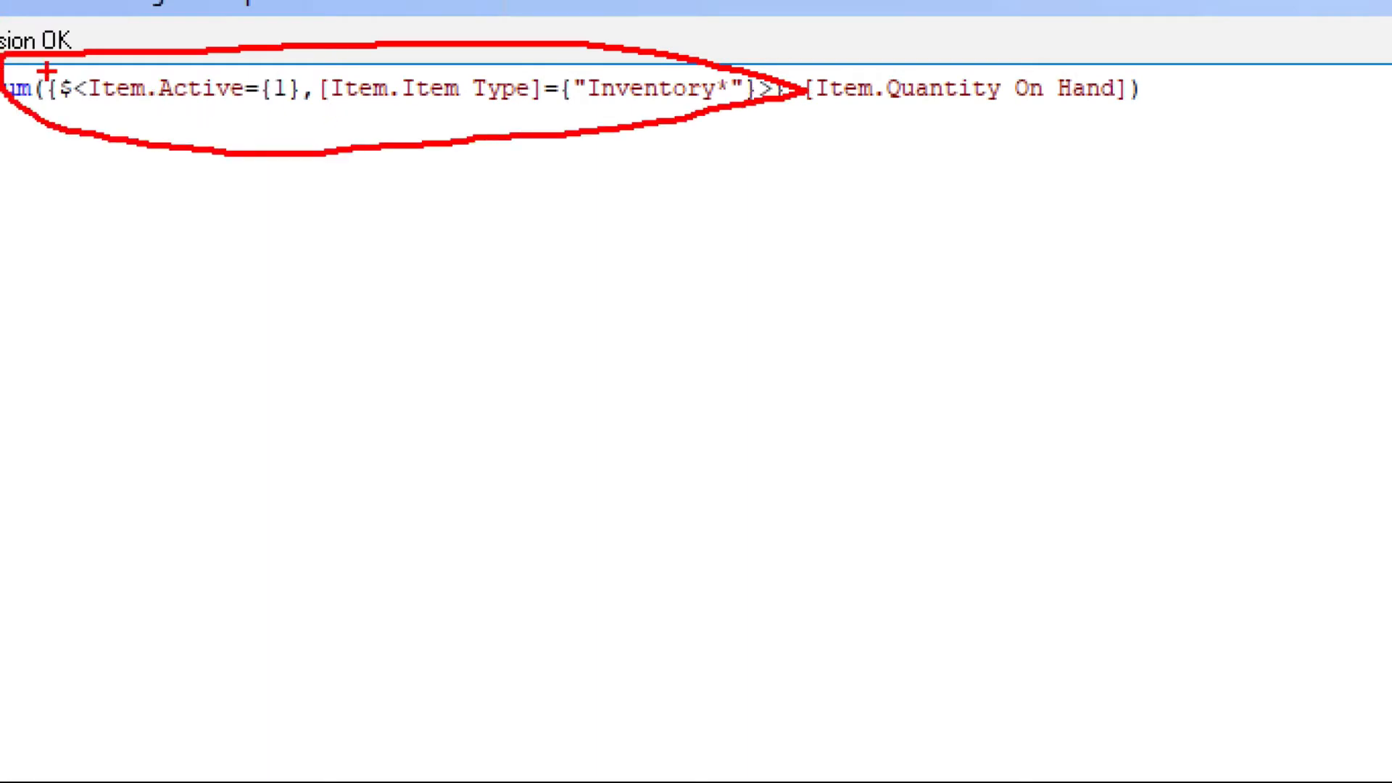
pyautogui.moveTo(60, 64); pyautogui.dragTo(50, 123)
pyautogui.moveTo(562, 69)
pyautogui.mouseDown()
pyautogui.moveTo(679, 109)
pyautogui.moveTo(744, 108)
pyautogui.moveTo(701, 73)
pyautogui.moveTo(536, 73)
pyautogui.moveTo(541, 107)
pyautogui.moveTo(570, 109)
pyautogui.mouseUp()
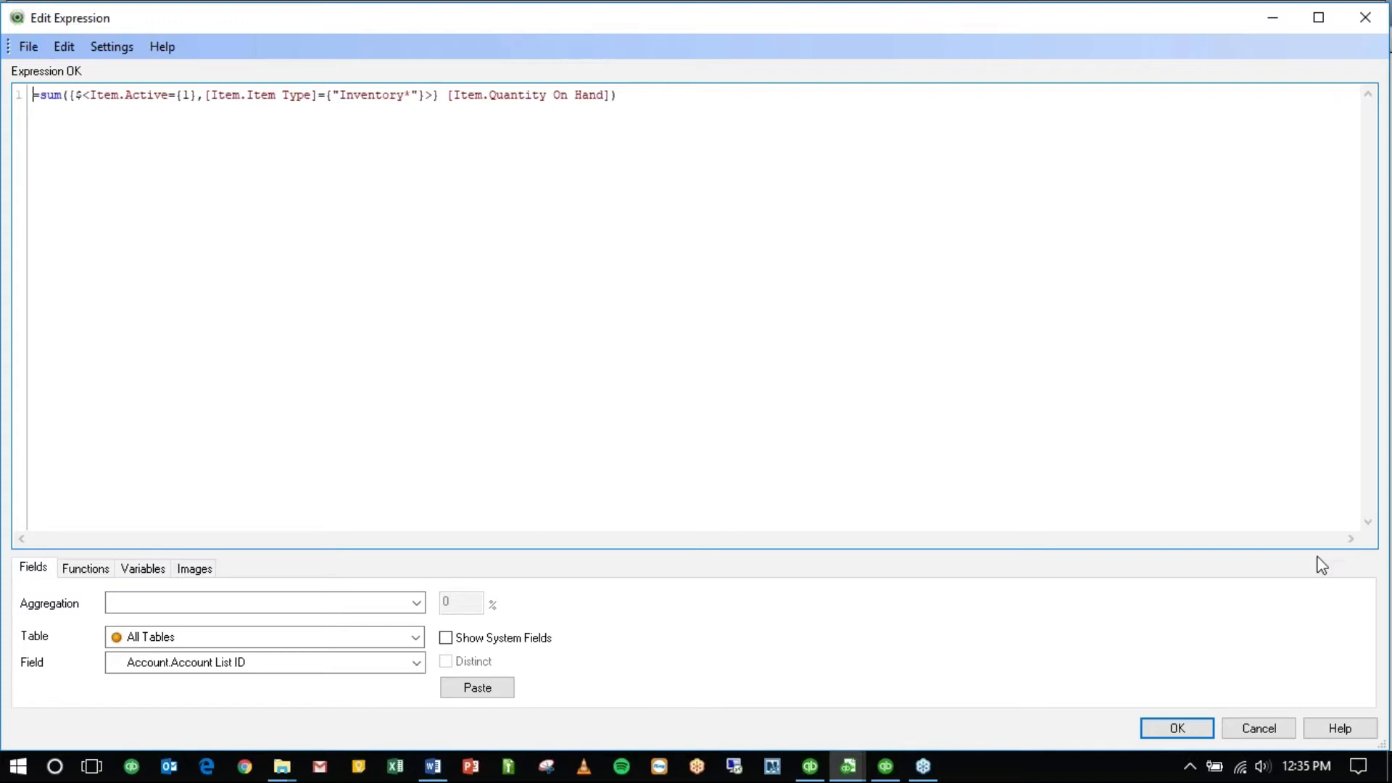
pyautogui.click(1245, 730)
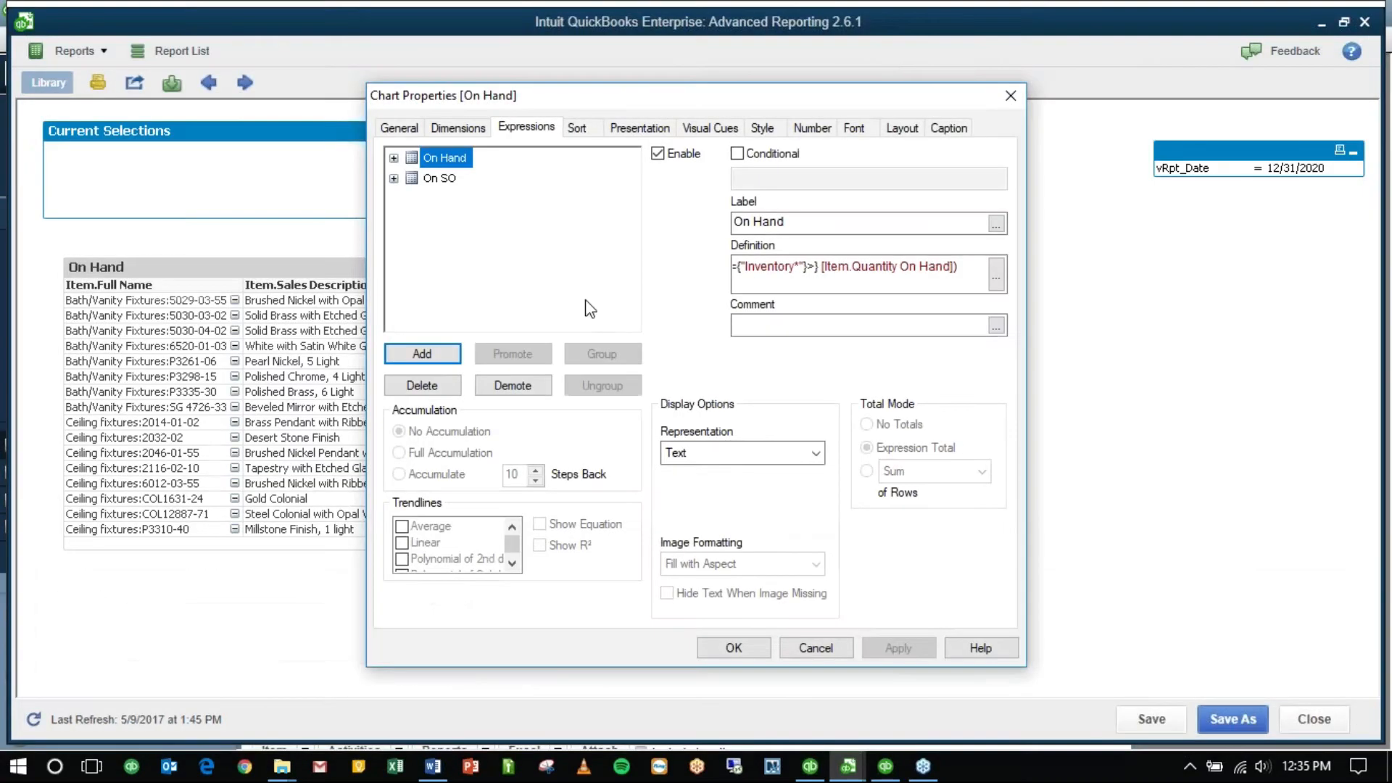
# Step: Review the field name that sets the On SO definition apart from On Hand, and close the chart properties without changes
pyautogui.click(438, 179)
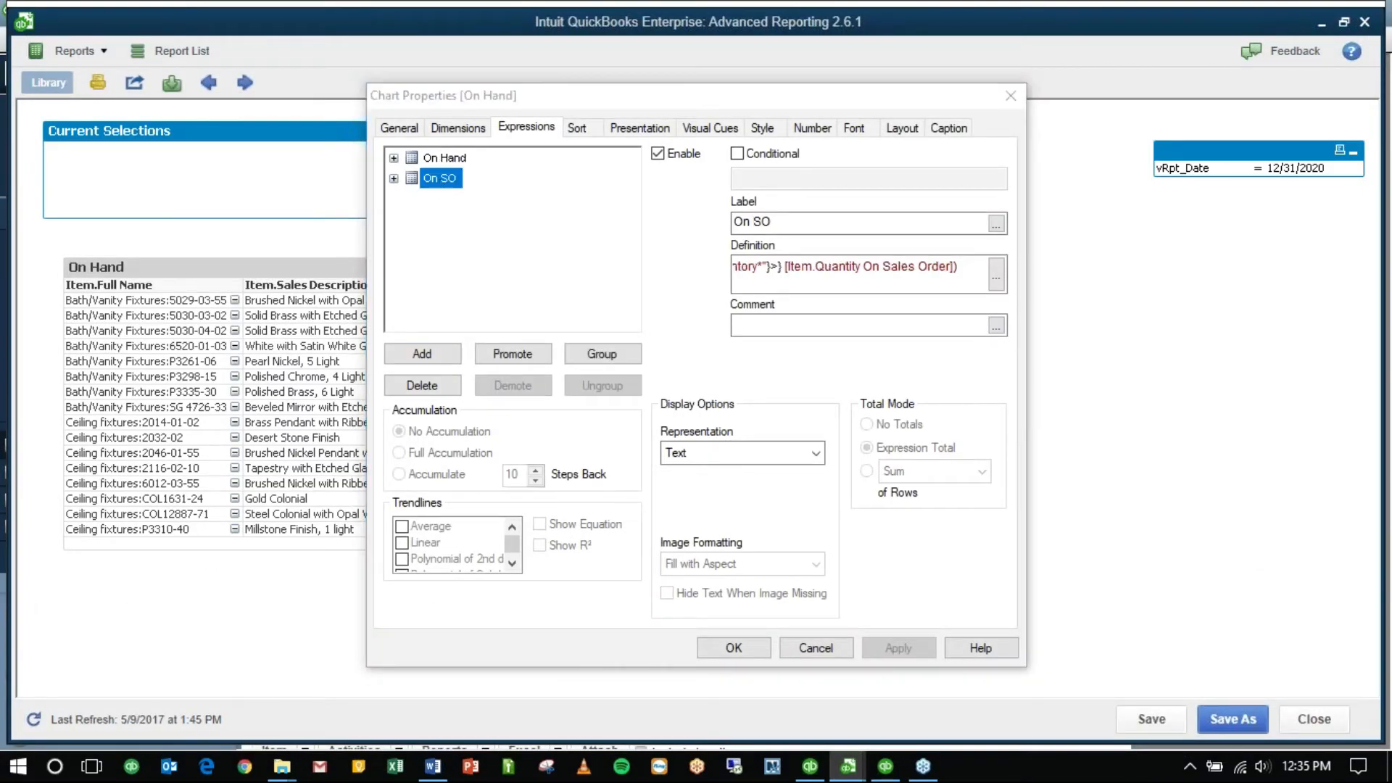
pyautogui.click(996, 277)
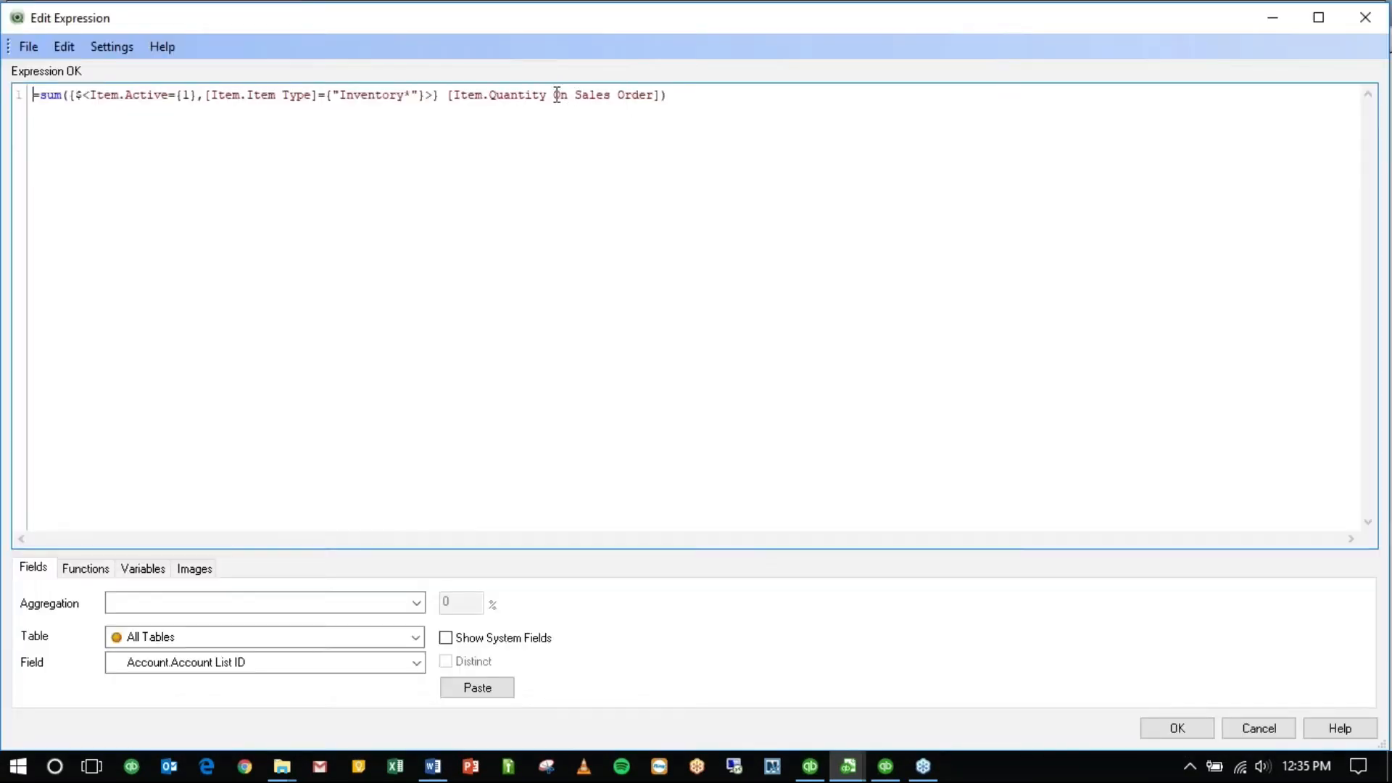
pyautogui.moveTo(560, 95); pyautogui.dragTo(656, 93)
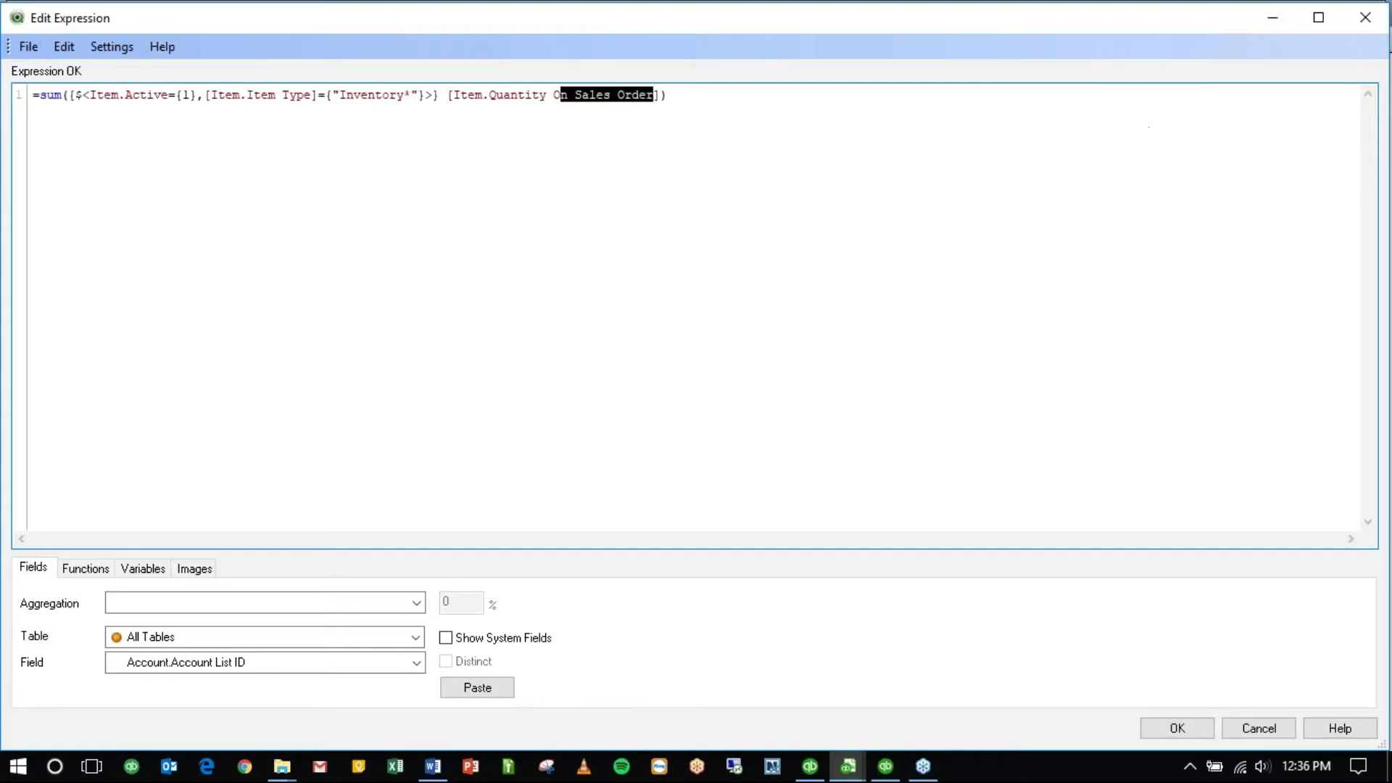
pyautogui.click(1356, 24)
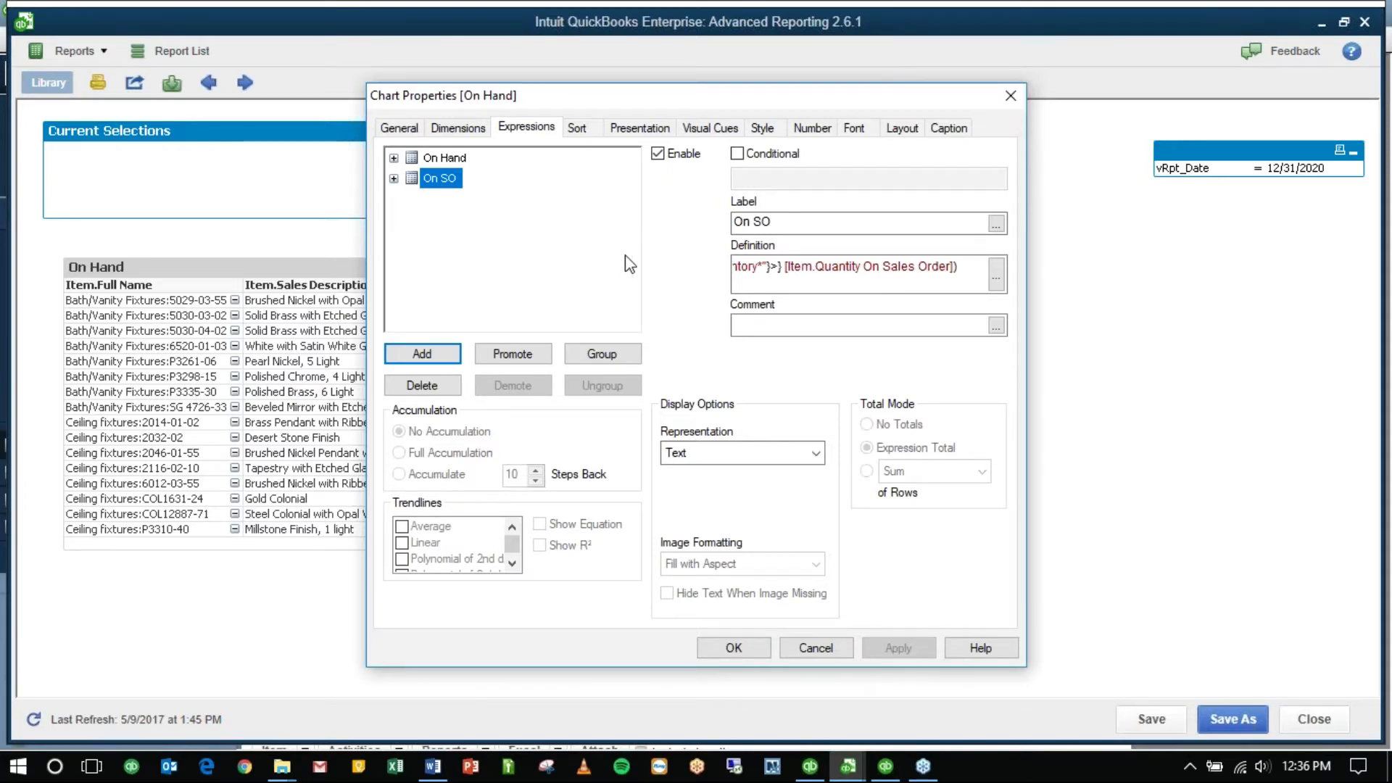
pyautogui.click(738, 646)
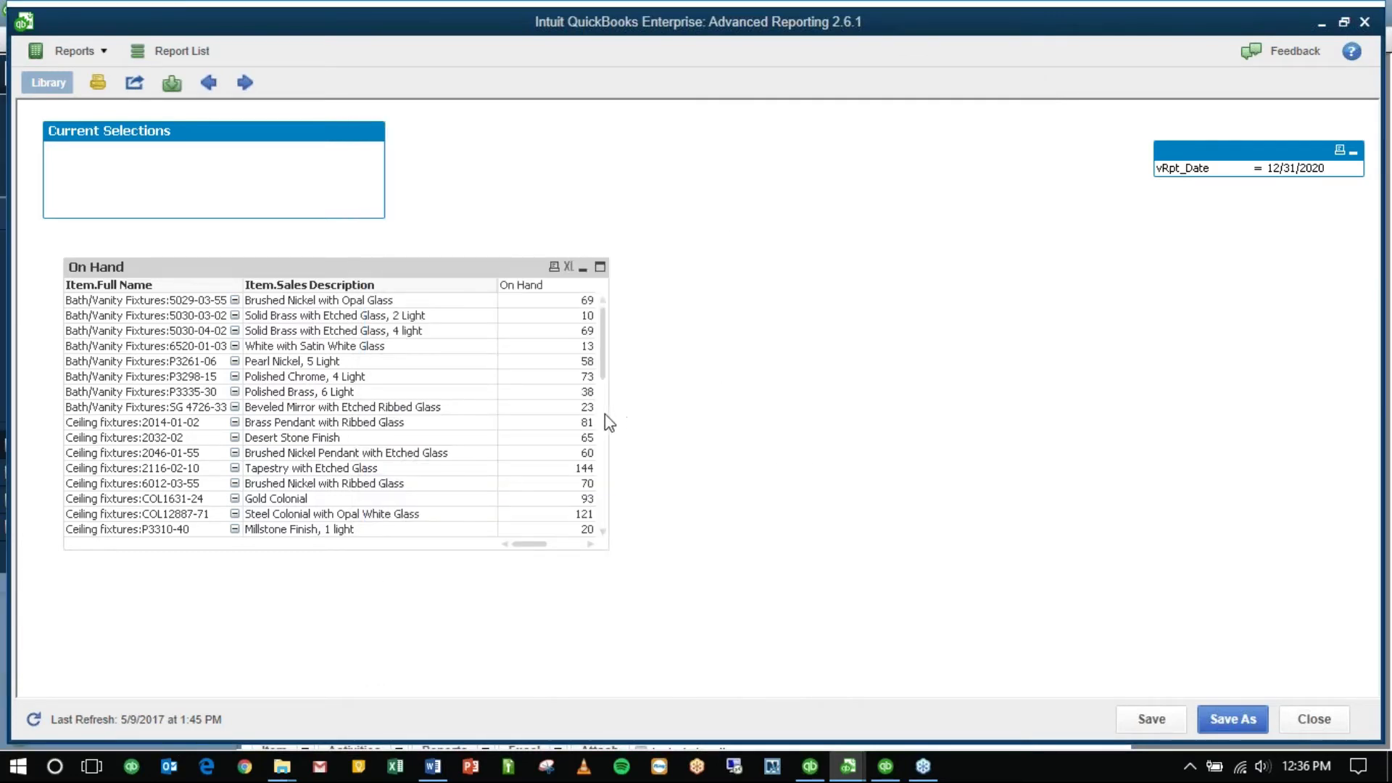
# Step: Widen the pivot table to fit the On SO column, and narrow that column slightly
pyautogui.moveTo(623, 416); pyautogui.dragTo(707, 404)
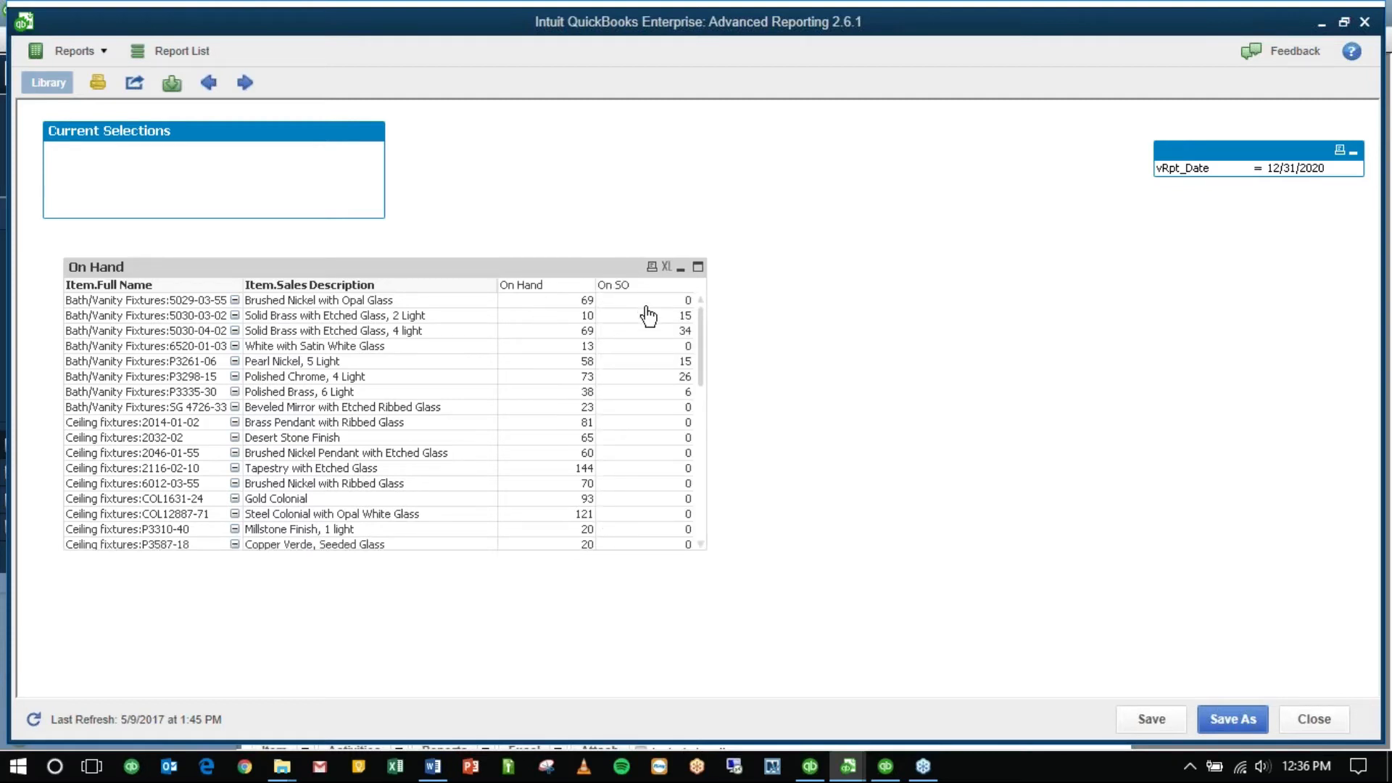
pyautogui.moveTo(694, 293); pyautogui.dragTo(656, 298)
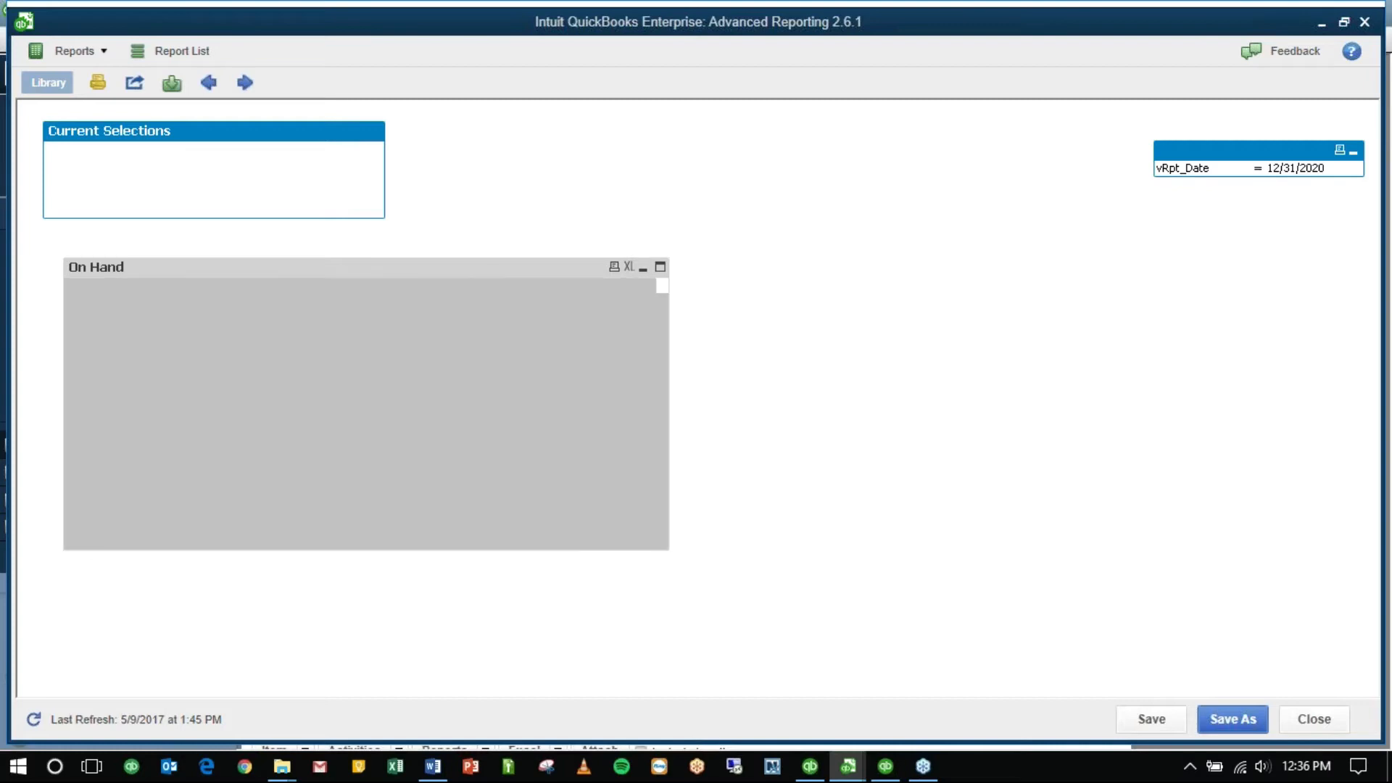
# Step: Add a third expression to the On Hand pivot table with the definition =[On Hand]-[On SO]
pyautogui.rightClick(555, 263)
pyautogui.click(573, 272)
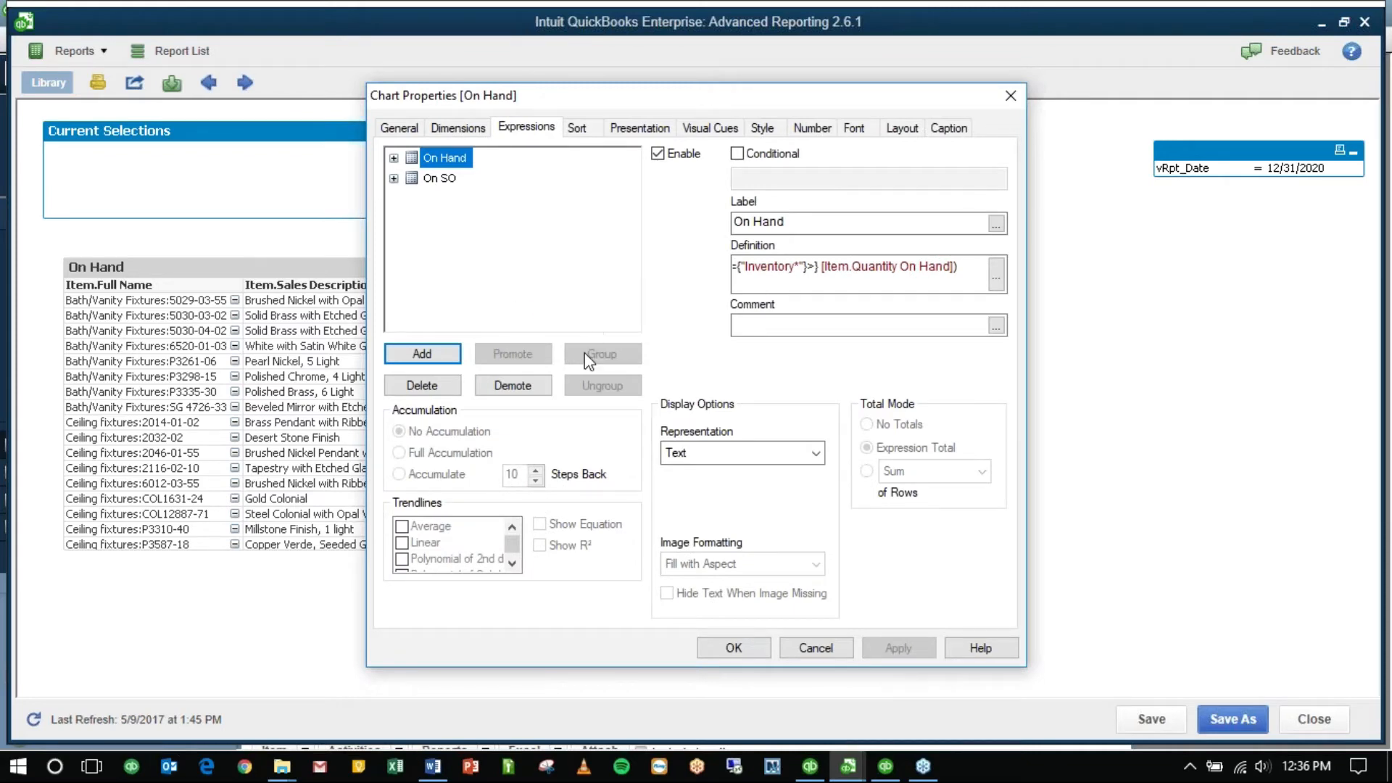
pyautogui.click(438, 354)
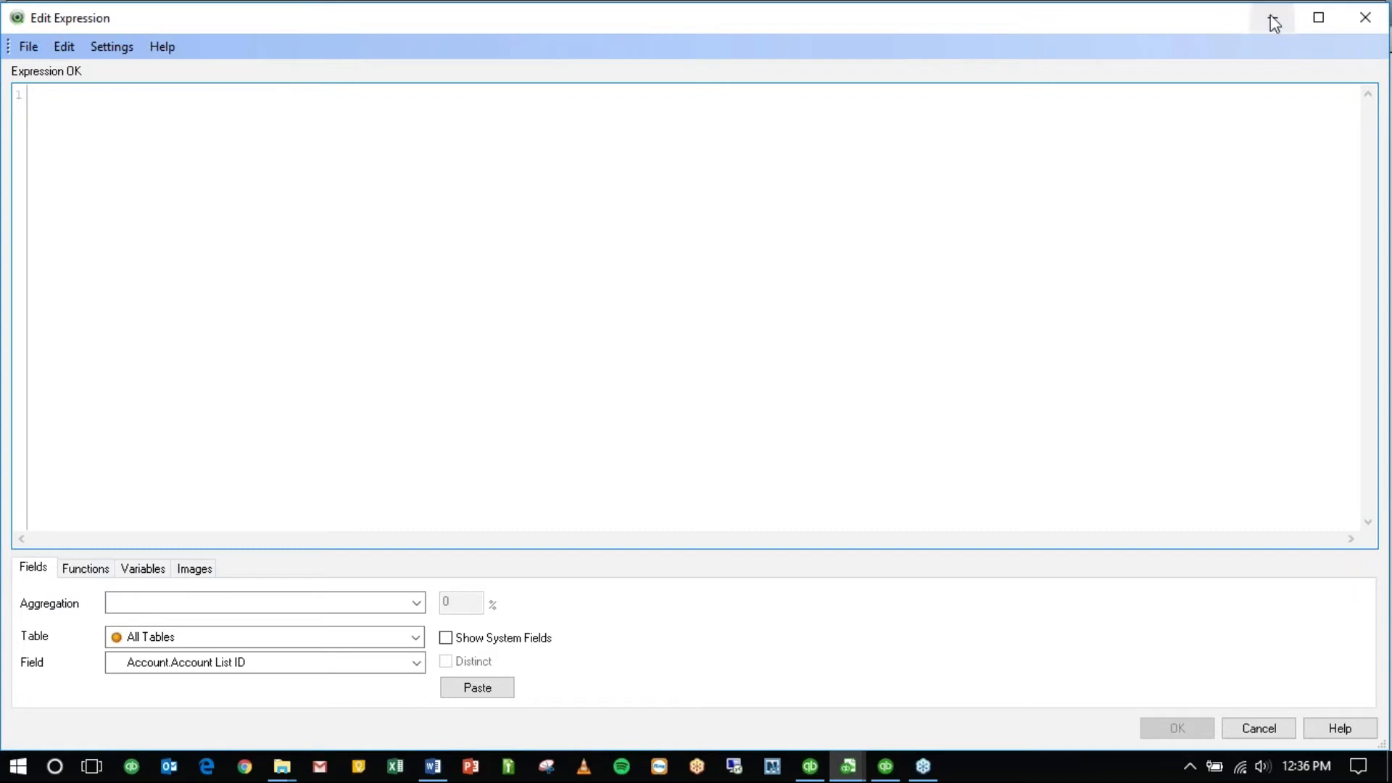
pyautogui.moveTo(1390, 3); pyautogui.dragTo(1358, 378)
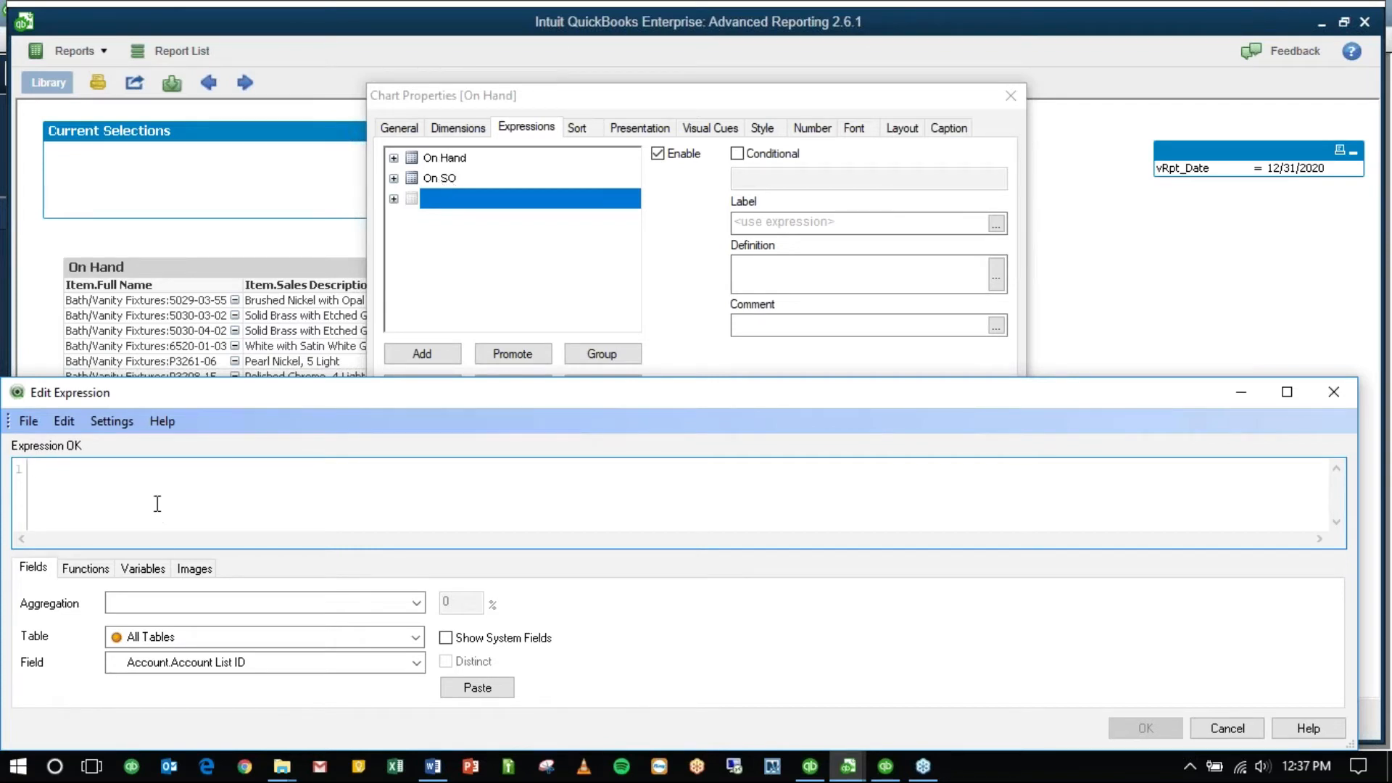
pyautogui.write('=[')
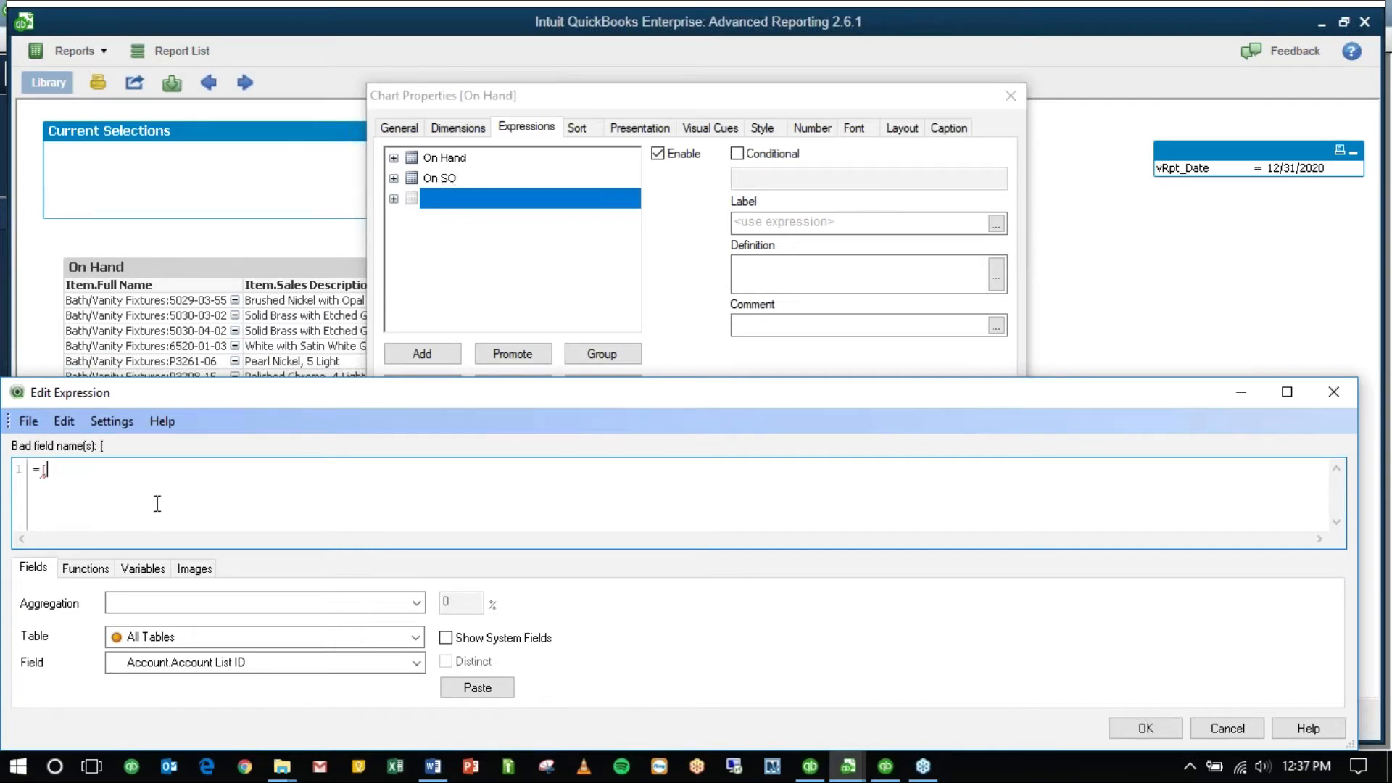
pyautogui.write('On Hand')
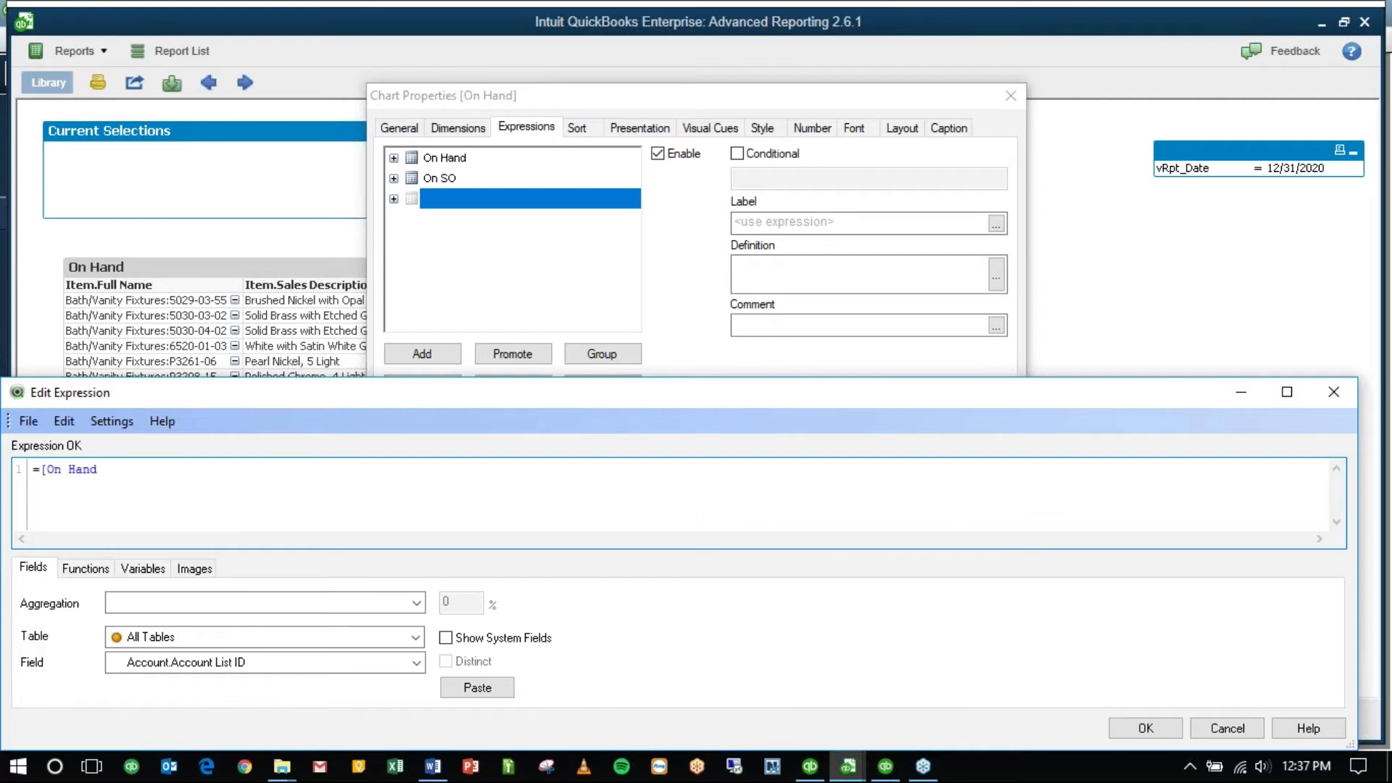
pyautogui.write(']-[On SO')
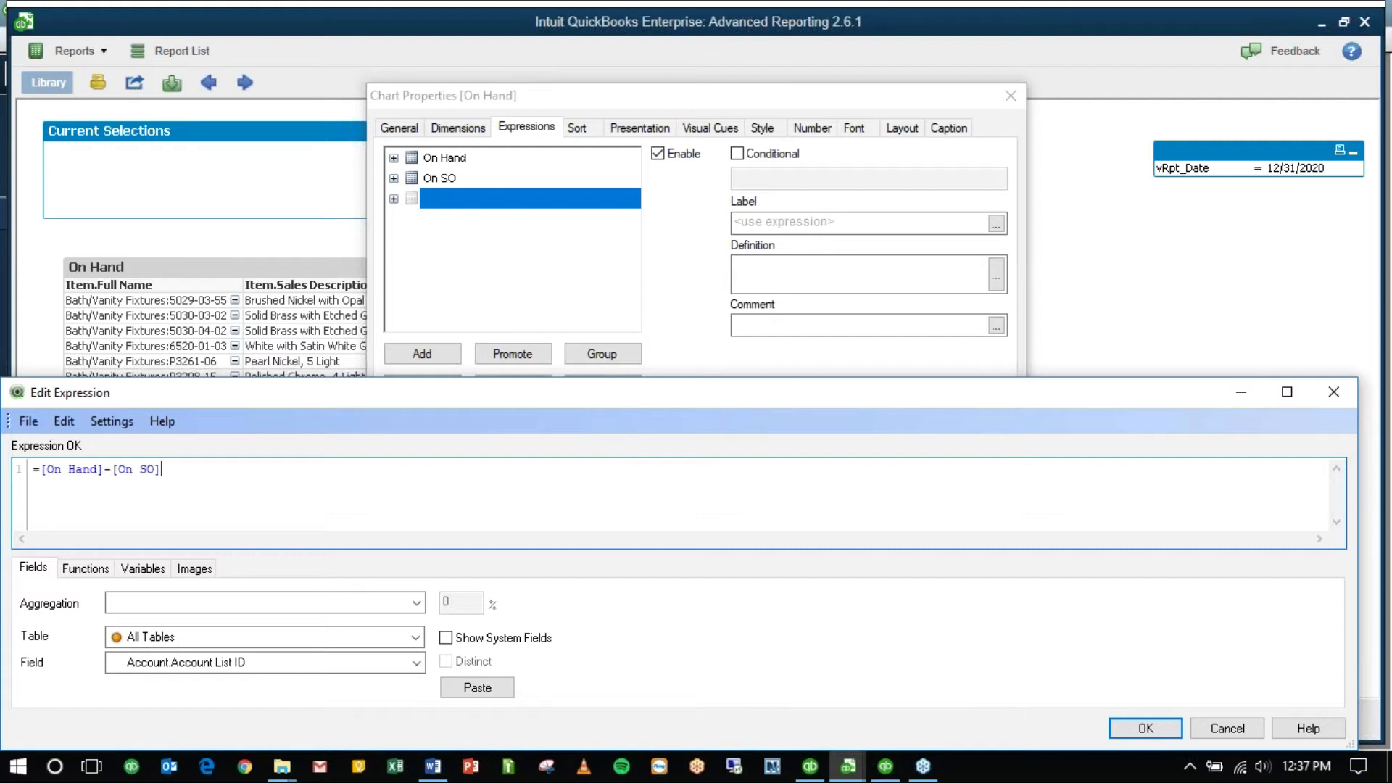
pyautogui.click(1146, 725)
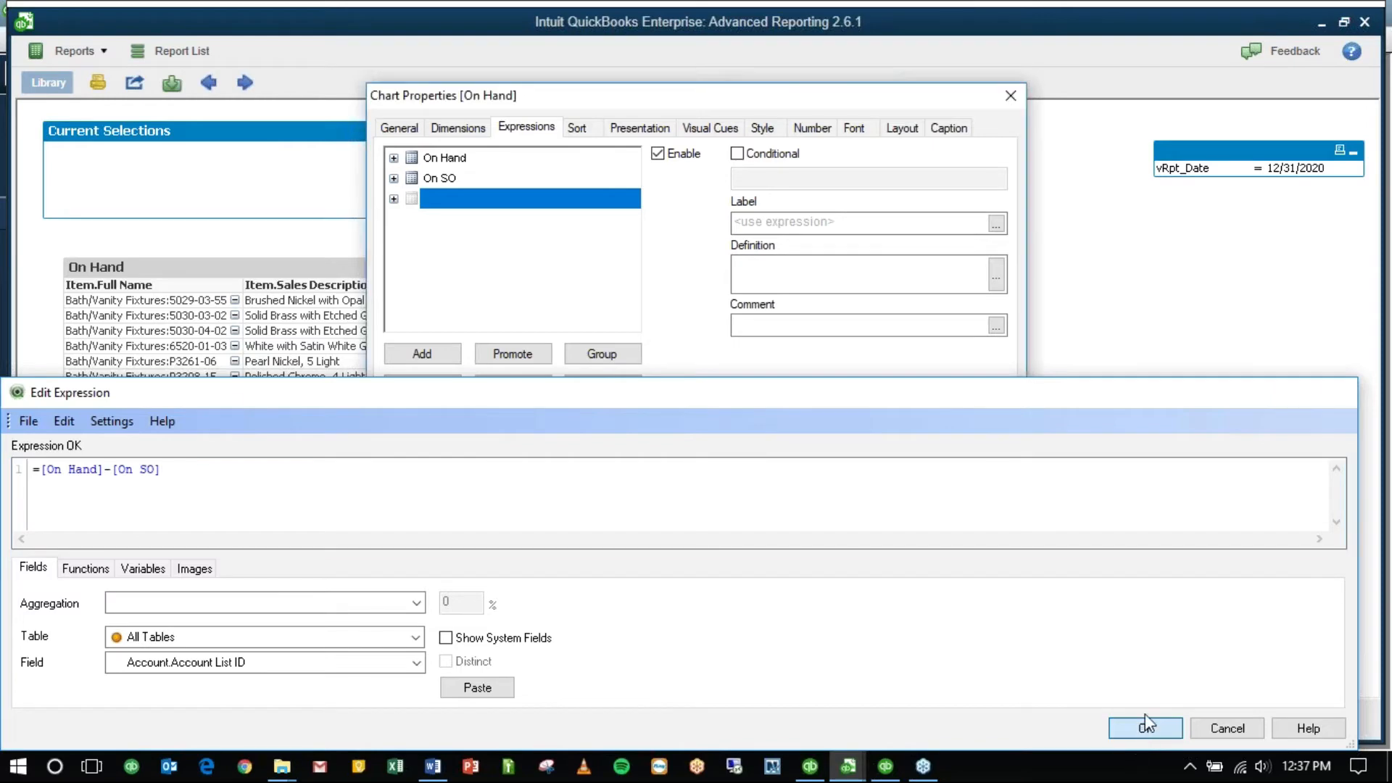
# Step: Label the expression that subtracts On SO from On Hand as Available, and accept the chart properties
pyautogui.click(814, 226)
pyautogui.write('Av')
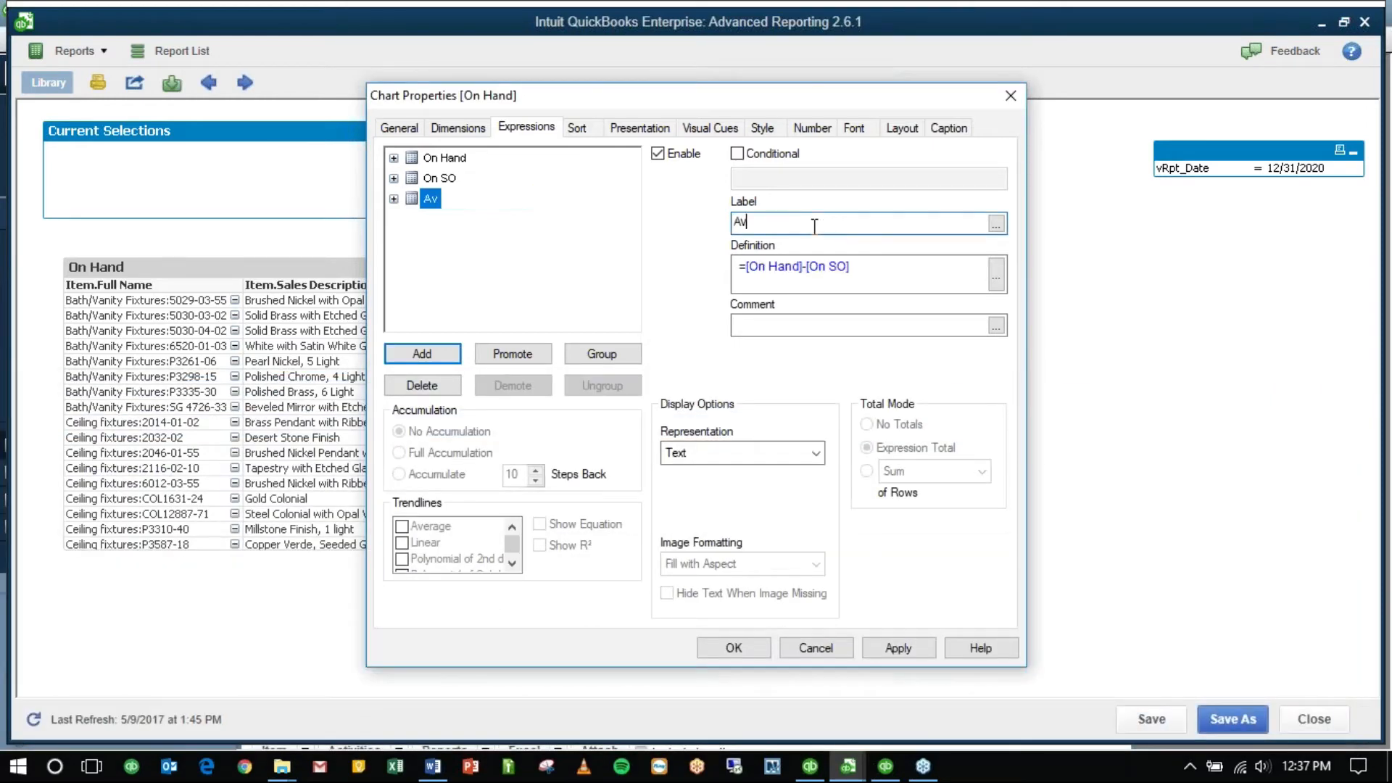
pyautogui.write('ailable')
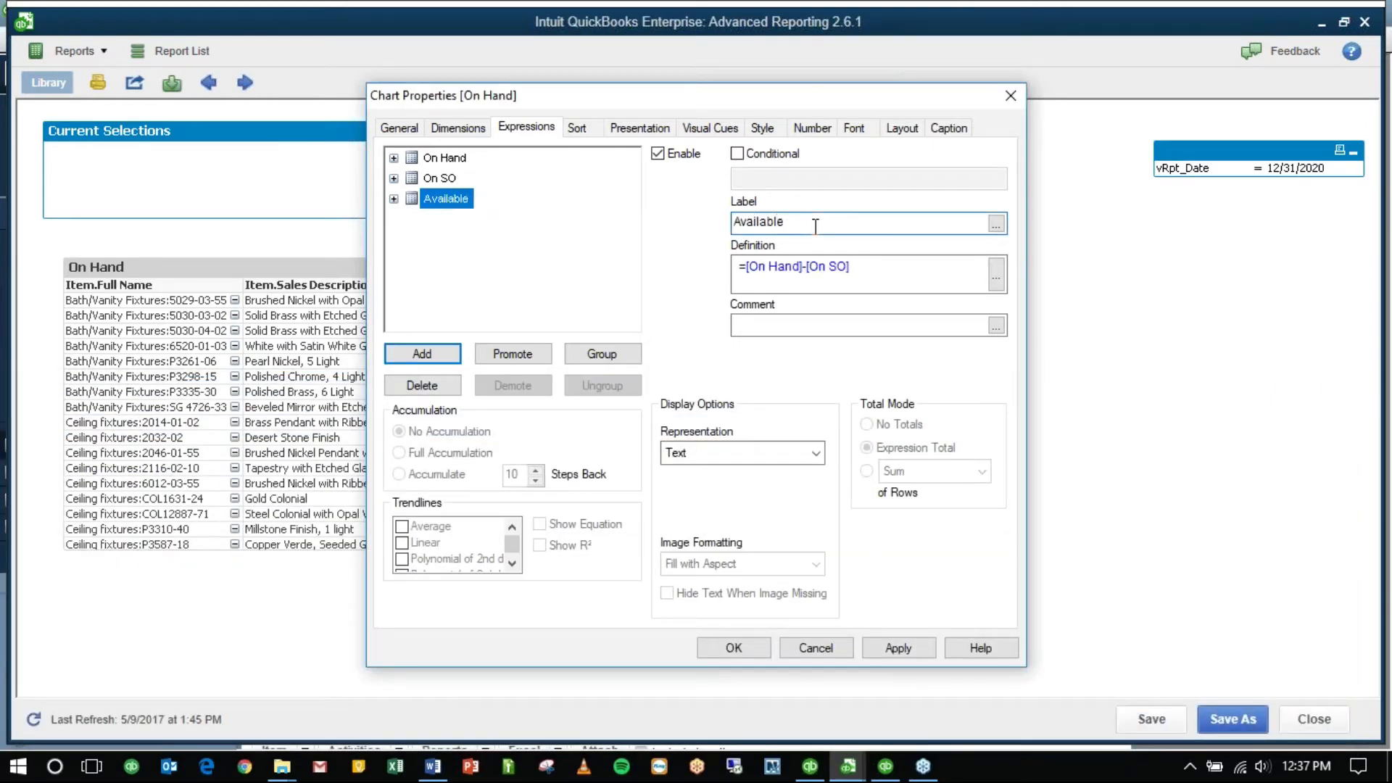
pyautogui.click(762, 645)
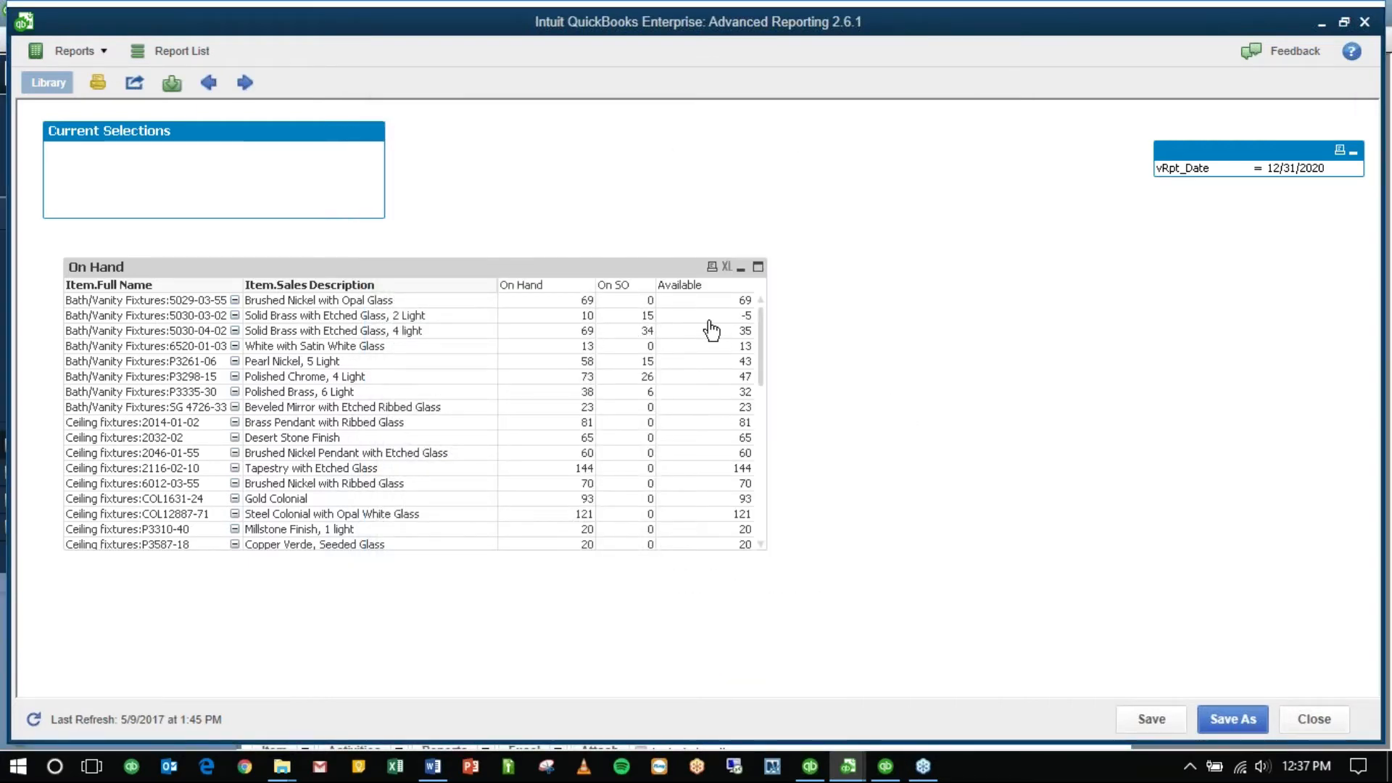
# Step: Fit the widths of the Available, On Hand and On SO columns to their contents
pyautogui.doubleClick(754, 292)
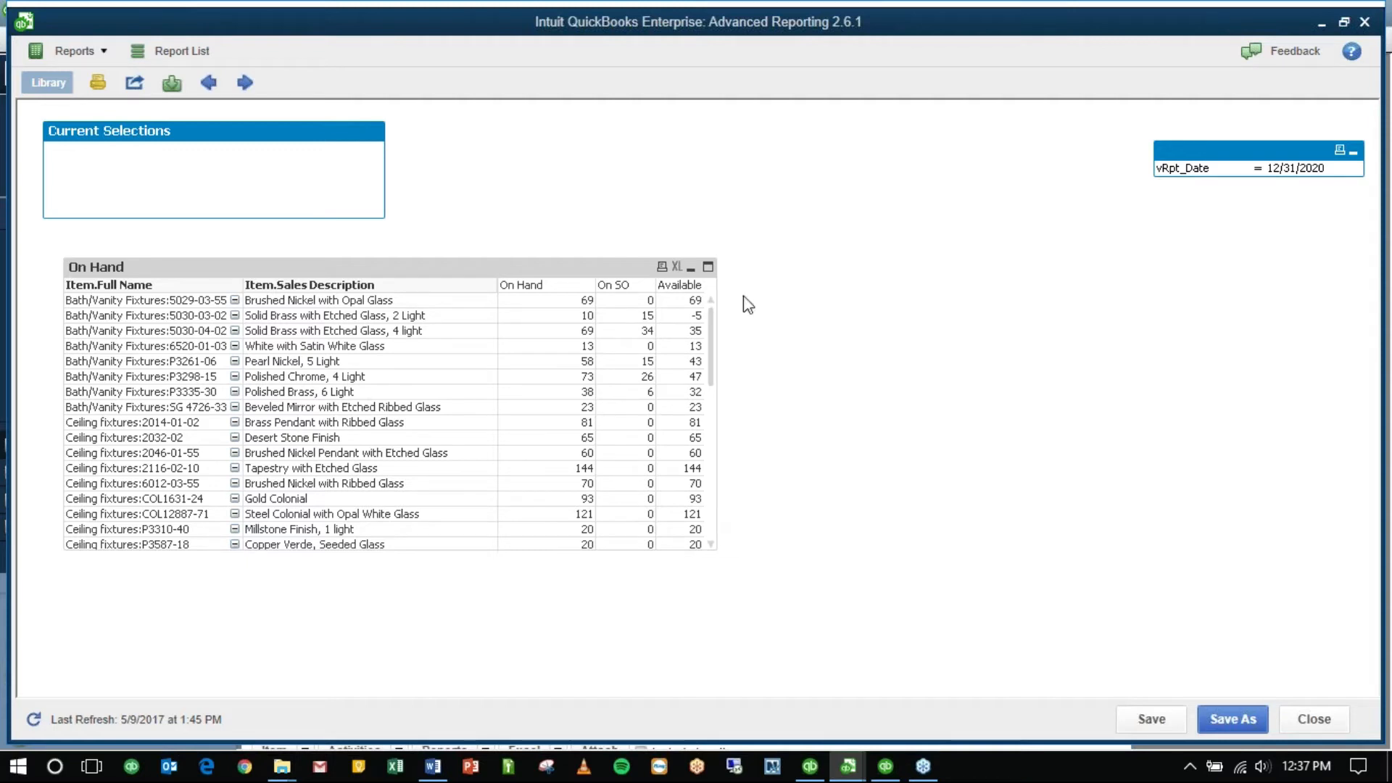
pyautogui.doubleClick(593, 285)
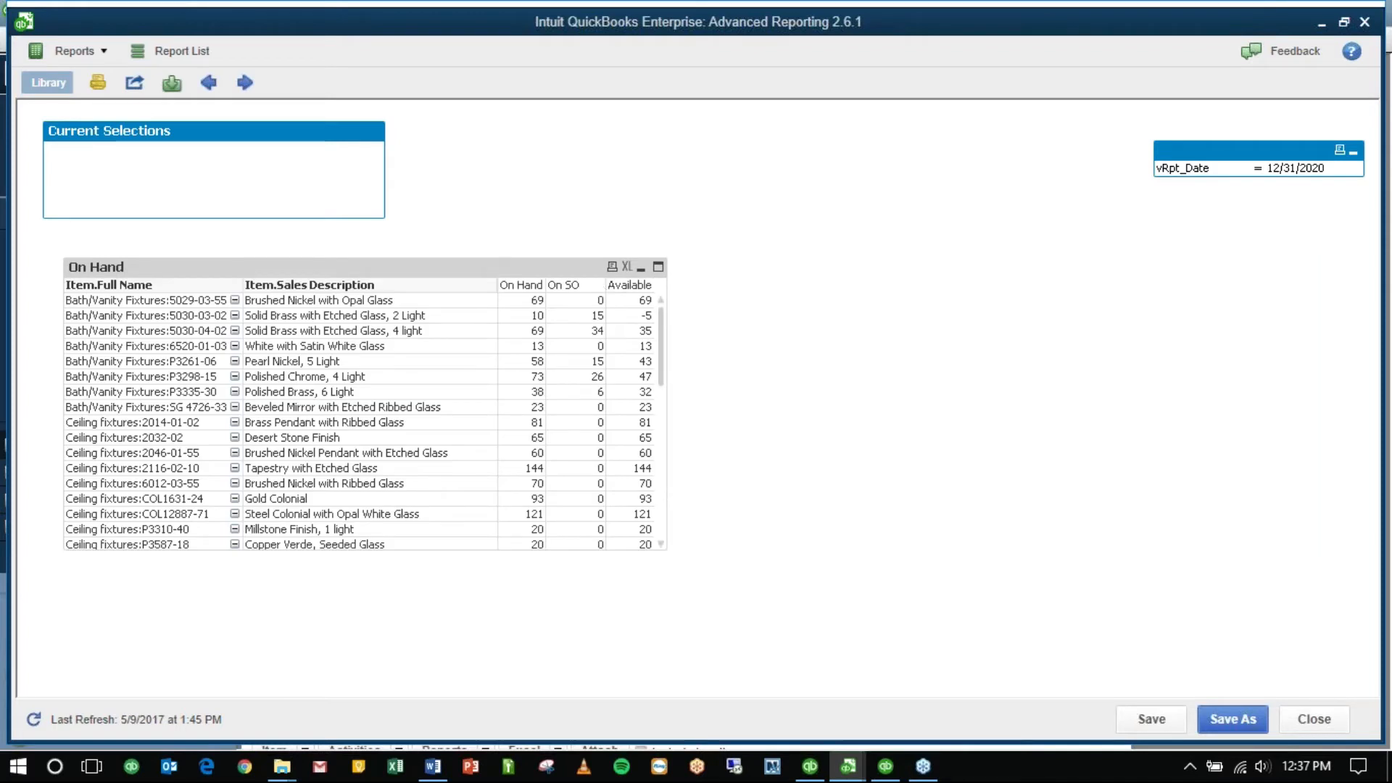
pyautogui.doubleClick(605, 285)
pyautogui.hotkey('alt', 'Tab')
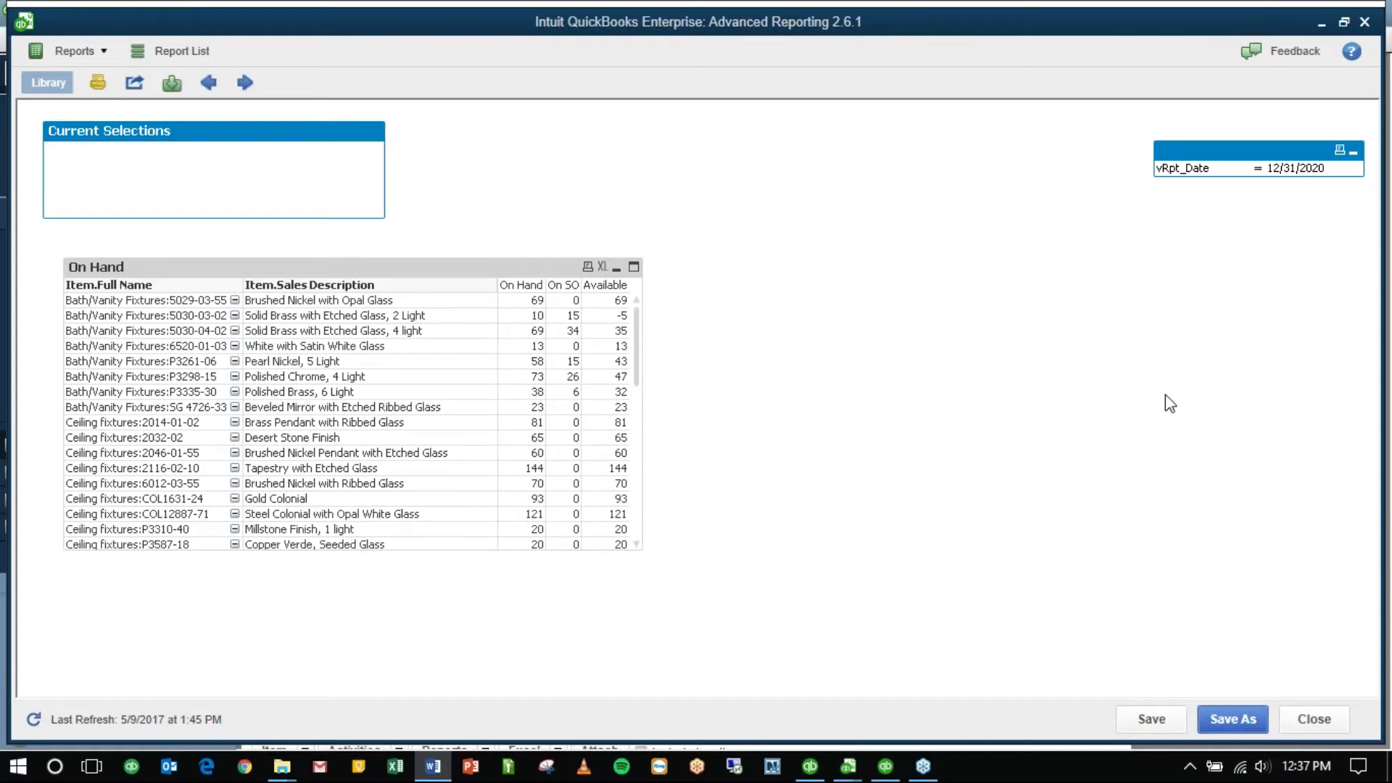
# Step: Duplicate the On SO expression within the pivot table's chart properties
pyautogui.rightClick(599, 315)
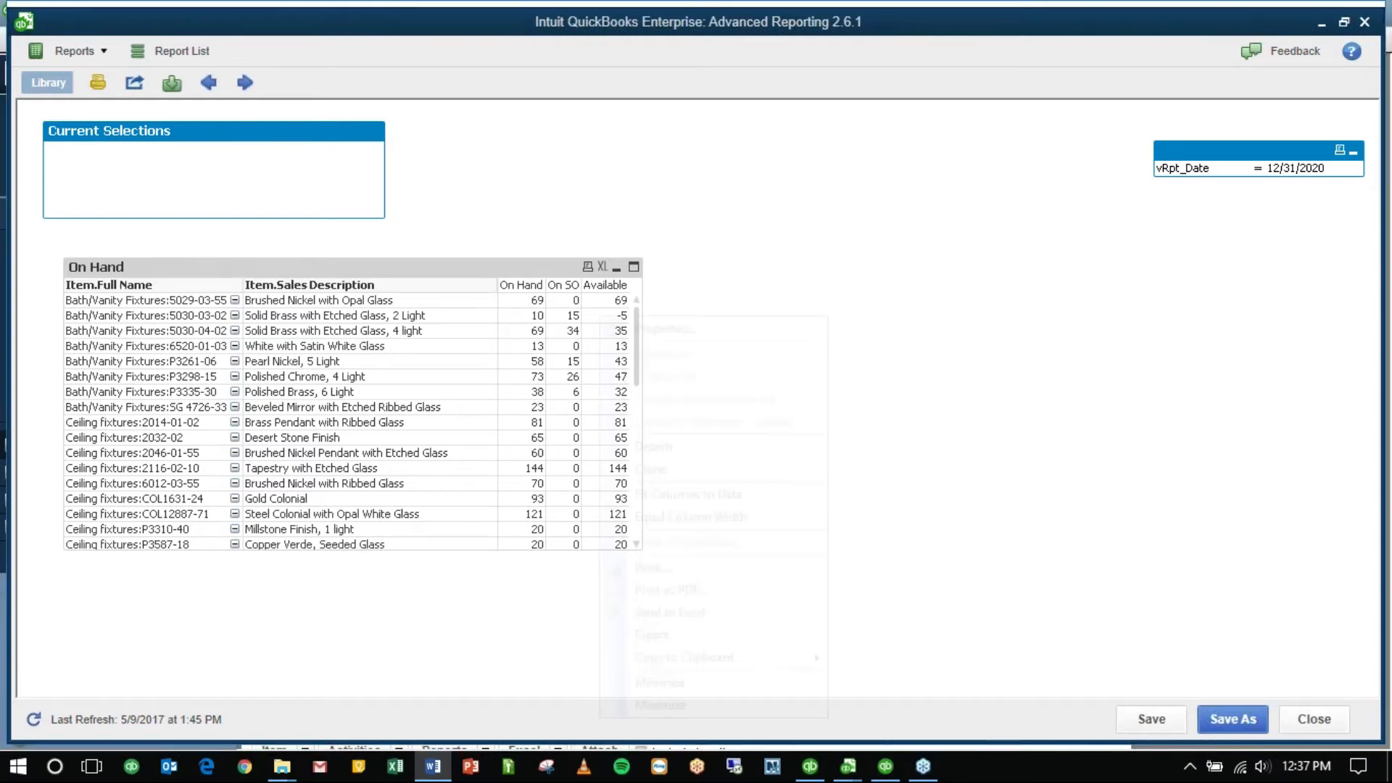
pyautogui.click(634, 323)
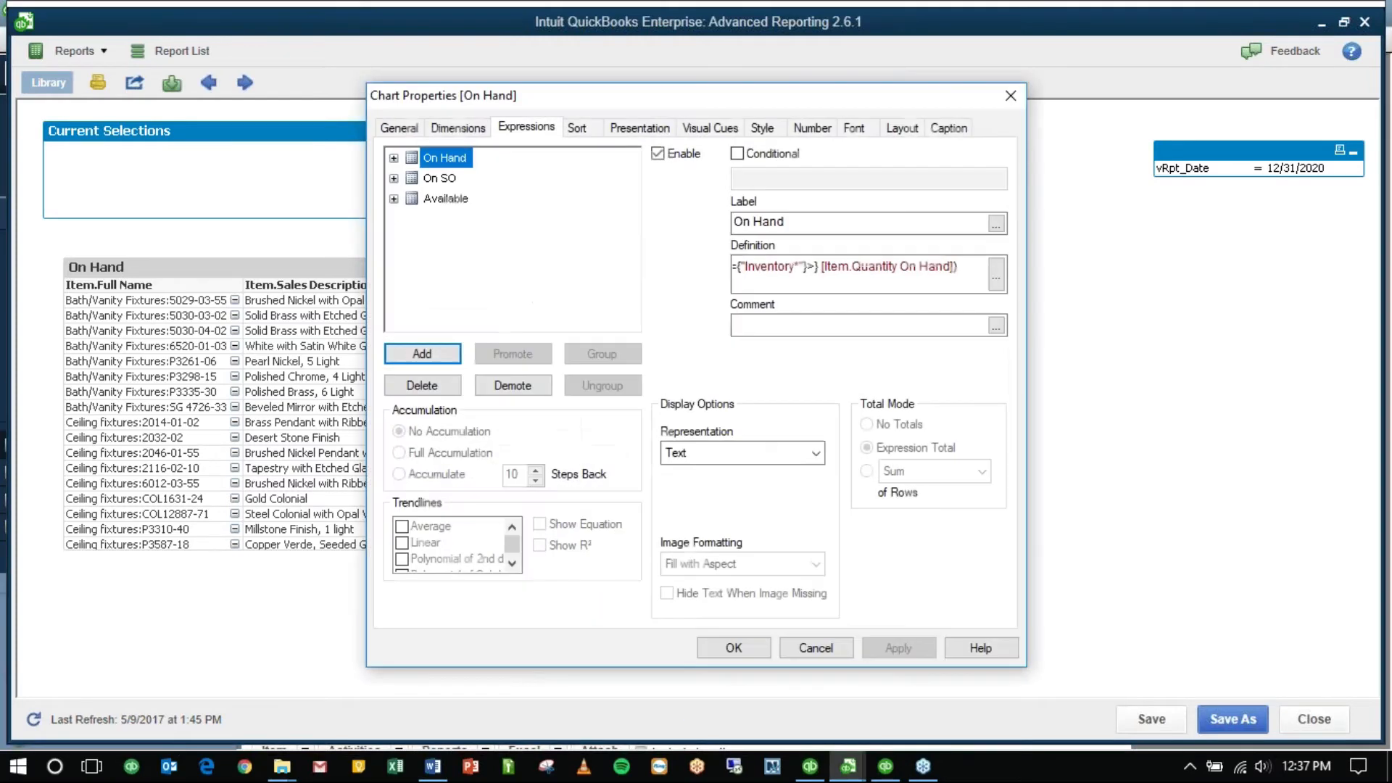
pyautogui.click(440, 179)
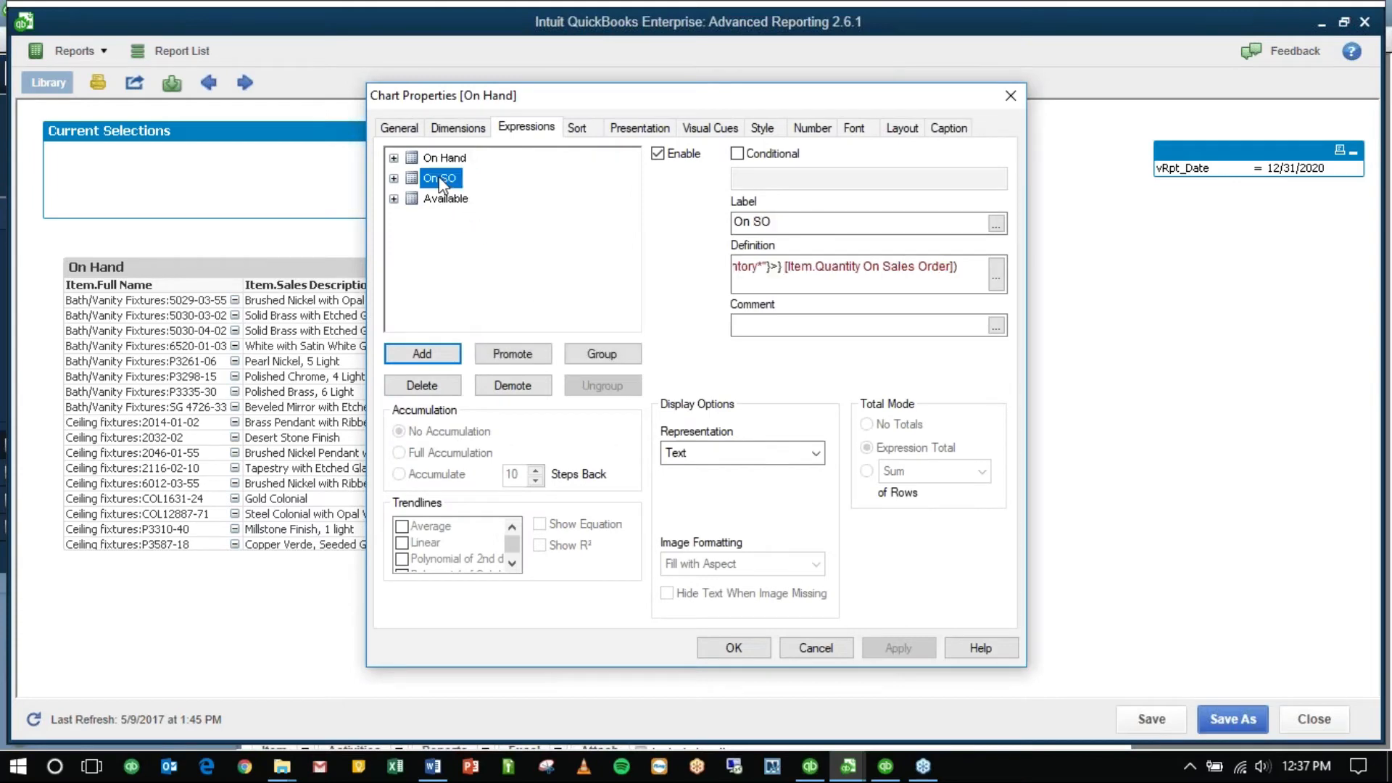
pyautogui.rightClick(440, 180)
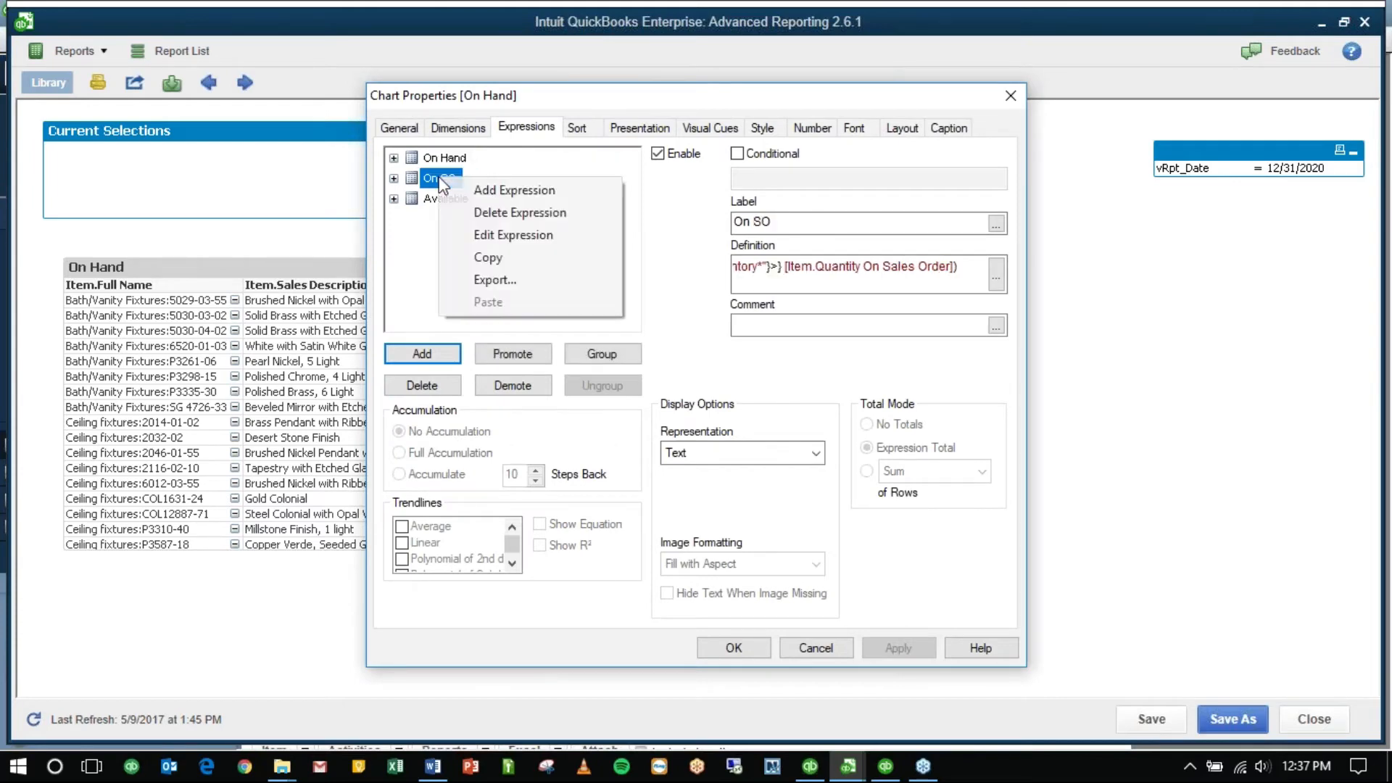
pyautogui.click(464, 257)
pyautogui.rightClick(457, 254)
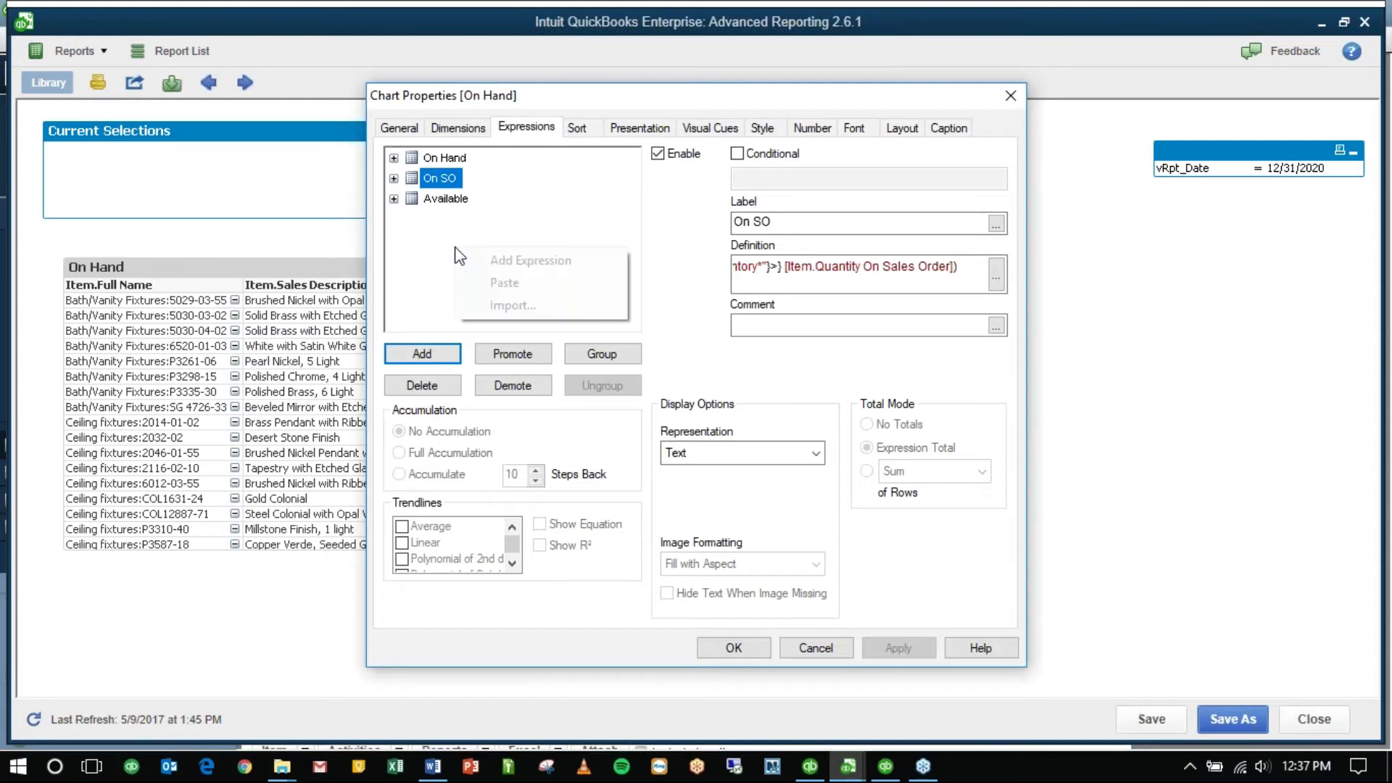
pyautogui.click(505, 282)
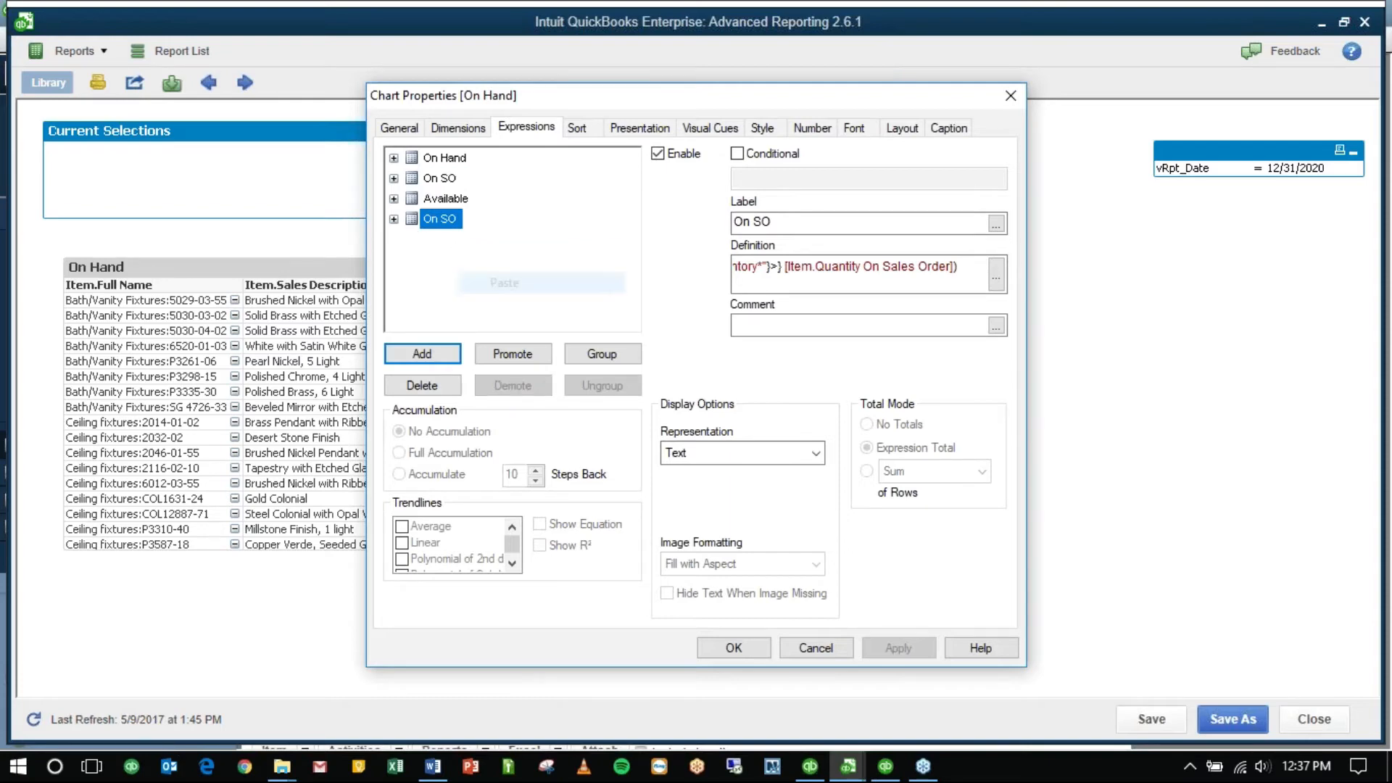
# Step: Change the summed field in the duplicated On SO definition to [Item.Quantity On Order]
pyautogui.doubleClick(443, 219)
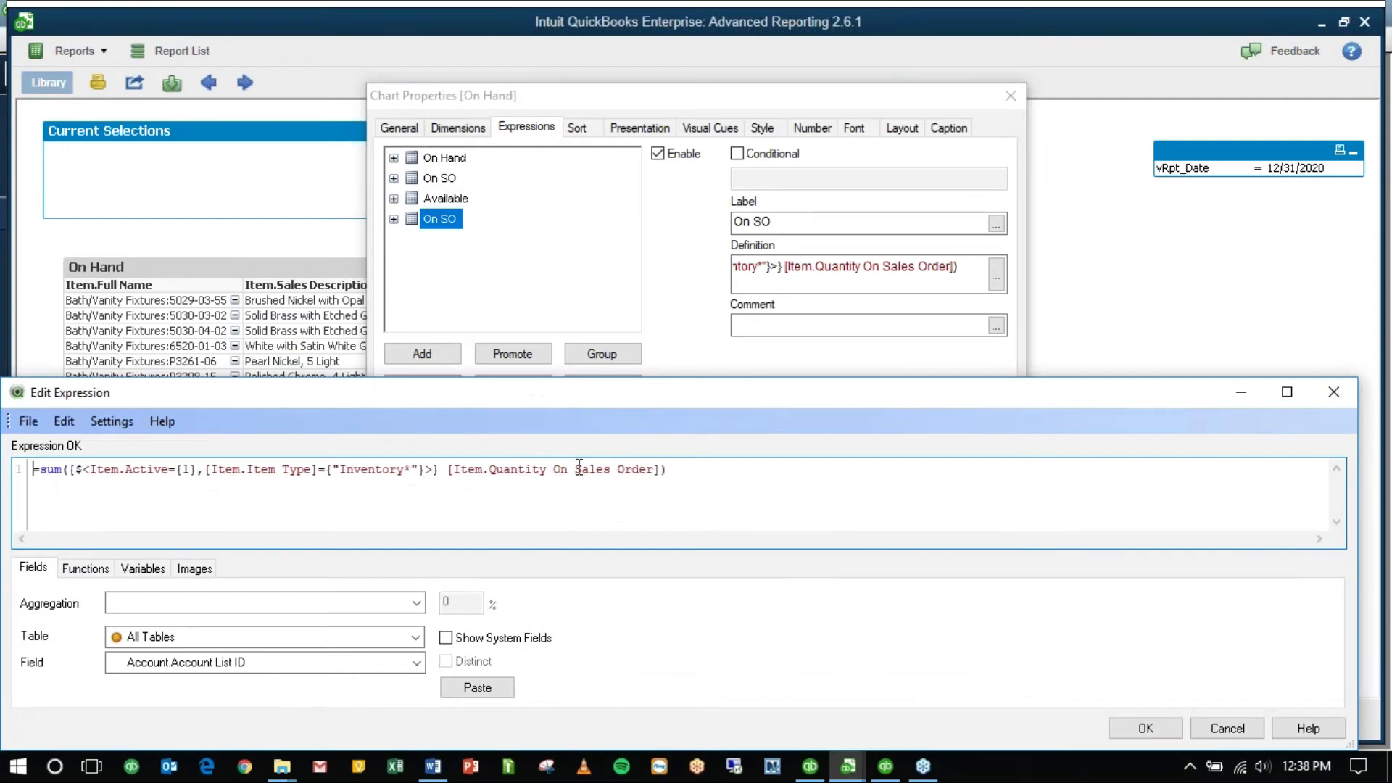
pyautogui.doubleClick(592, 469)
pyautogui.press('Delete')
pyautogui.press('Delete')
pyautogui.click(1138, 728)
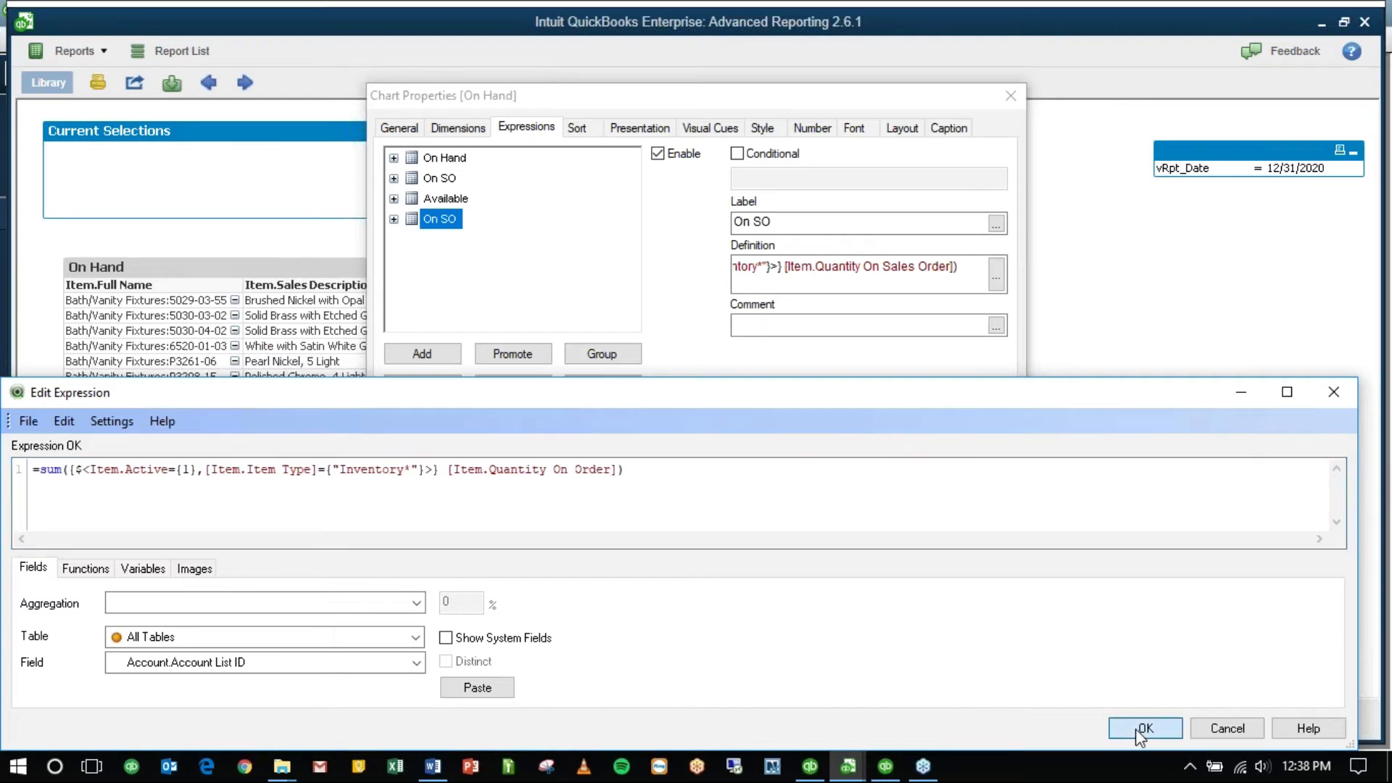
# Step: Relabel the duplicated expression as On PO and accept the chart properties
pyautogui.moveTo(760, 221); pyautogui.dragTo(752, 221)
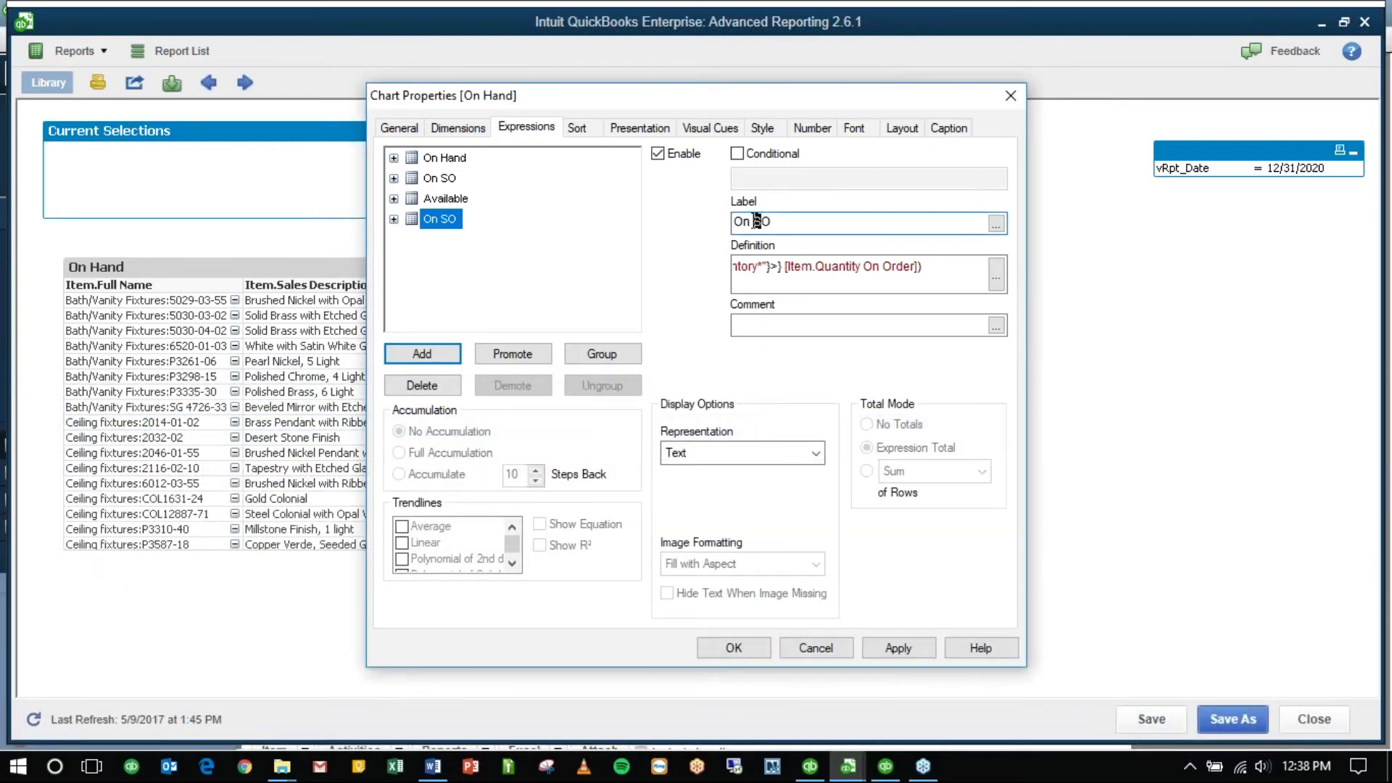
pyautogui.write('P')
pyautogui.click(734, 646)
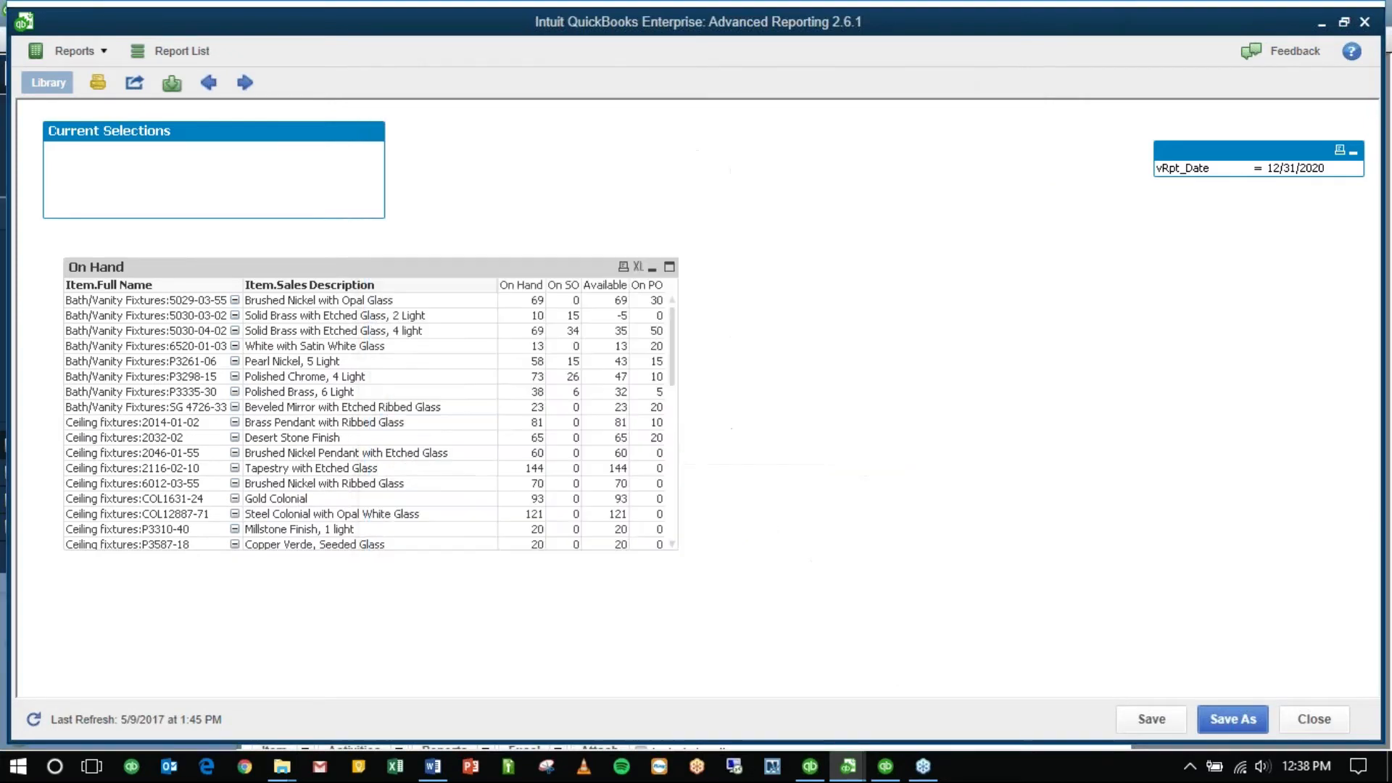
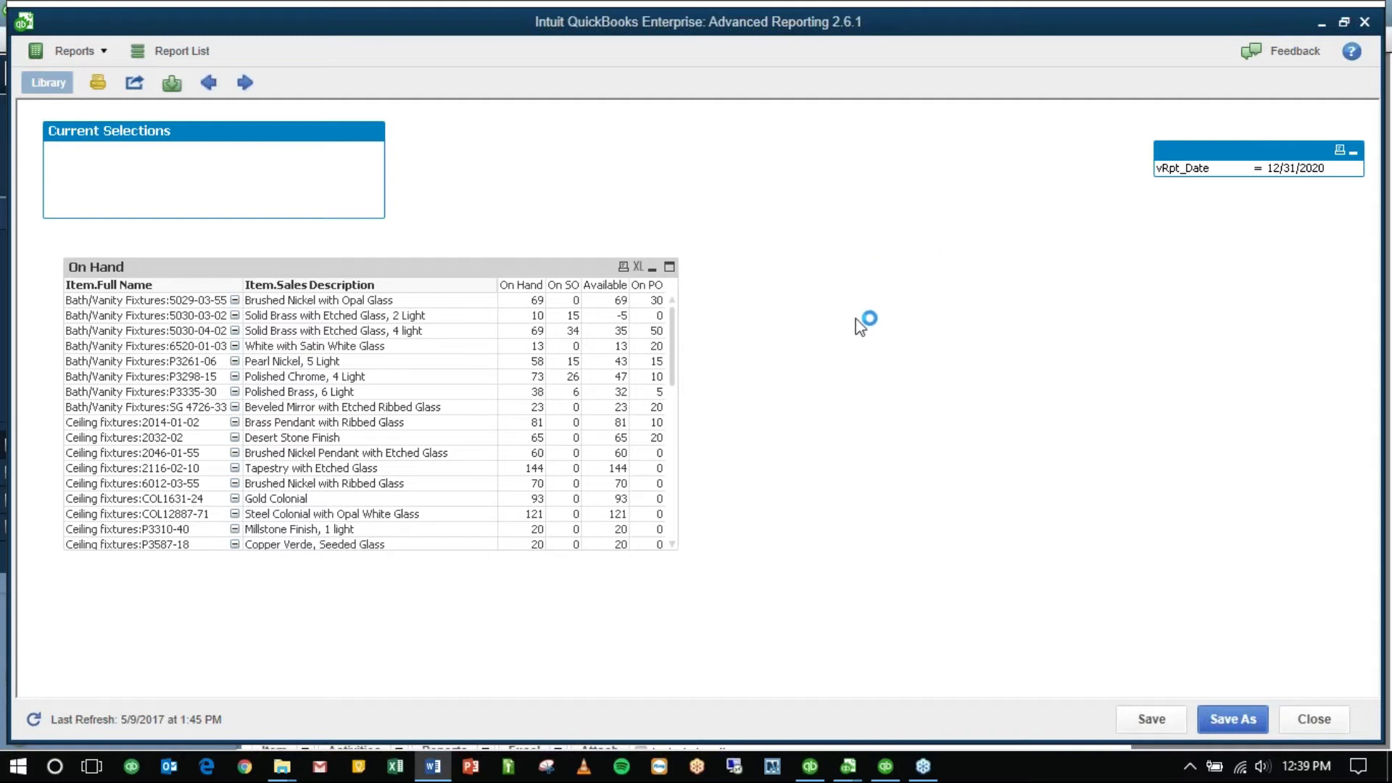
# Step: Add a fifth expression to the pivot table and begin its definition with =sum(
pyautogui.rightClick(560, 273)
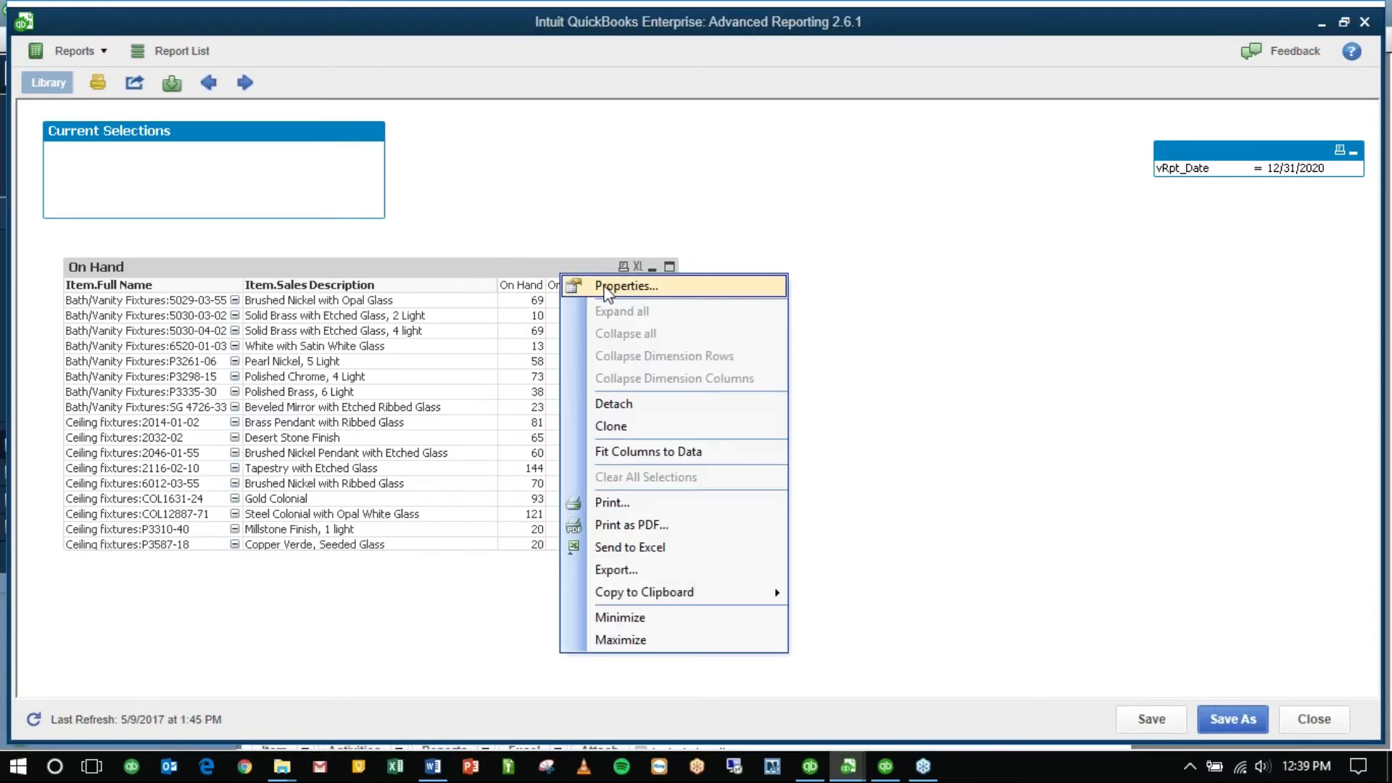
pyautogui.click(604, 287)
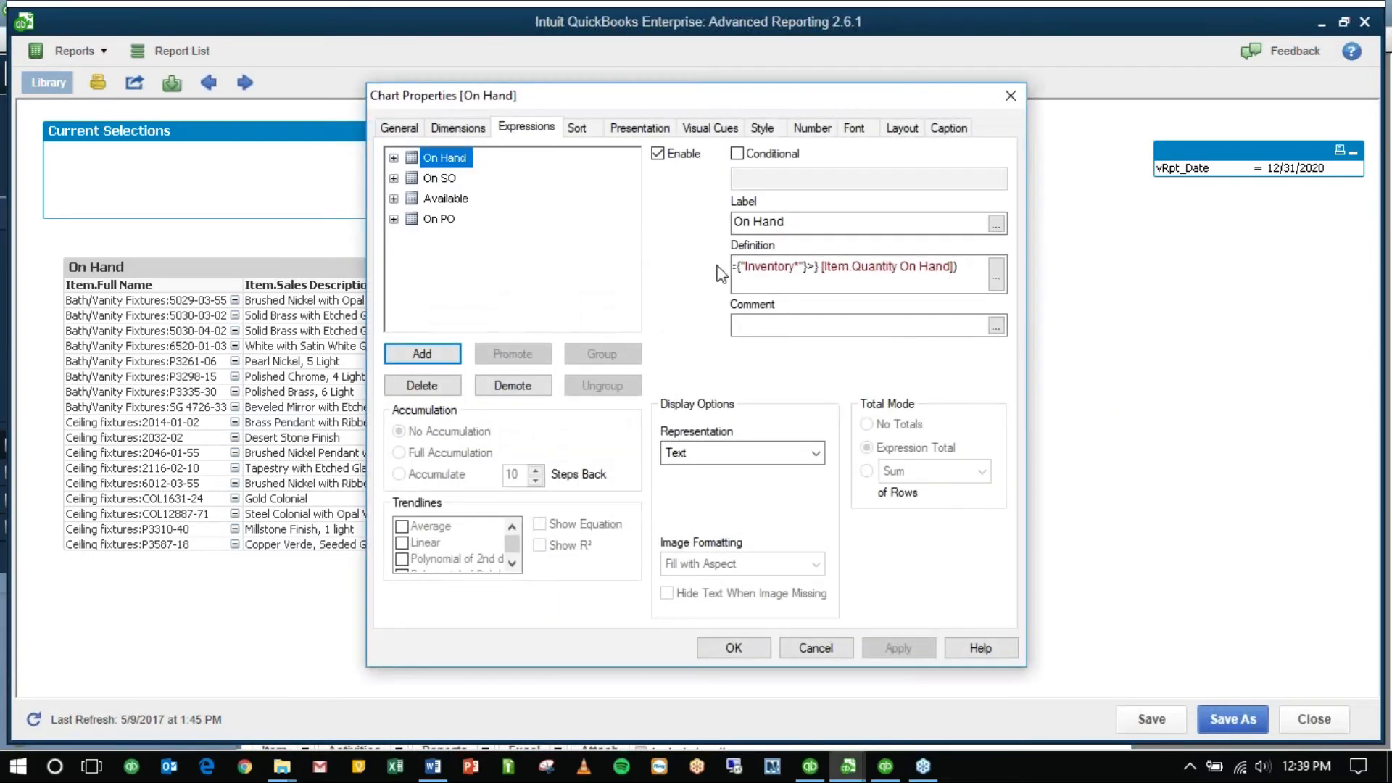
pyautogui.click(434, 357)
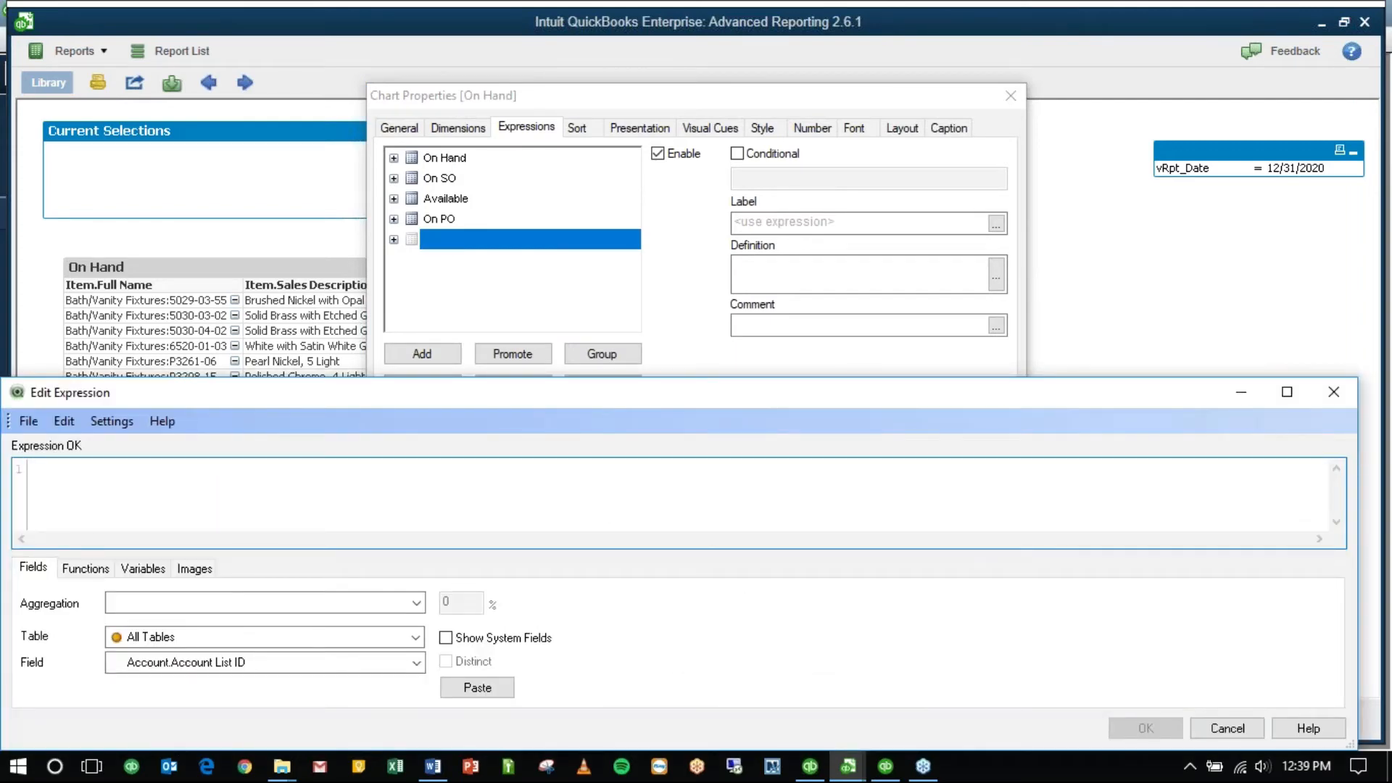
pyautogui.write('=')
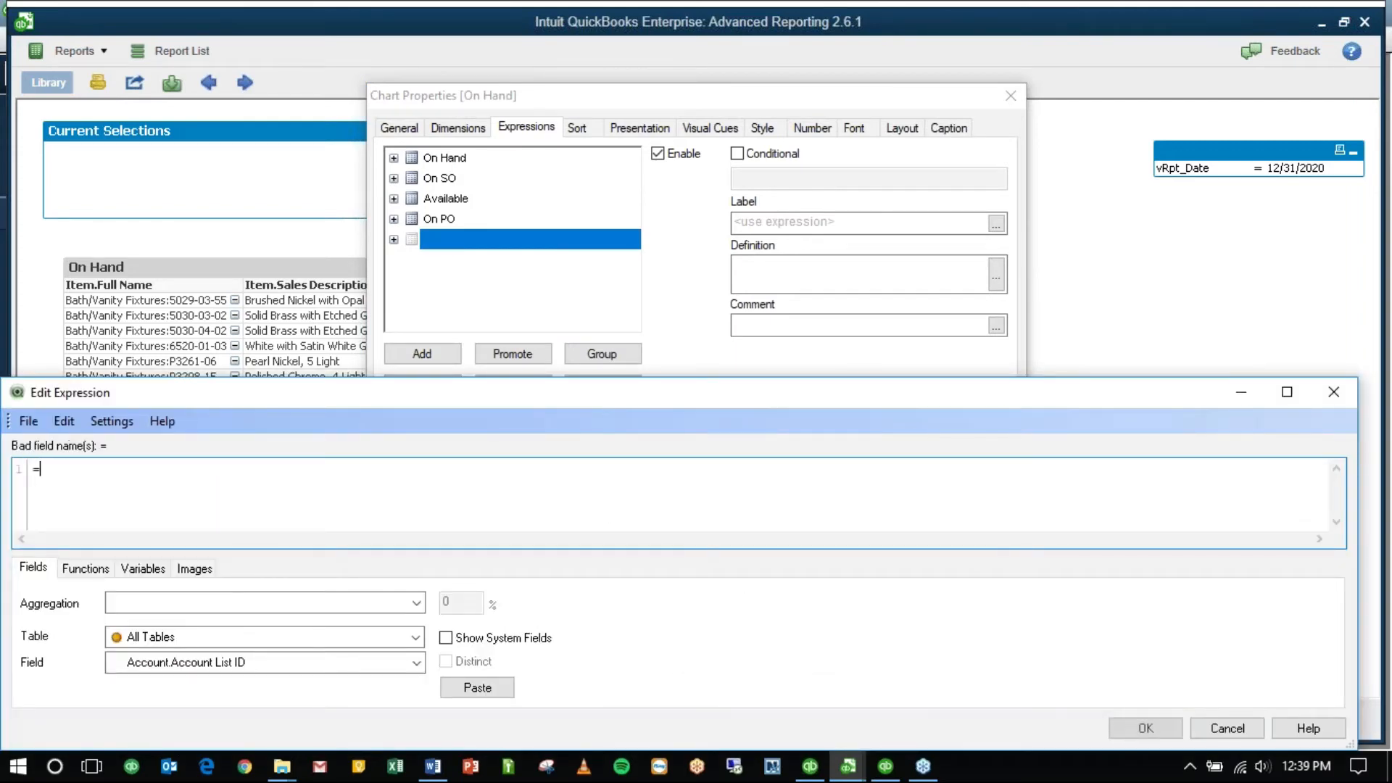
pyautogui.write('sum(')
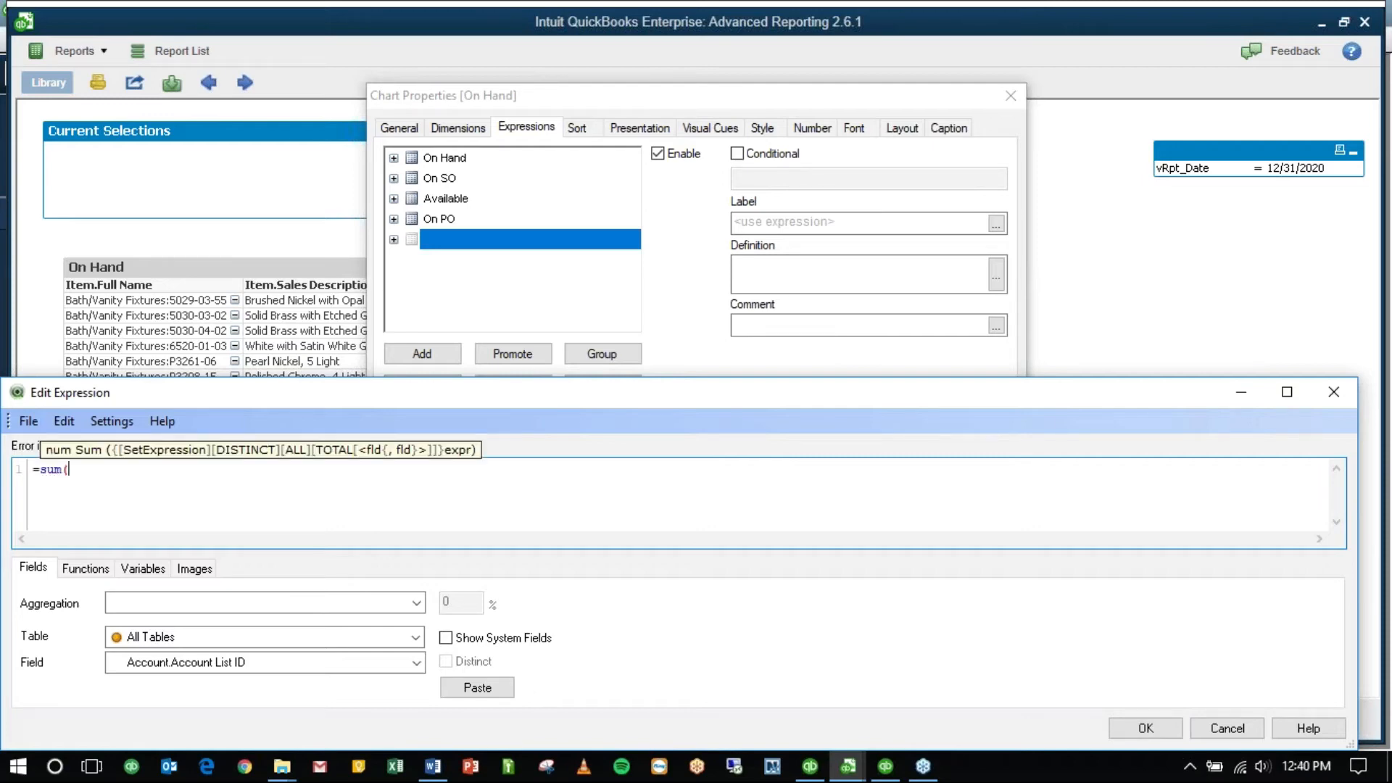
pyautogui.hotkey('alt', 'Tab')
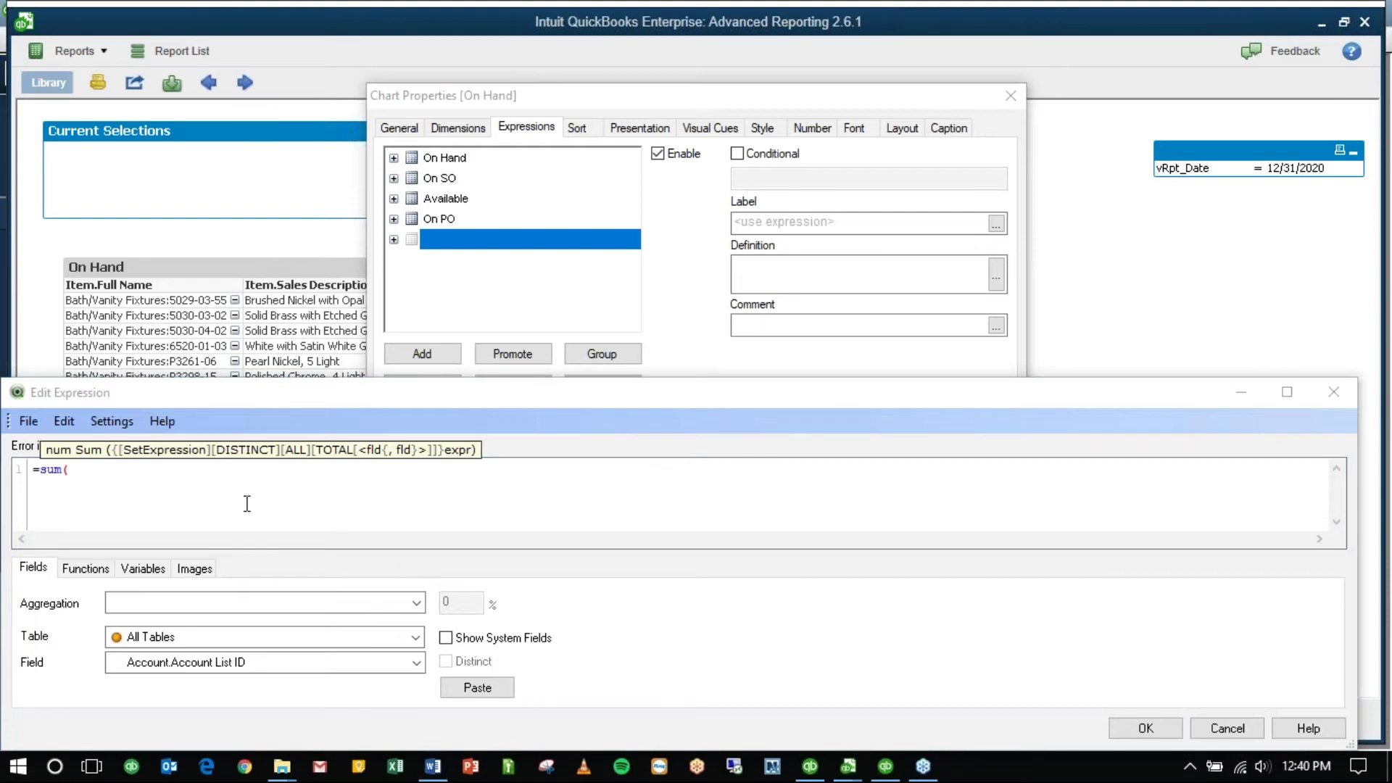
pyautogui.click(240, 479)
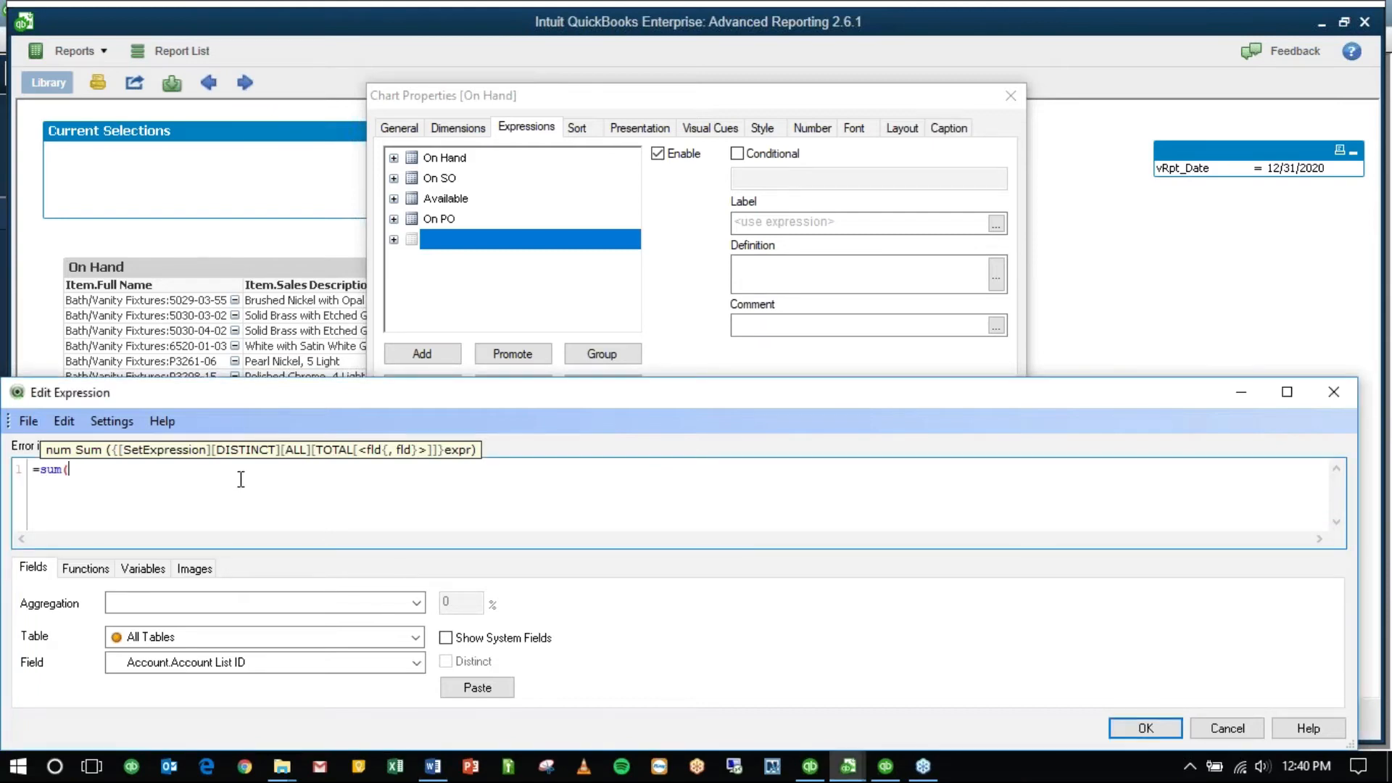
# Step: Open a set expression in the sum and limit [Transactions.Txn Type] to Sales Receipt, Invoice and Credit Memo
pyautogui.write('{$<')
pyautogui.write('tra')
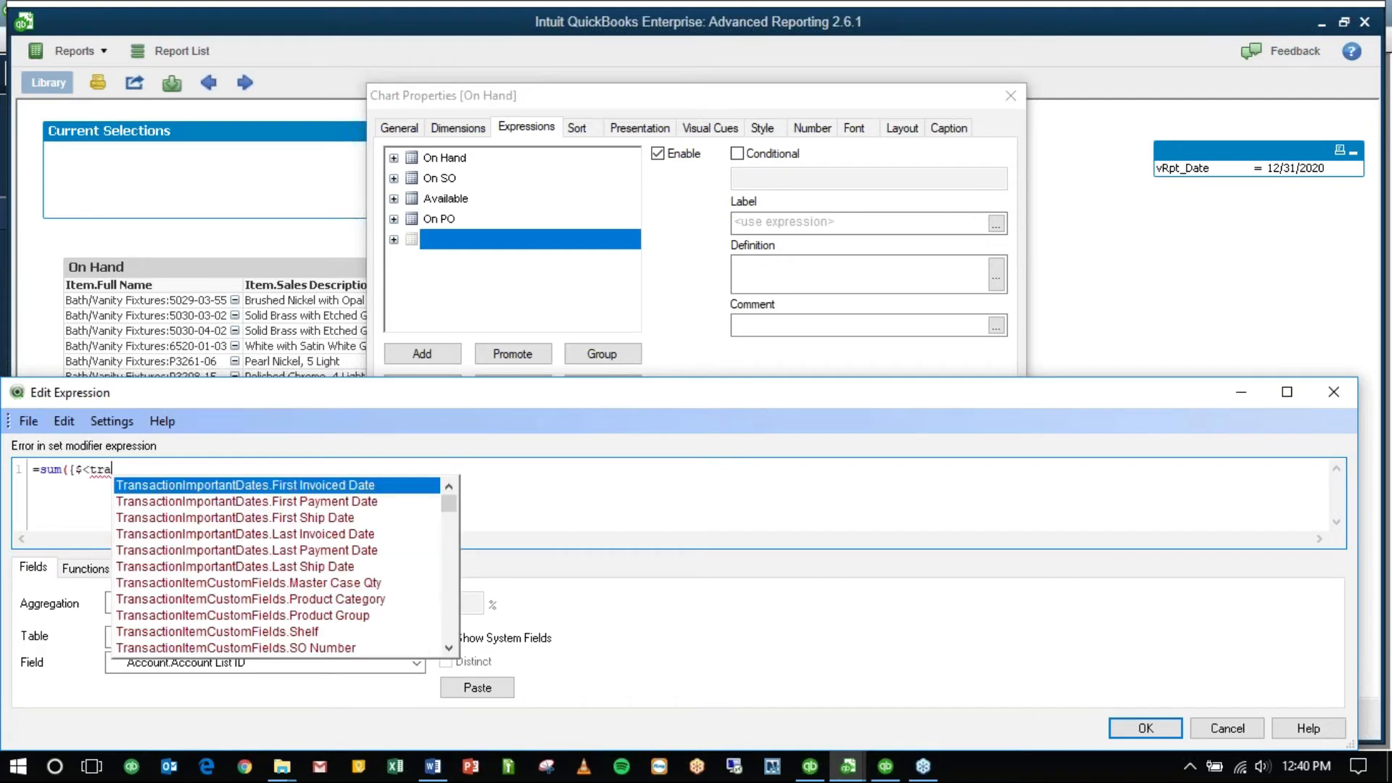
pyautogui.write('nsactio')
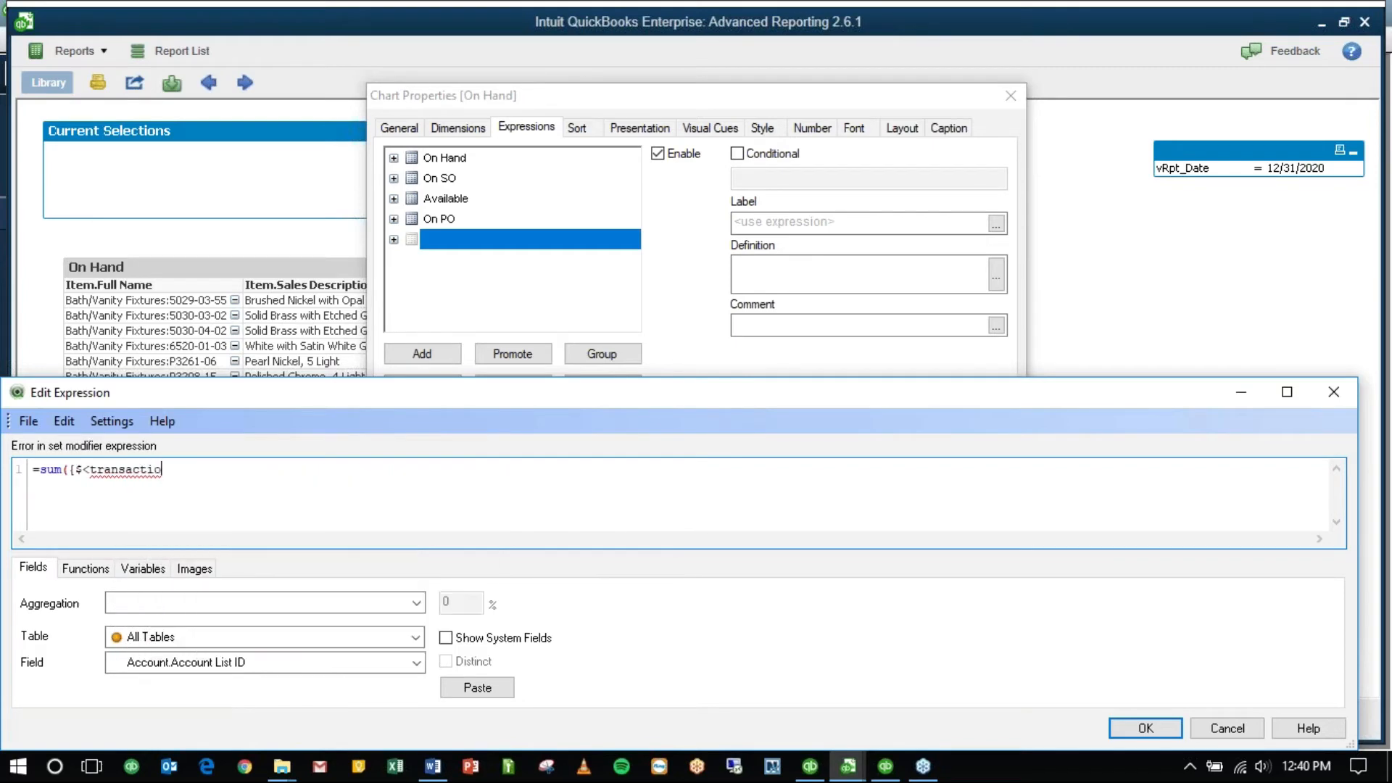
pyautogui.write('ns.')
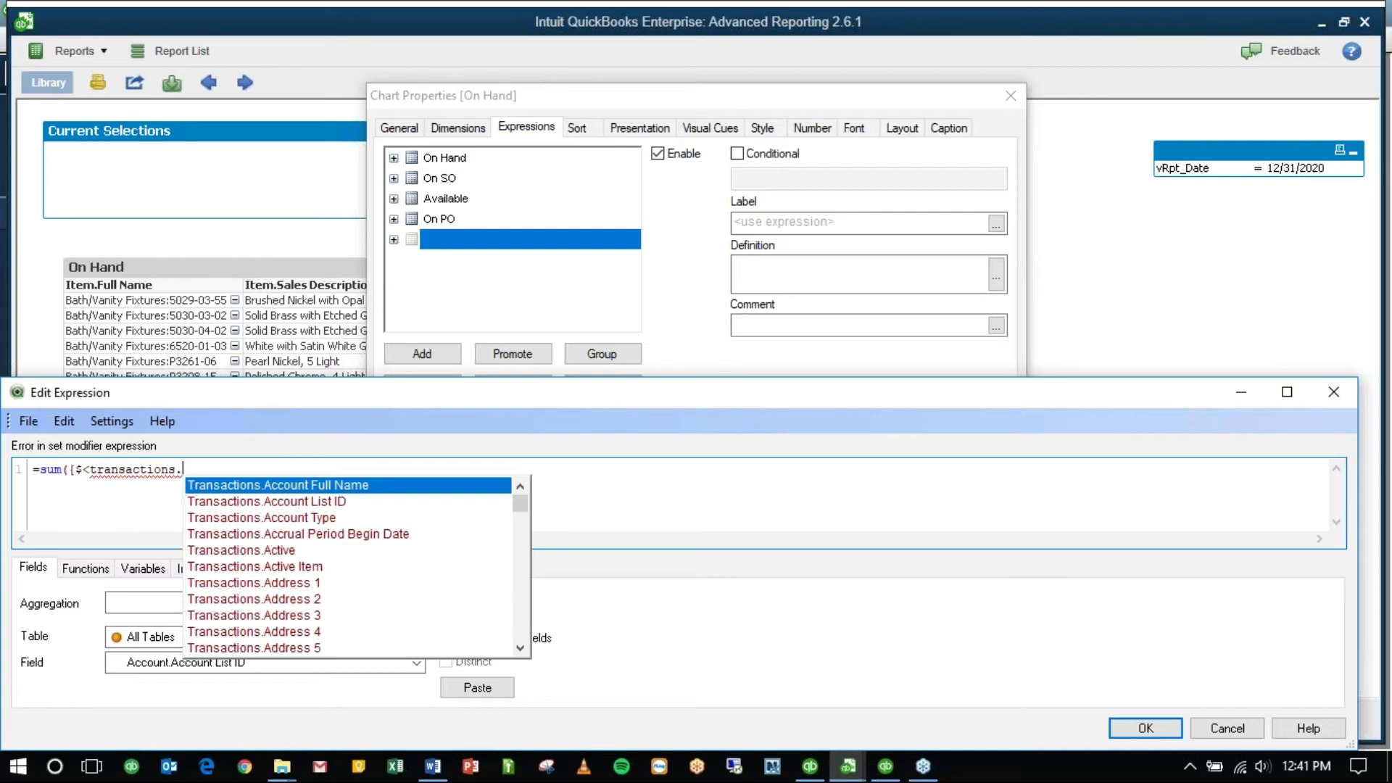
pyautogui.write('txn')
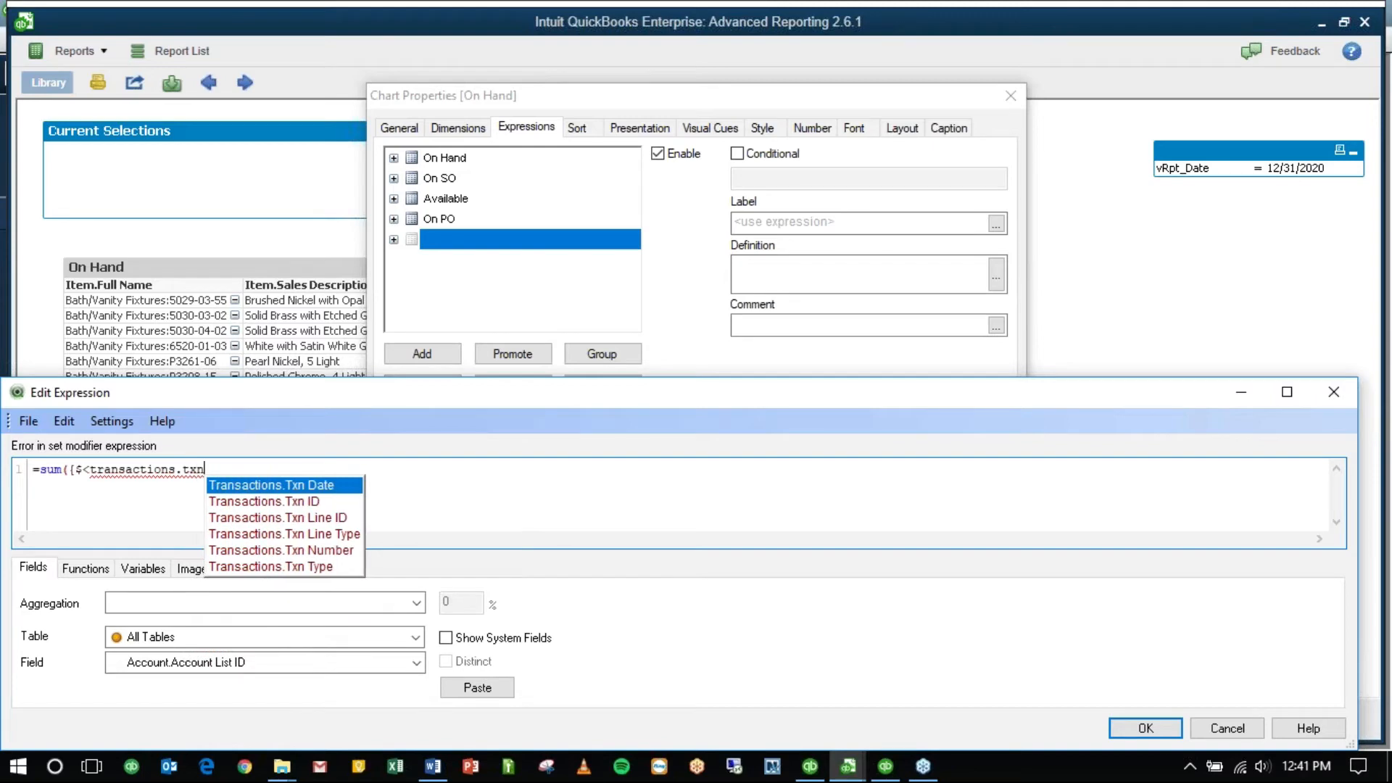
pyautogui.doubleClick(312, 568)
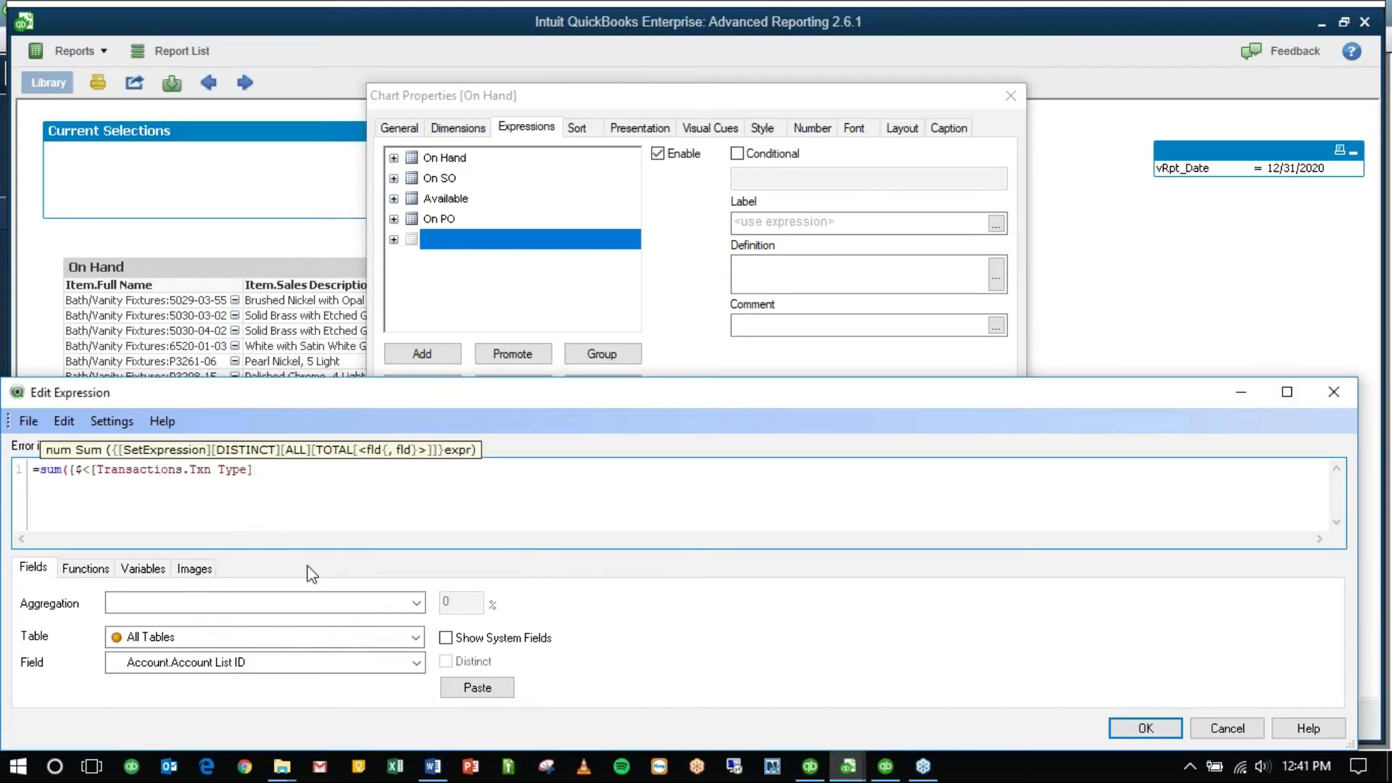
pyautogui.write('={"Sales Receipt","Invoiv')
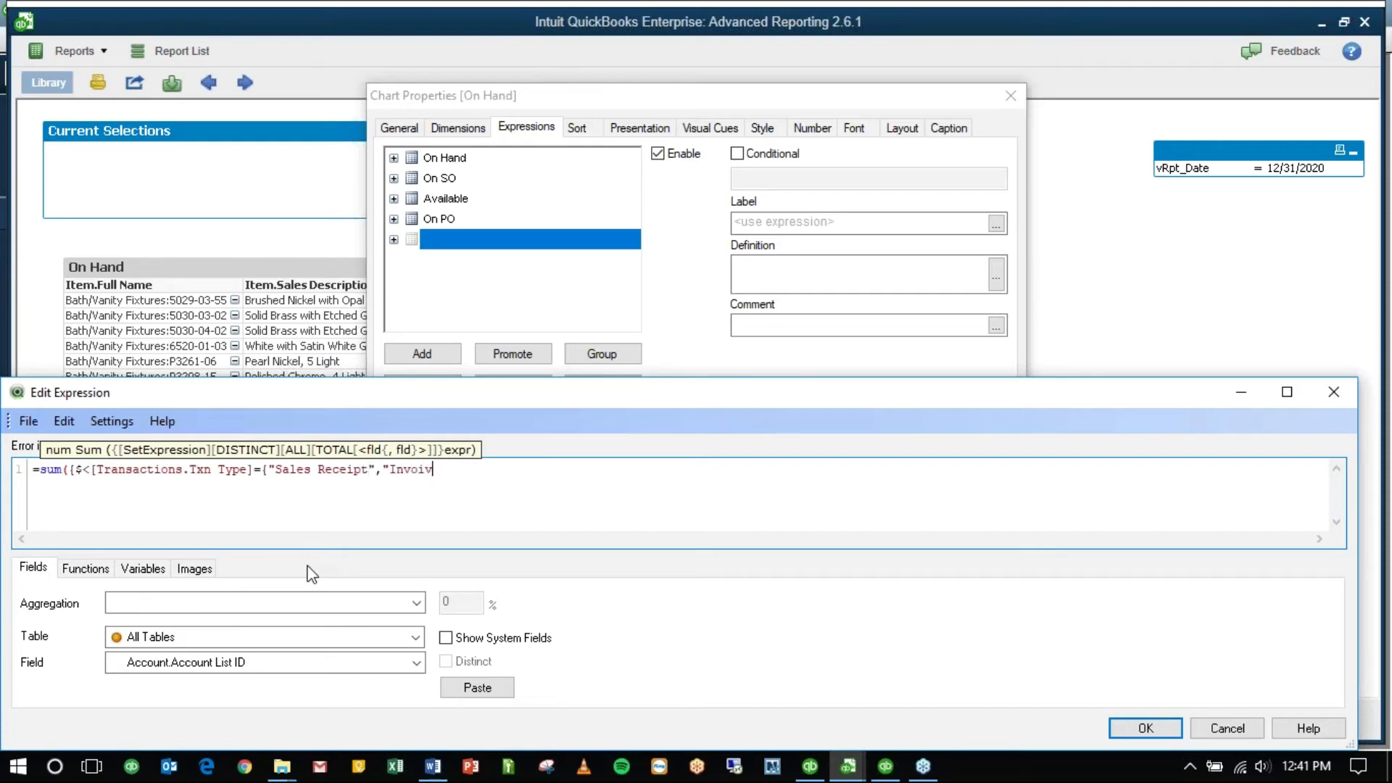
pyautogui.press('BackSpace')
pyautogui.write('ce","Credit Memo"}')
# Step: Add set conditions restricting [Item.Item Type] to Inventory* and Item.Active to 1
pyautogui.write(',item')
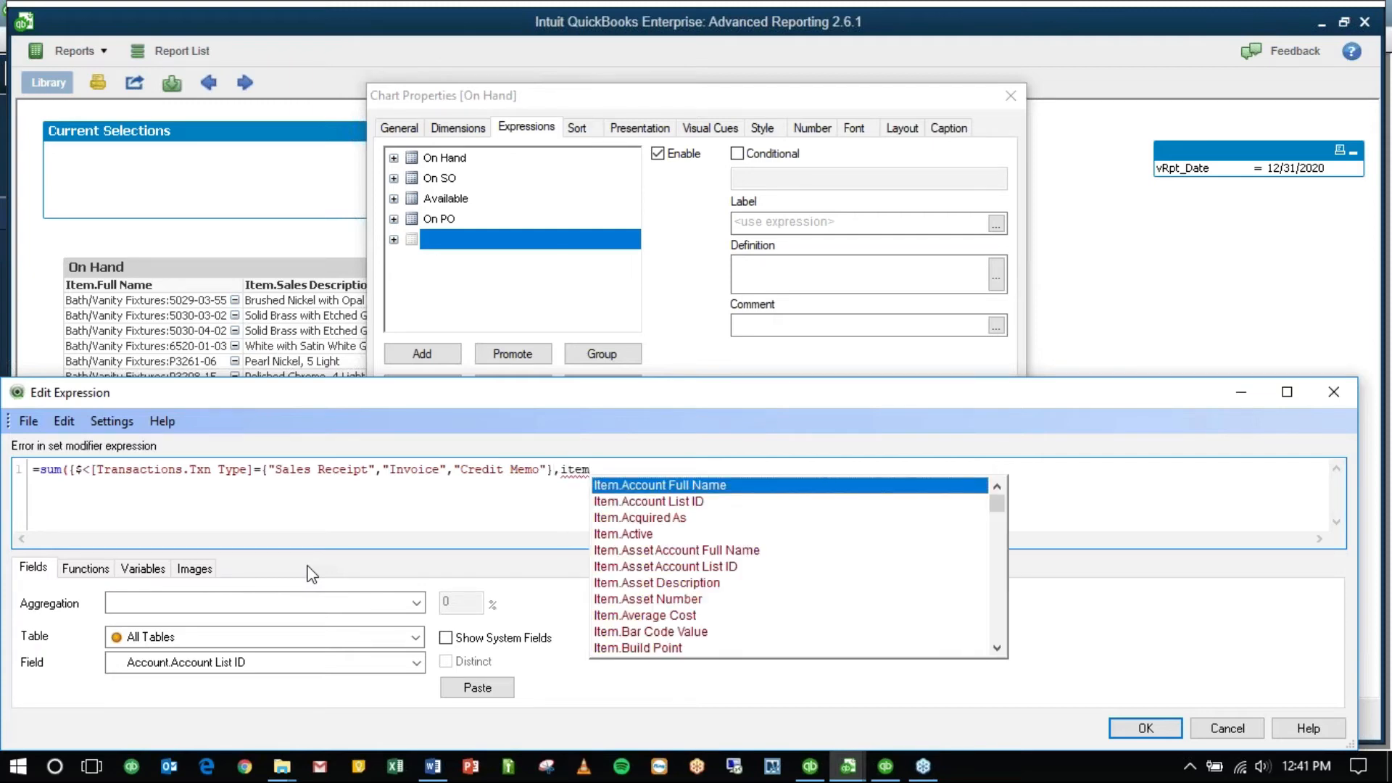
pyautogui.write('.')
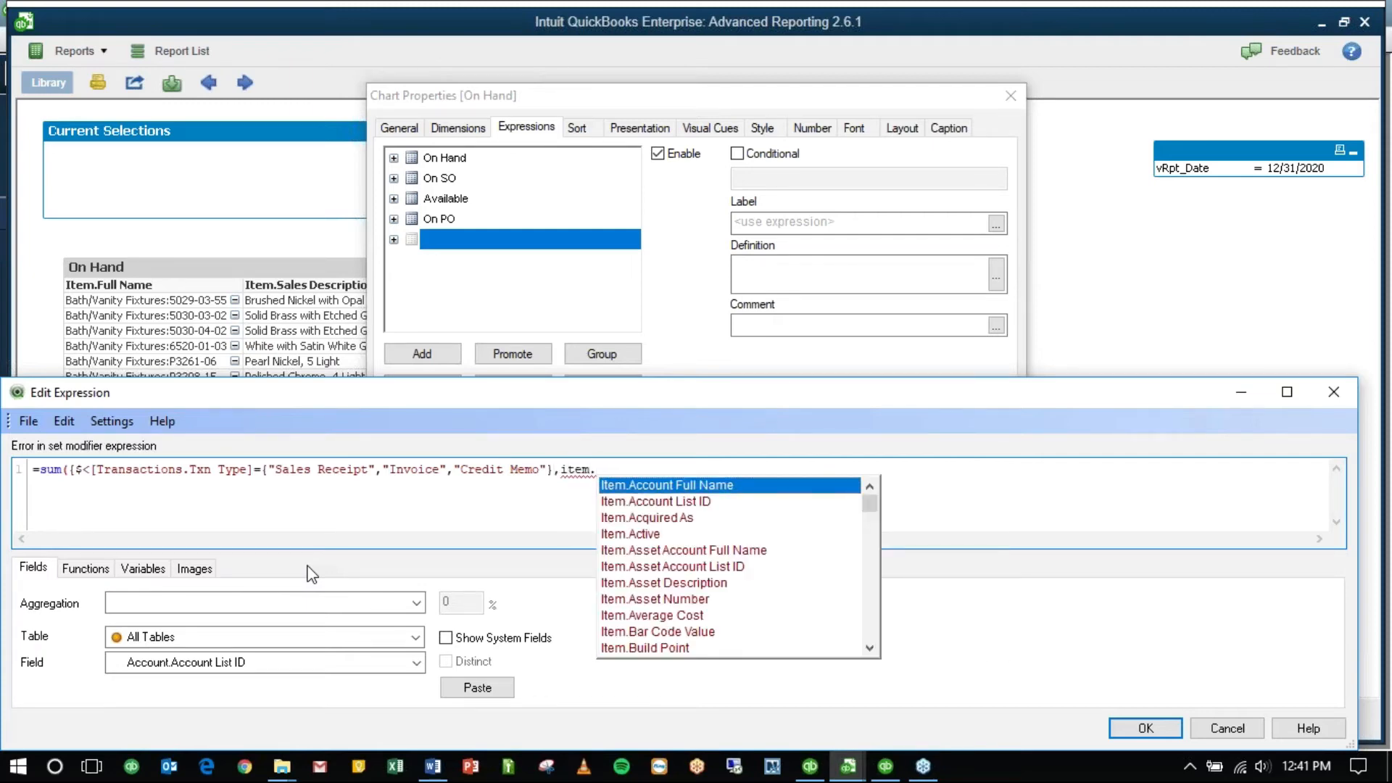
pyautogui.write('item')
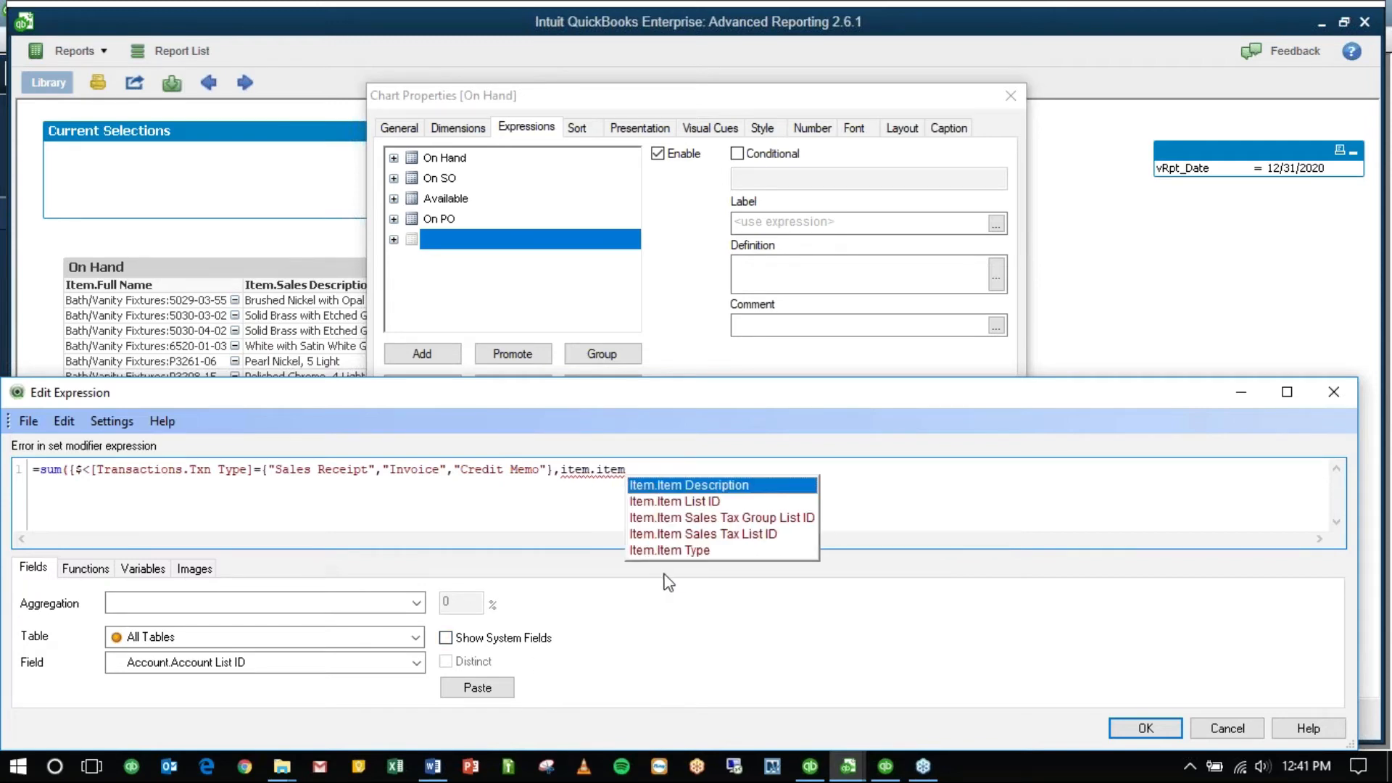
pyautogui.doubleClick(675, 551)
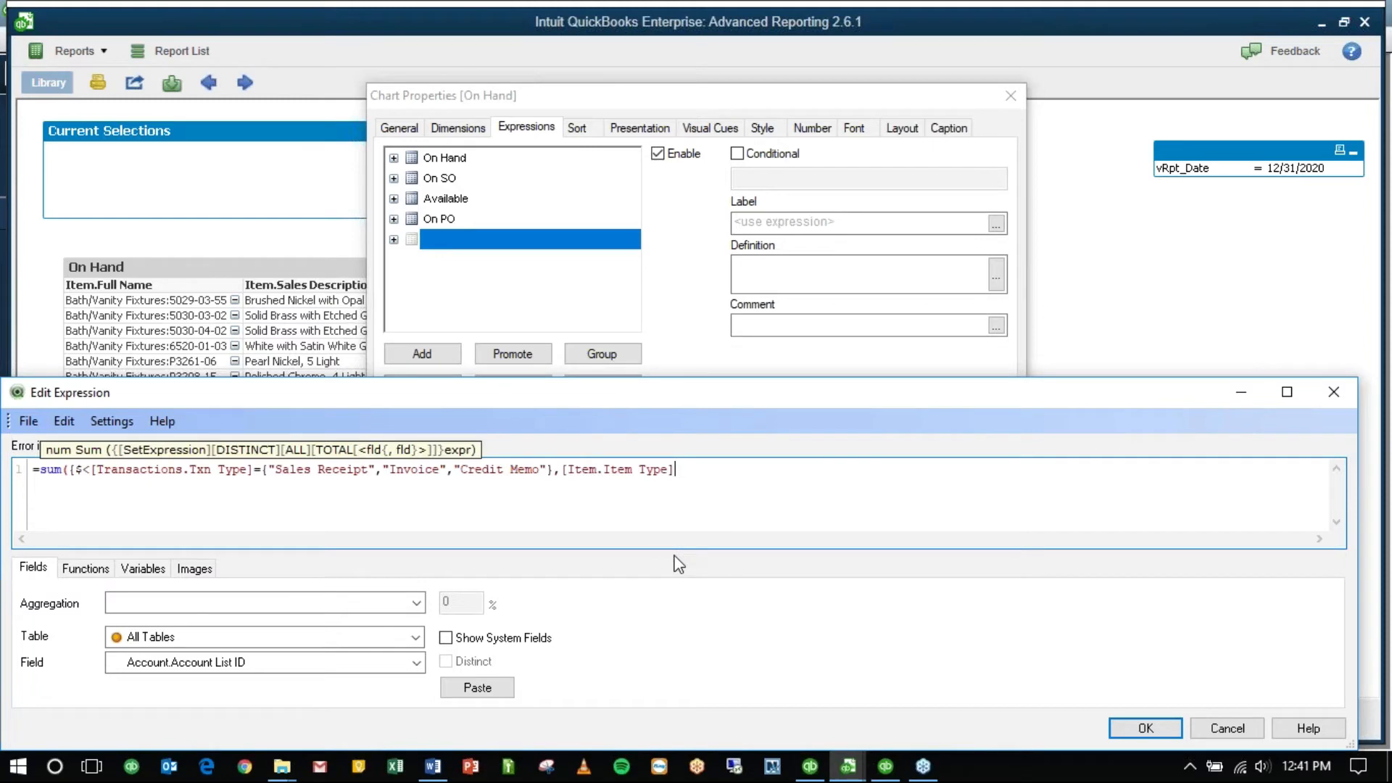
pyautogui.write('={"')
pyautogui.write('Inv')
pyautogui.write('entor')
pyautogui.write('*')
pyautogui.press('BackSpace')
pyautogui.press('BackSpace')
pyautogui.write('y*"},item.Active')
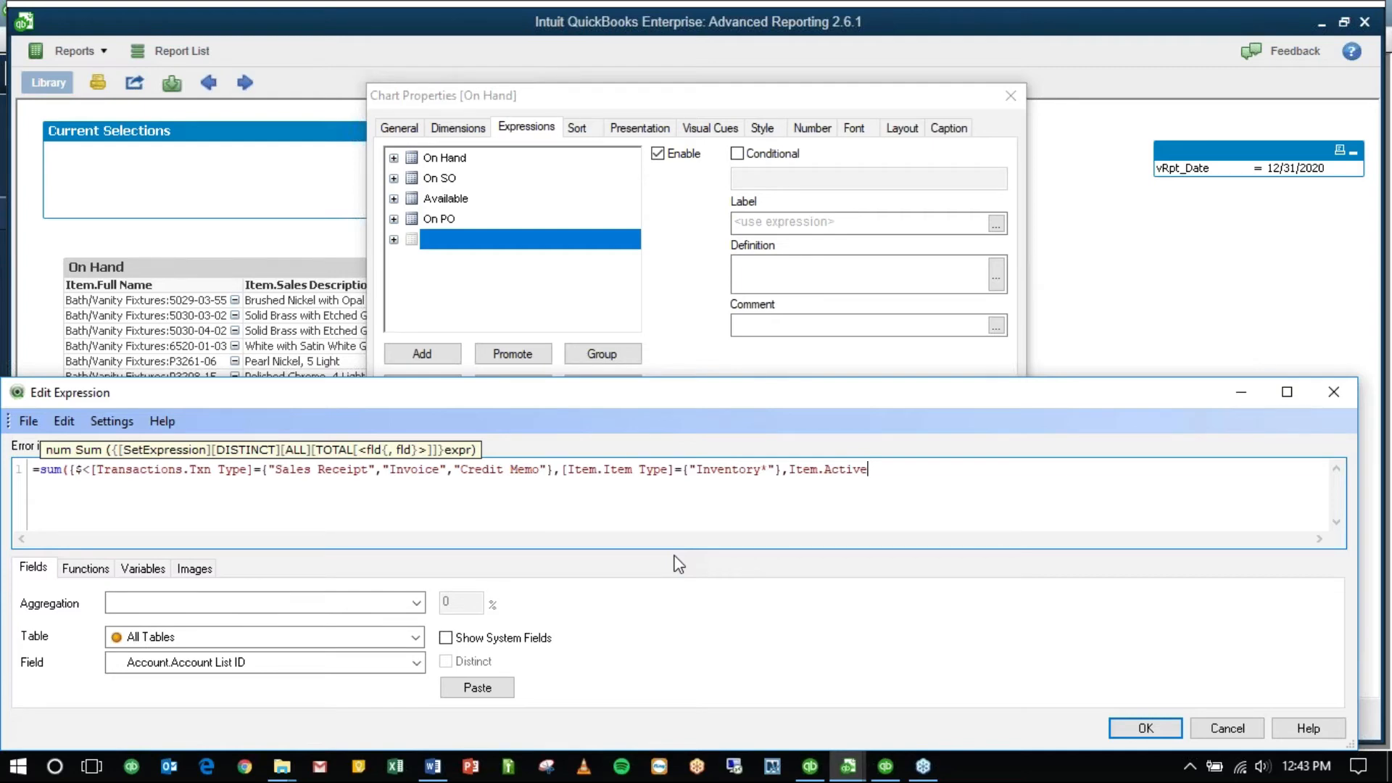
pyautogui.write('={')
pyautogui.write('1},')
# Step: Add a set condition limiting [Transactions.Account Type] to Income
pyautogui.write('tra')
pyautogui.write('nsac')
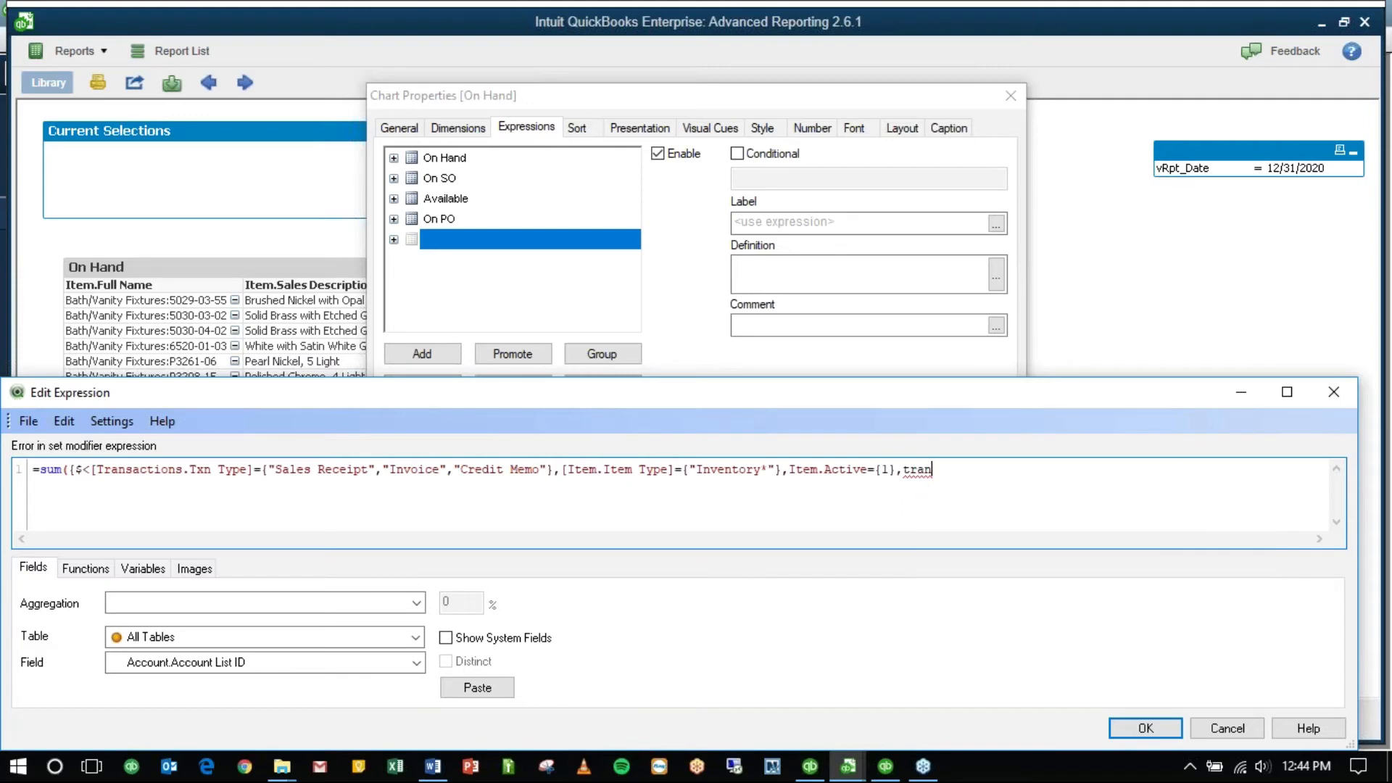
pyautogui.write('tiv')
pyautogui.press('BackSpace')
pyautogui.write('on')
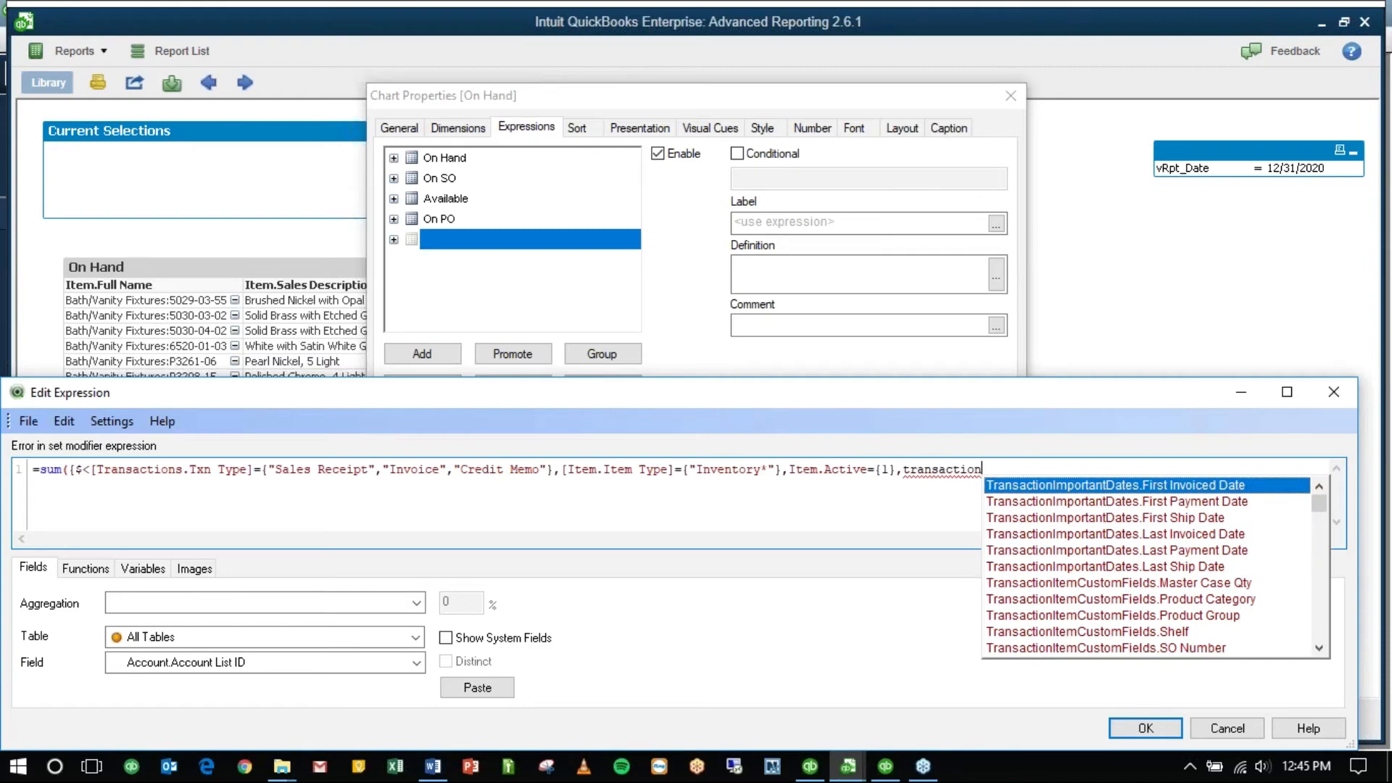
pyautogui.write('s.ac')
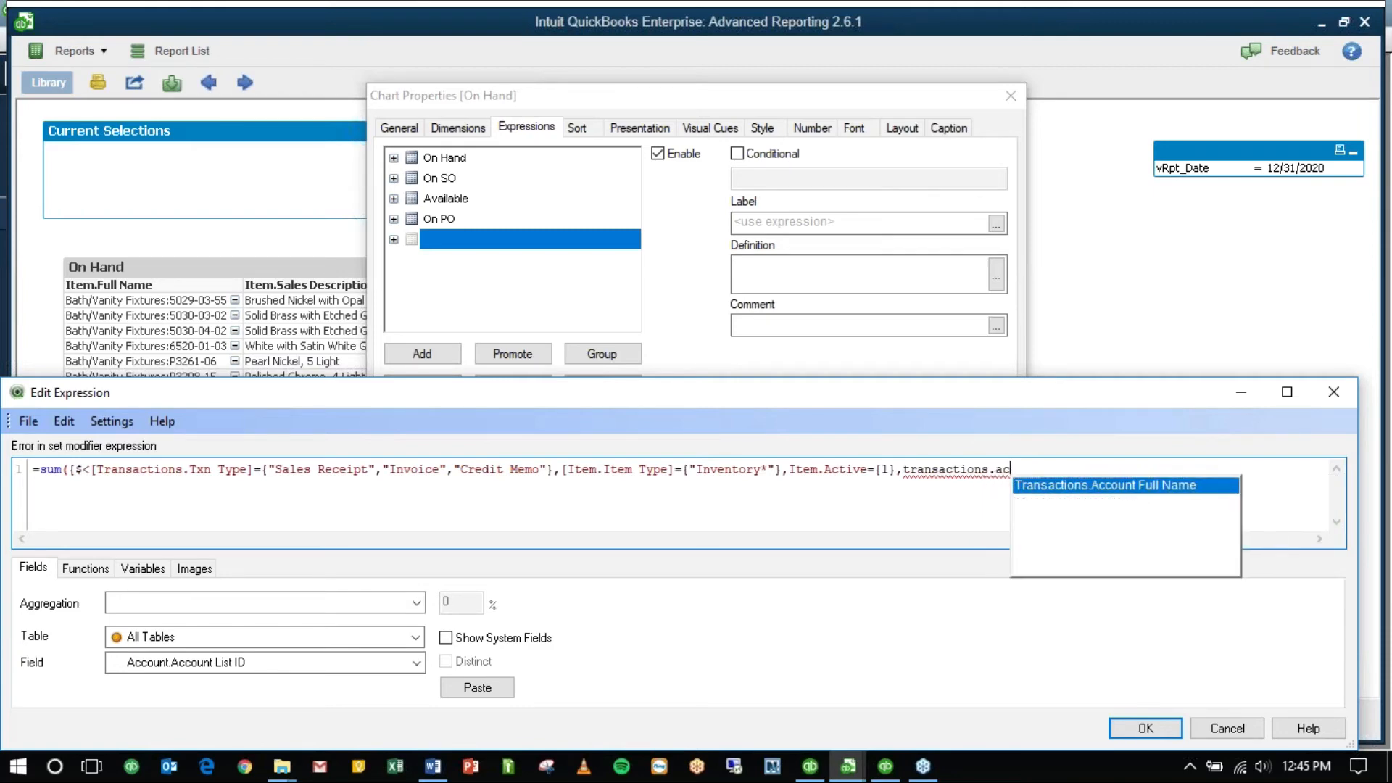
pyautogui.write('cou')
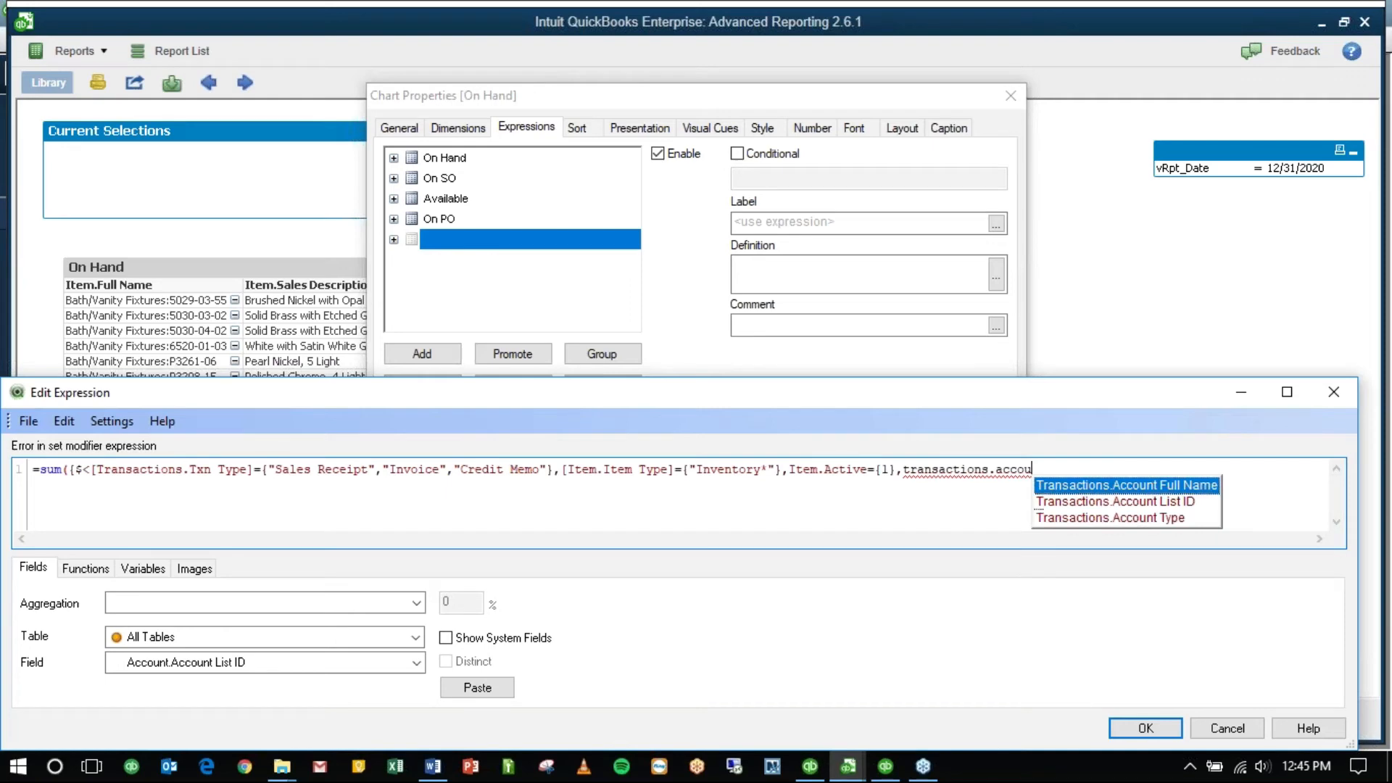
pyautogui.press('Down')
pyautogui.press('Down')
pyautogui.press('Return')
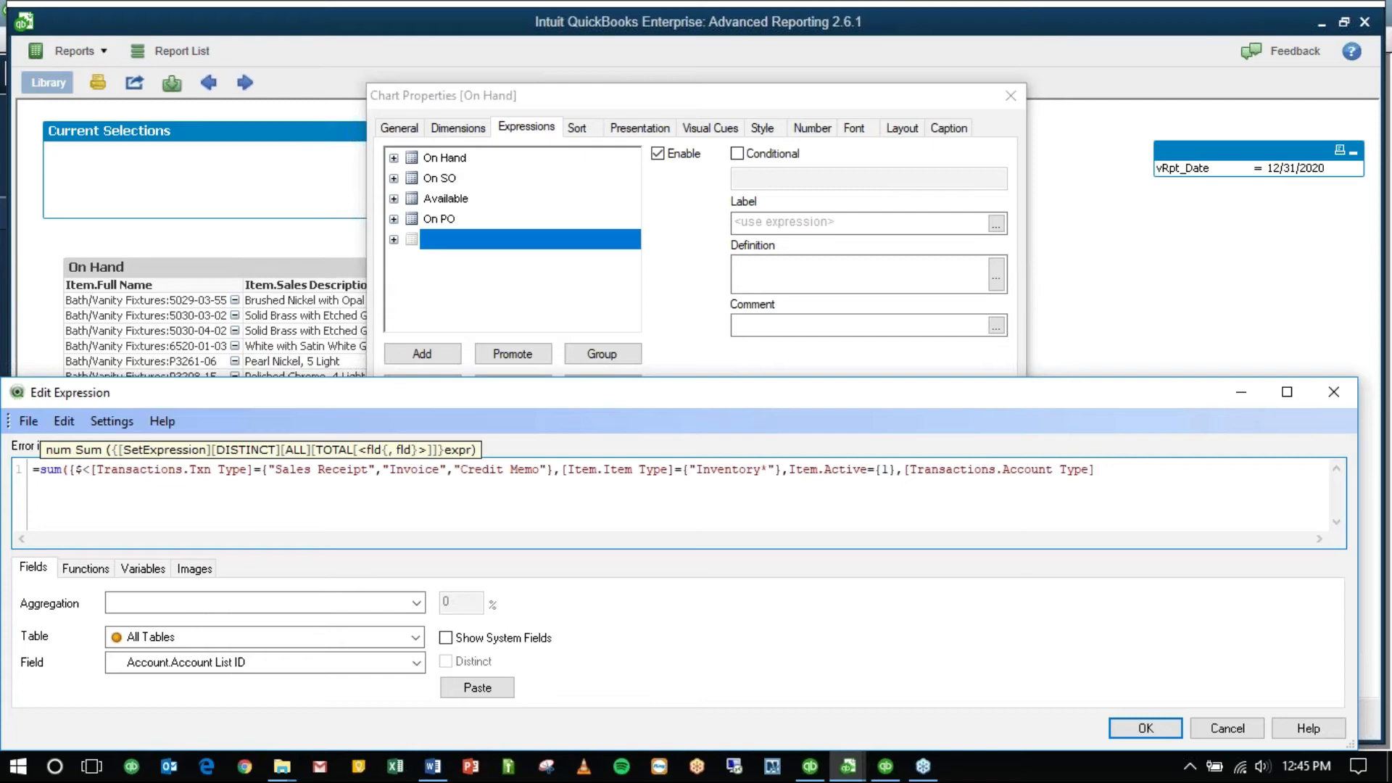
pyautogui.write('={"Income"}')
pyautogui.write(',')
# Step: Add the condition Transactions.Pending={0} on a new line of the expression
pyautogui.press('Return')
pyautogui.write('transa')
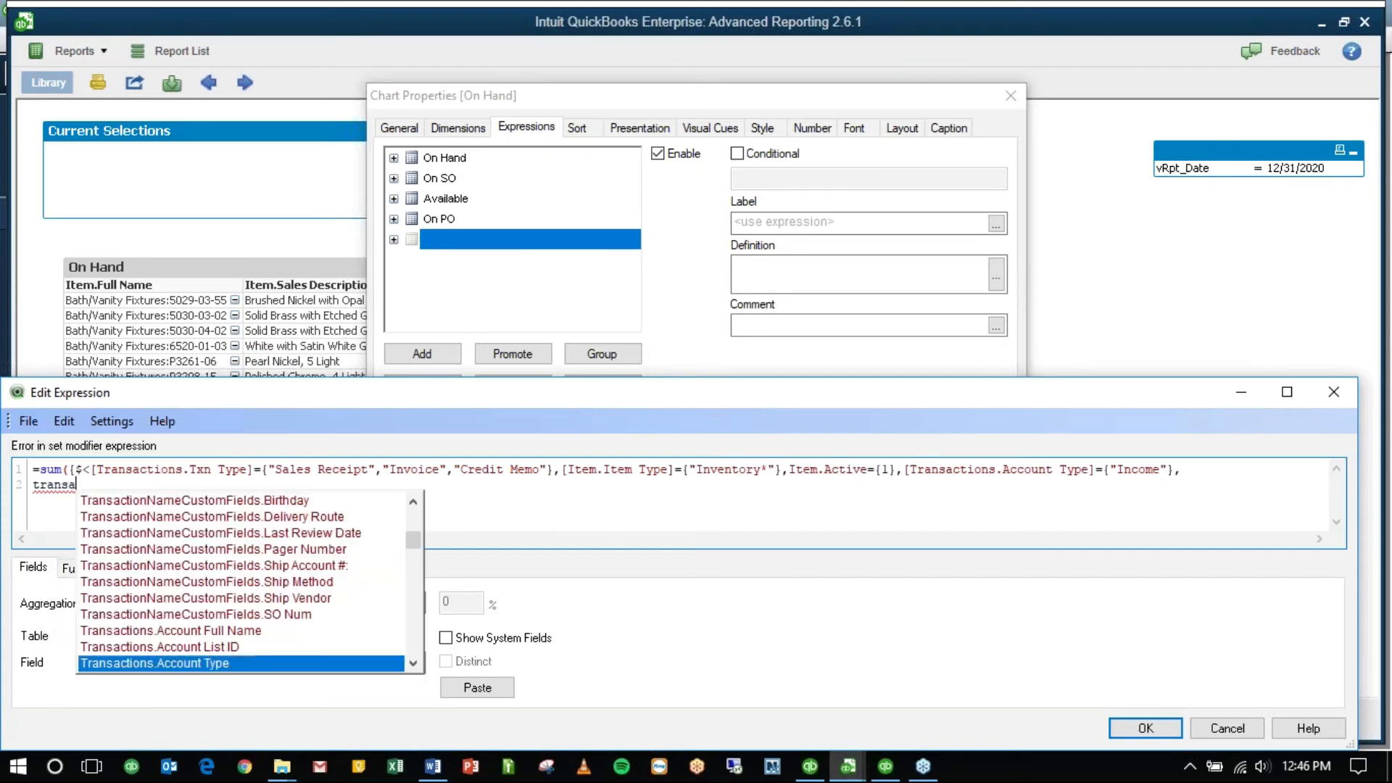
pyautogui.write('ctions.Pending')
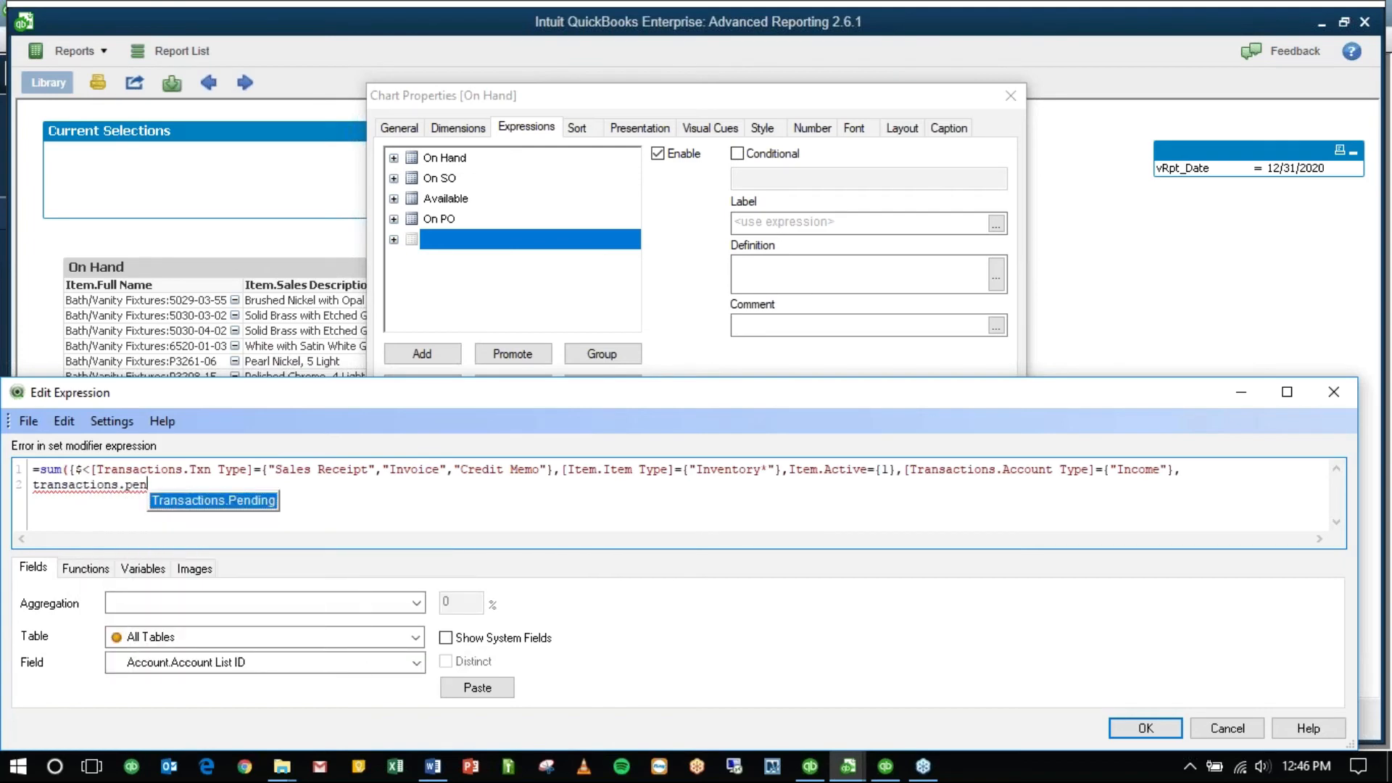
pyautogui.press('Return')
pyautogui.write('={')
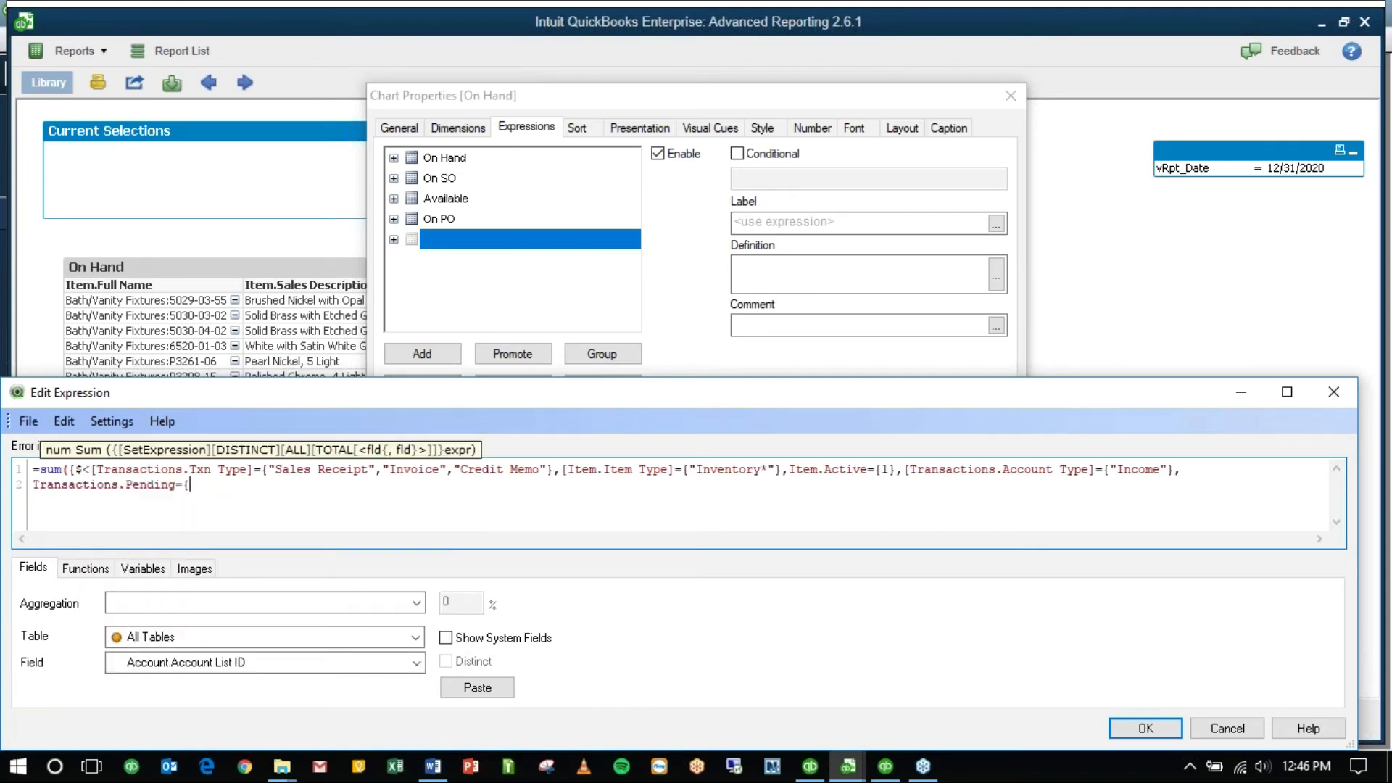
pyautogui.write('0},')
# Step: Begin a [Transactions.Txn Date] condition in the set expression with the operator >=
pyautogui.write('transac')
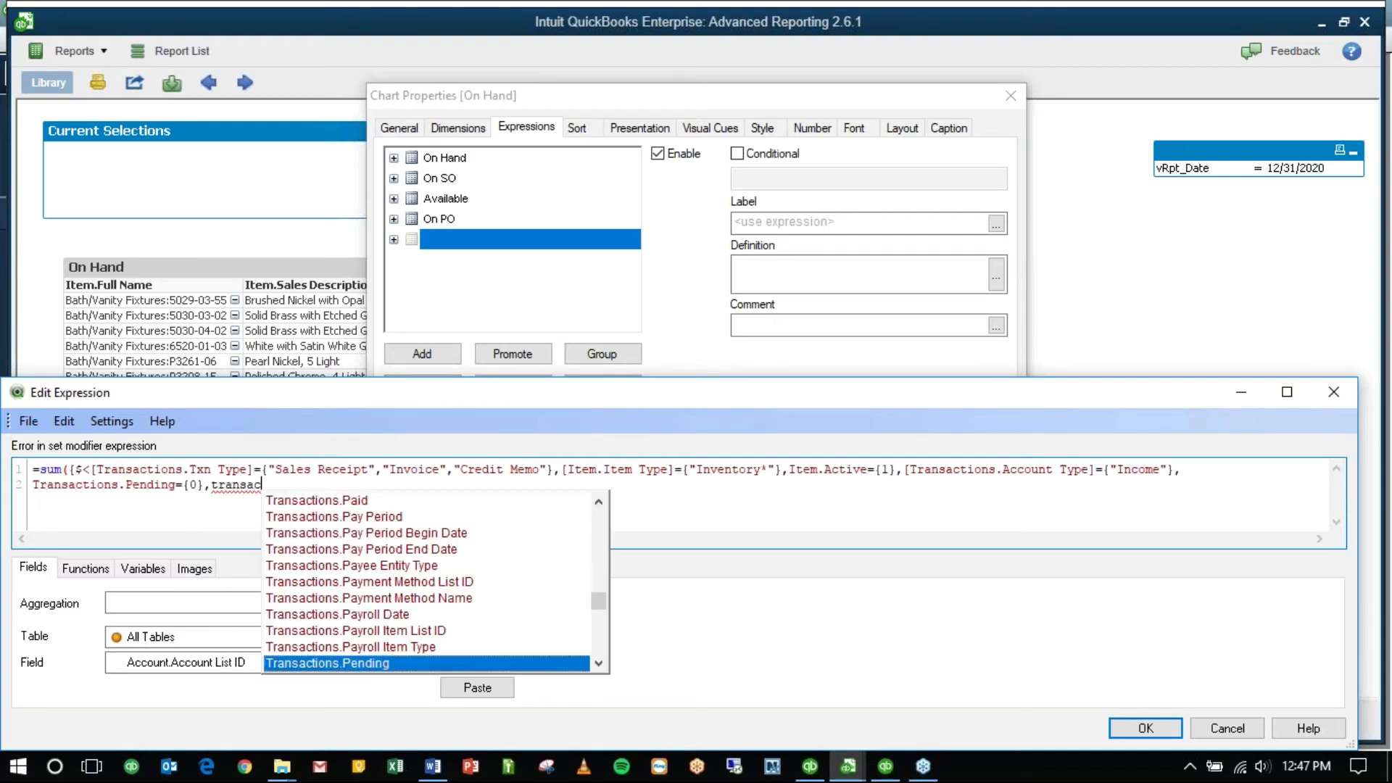
pyautogui.write('tions.tx')
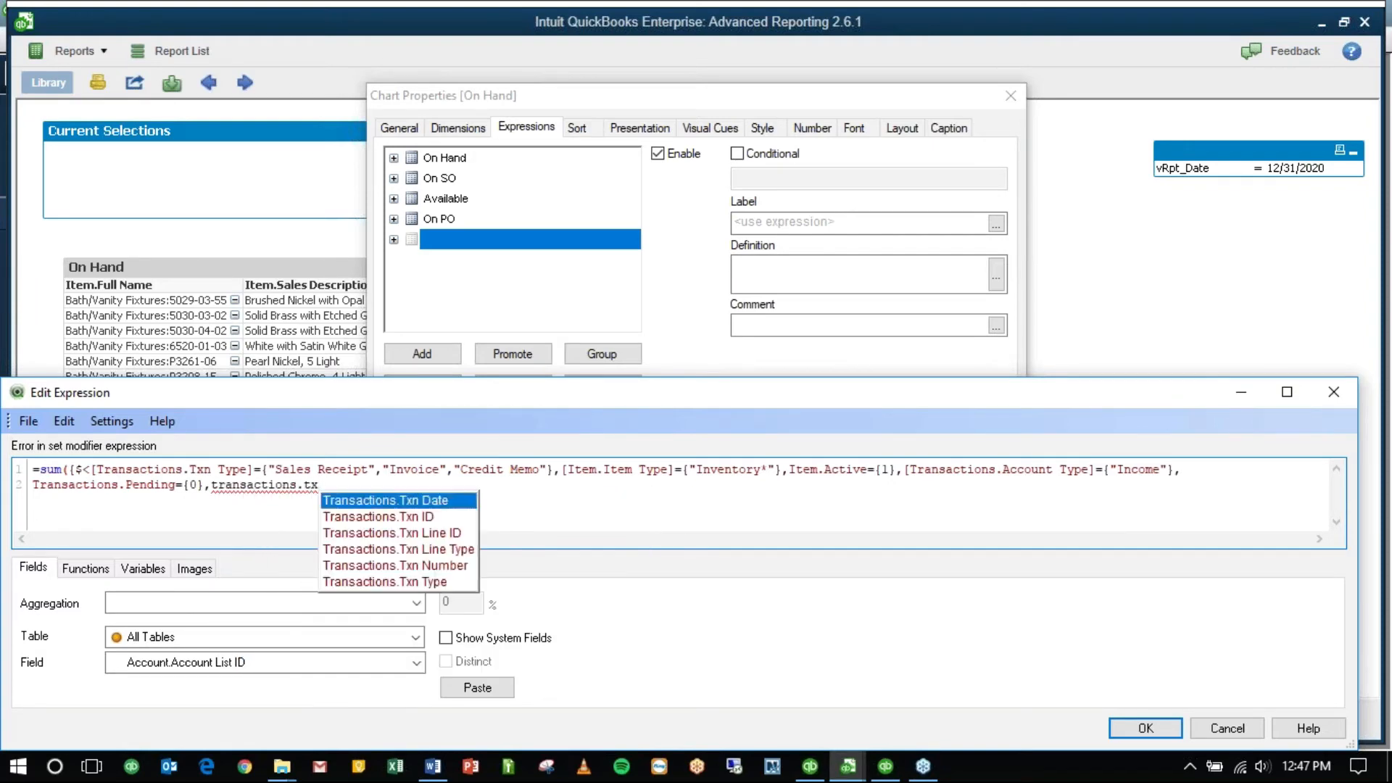
pyautogui.press('Return')
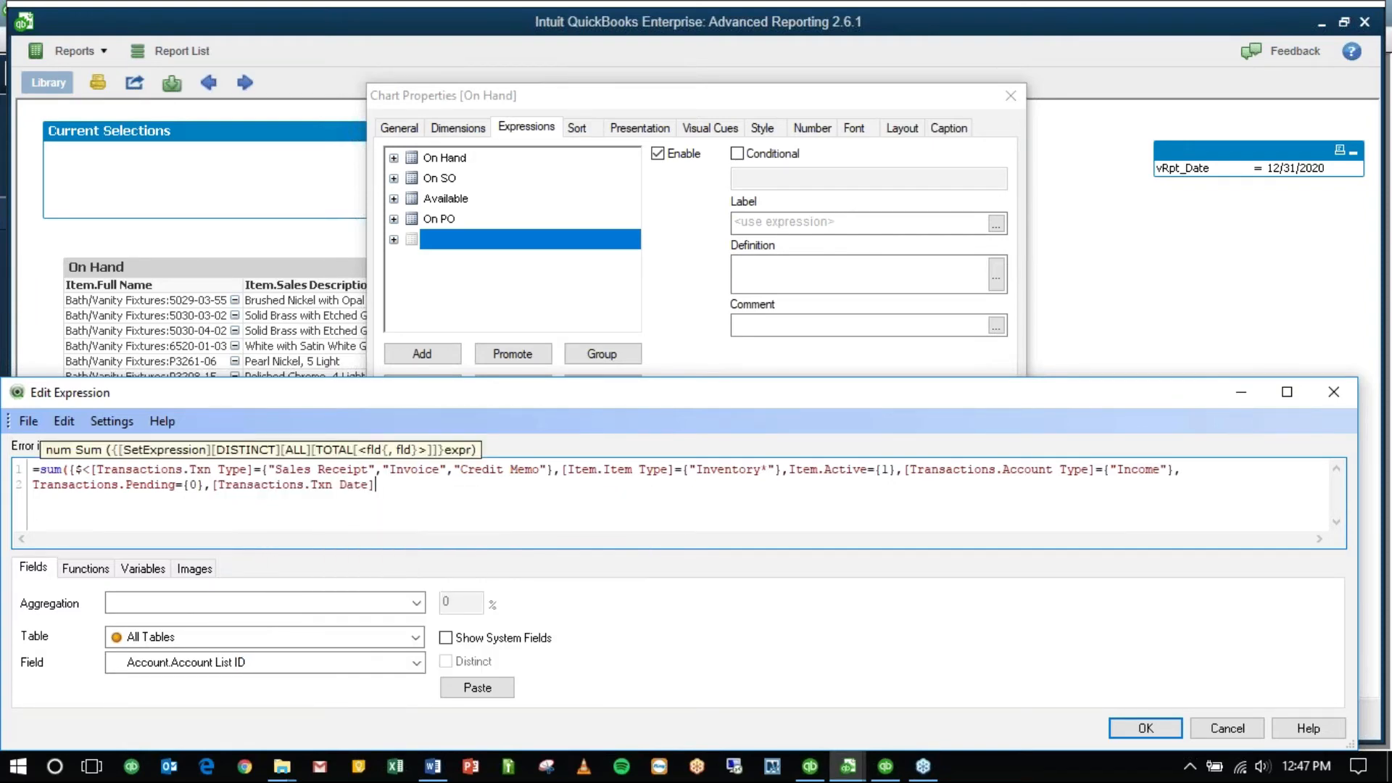
pyautogui.write('={')
pyautogui.write('">=')
pyautogui.press('Left')
pyautogui.press('Left')
pyautogui.press('Left')
pyautogui.press('Left')
pyautogui.hotkey('shift', 'Right')
pyautogui.hotkey('shift', 'Right')
pyautogui.hotkey('shift', 'Right')
pyautogui.hotkey('shift', 'Right')
pyautogui.click(459, 484)
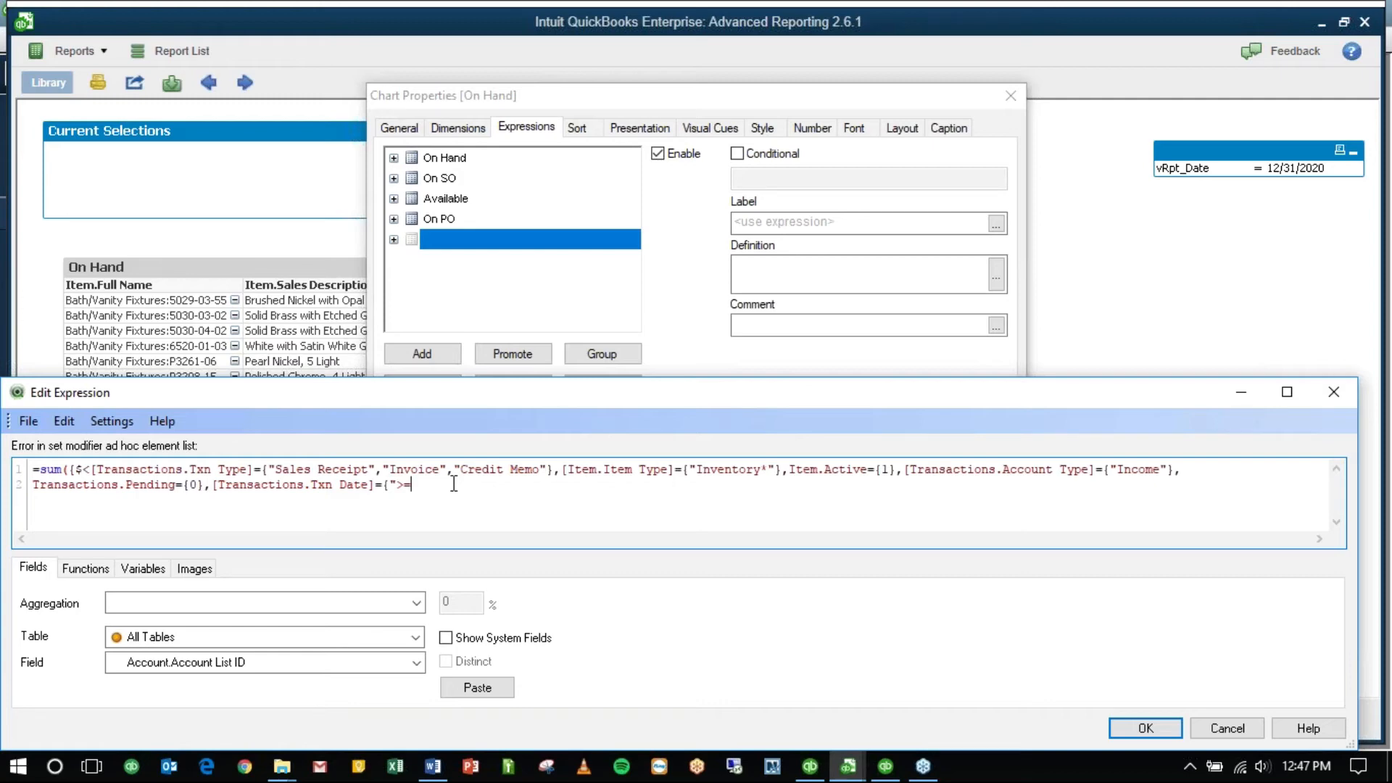
# Step: Enter $(=Date(vRpt_Date-365) as the lower date bound, using the report date variable instead of Today()
pyautogui.write('$(')
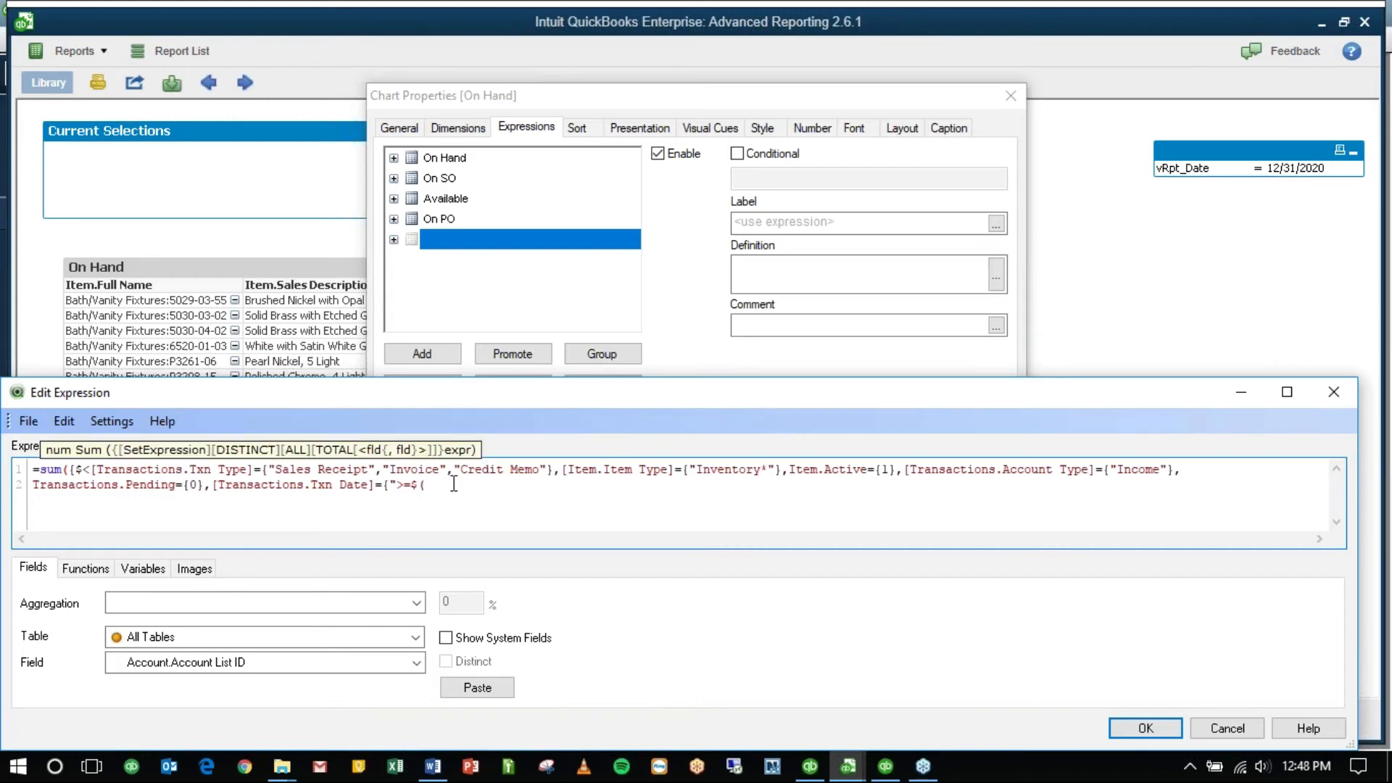
pyautogui.write('=Date(')
pyautogui.write('Today()-365)')
pyautogui.moveTo(467, 485); pyautogui.dragTo(521, 485)
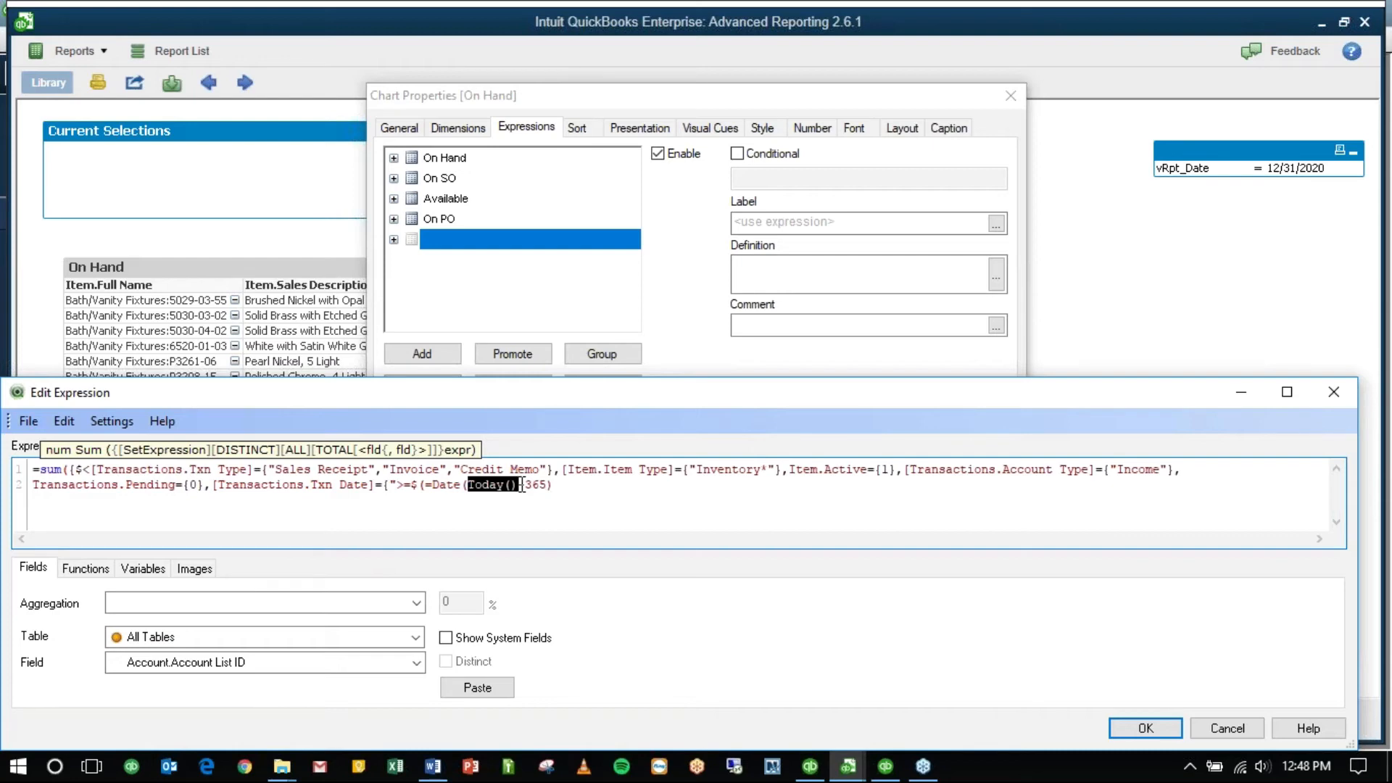
pyautogui.press('BackSpace')
pyautogui.write('vRpt_Date')
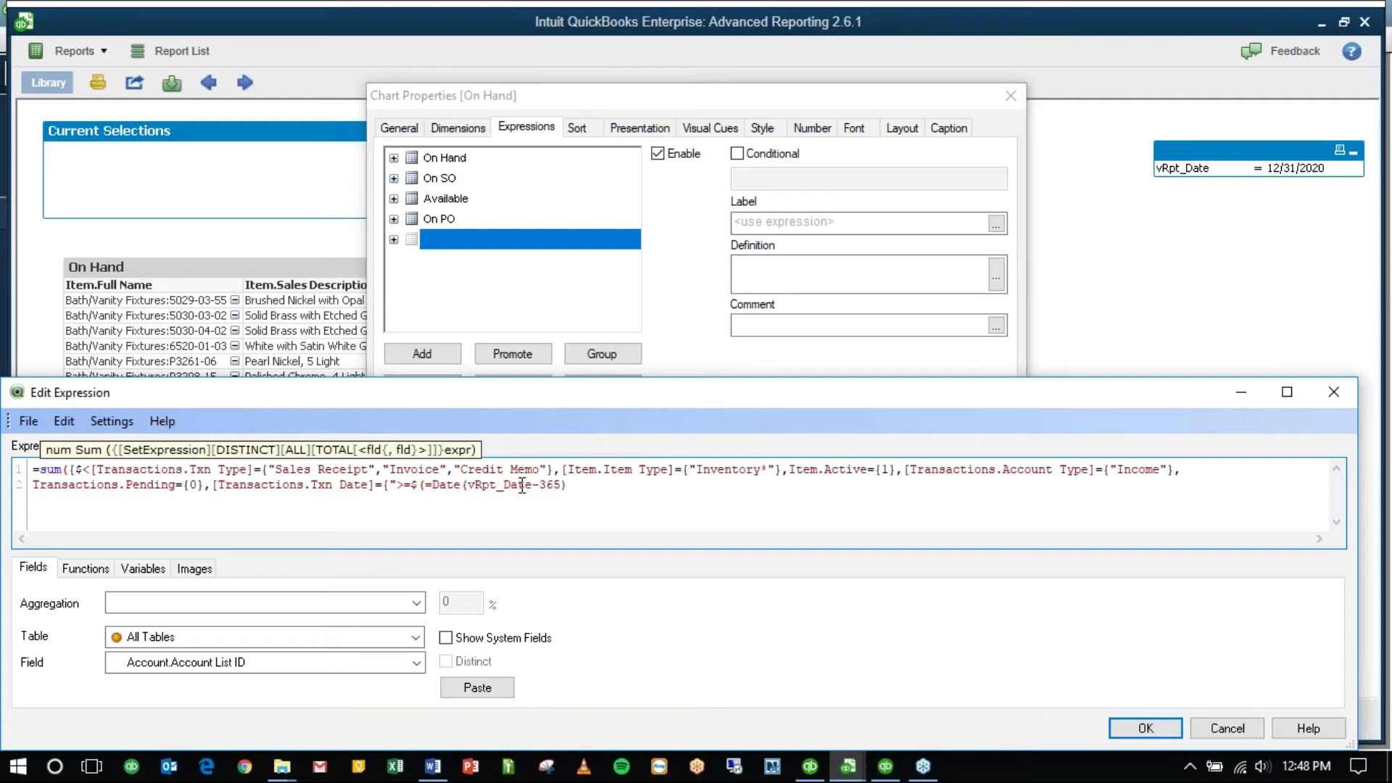
# Step: Close the lower bound, add the upper date bound <=$(vRpt_Date)), and close the set expression
pyautogui.click(590, 487)
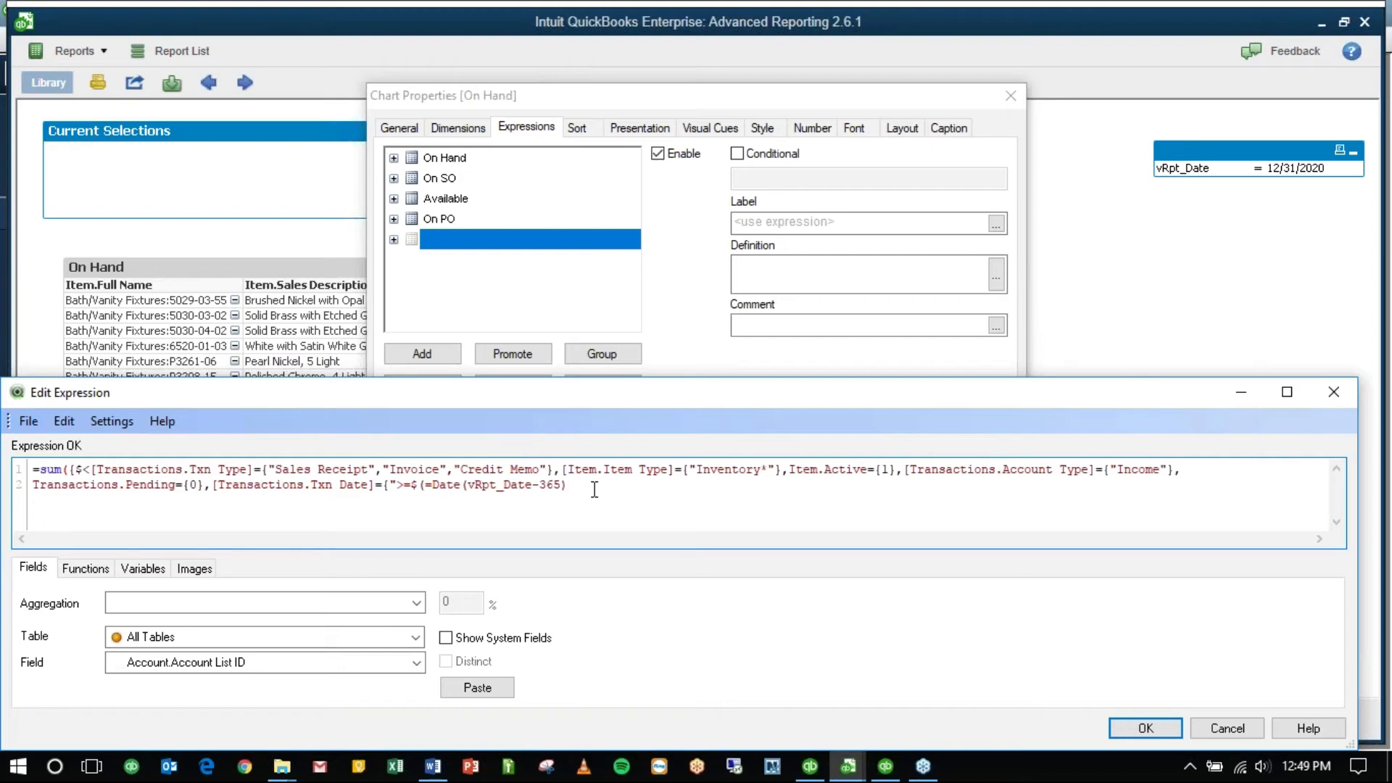
pyautogui.write(')<+')
pyautogui.press('BackSpace')
pyautogui.write('=$(')
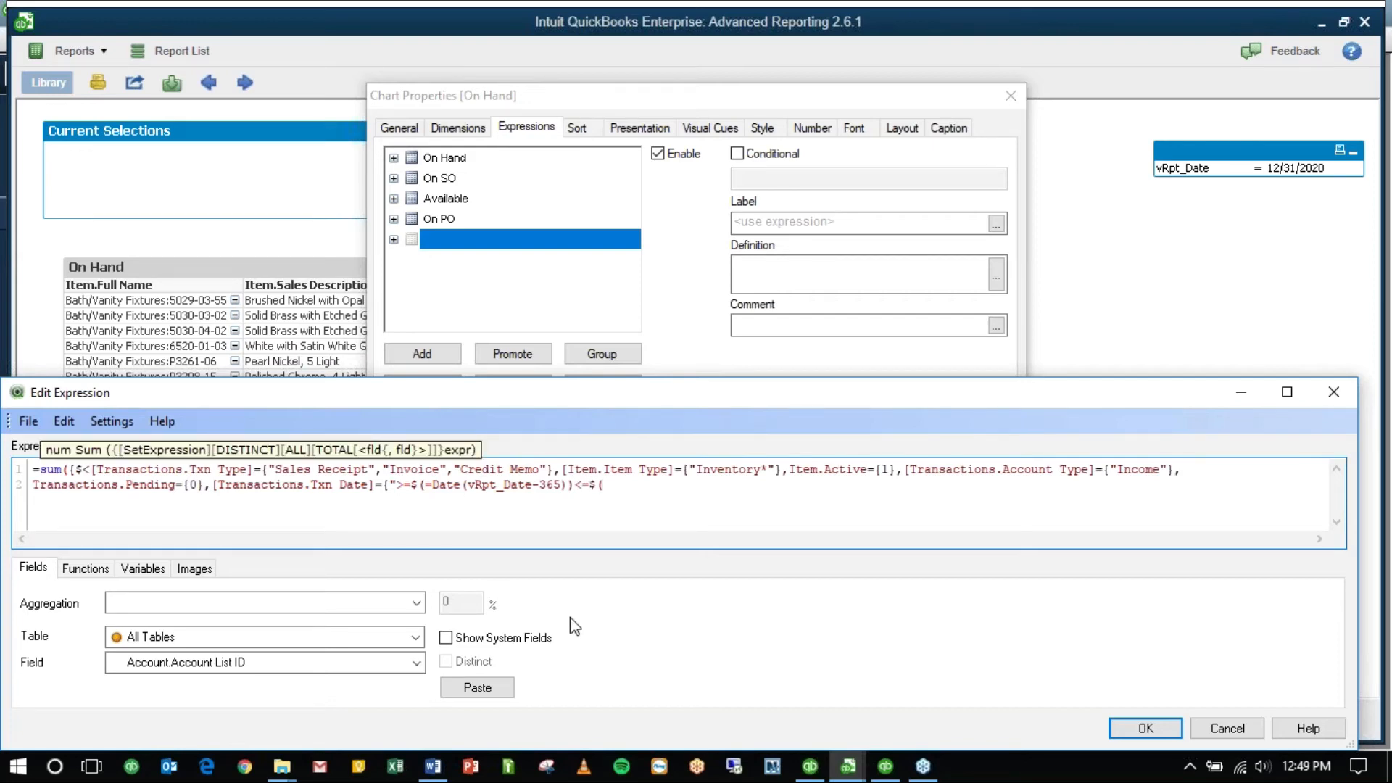
pyautogui.write('vRpt')
pyautogui.write('_')
pyautogui.write('D')
pyautogui.write('ate)')
pyautogui.write(')')
pyautogui.write('"}')
pyautogui.write('>')
pyautogui.write('{')
pyautogui.write(']')
pyautogui.press('Return')
pyautogui.click(730, 486)
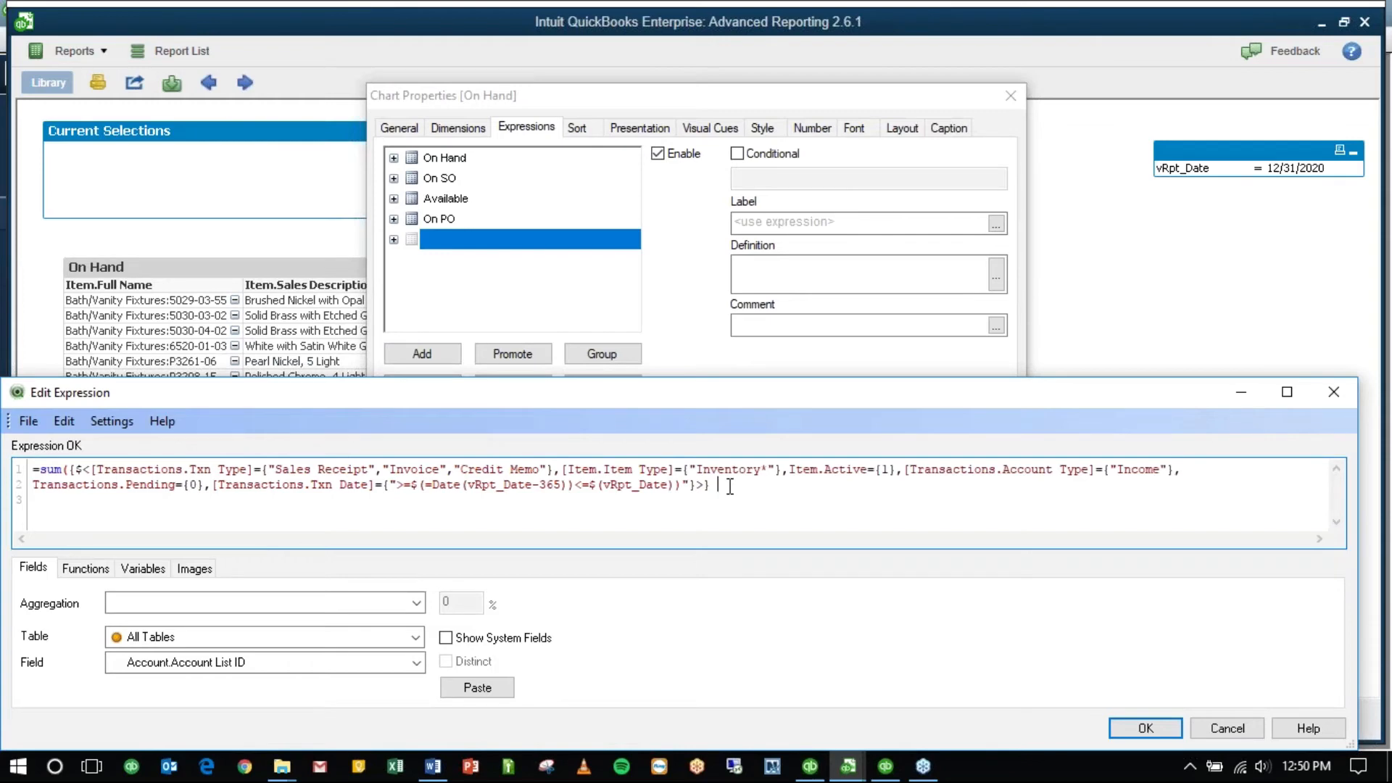
# Step: Make [Transactions.Quantity With Sign] the summed field, then accept the expression and the chart properties
pyautogui.write('transactions.')
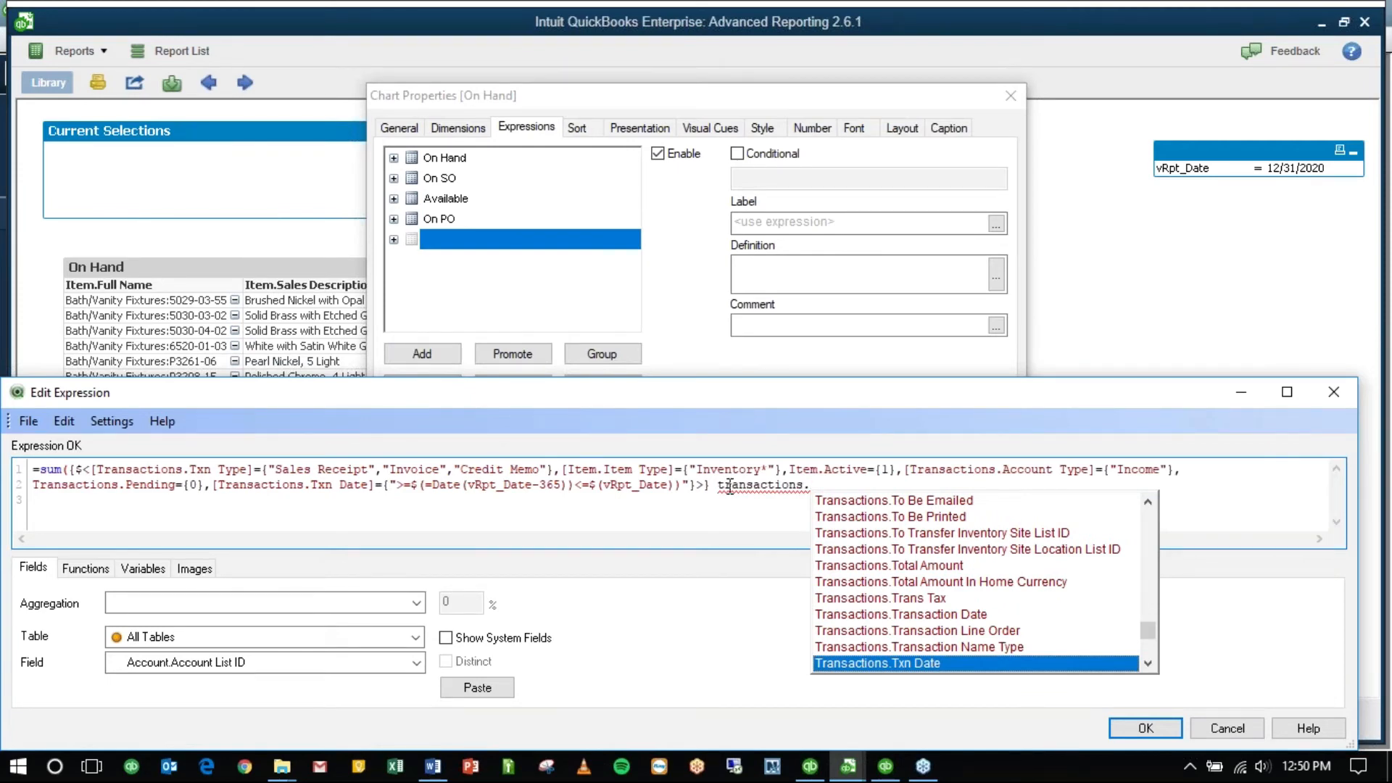
pyautogui.write('qua')
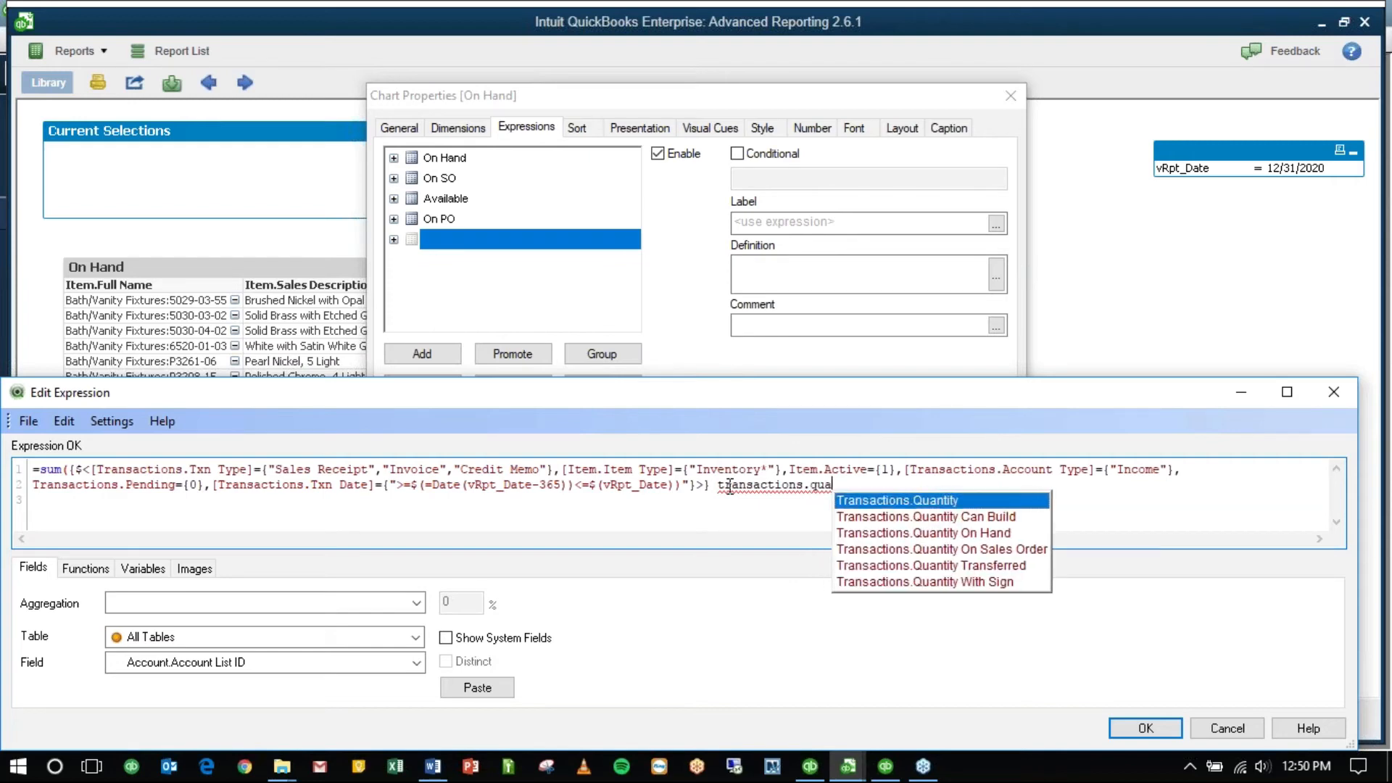
pyautogui.press('Down')
pyautogui.press('Down')
pyautogui.press('Down')
pyautogui.press('Down')
pyautogui.press('Down')
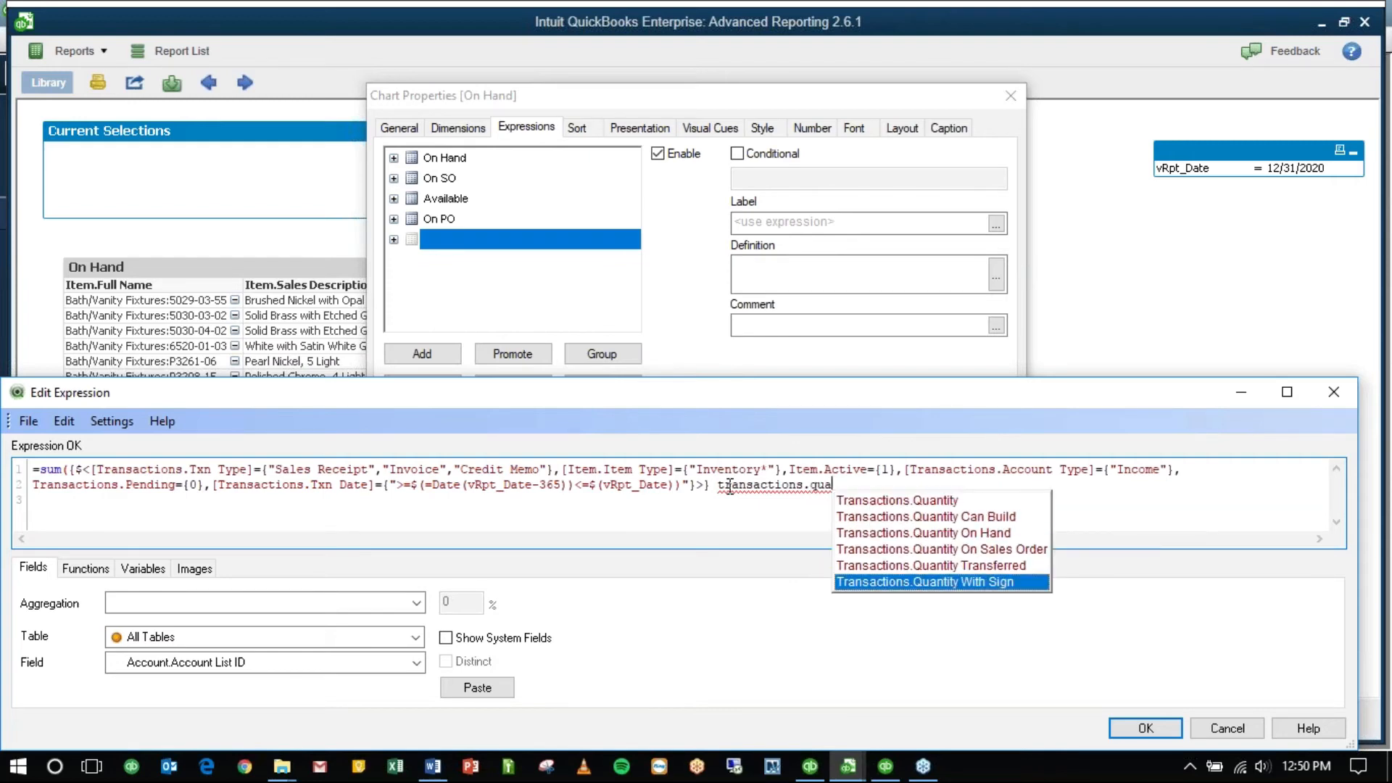
pyautogui.press('Return')
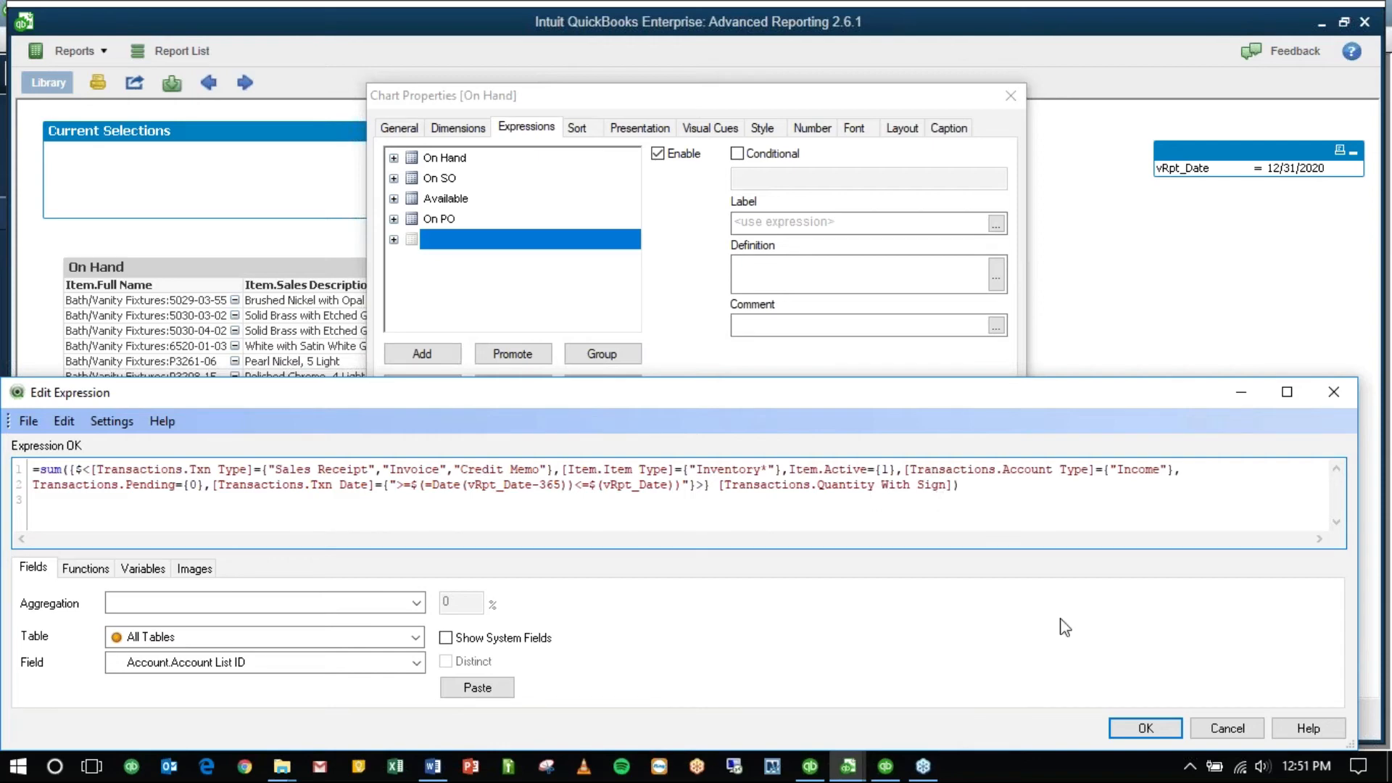
pyautogui.click(1149, 729)
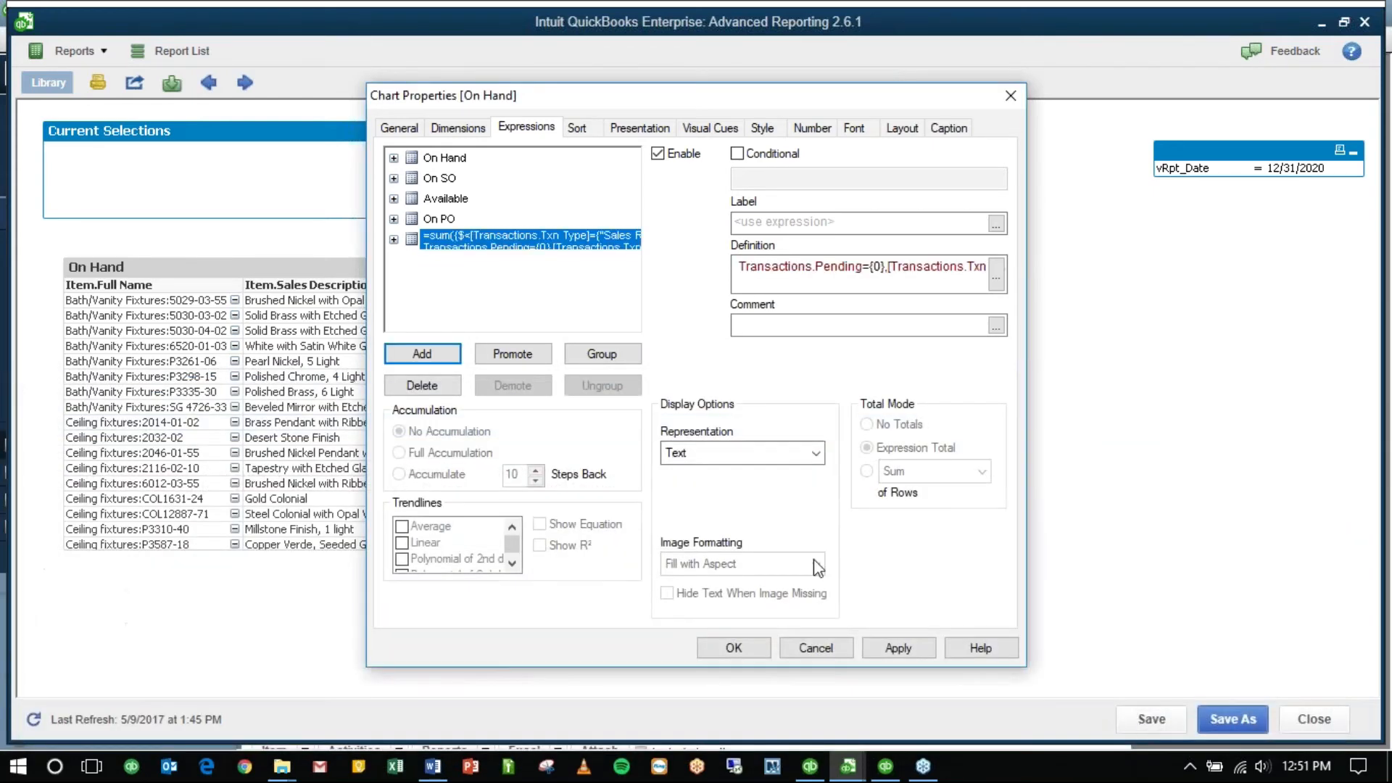
pyautogui.click(754, 648)
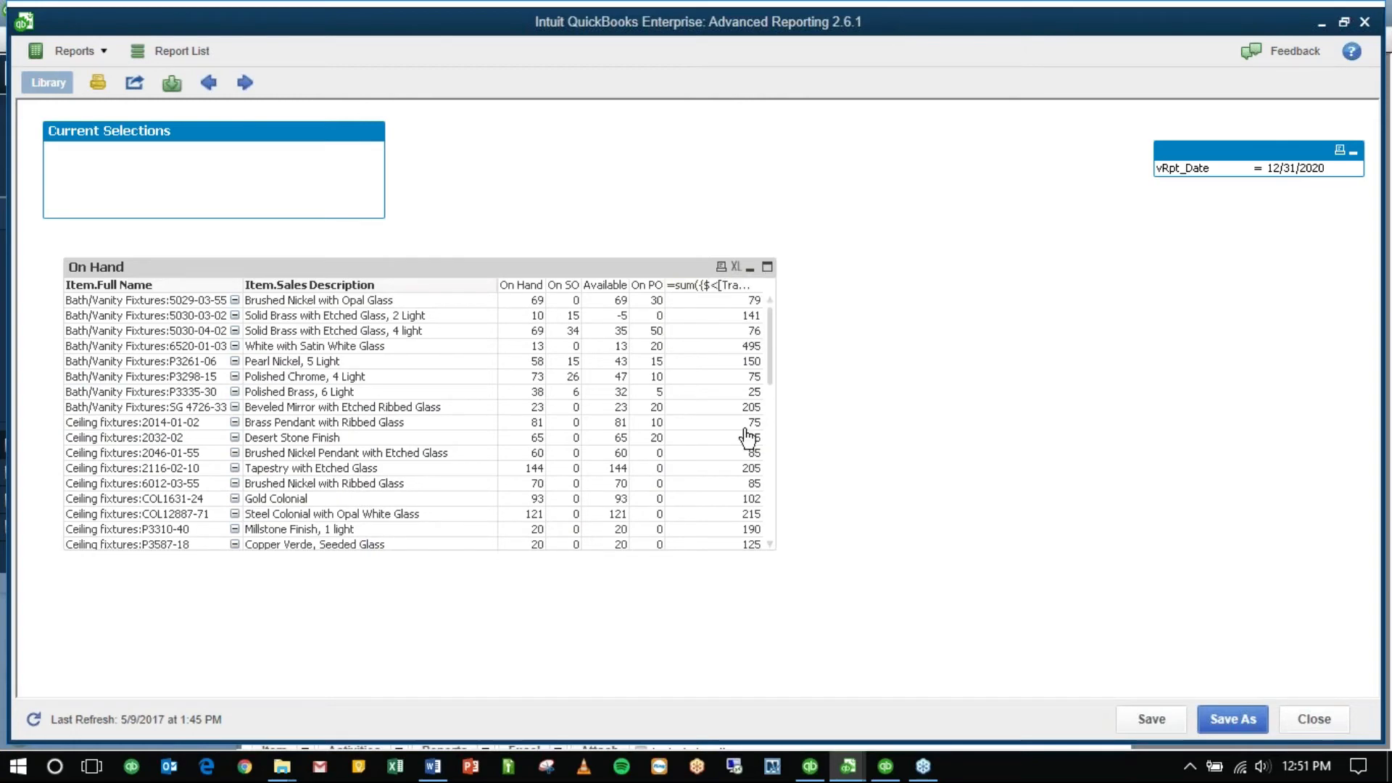
# Step: Switch to the QuickBooks company file, close the item record, and open the Inventory Stock Status by Item report
pyautogui.click(811, 765)
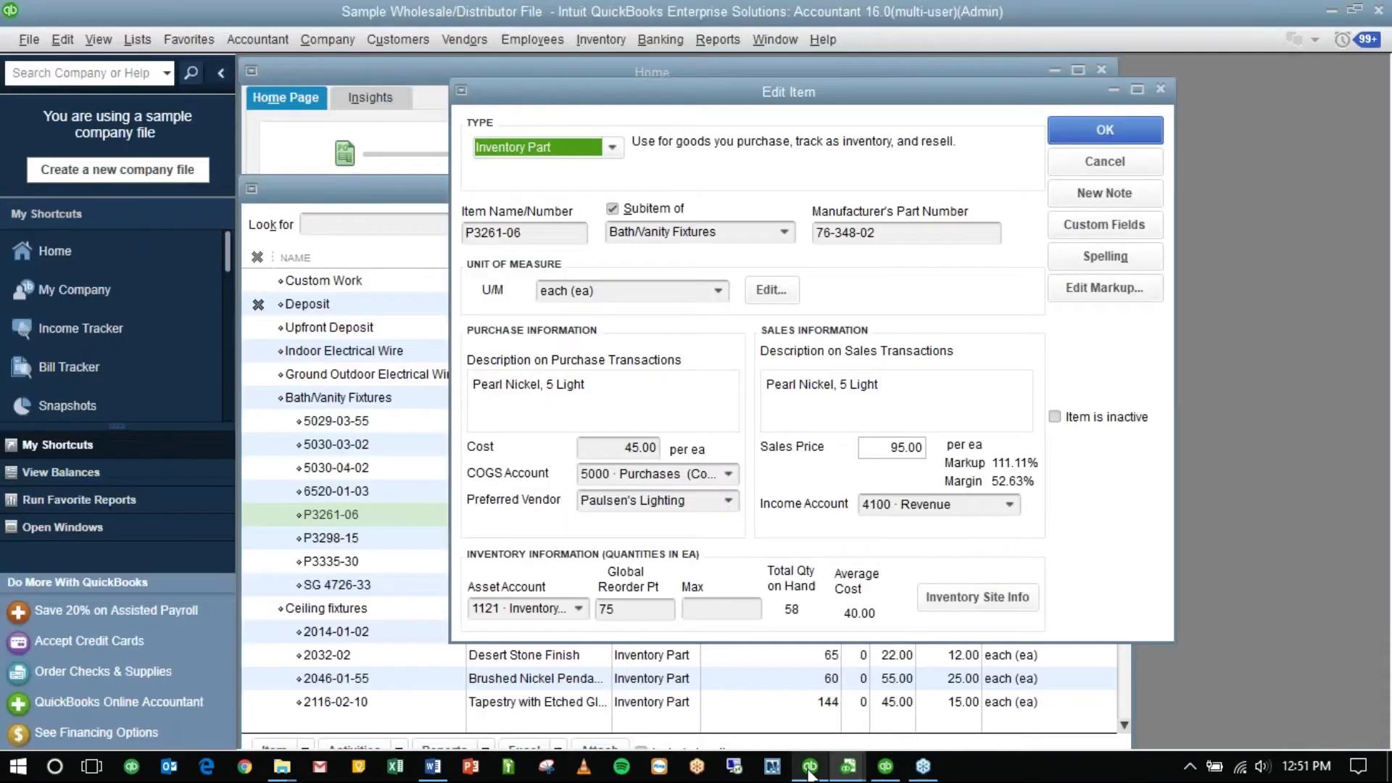
pyautogui.click(1160, 85)
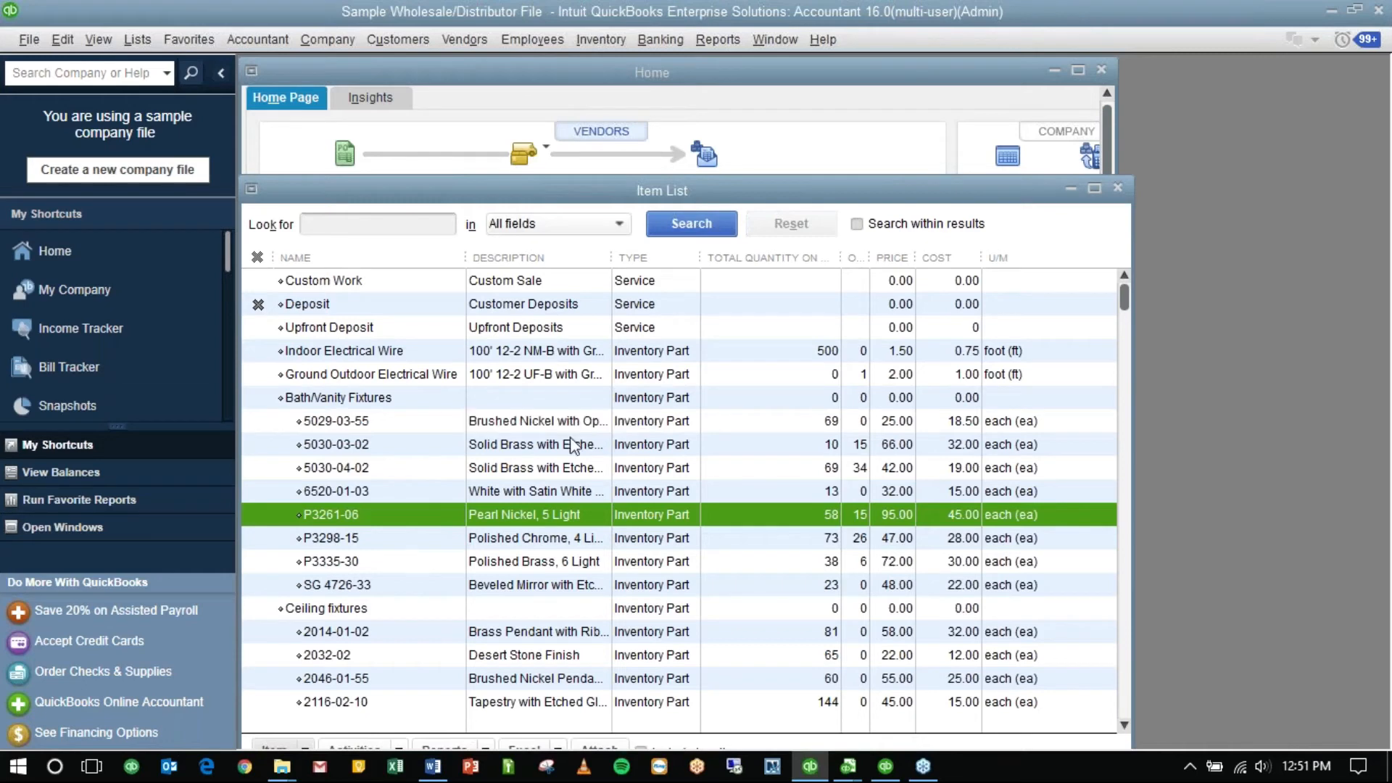
pyautogui.click(715, 40)
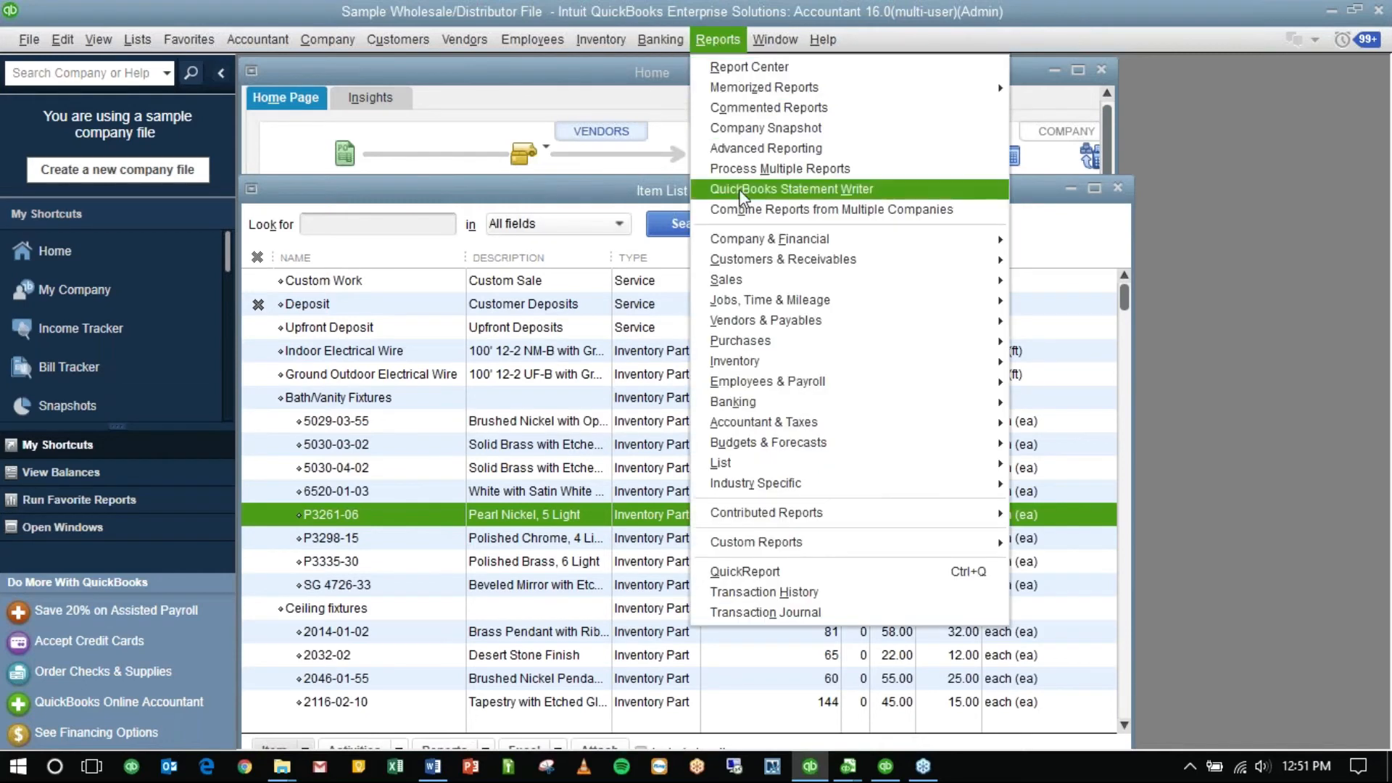
pyautogui.moveTo(787, 372)
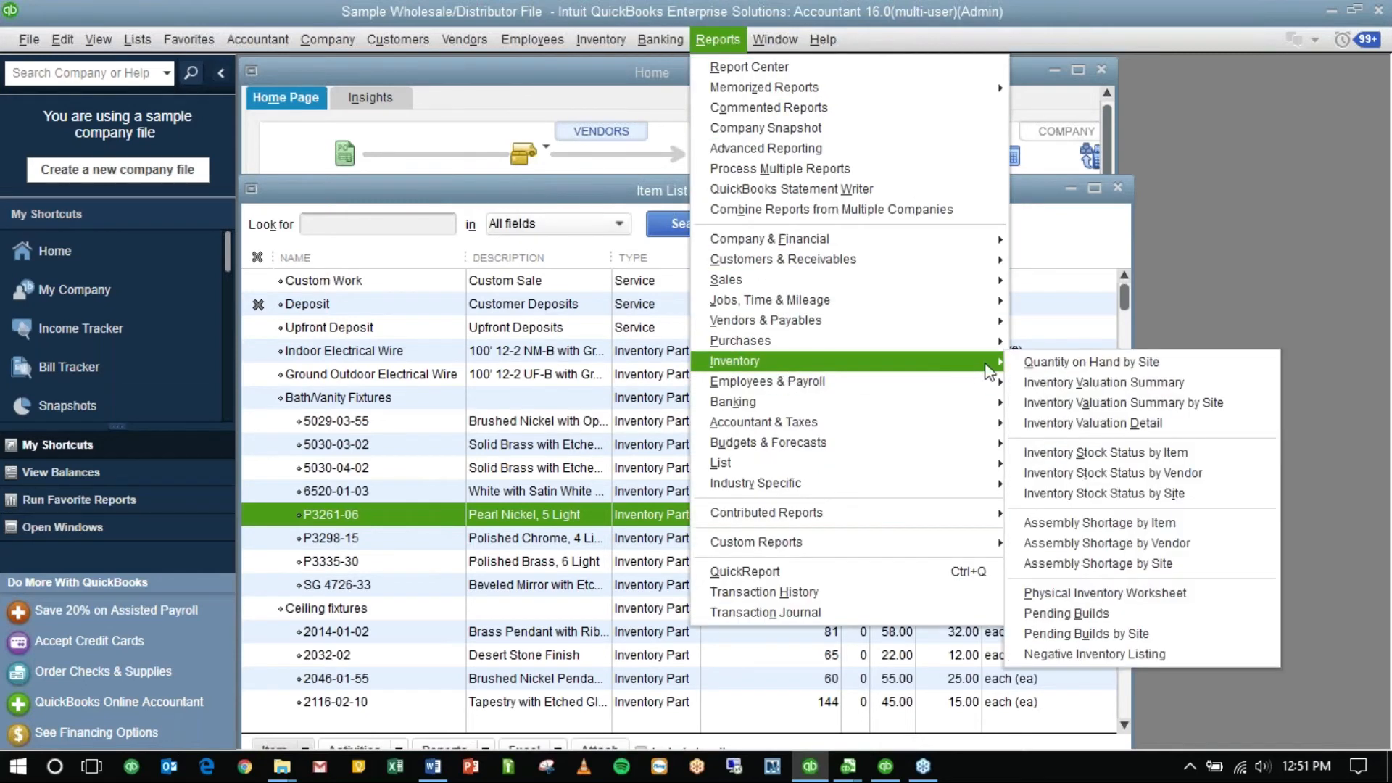
pyautogui.click(1106, 453)
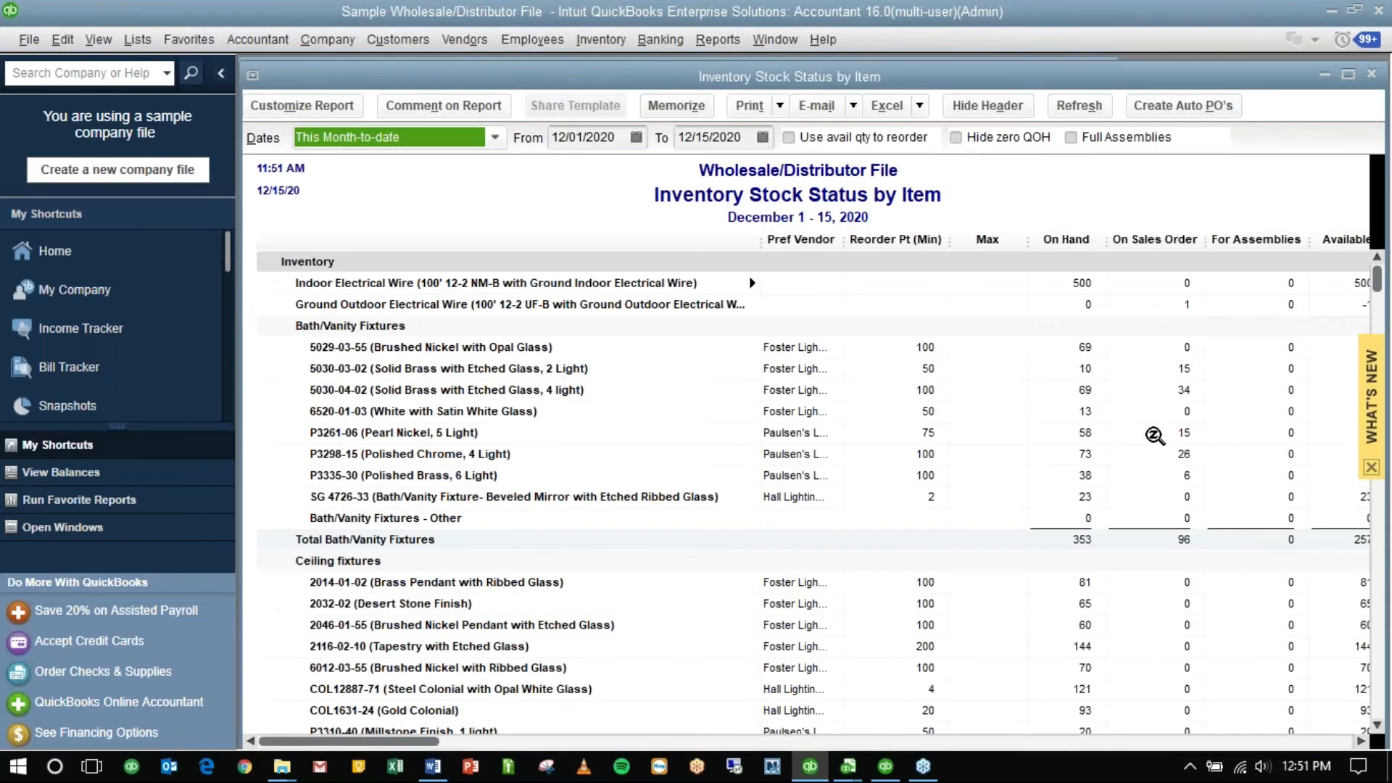
# Step: Collapse the shortcuts sidebar and maximize the stock status report to examine its remaining columns
pyautogui.click(221, 72)
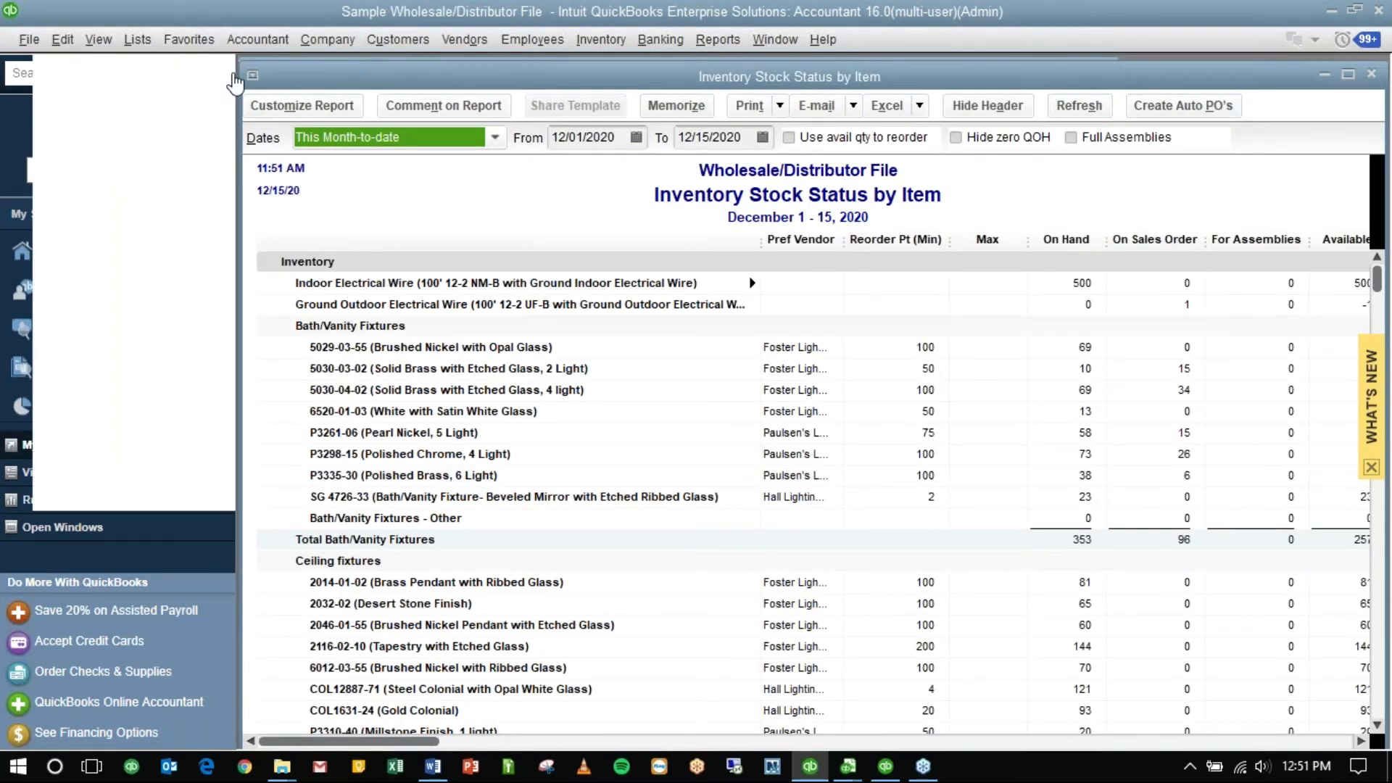
pyautogui.click(1142, 77)
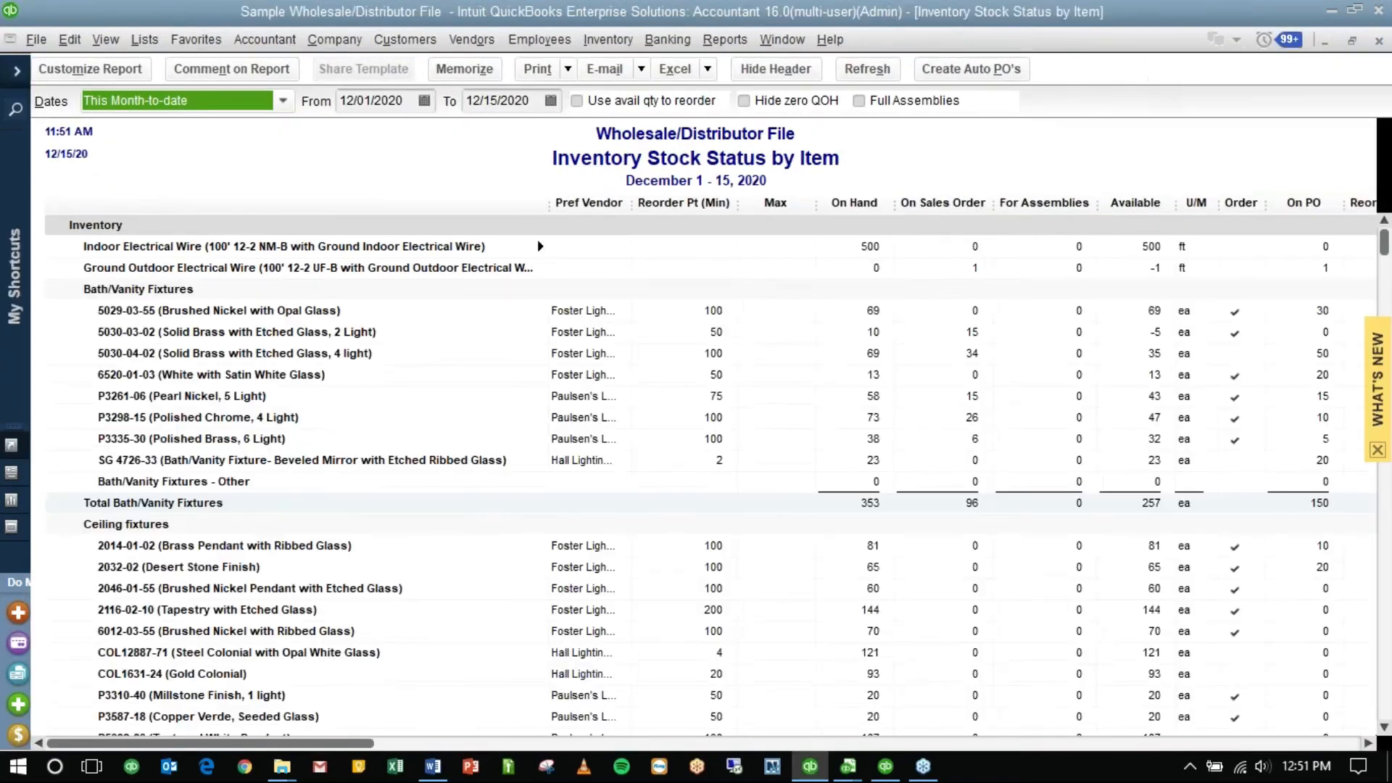
pyautogui.click(1363, 742)
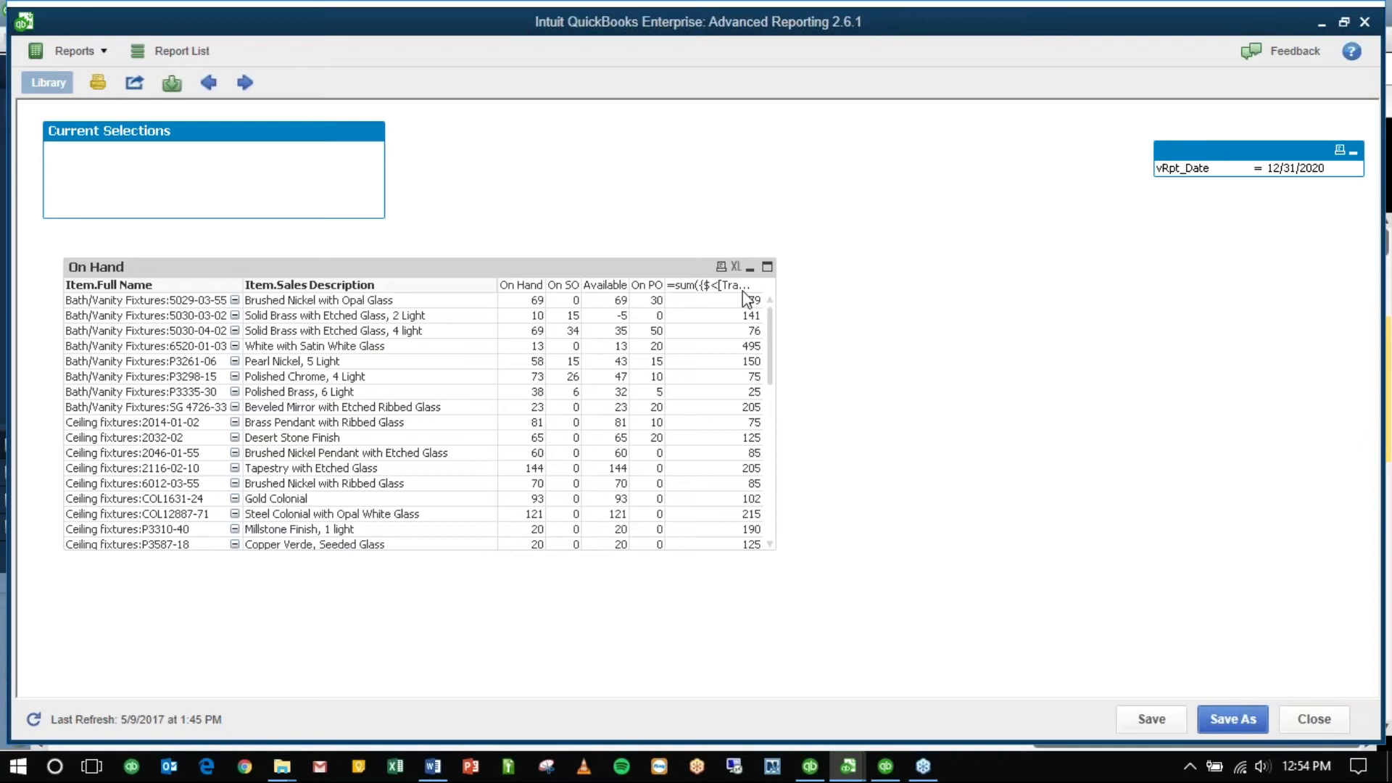
# Step: In Advanced Reporting, label the On Hand chart's unnamed sum expression Annual Sales and accept the chart properties
pyautogui.rightClick(733, 297)
pyautogui.click(755, 302)
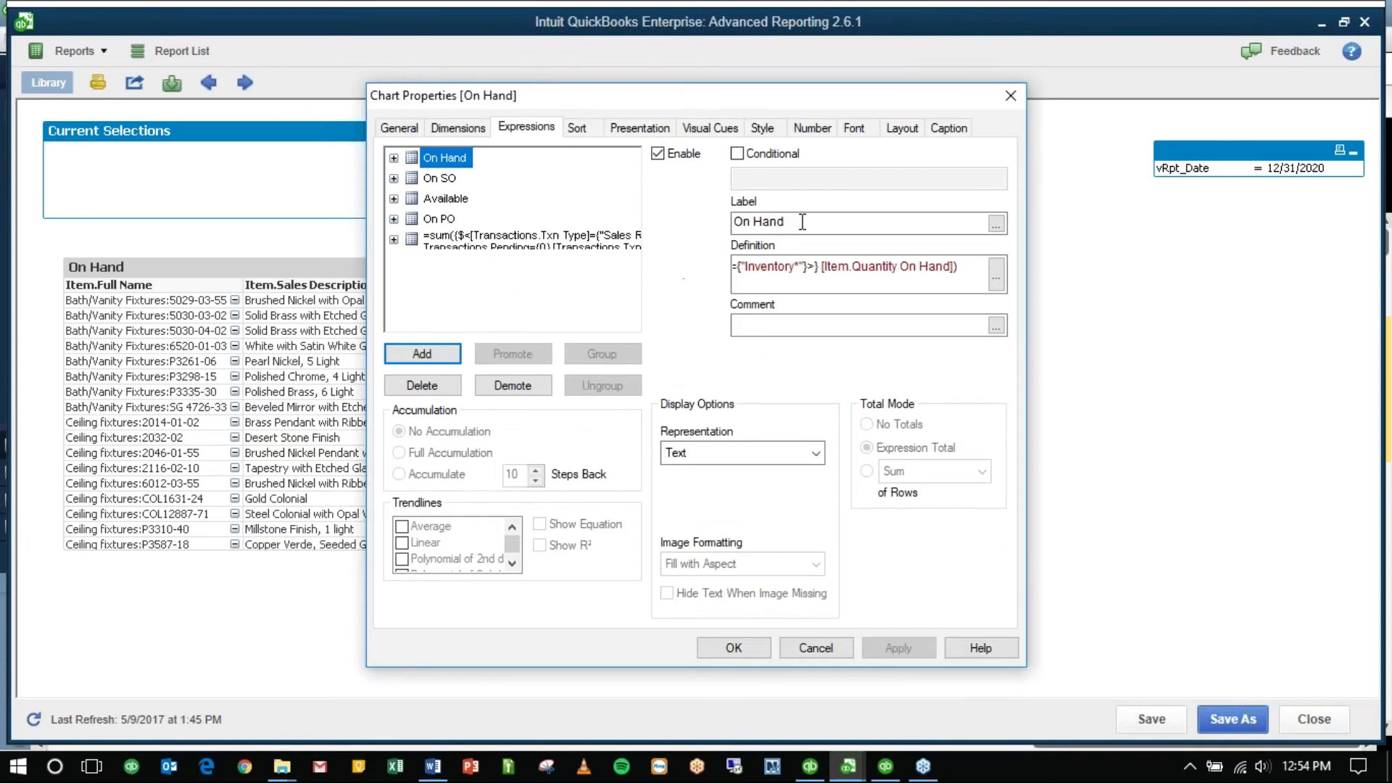
pyautogui.click(576, 243)
pyautogui.click(803, 225)
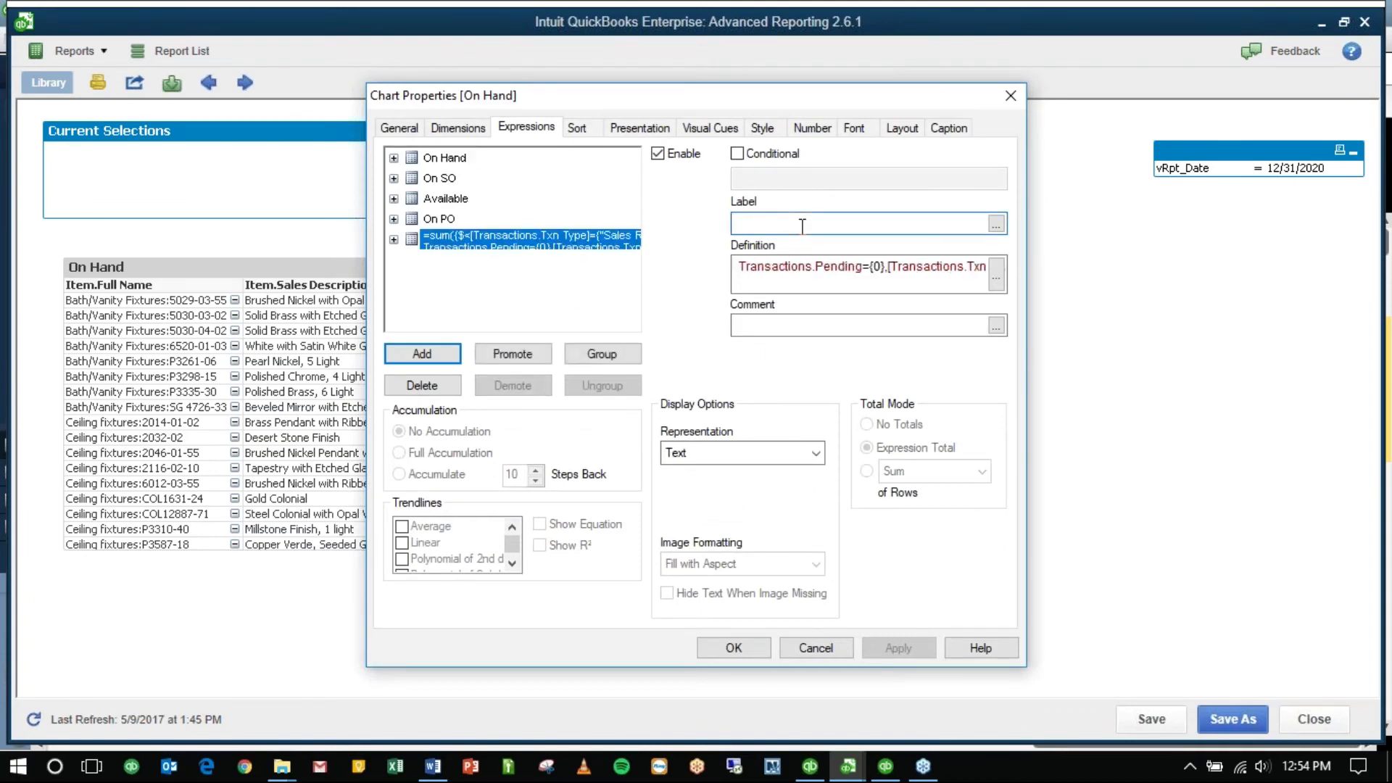
pyautogui.write('Annual')
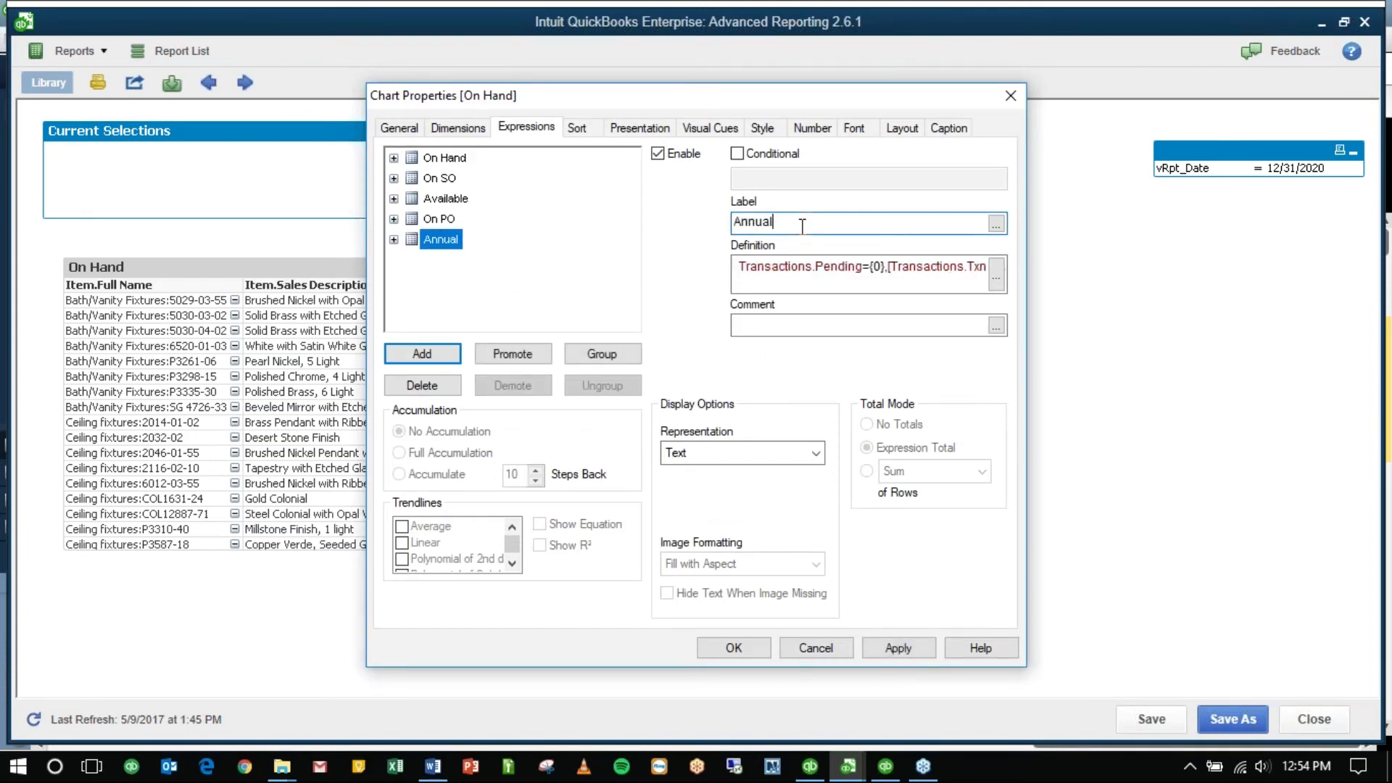
pyautogui.write(' Sales')
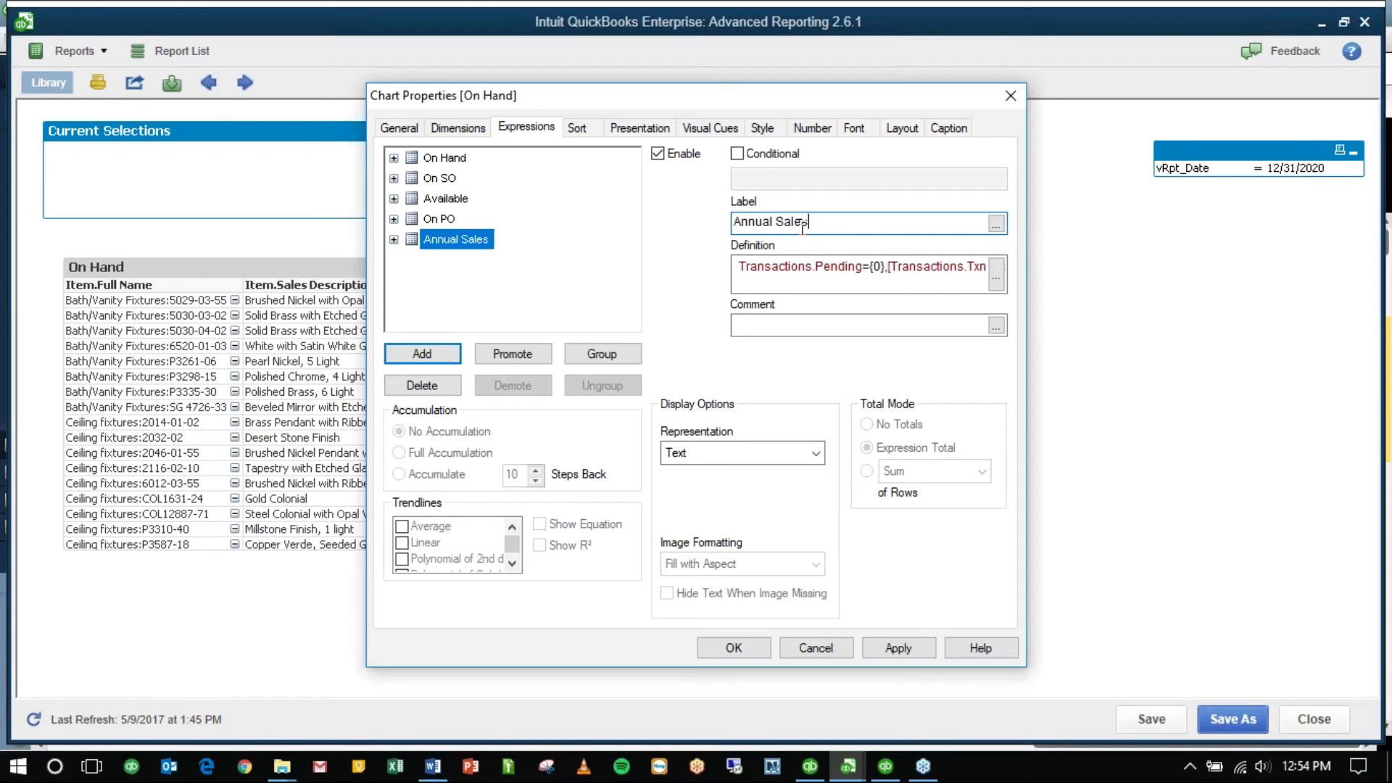
pyautogui.click(734, 653)
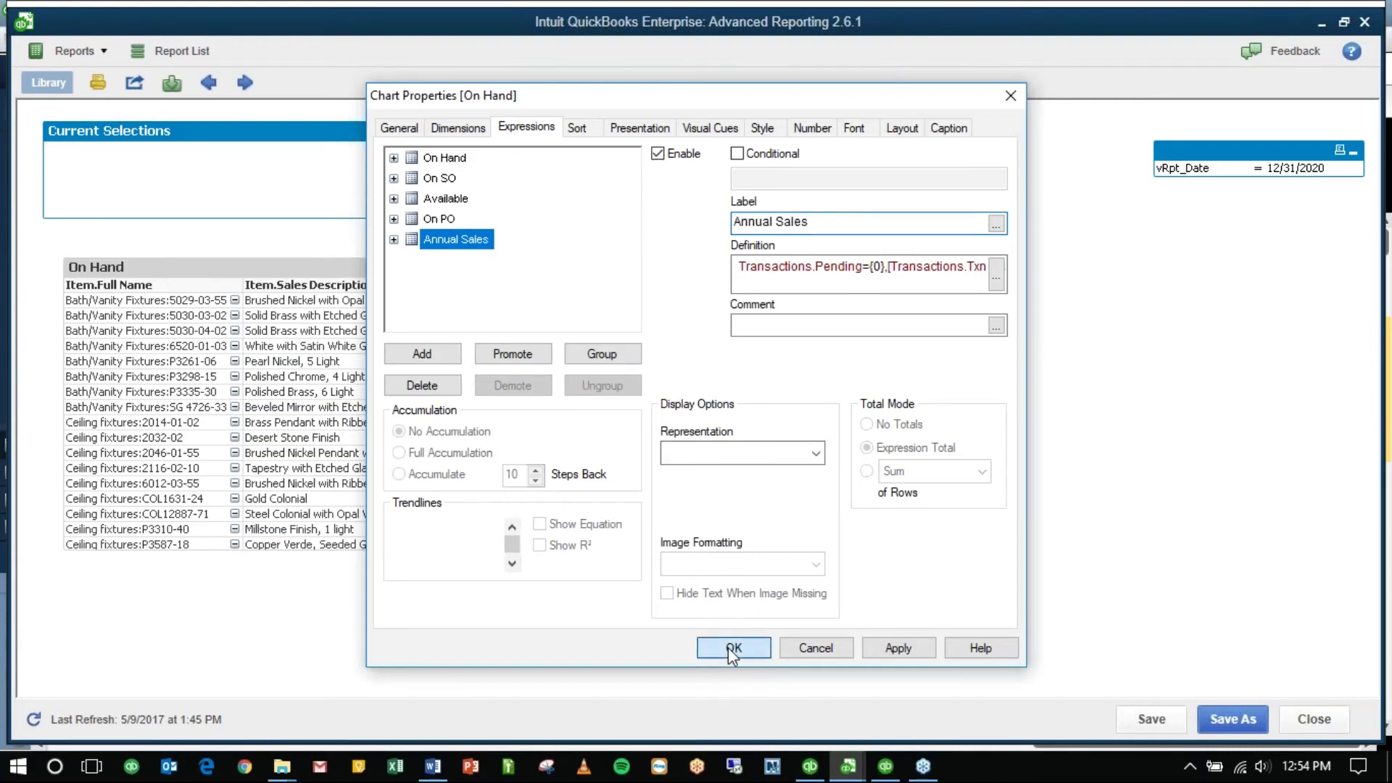
pyautogui.click(728, 647)
# Step: Add a new expression =[Annual Sales]/12 to the On Hand chart
pyautogui.rightClick(725, 288)
pyautogui.click(774, 302)
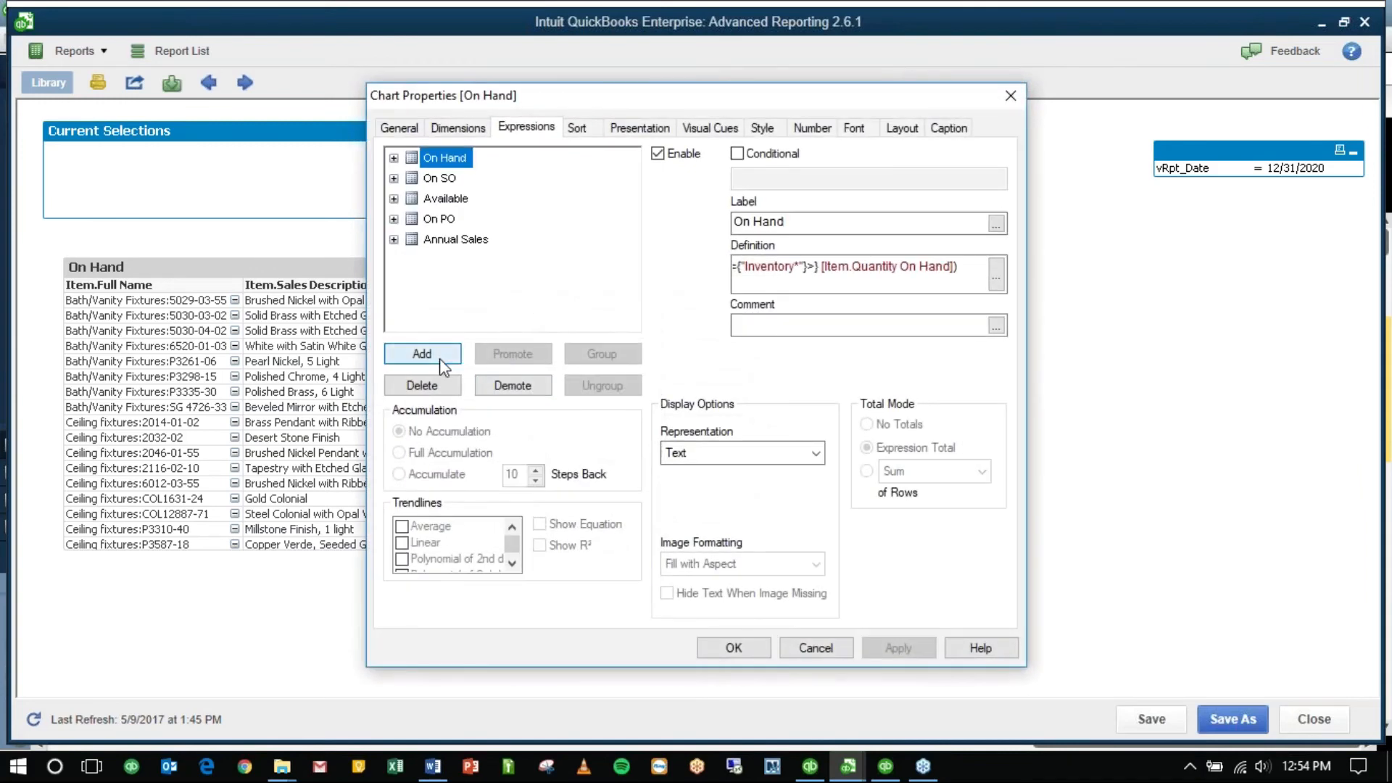
pyautogui.click(440, 358)
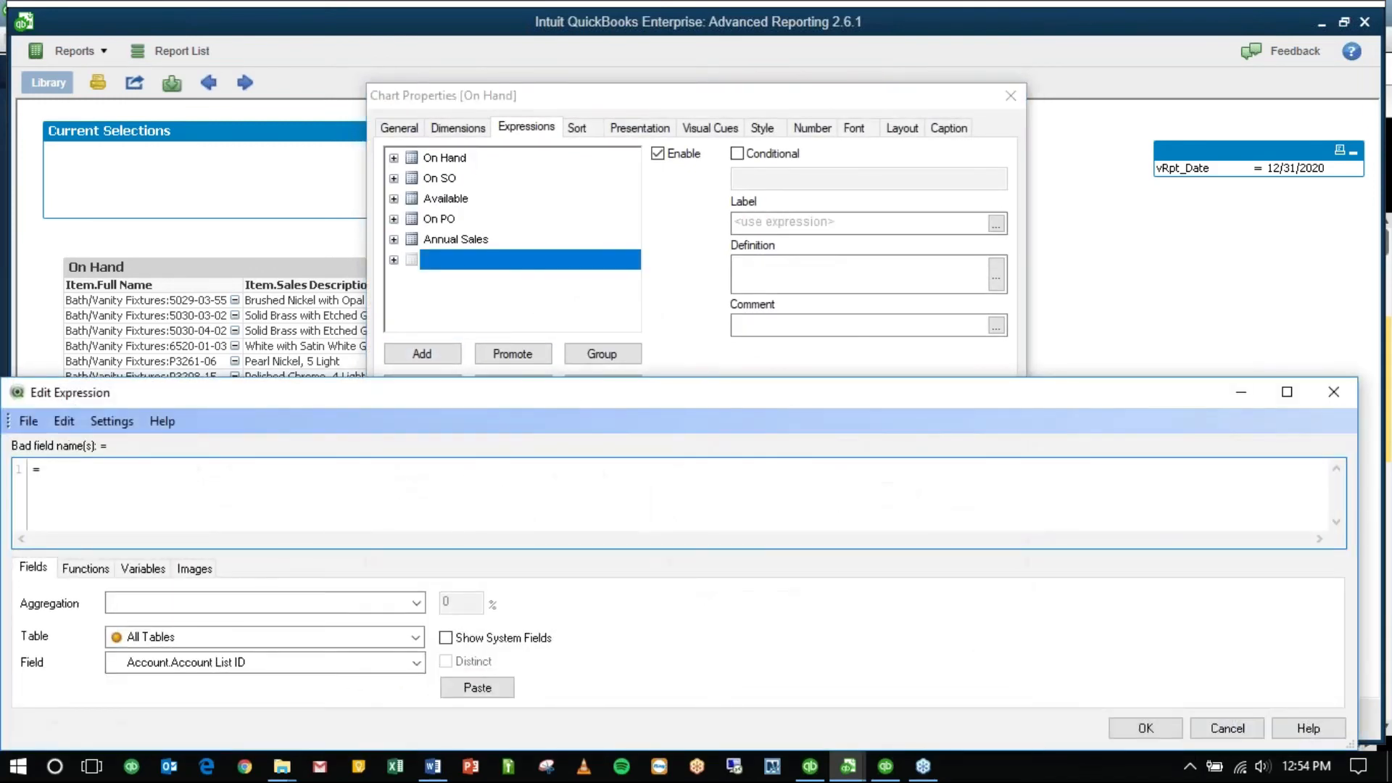
pyautogui.write('[an')
pyautogui.press('Return')
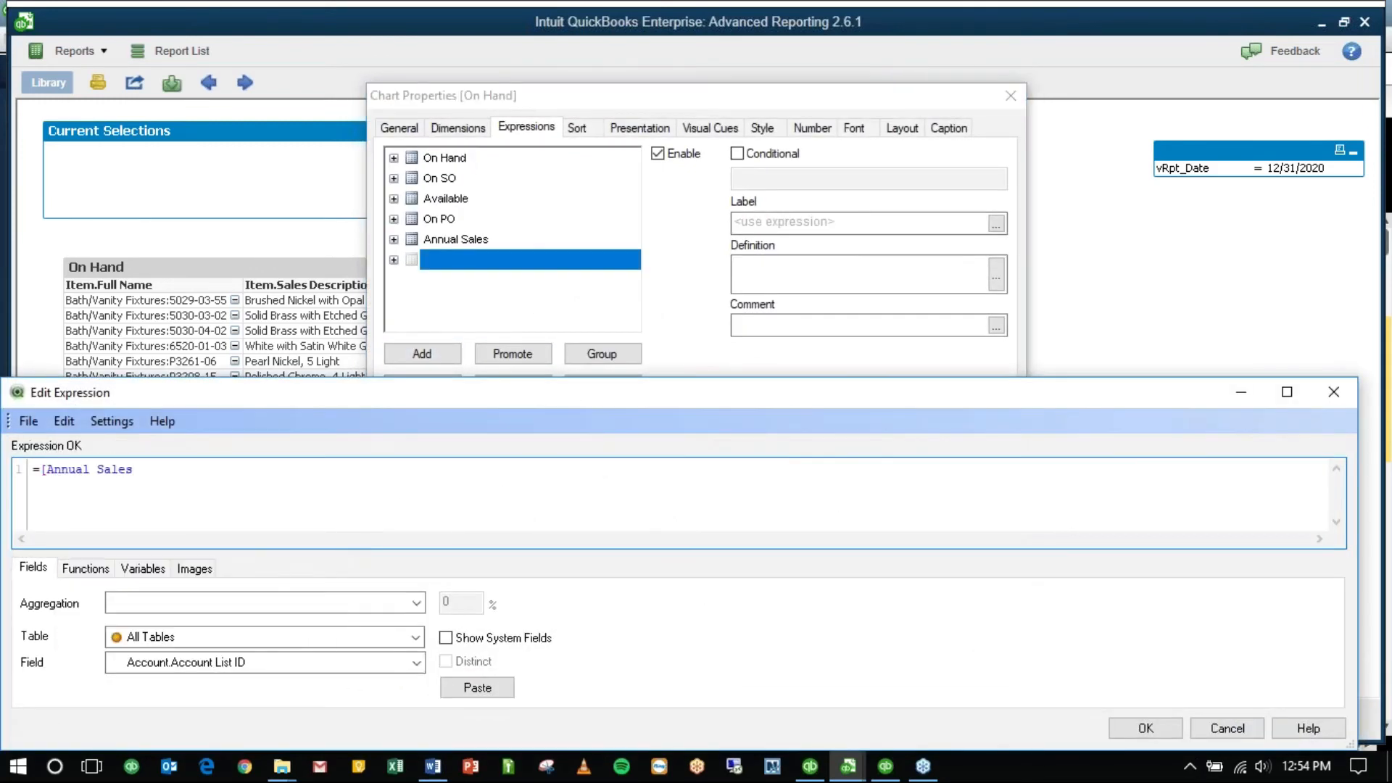
pyautogui.write('/12')
pyautogui.click(1146, 729)
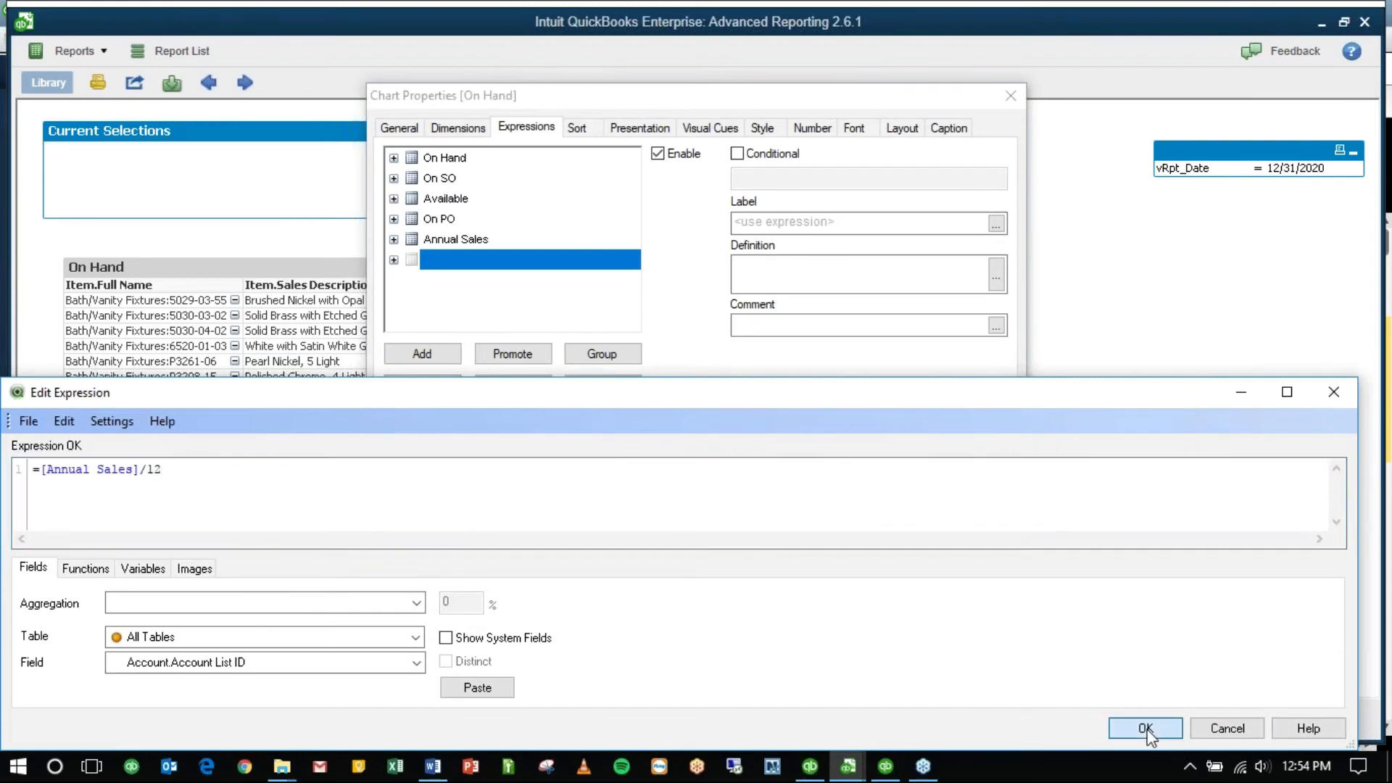
# Step: Label the new expression Monthly Sales, accept the properties, and widen the chart to fit the added column
pyautogui.click(779, 224)
pyautogui.write('Mo')
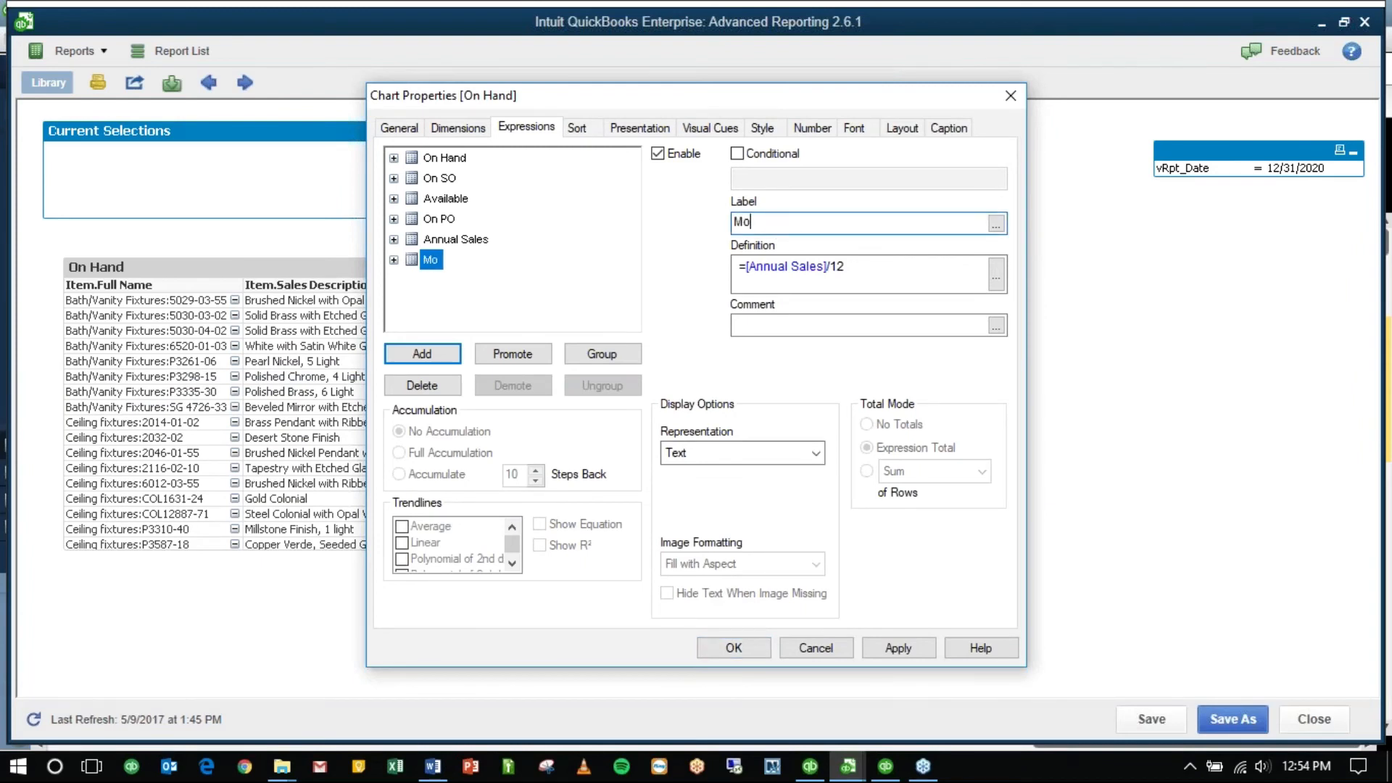
pyautogui.write('nthly Lales')
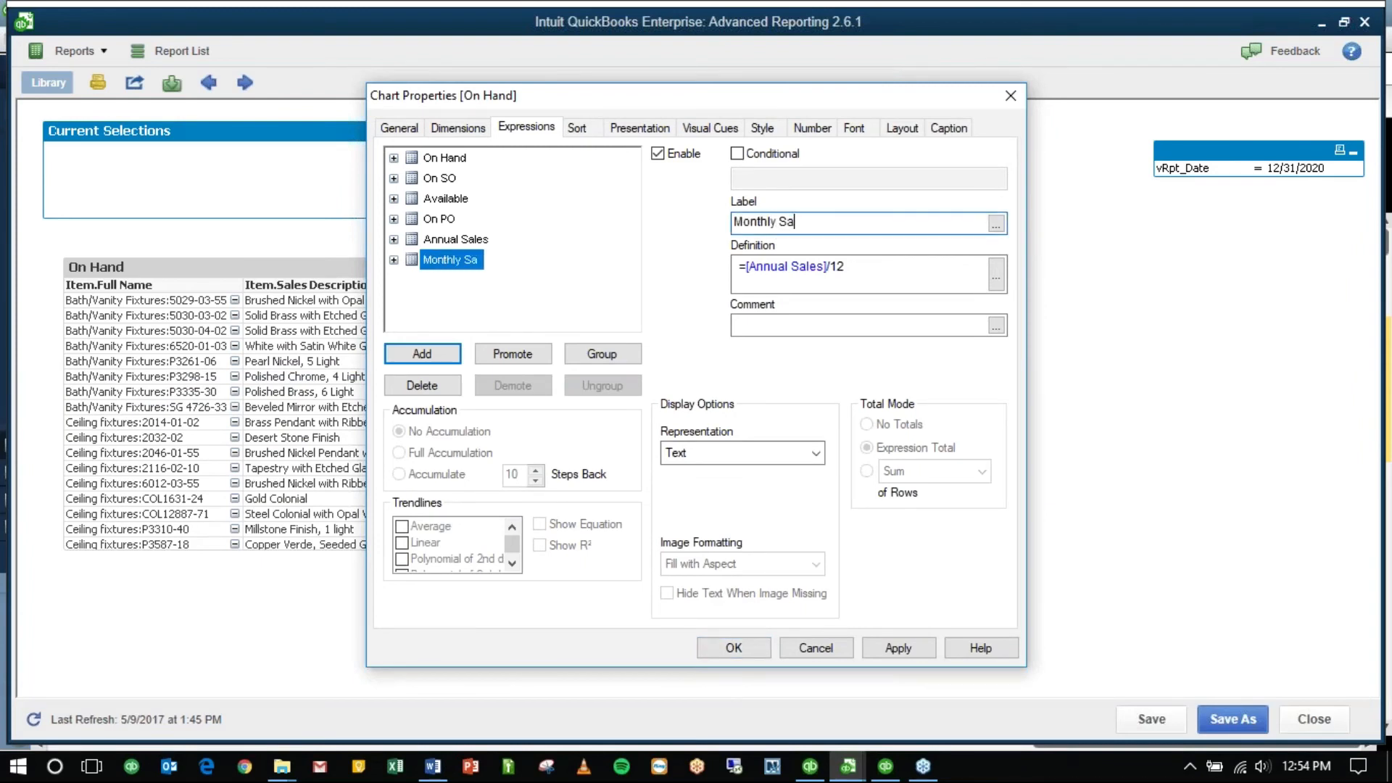
pyautogui.click(734, 647)
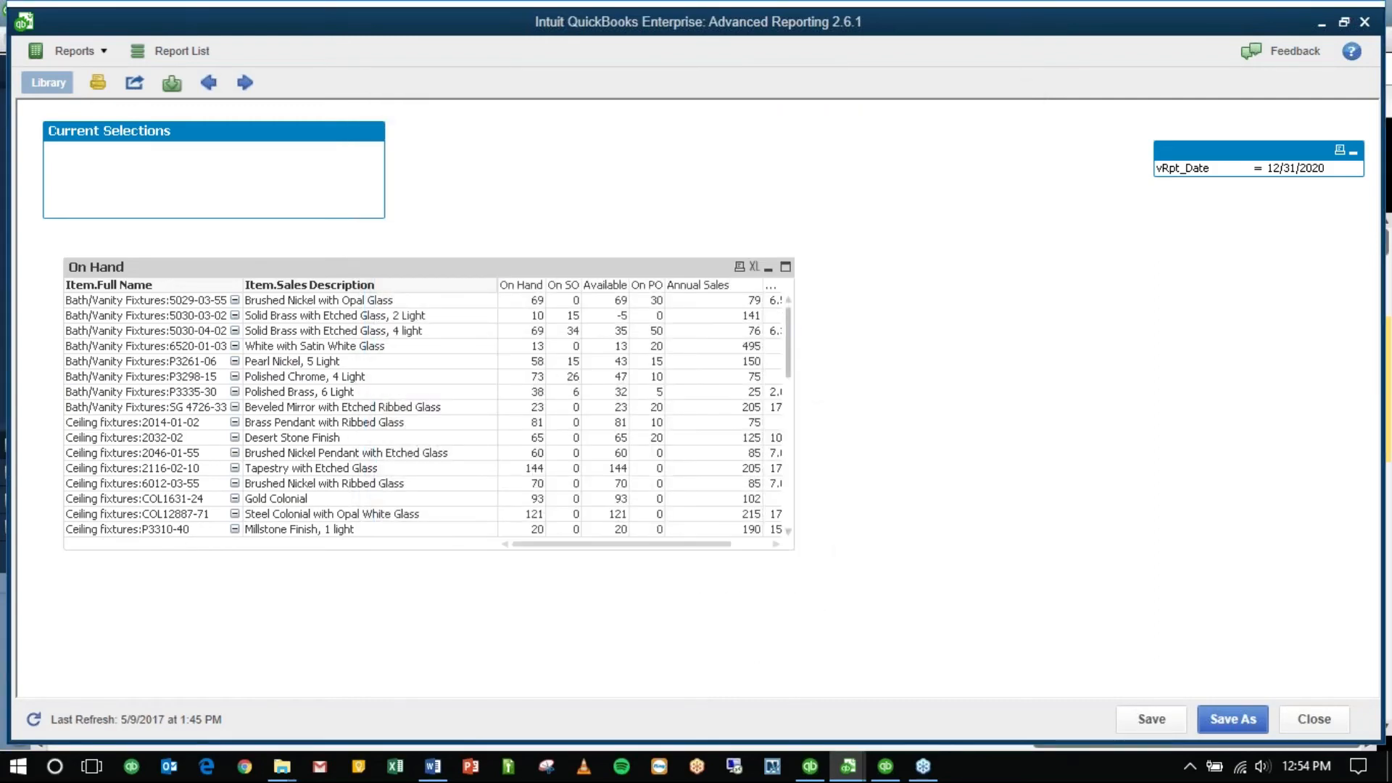
pyautogui.moveTo(794, 312); pyautogui.dragTo(856, 314)
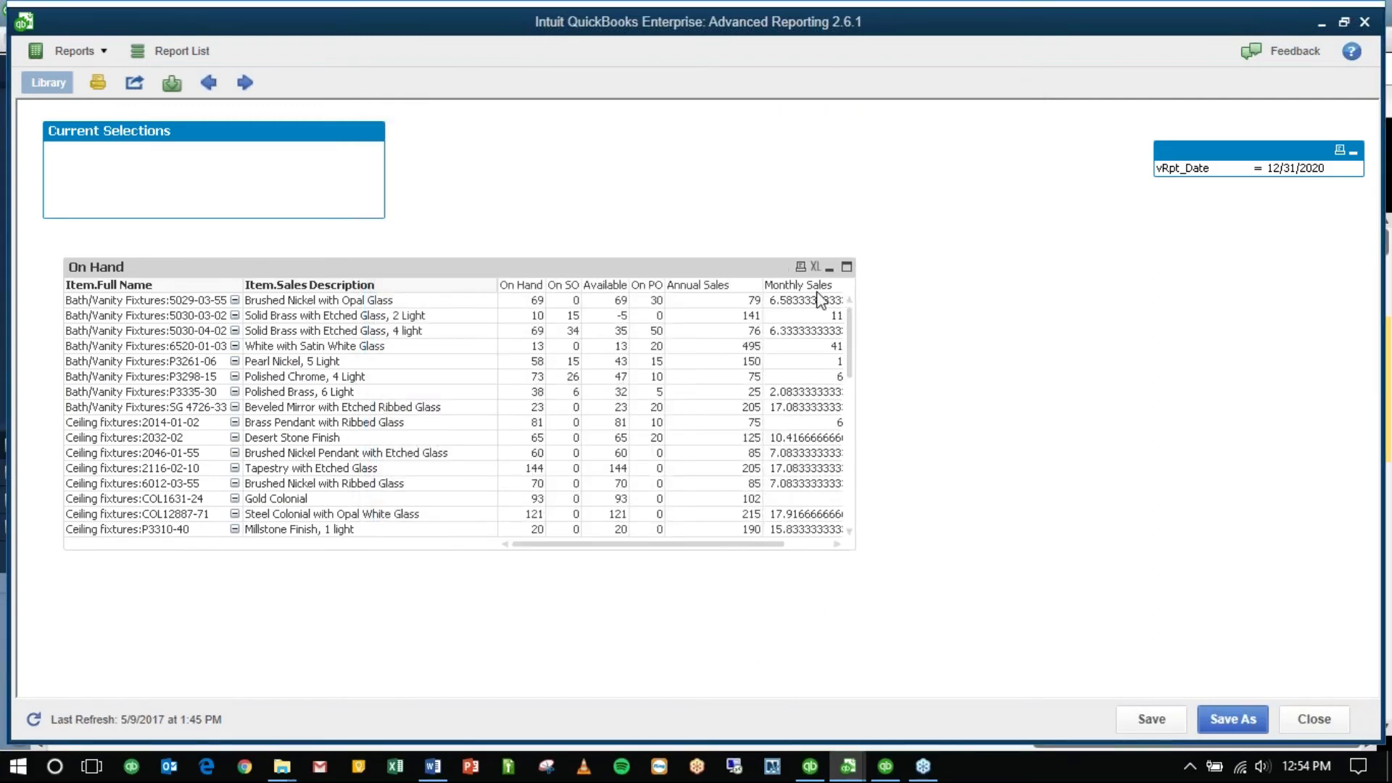
# Step: Format the Monthly Sales expression as fixed to 1 decimal, then narrow the chart frame slightly
pyautogui.rightClick(815, 285)
pyautogui.click(864, 303)
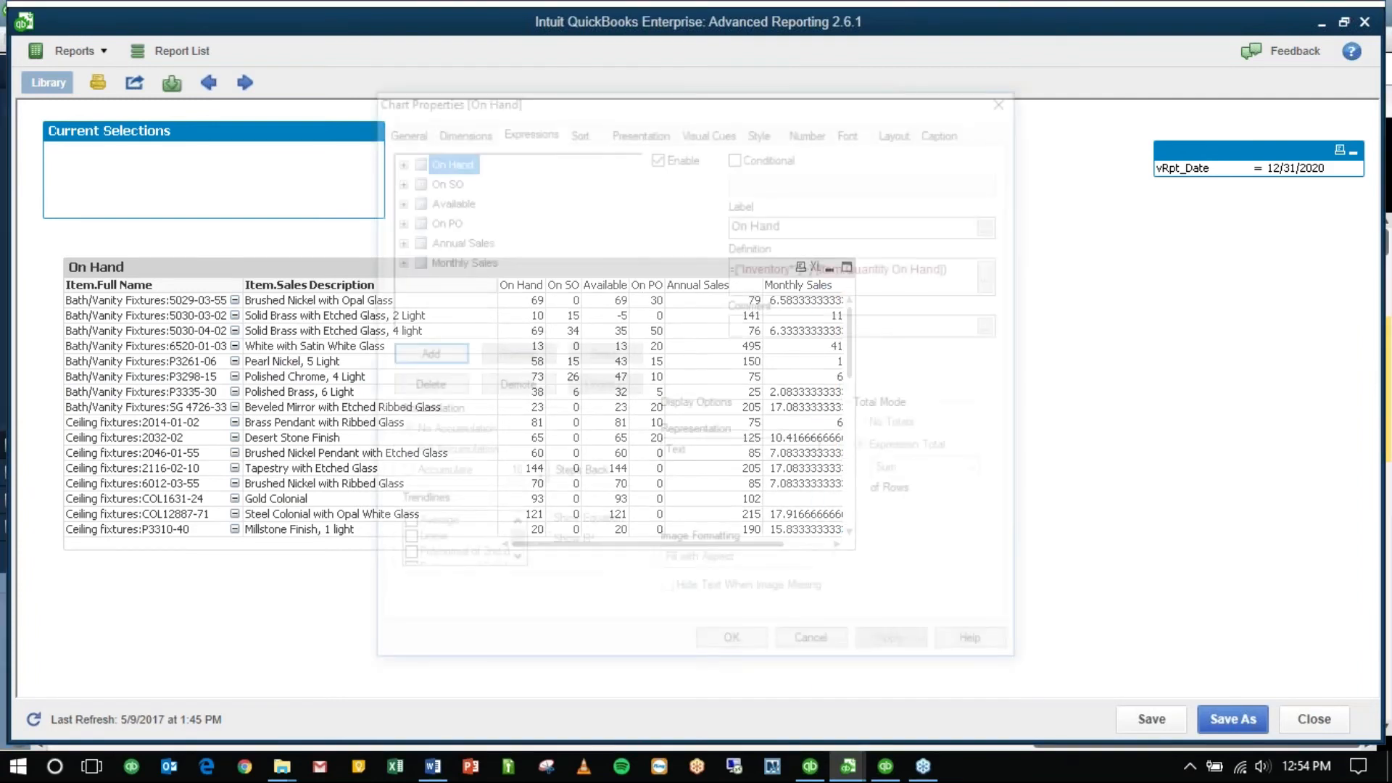
pyautogui.click(828, 133)
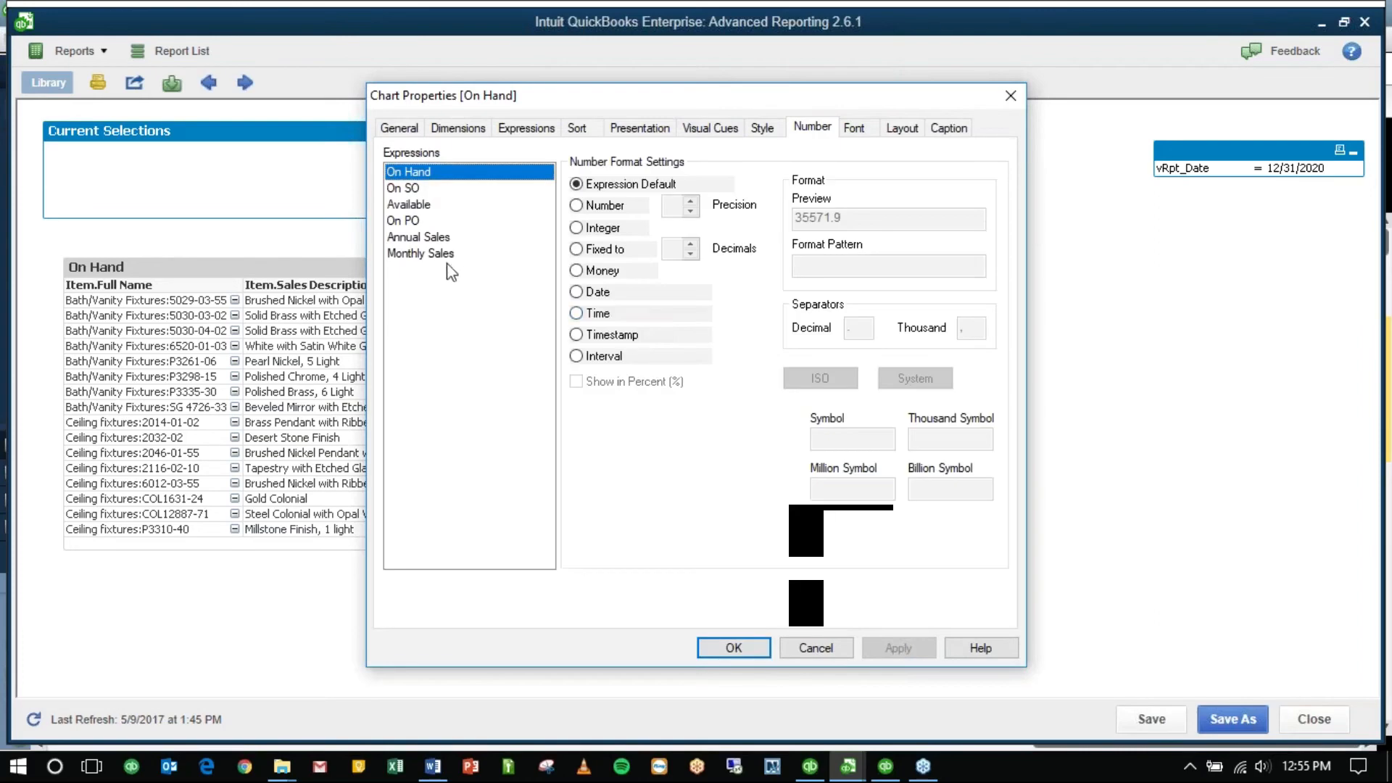
pyautogui.click(435, 254)
pyautogui.click(604, 250)
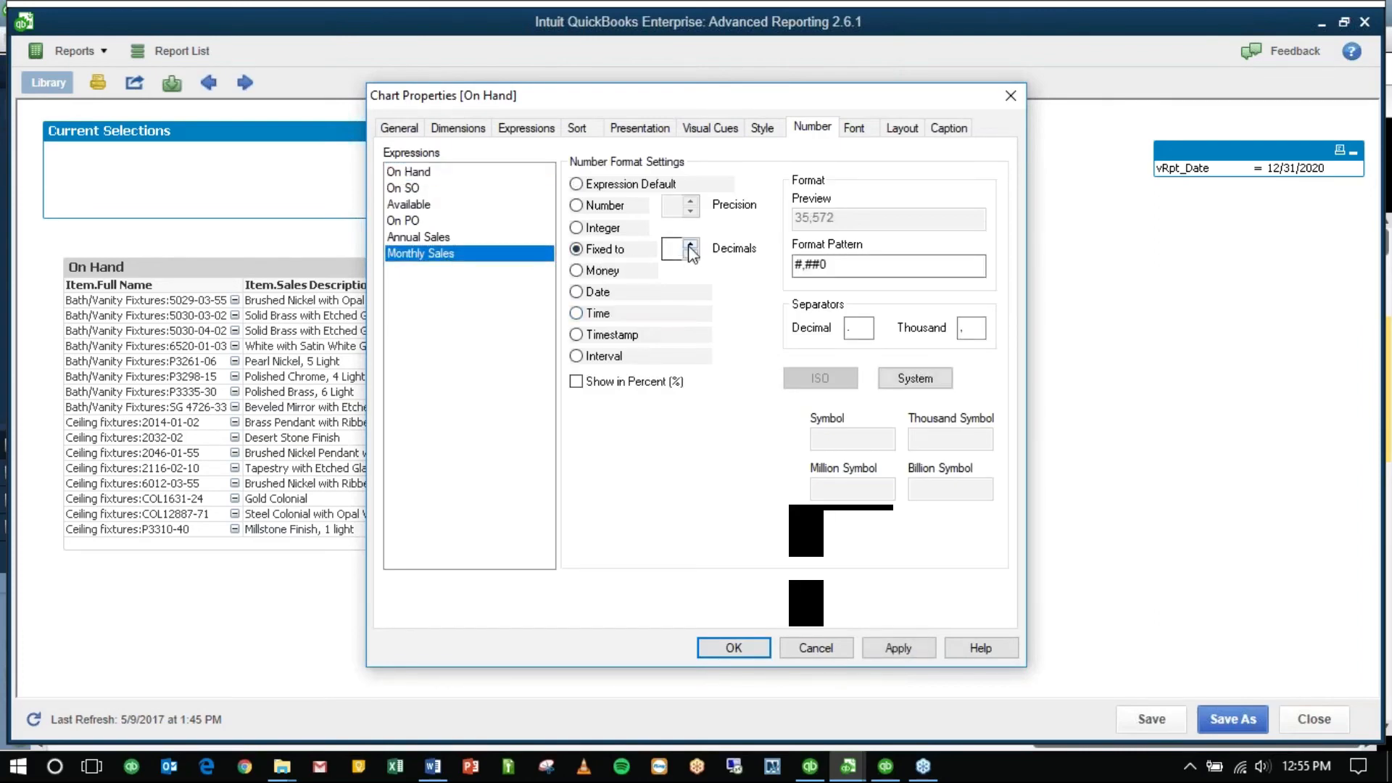
pyautogui.click(690, 248)
pyautogui.click(732, 648)
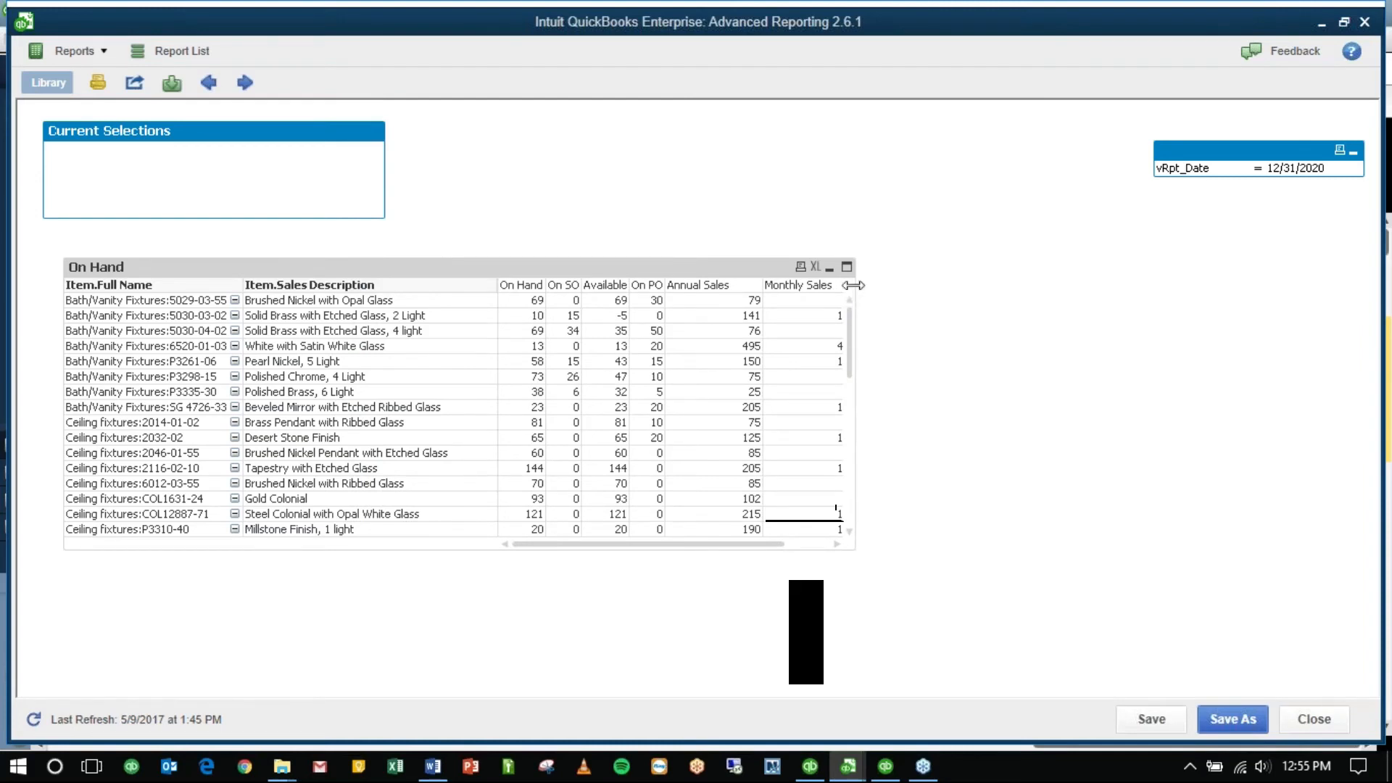
pyautogui.moveTo(854, 285); pyautogui.dragTo(841, 287)
# Step: Wrap the chart's header text with a header height of 2 lines and narrow the Monthly Sales column
pyautogui.rightClick(792, 284)
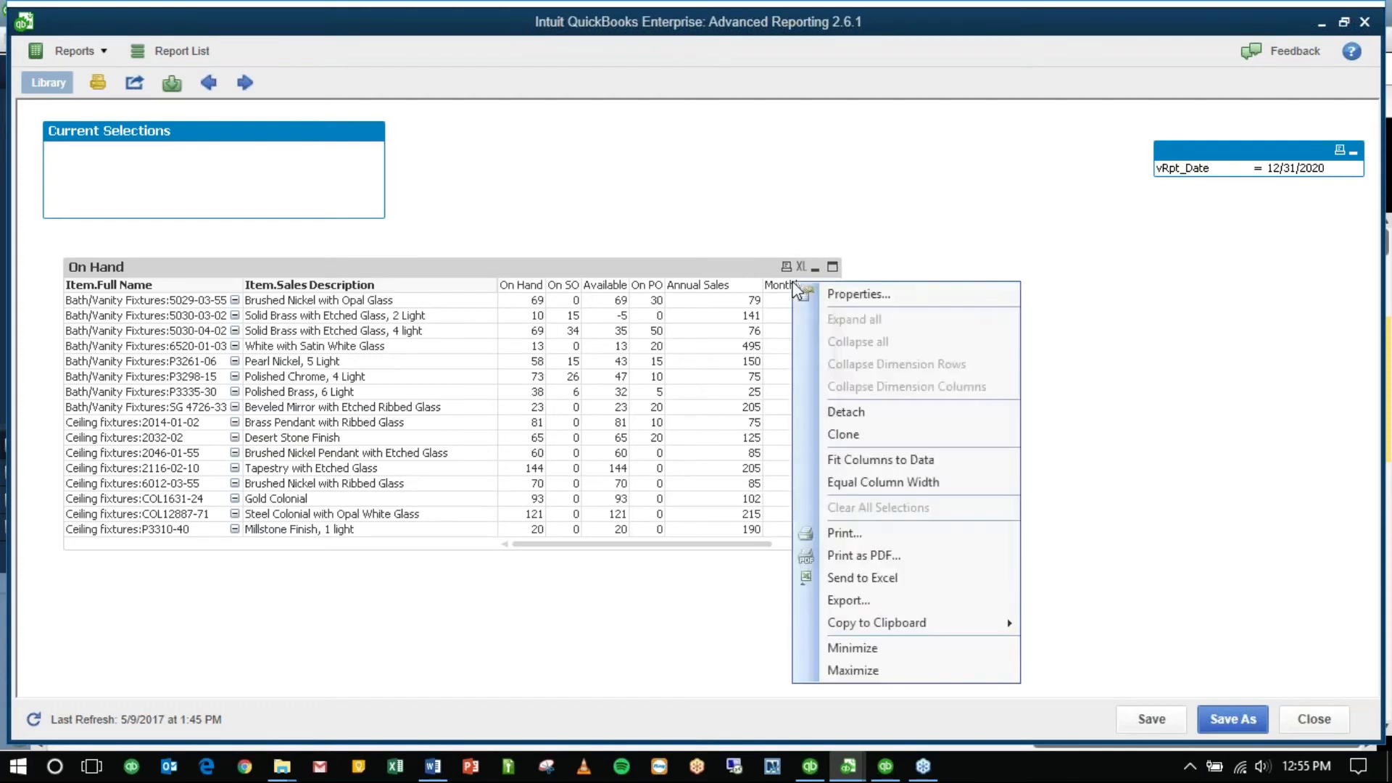
pyautogui.click(849, 296)
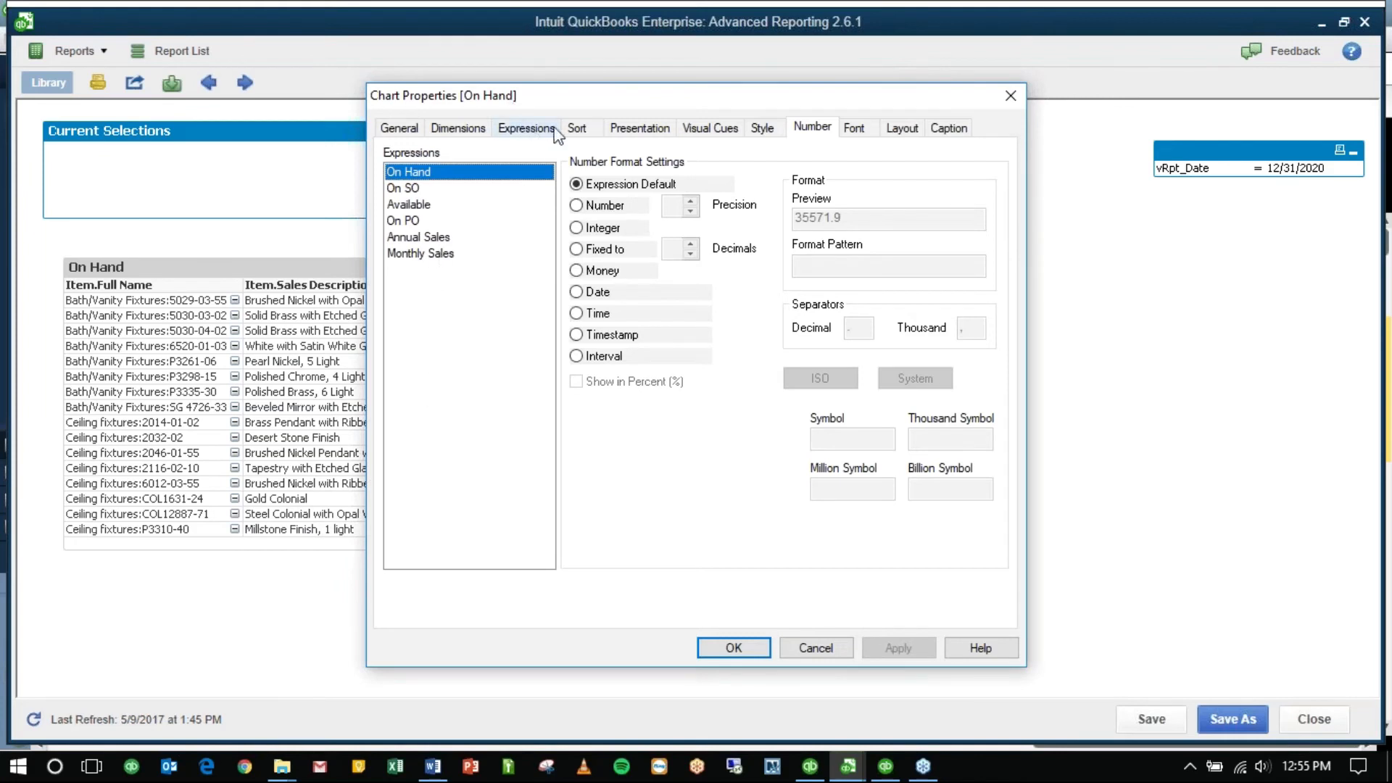
pyautogui.click(620, 127)
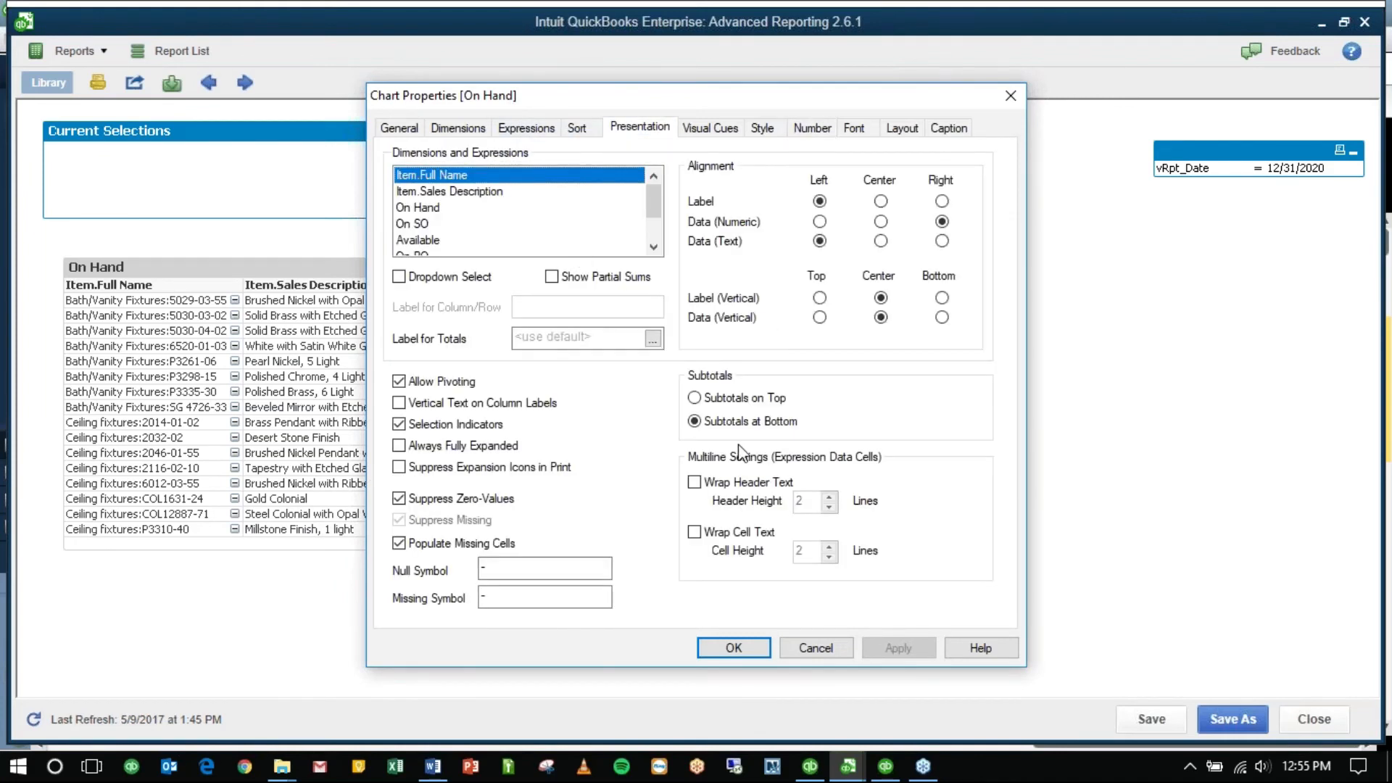
pyautogui.click(698, 483)
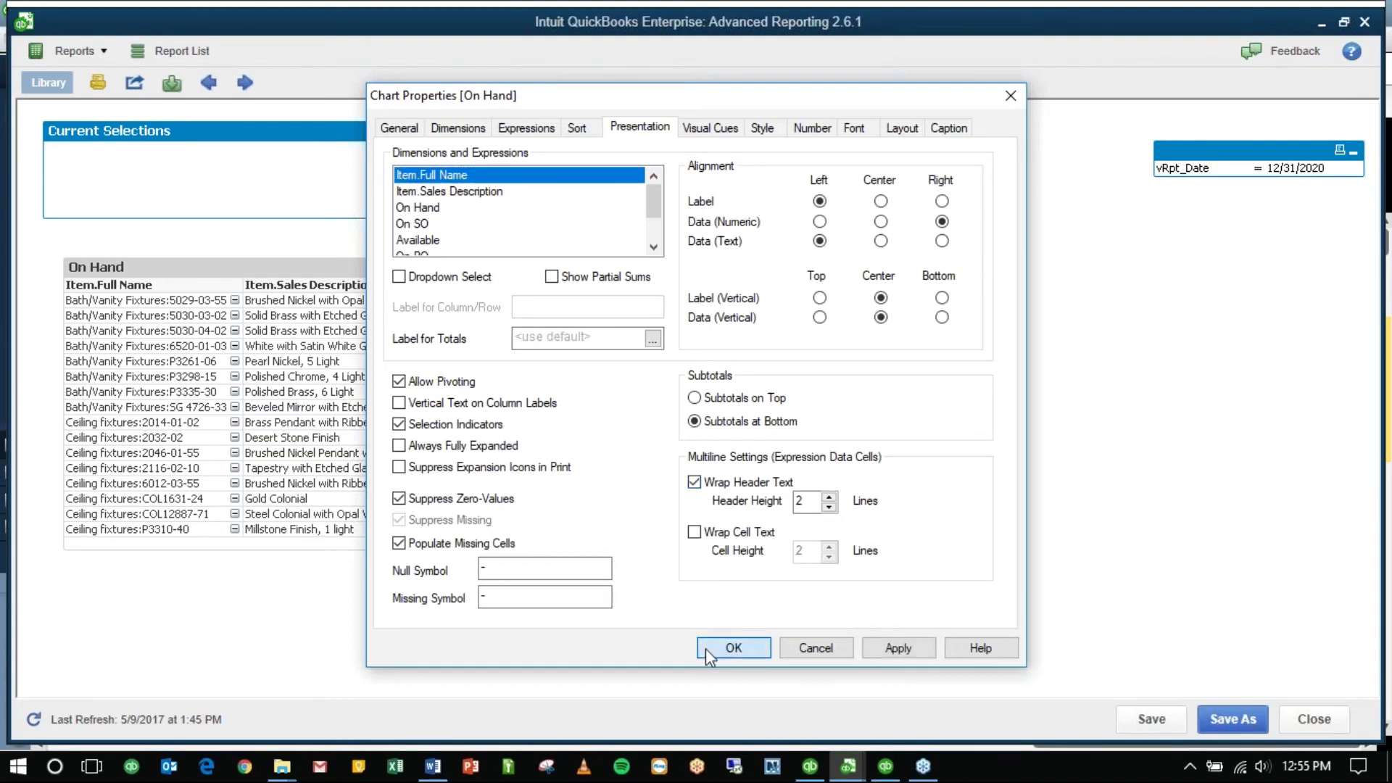
pyautogui.click(707, 648)
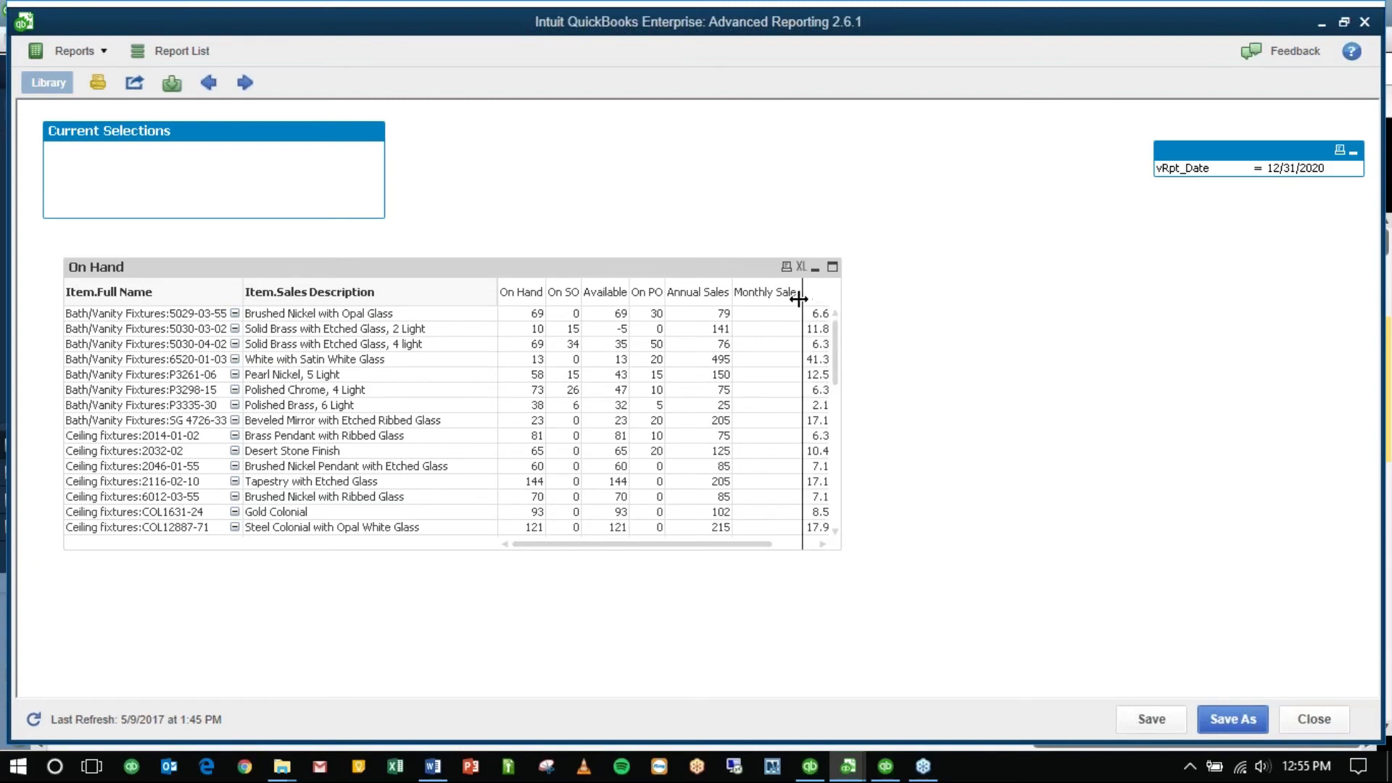
pyautogui.moveTo(797, 299); pyautogui.dragTo(799, 299)
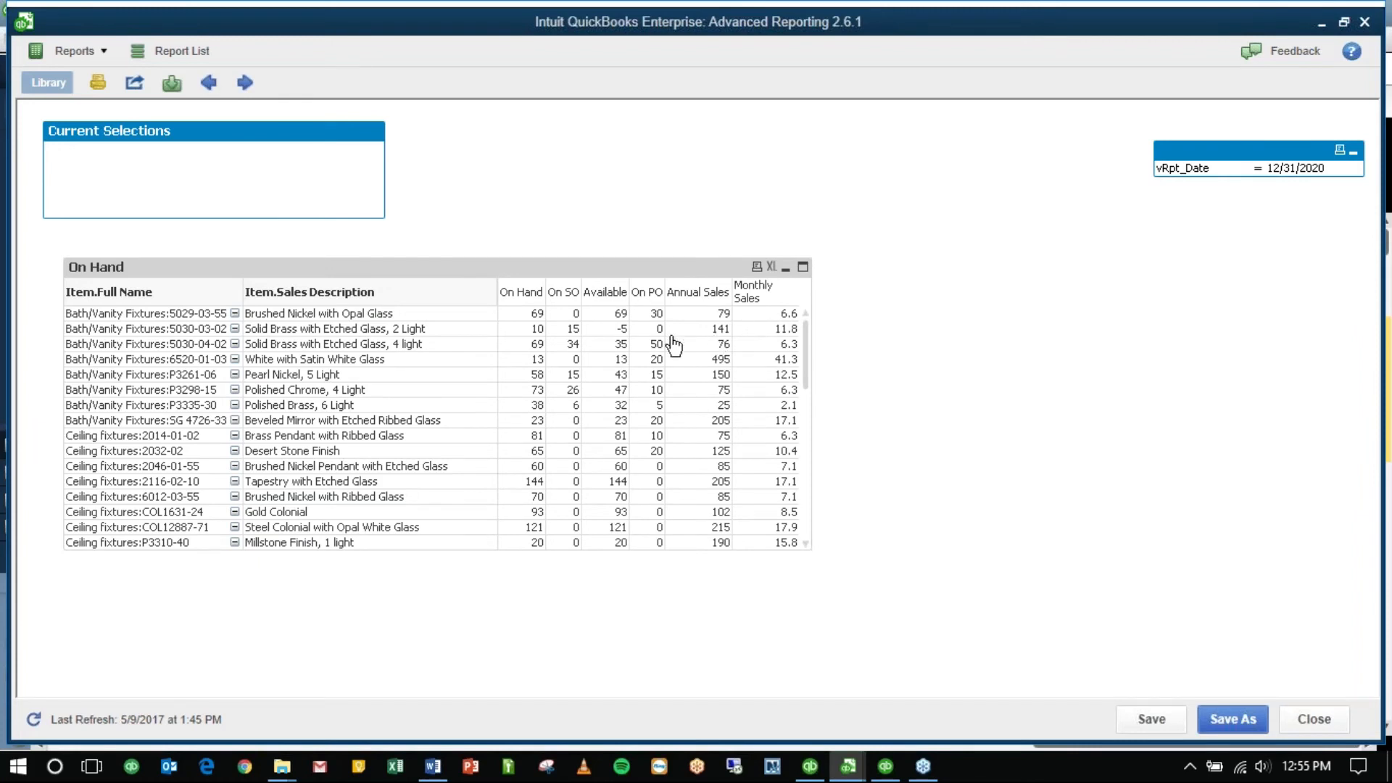
# Step: Send the On Hand table to Excel to view it, then close the exported workbook
pyautogui.click(771, 268)
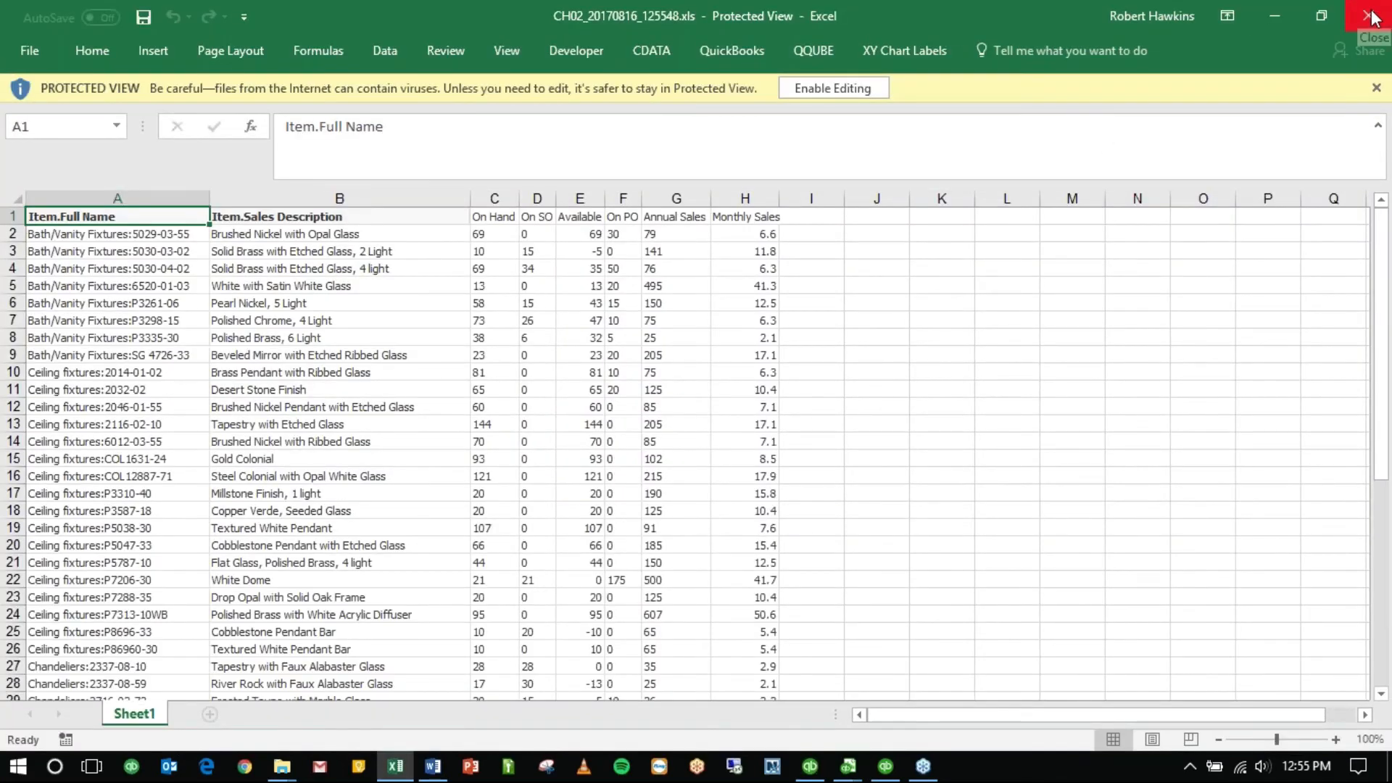
pyautogui.click(1369, 16)
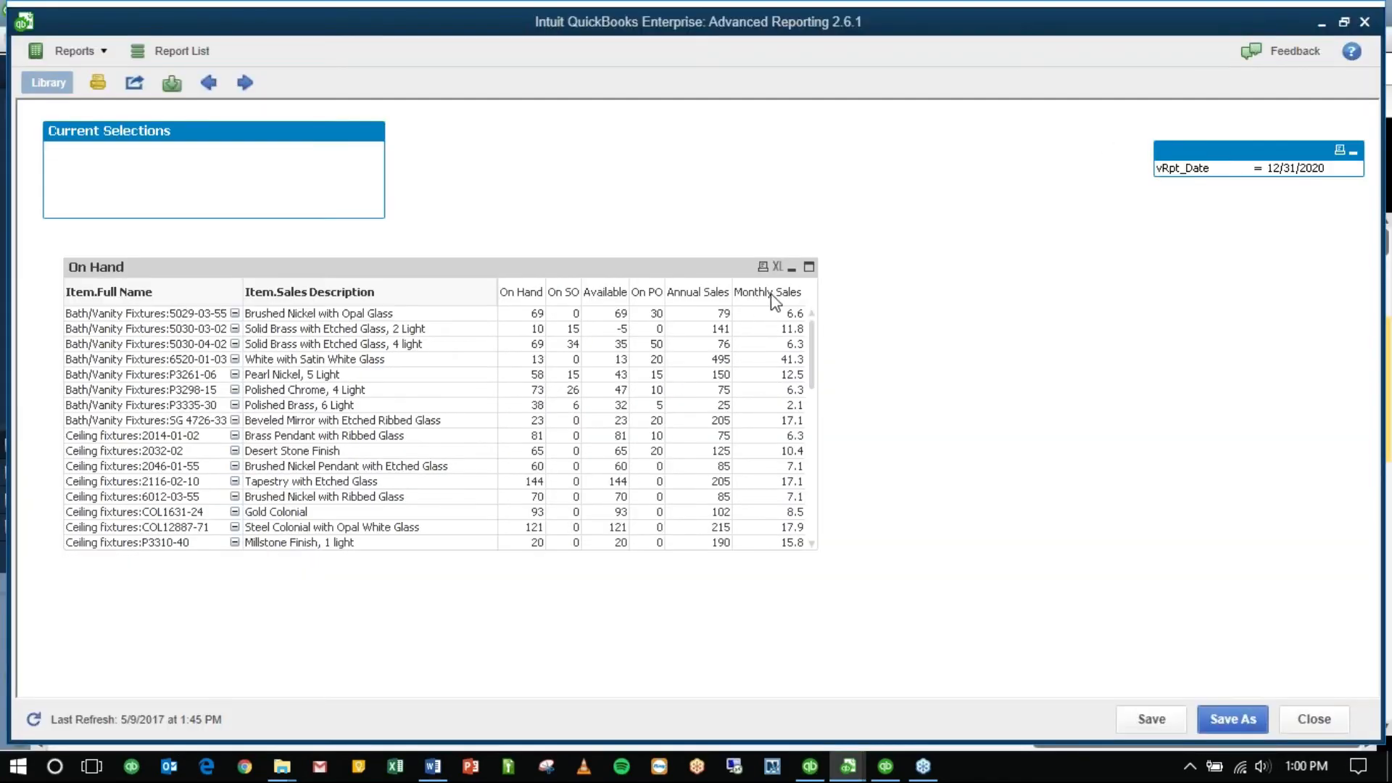
# Step: Add a new expression to the On Hand chart with the definition =[On Hand]/[Monthly Sales]
pyautogui.rightClick(763, 296)
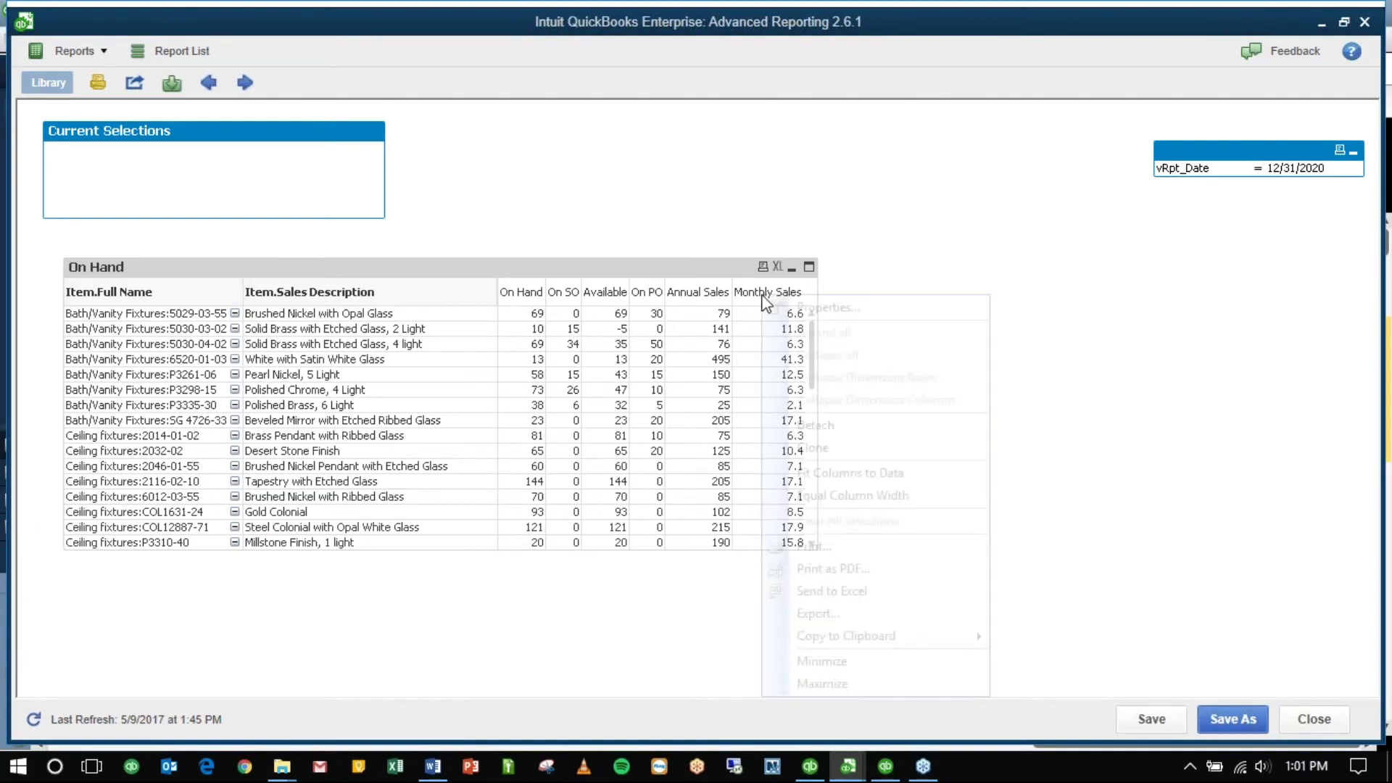
pyautogui.click(772, 308)
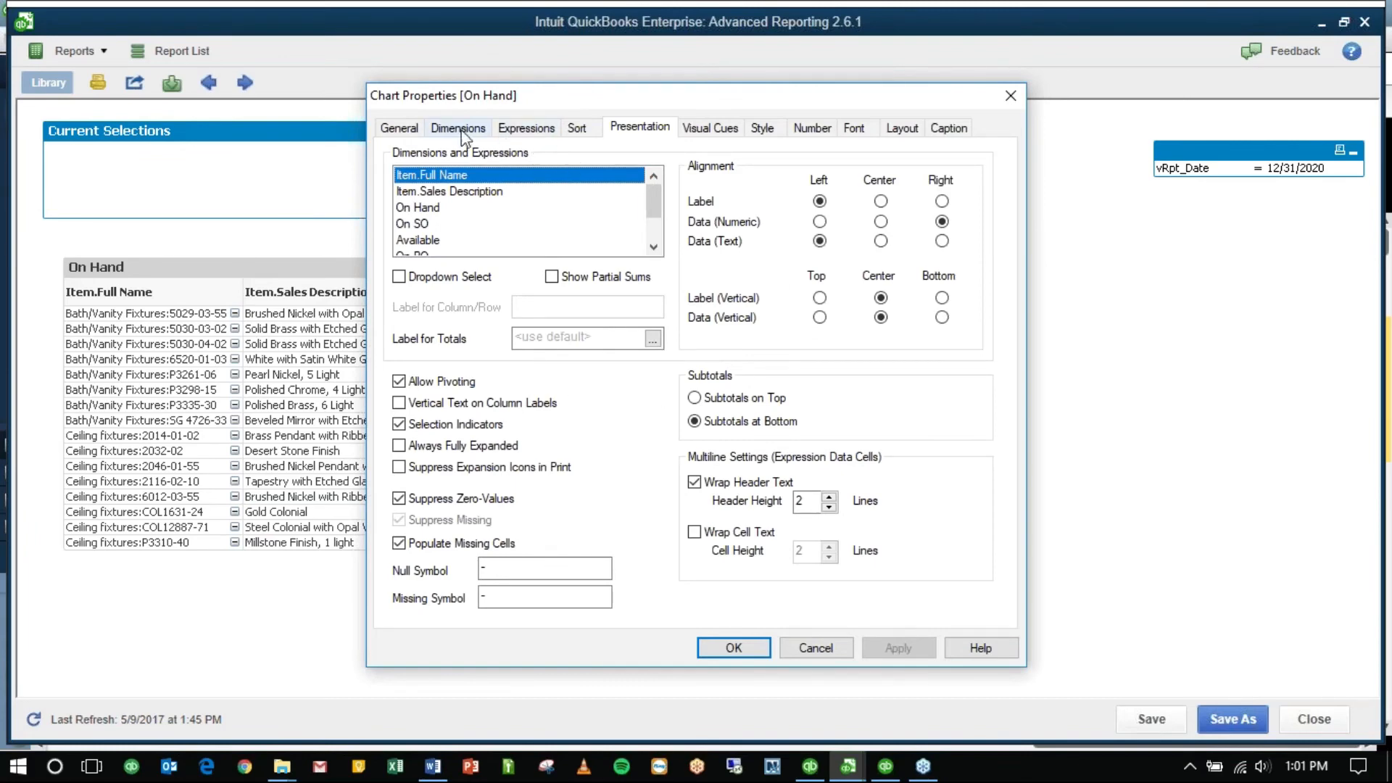
pyautogui.click(526, 129)
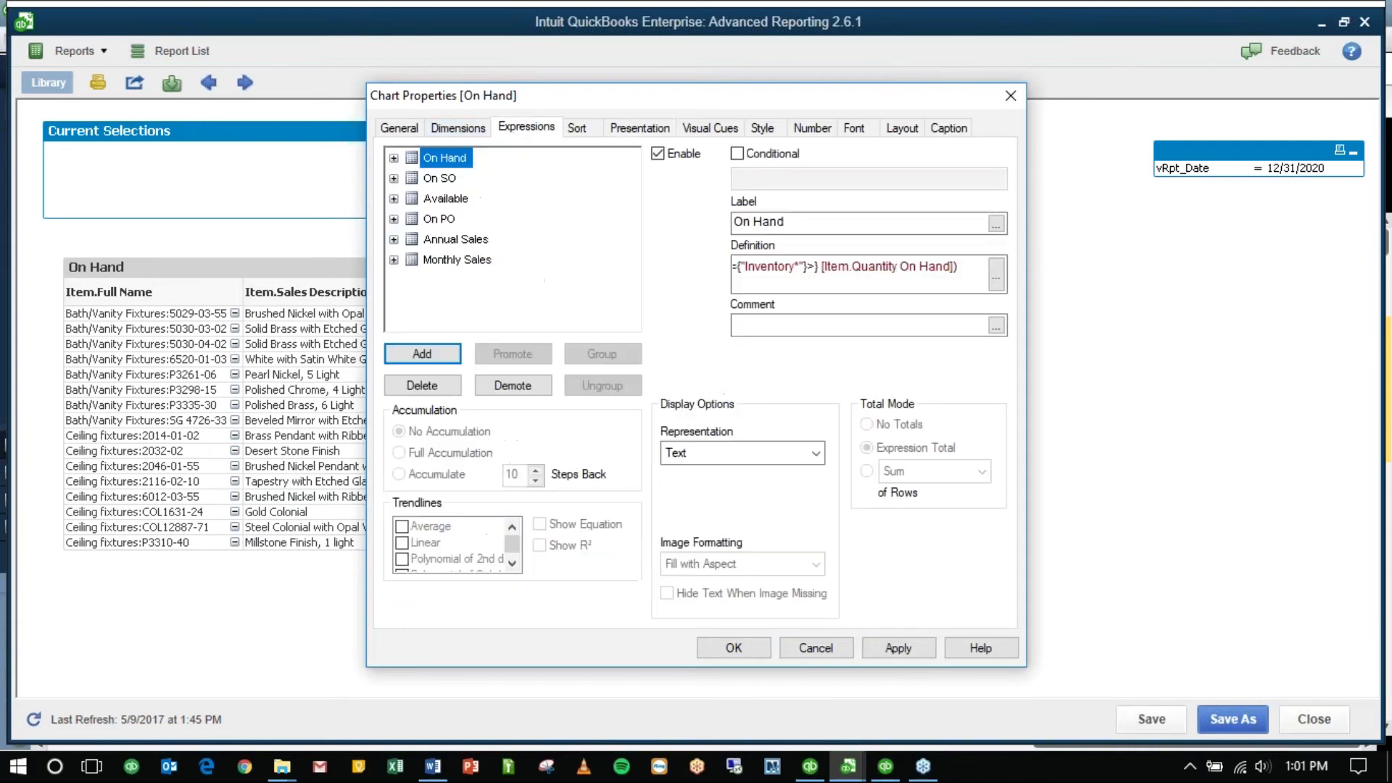
pyautogui.click(455, 243)
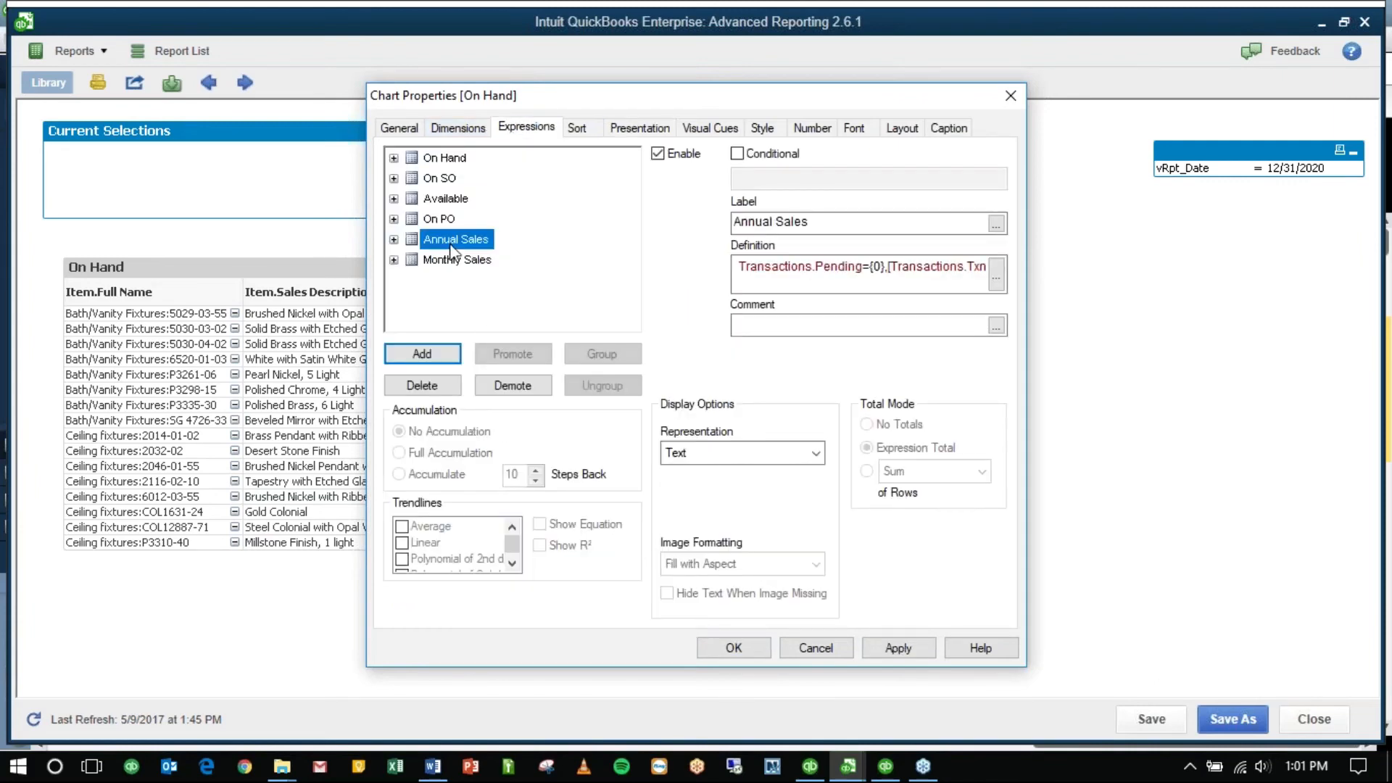
pyautogui.click(462, 262)
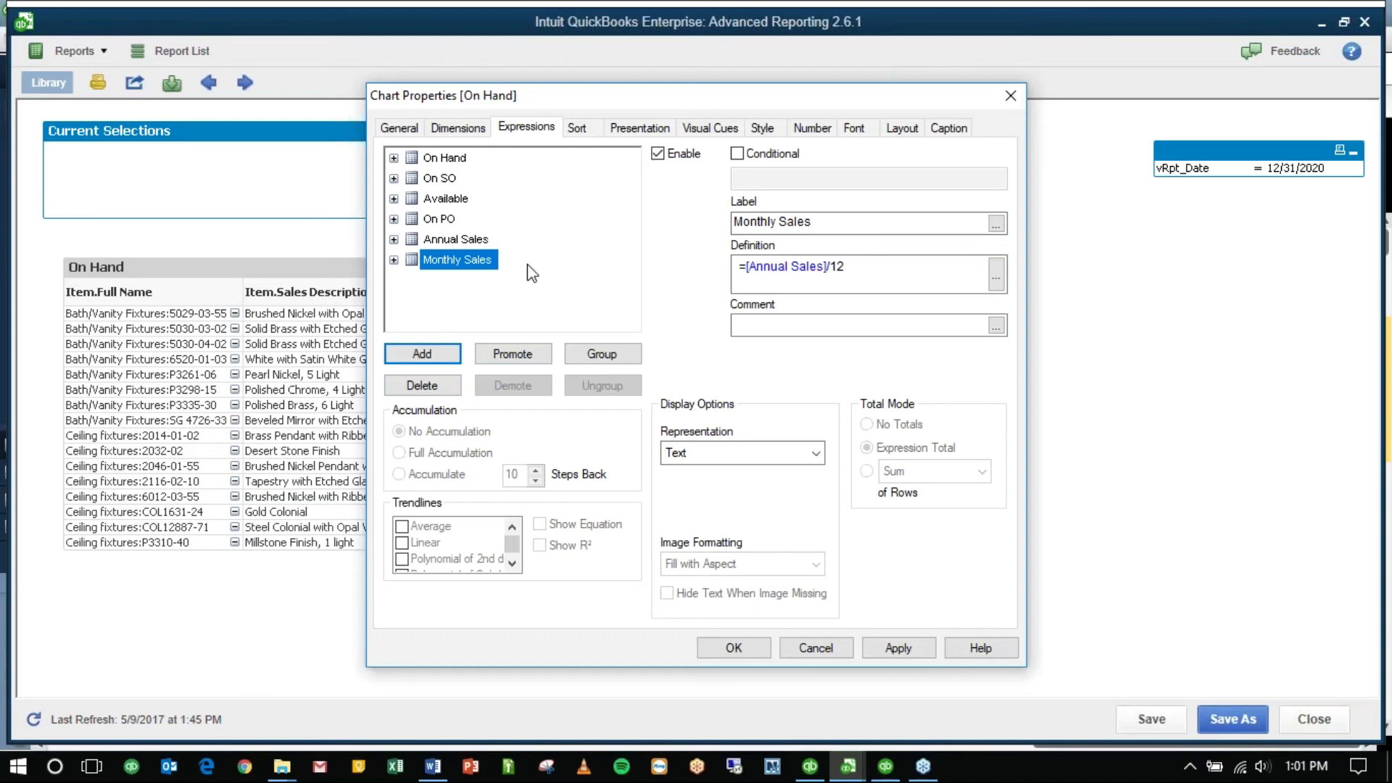
pyautogui.click(421, 353)
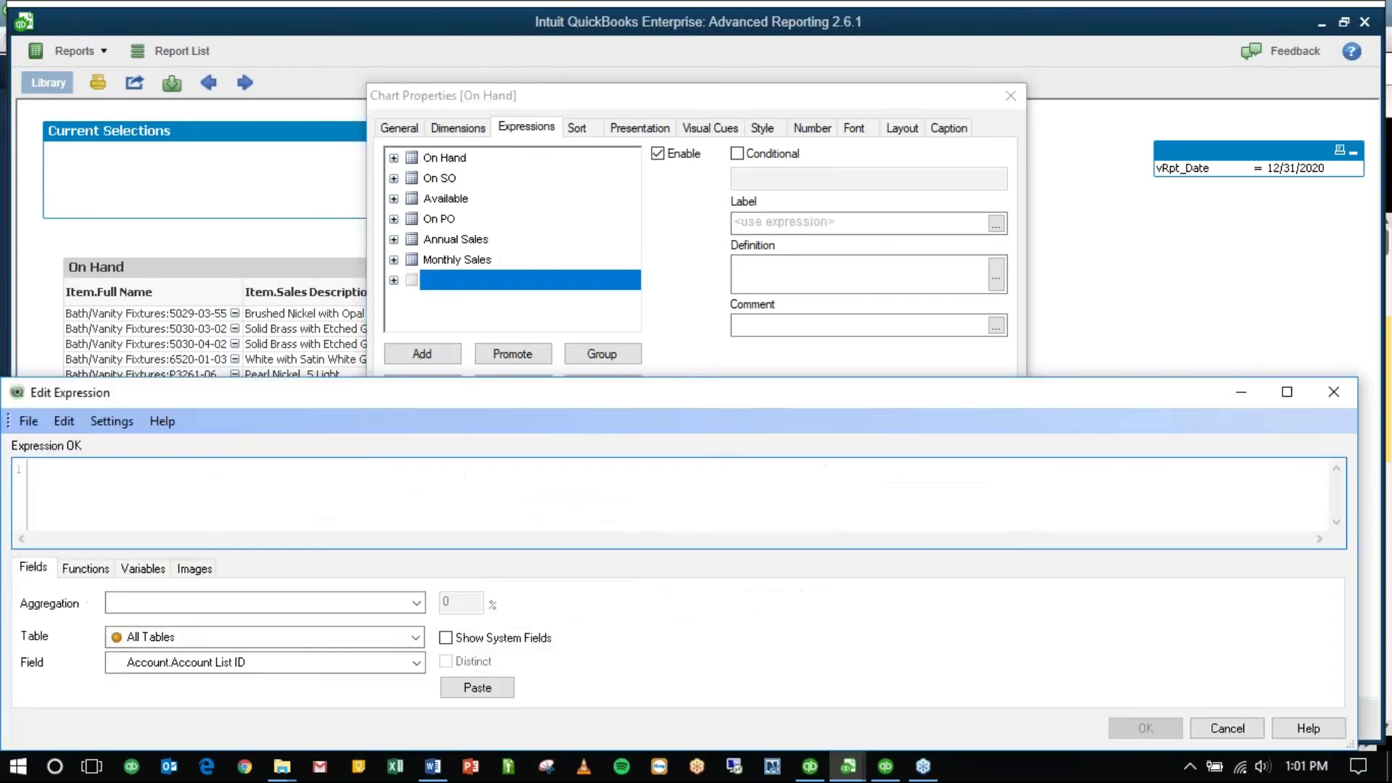
pyautogui.write('=[')
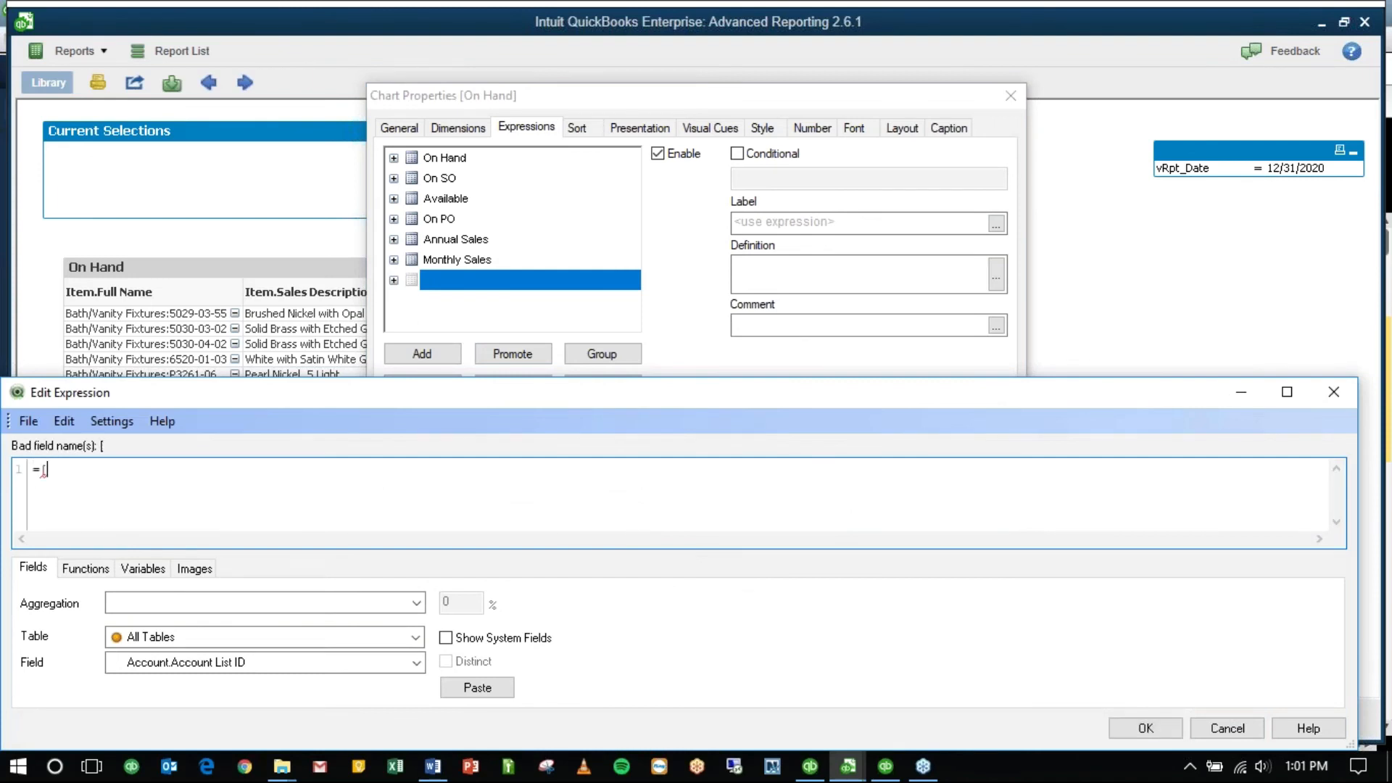
pyautogui.write('On Hand]')
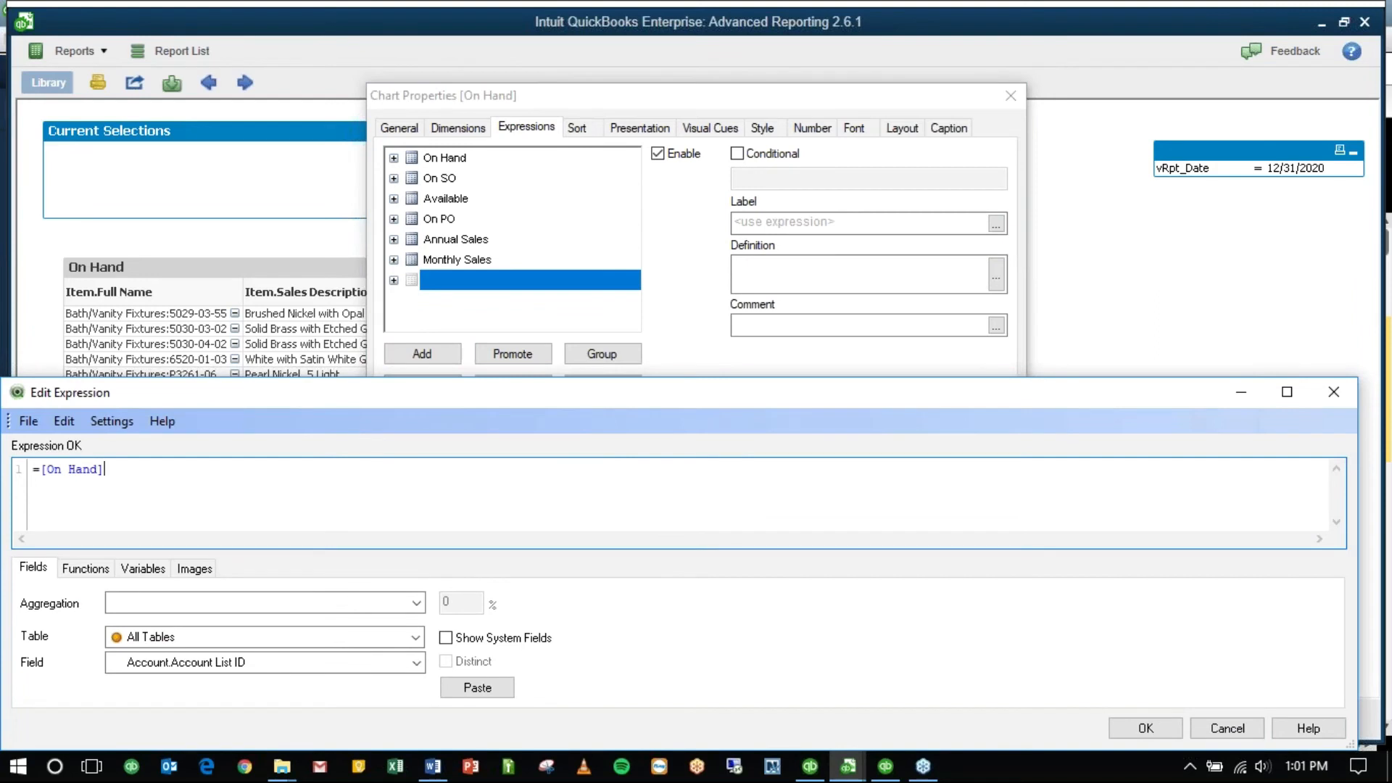
pyautogui.write('/[mon')
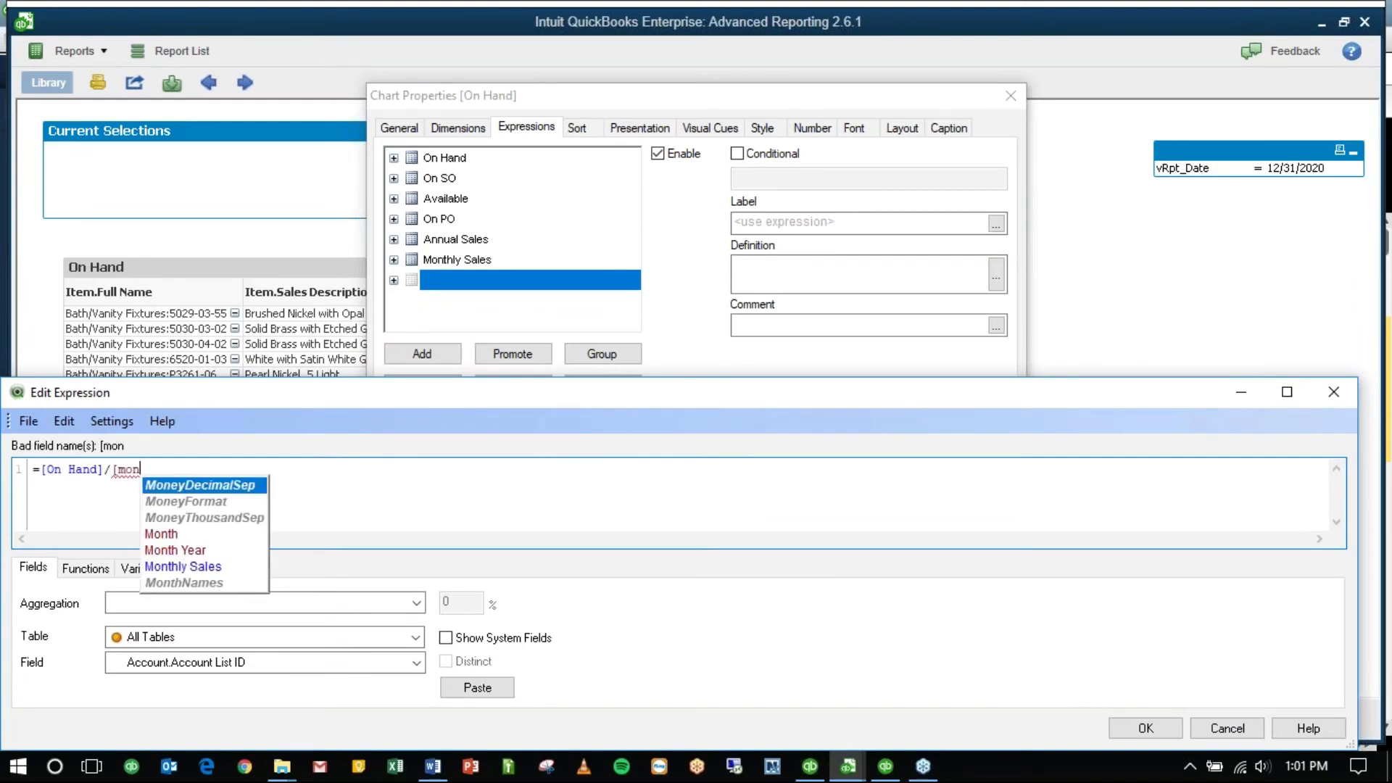
pyautogui.press('Down')
pyautogui.press('Down')
pyautogui.press('Down')
pyautogui.press('Down')
pyautogui.press('Down')
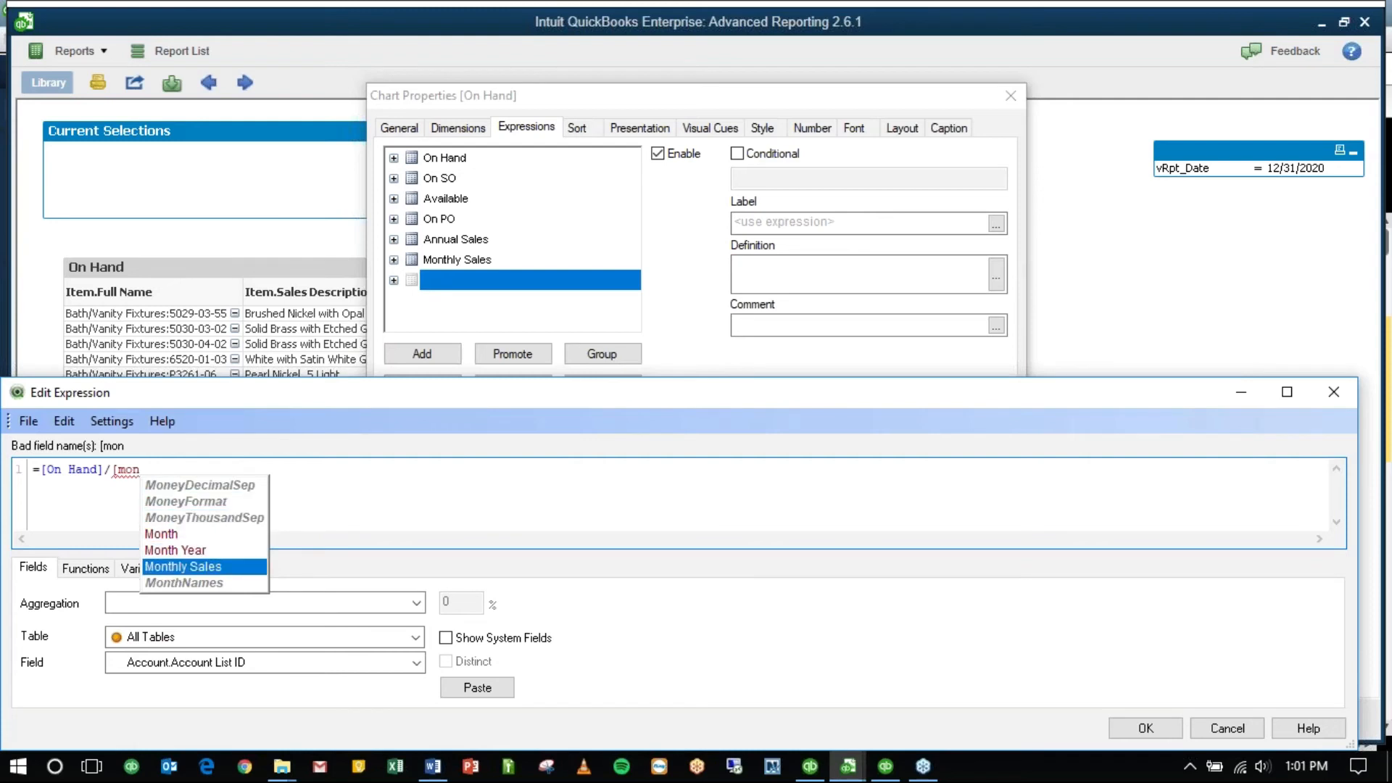
pyautogui.press('Return')
pyautogui.write(']')
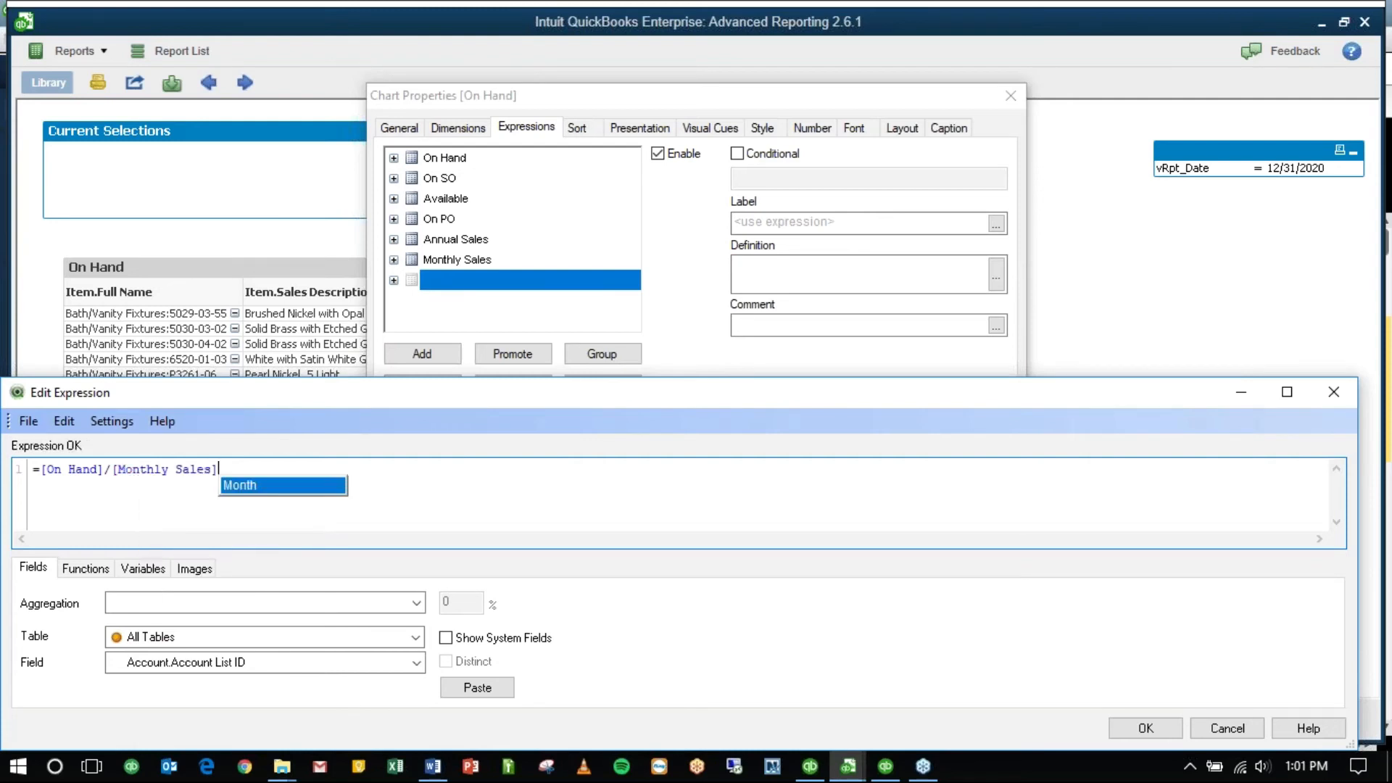
pyautogui.click(1145, 728)
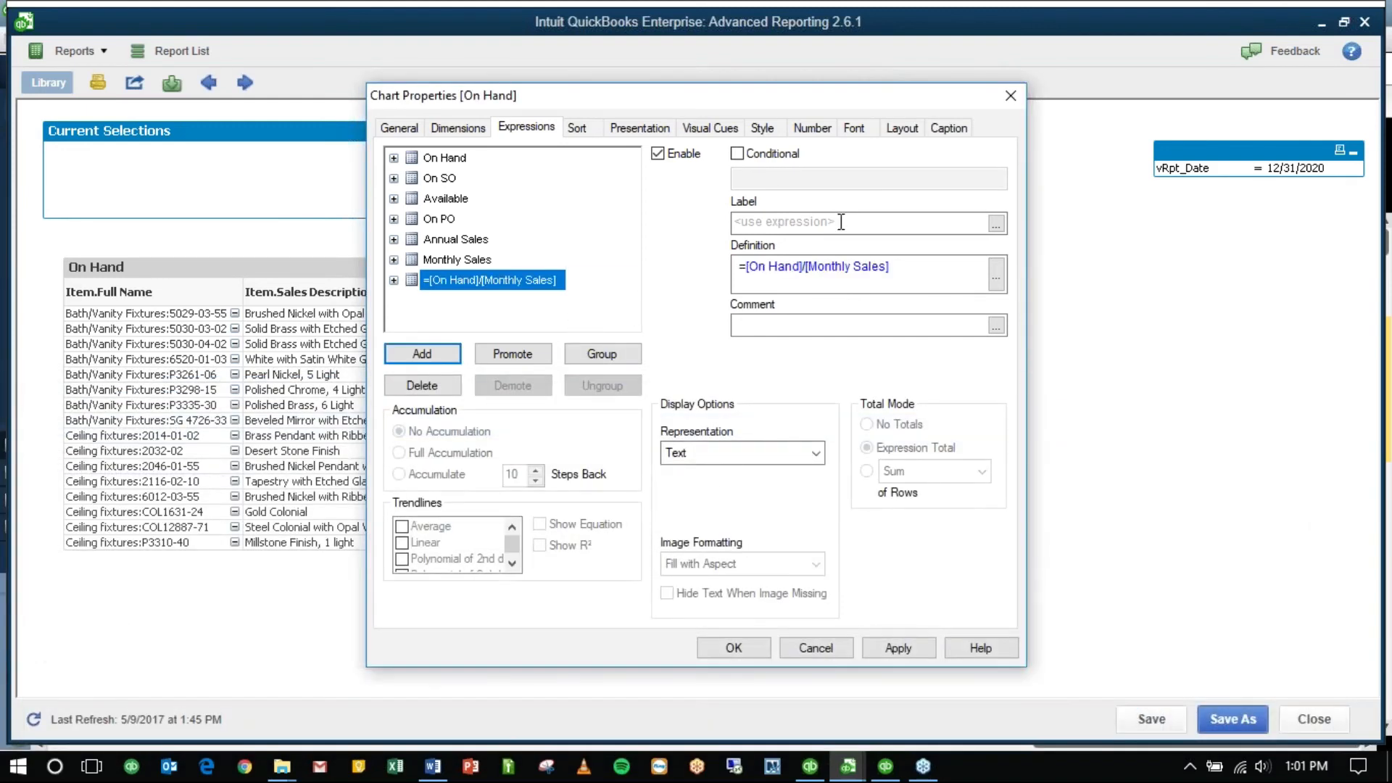
# Step: Label the new =[On Hand]/[Monthly Sales] expression Months On Hand
pyautogui.click(841, 222)
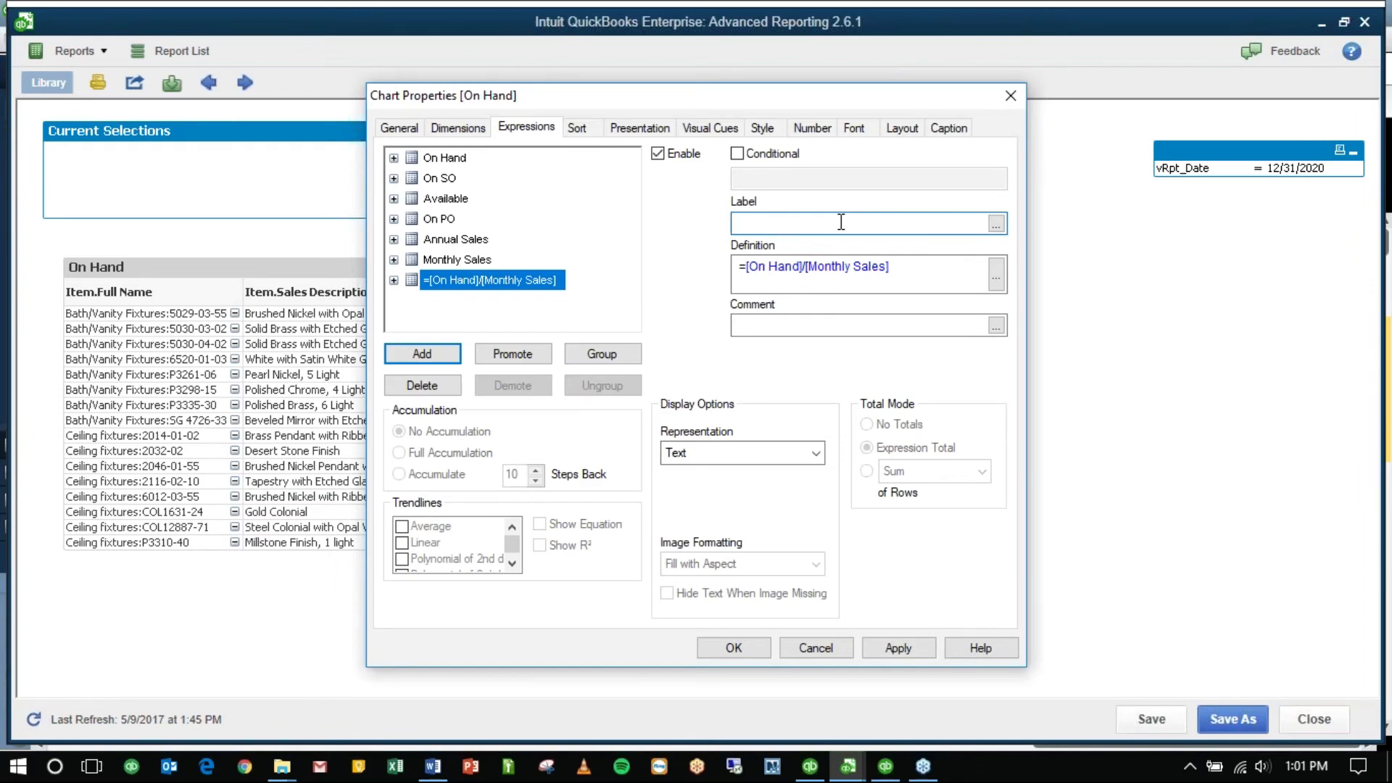
pyautogui.write('Monthls')
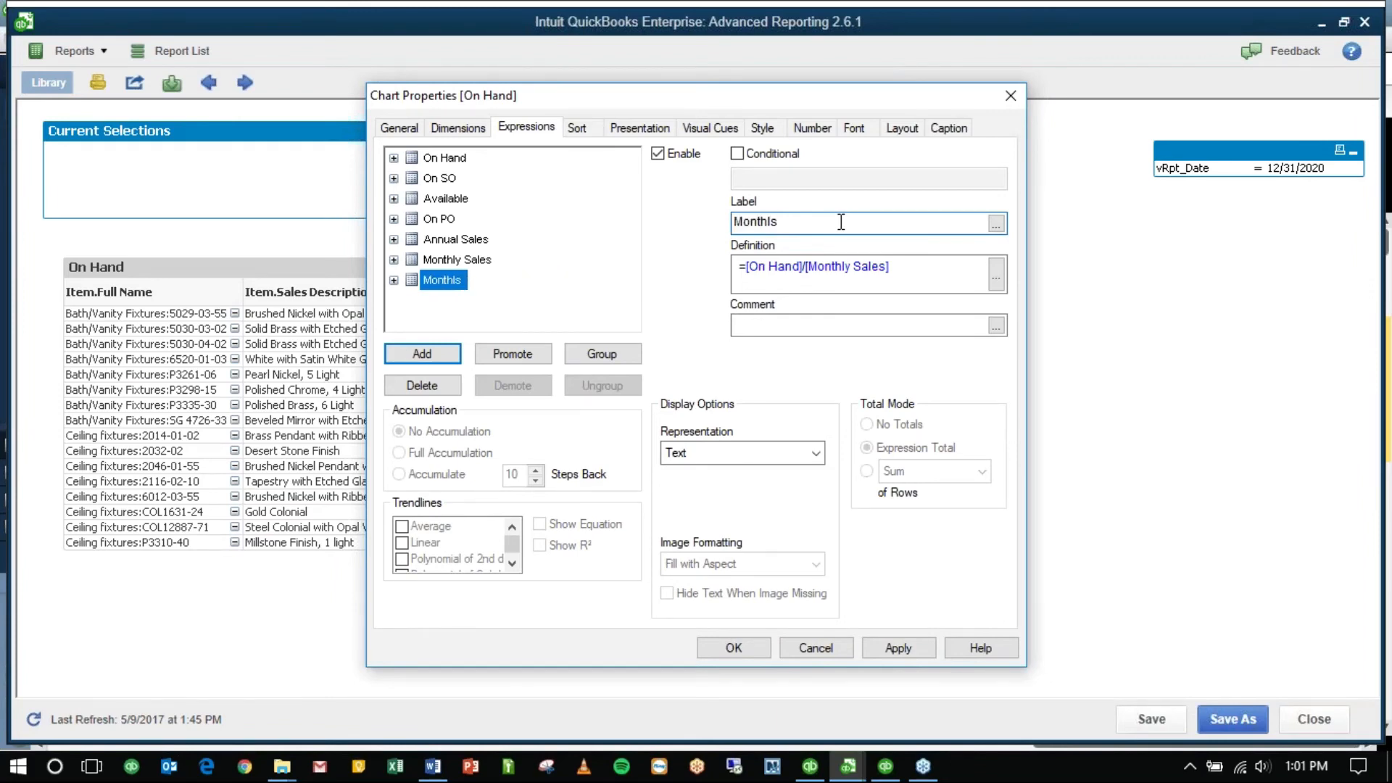
pyautogui.press('BackSpace')
pyautogui.press('BackSpace')
pyautogui.press('BackSpace')
pyautogui.write('hs On Hand')
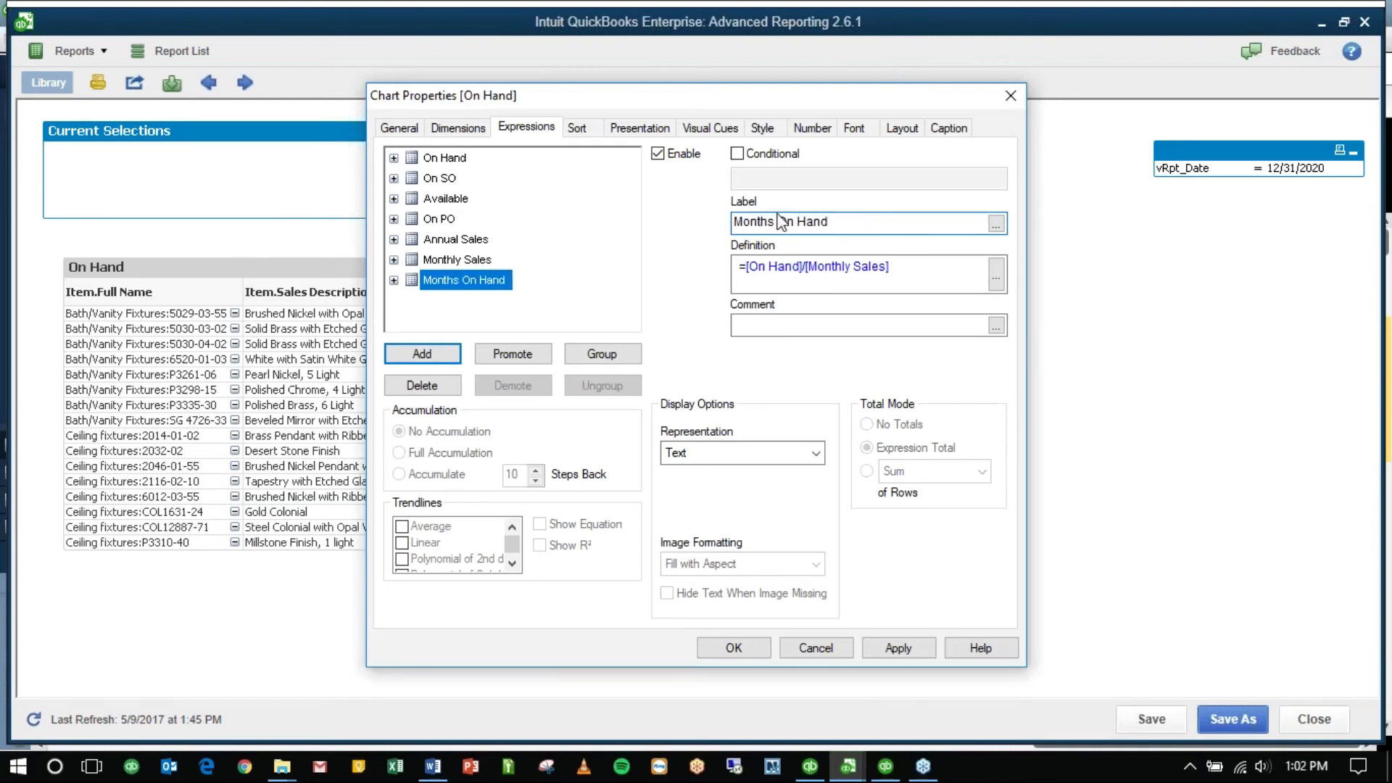
# Step: Duplicate the Months On Hand expression in the chart's expression list by copying and pasting it
pyautogui.rightClick(488, 279)
pyautogui.click(537, 359)
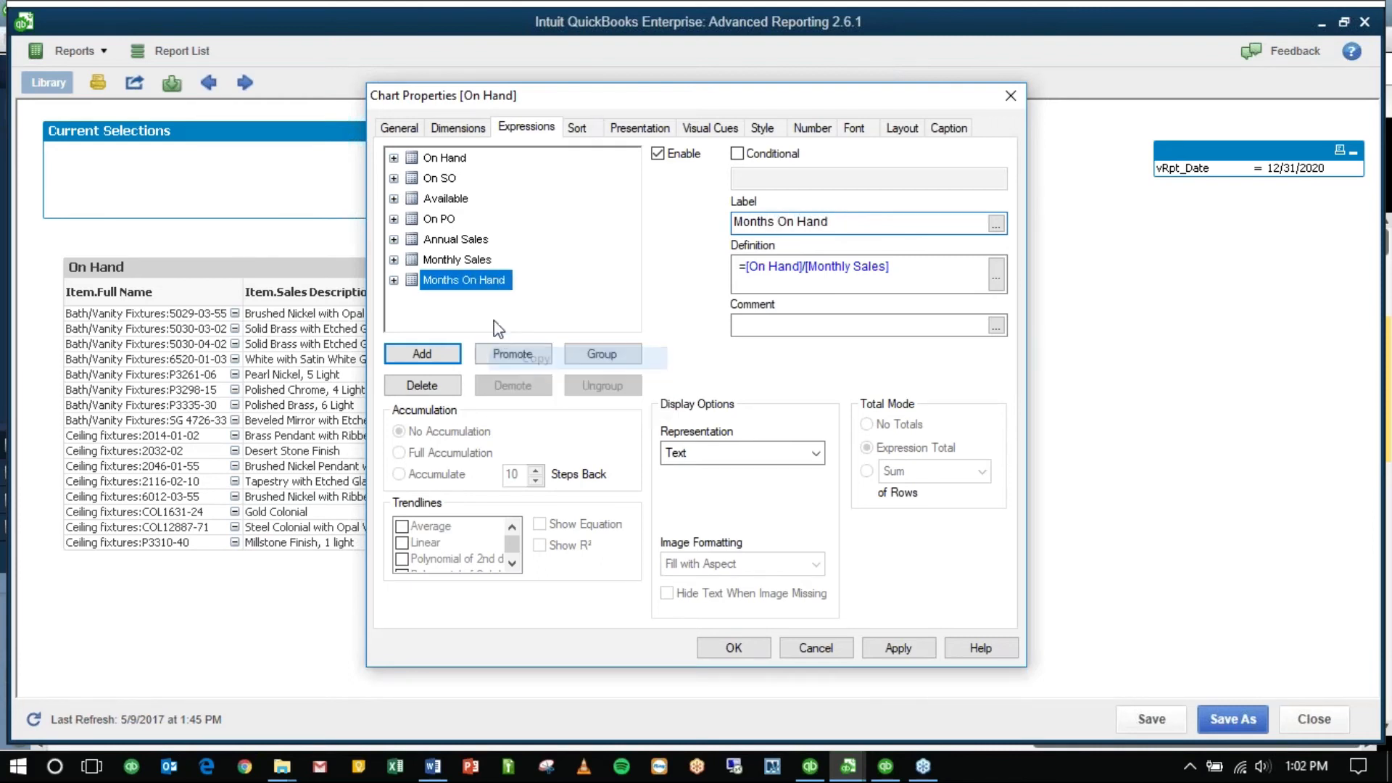
pyautogui.rightClick(505, 314)
pyautogui.click(541, 342)
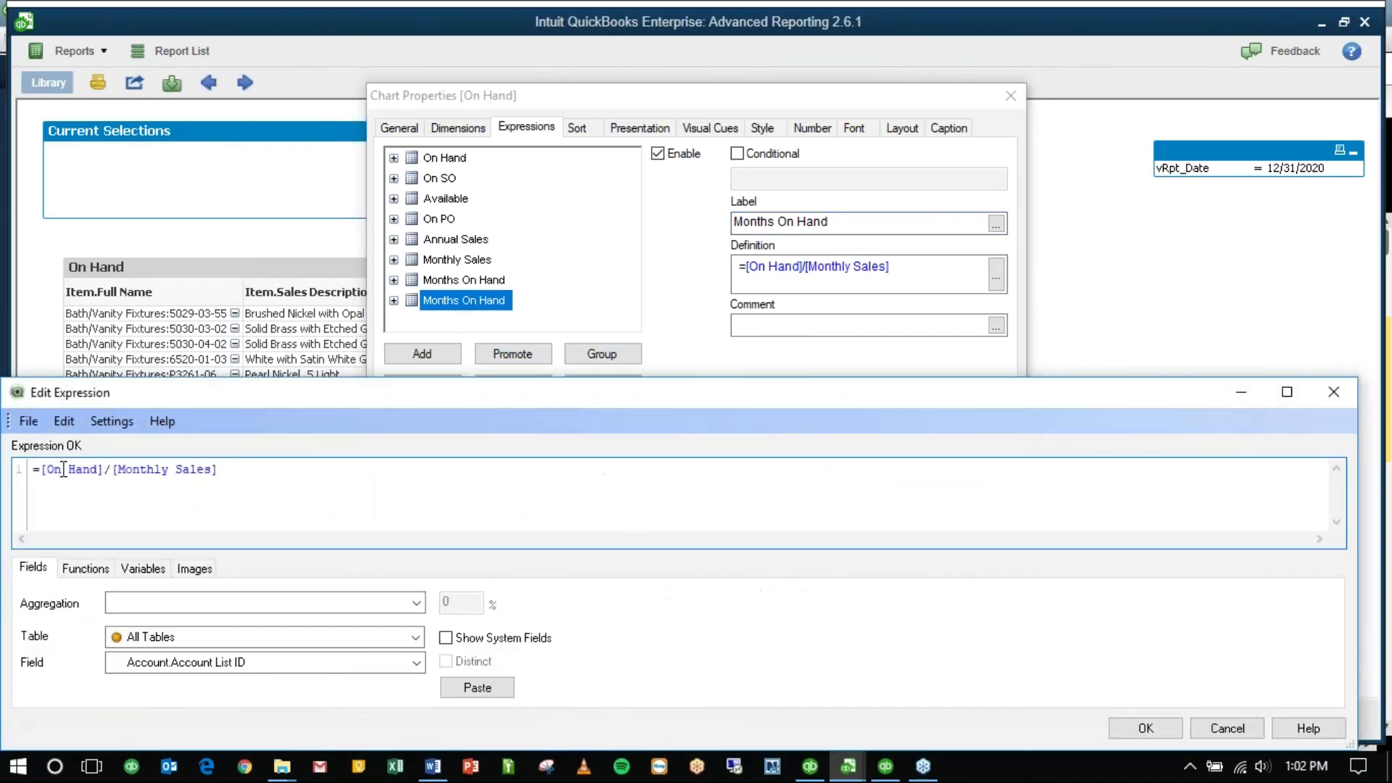
# Step: Redefine the copied expression as =[Available]/[Monthly Sales], accept the properties, and widen the chart to fit both added columns
pyautogui.moveTo(52, 470); pyautogui.dragTo(94, 470)
pyautogui.write('d')
pyautogui.press('BackSpace')
pyautogui.write('Ava')
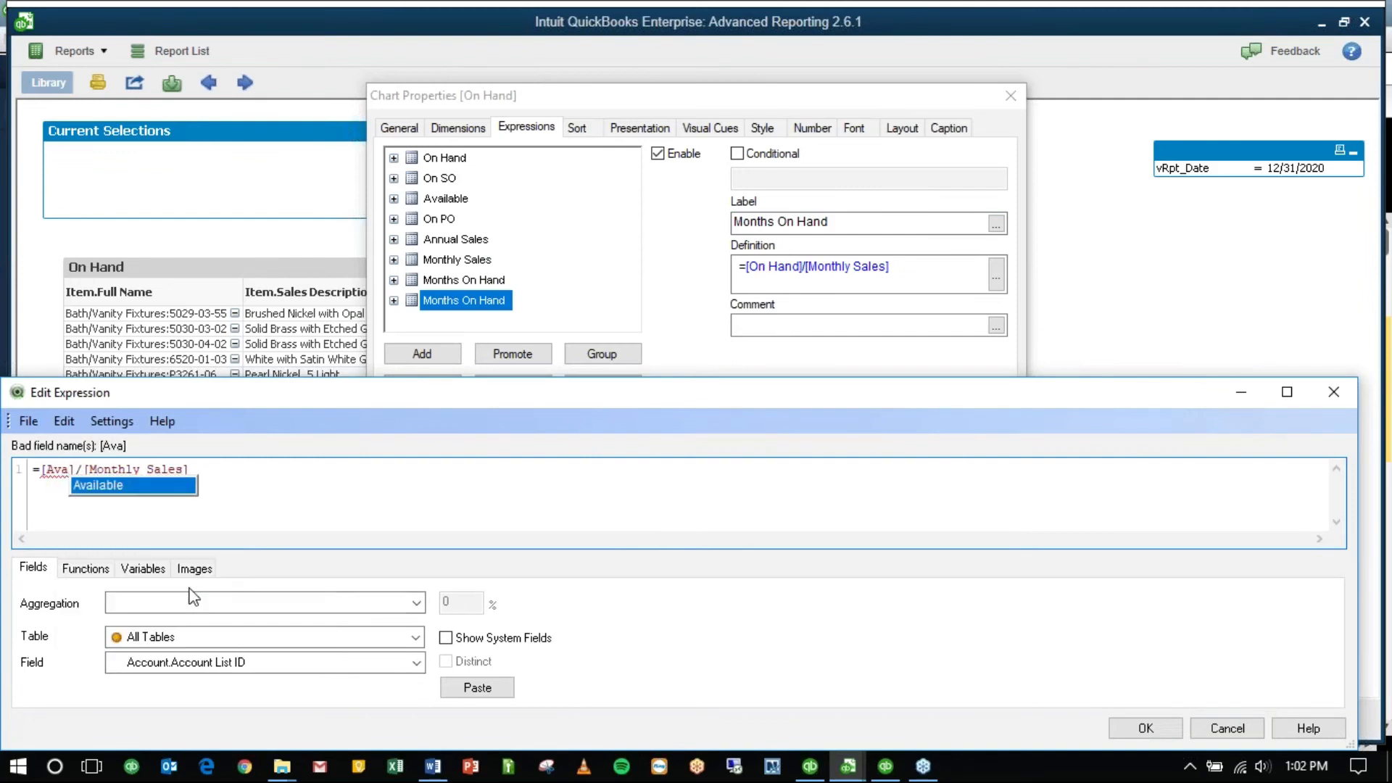
pyautogui.press('Return')
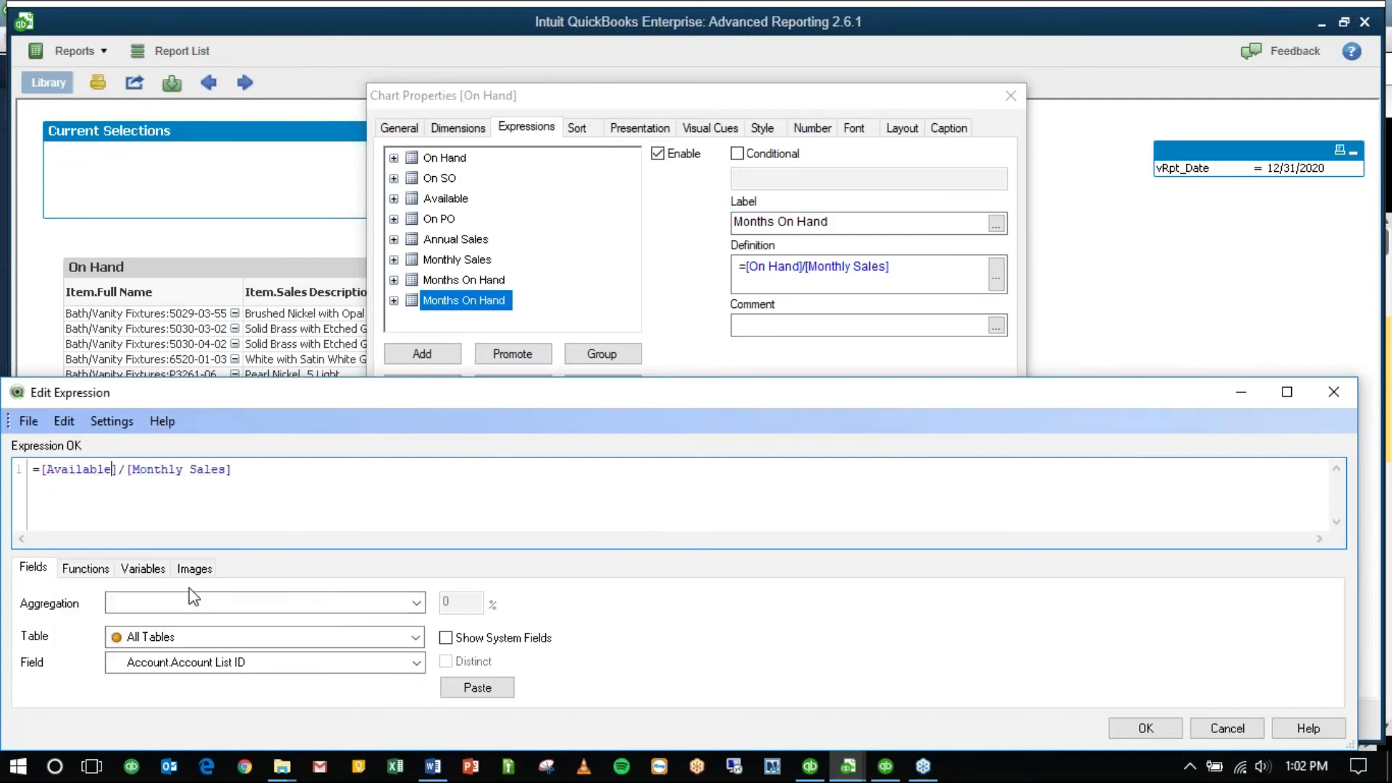
pyautogui.click(1168, 734)
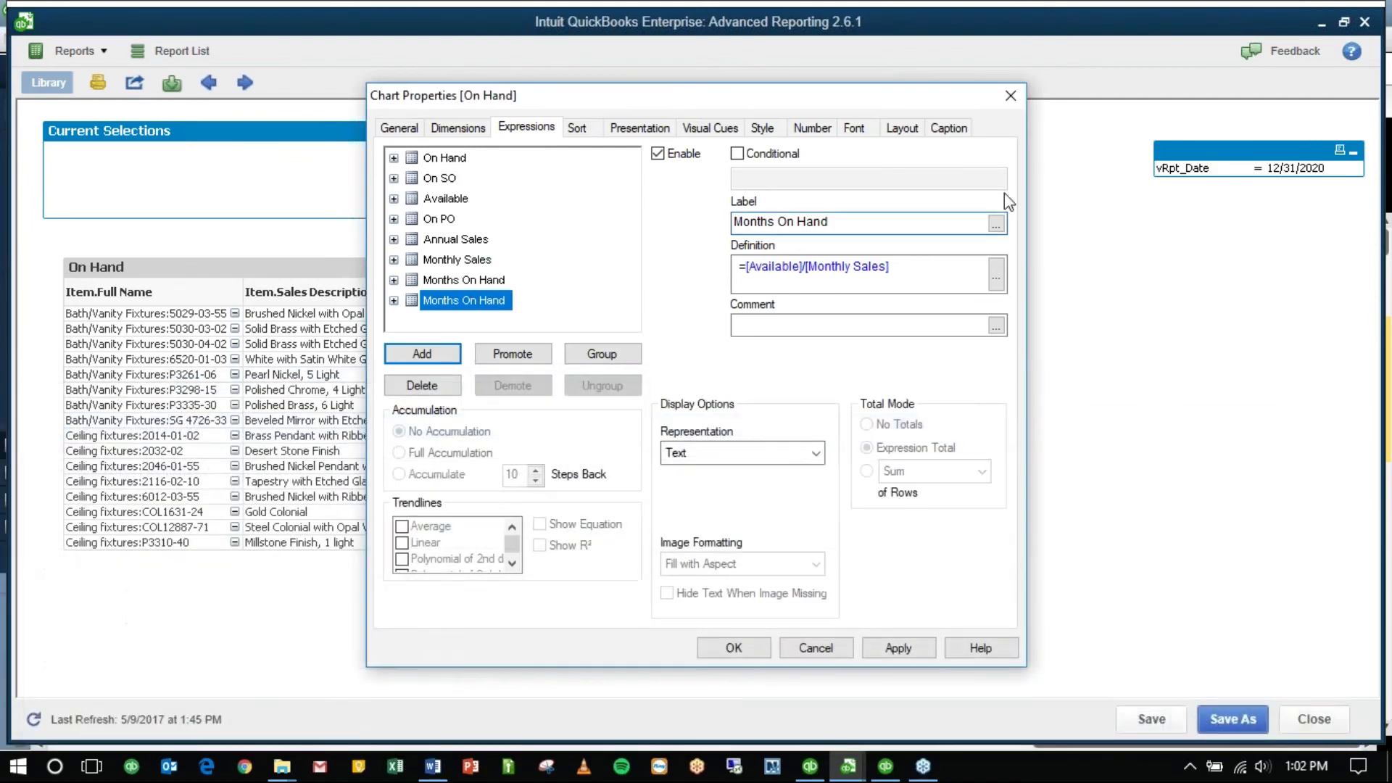
pyautogui.click(751, 656)
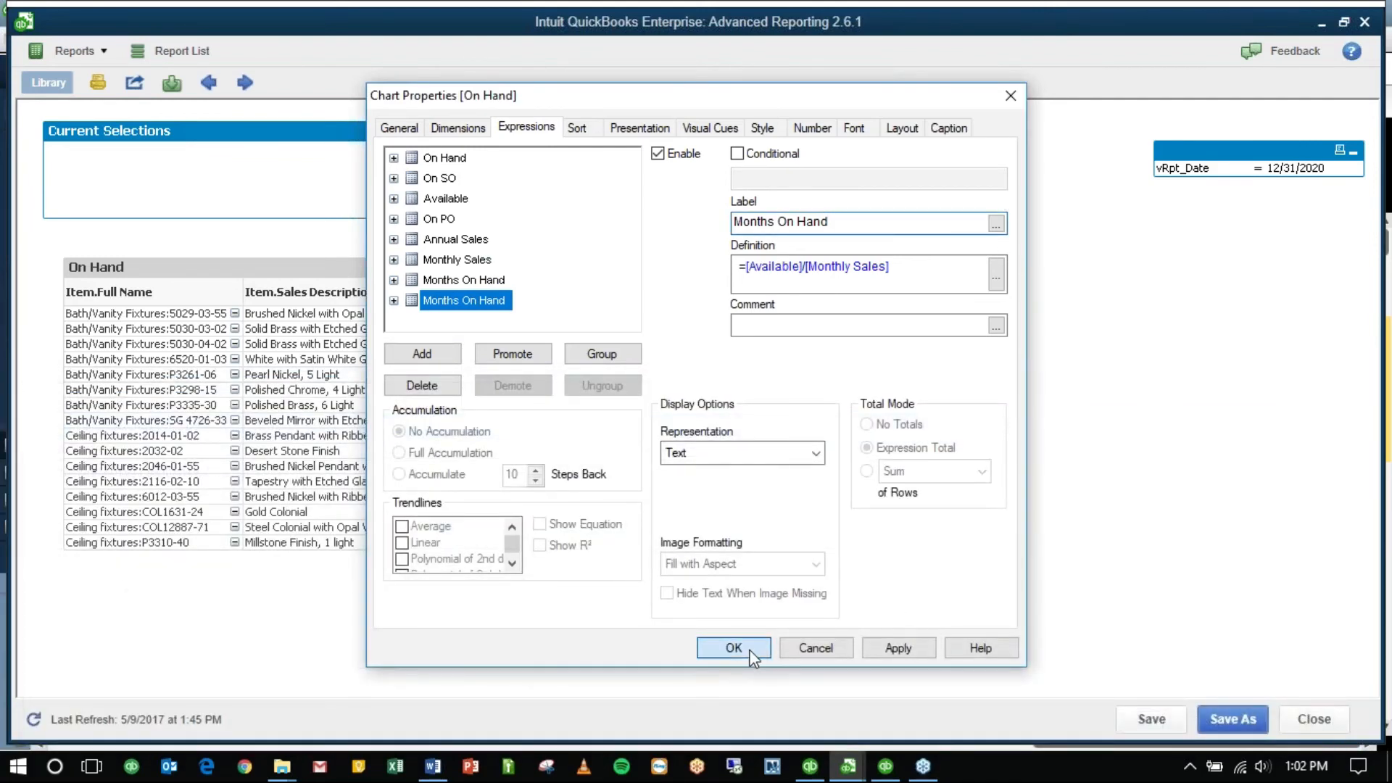
pyautogui.moveTo(842, 390); pyautogui.dragTo(1013, 388)
# Step: Format both Months On Hand expressions as fixed to 1 decimal
pyautogui.rightClick(915, 333)
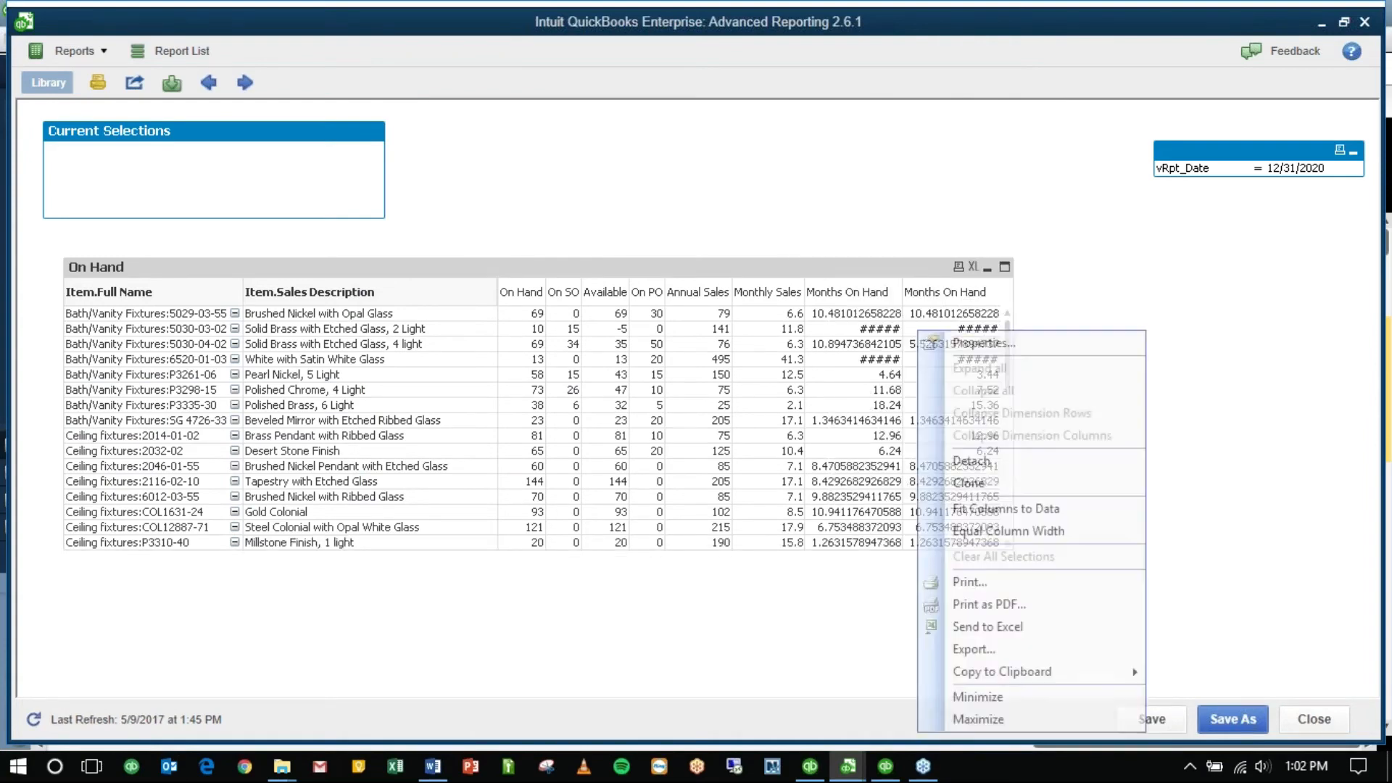
pyautogui.click(946, 341)
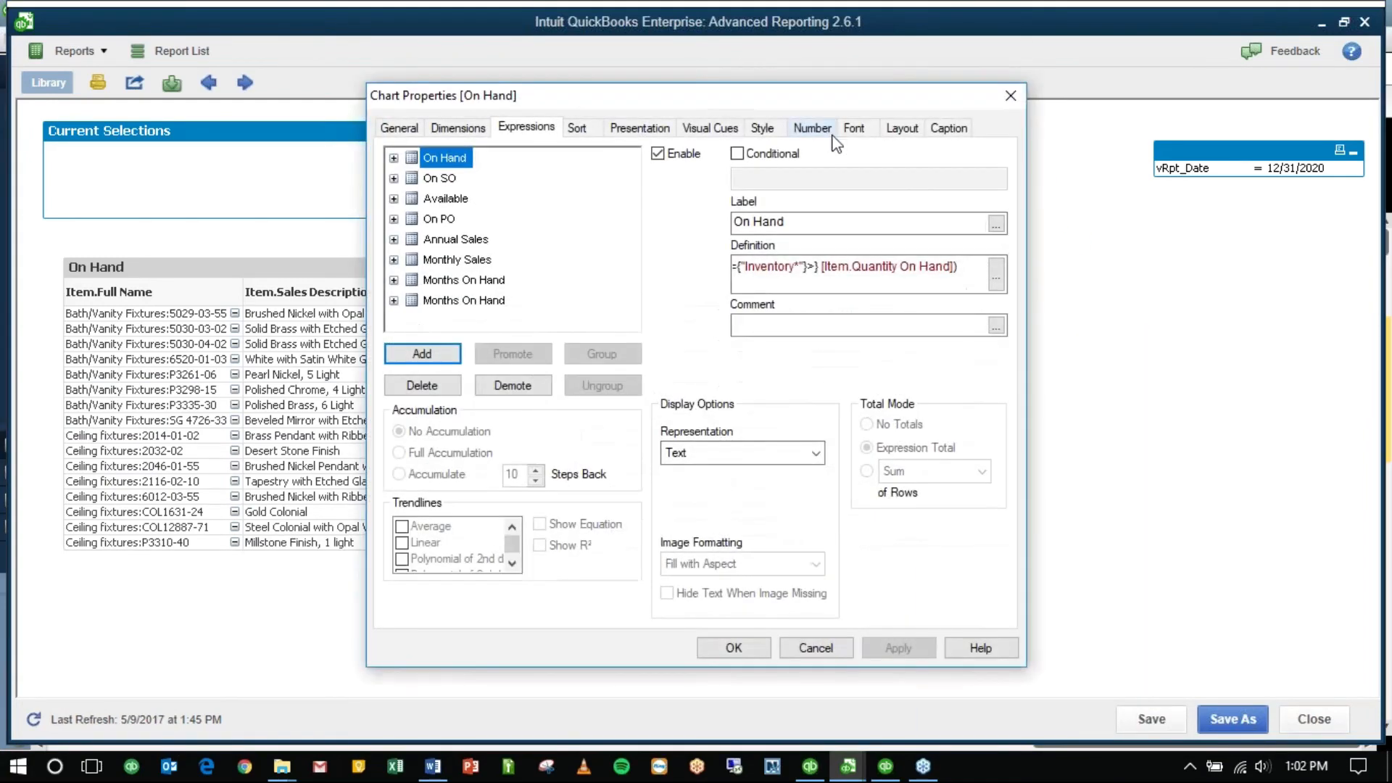
pyautogui.click(805, 132)
pyautogui.click(428, 269)
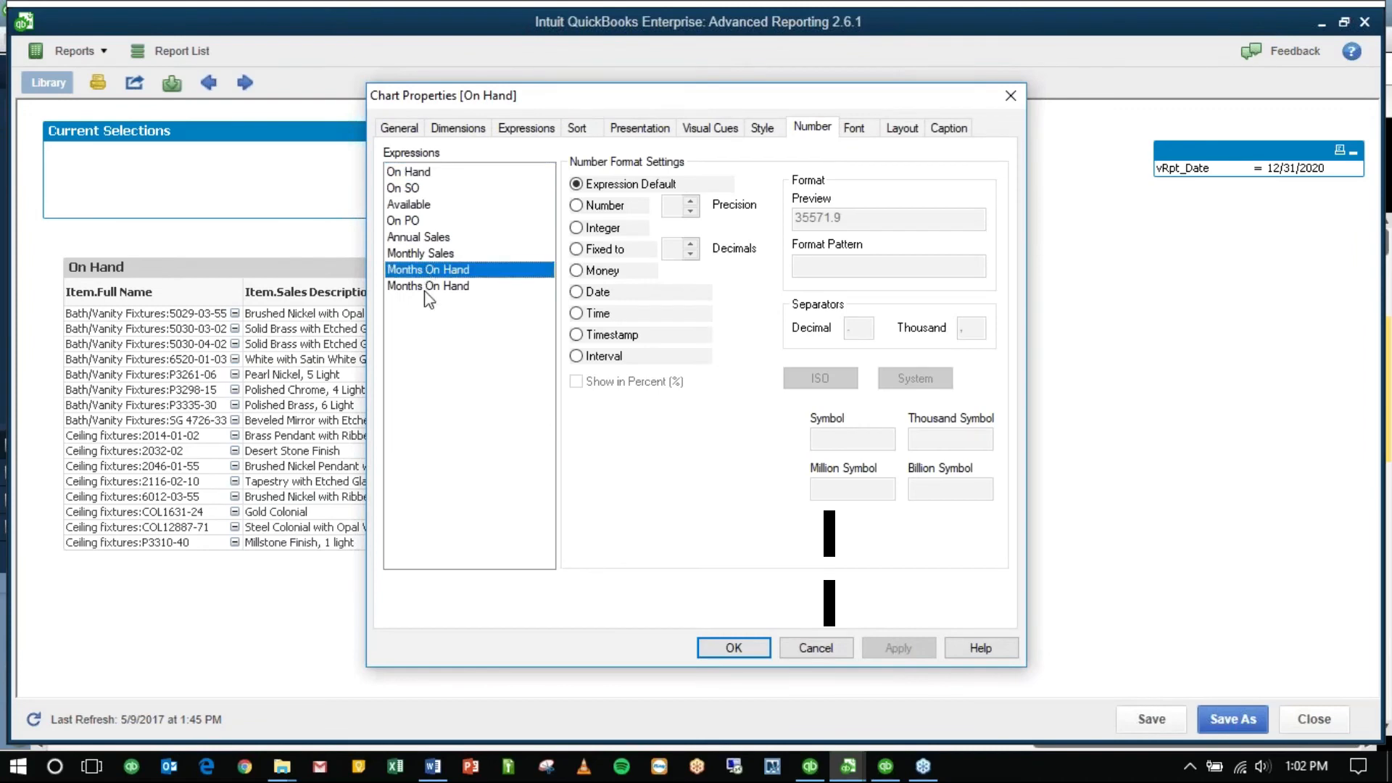
pyautogui.keyDown('shift'); pyautogui.click(433, 286); pyautogui.keyUp('shift')
pyautogui.click(614, 249)
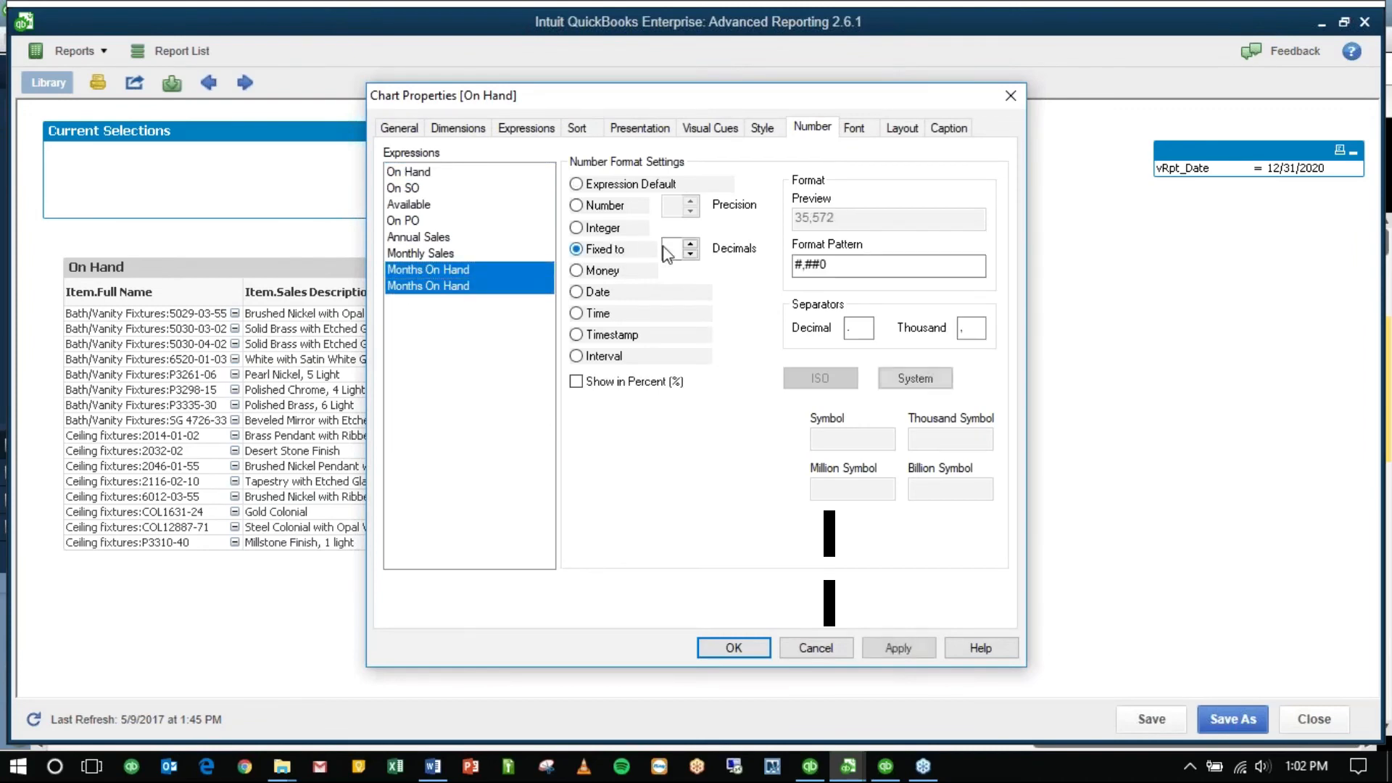
pyautogui.click(690, 243)
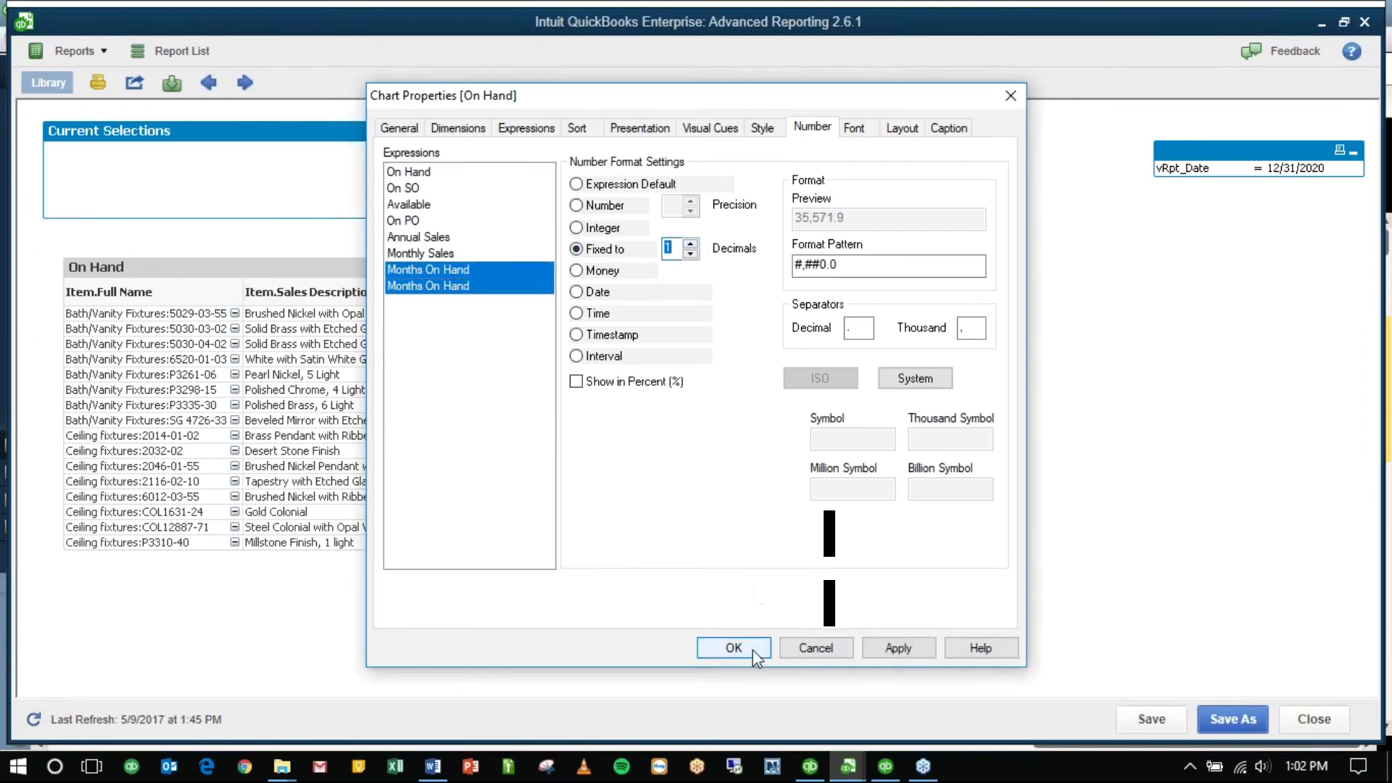
pyautogui.click(734, 648)
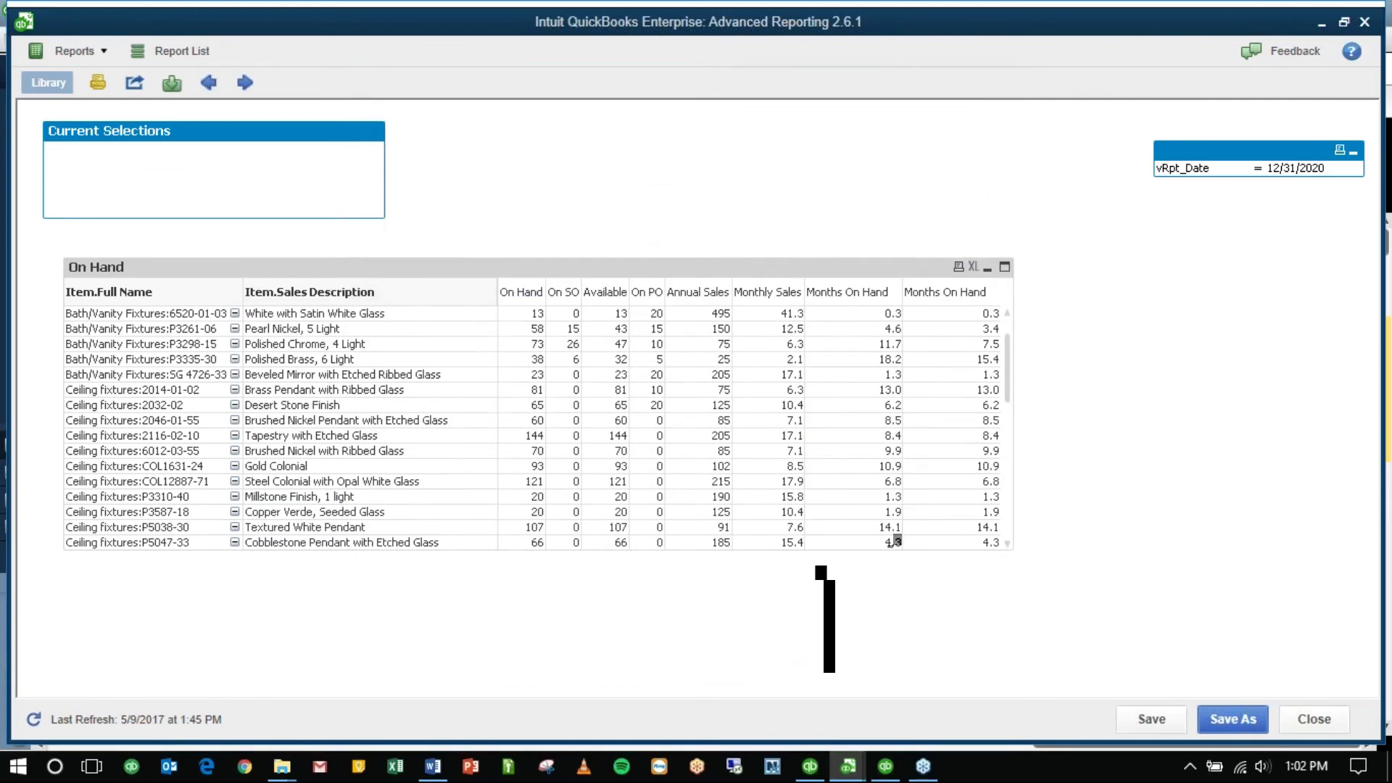
# Step: Look through the table's items to compare the two Months On Hand columns based on on-hand and available stock
pyautogui.scroll(-4, 856, 403)
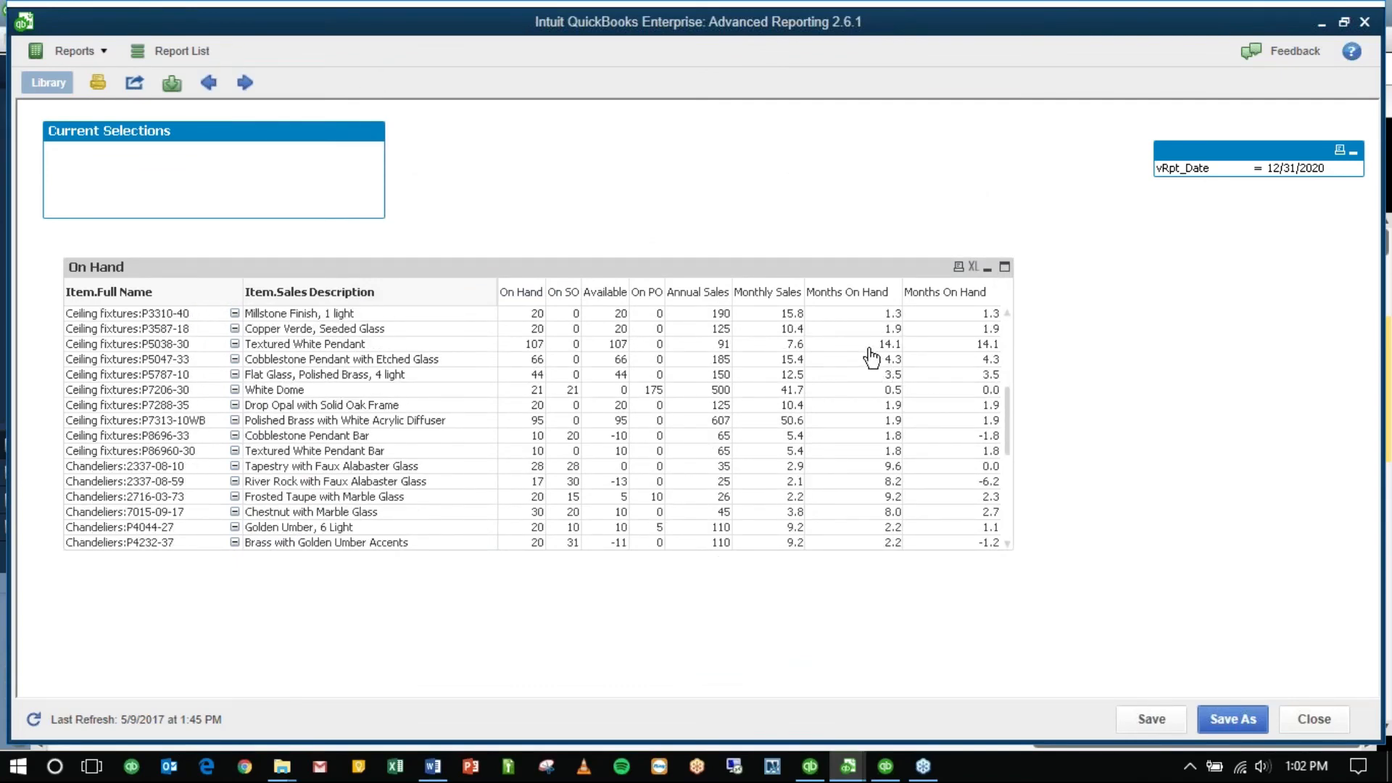
pyautogui.scroll(-1, 872, 357)
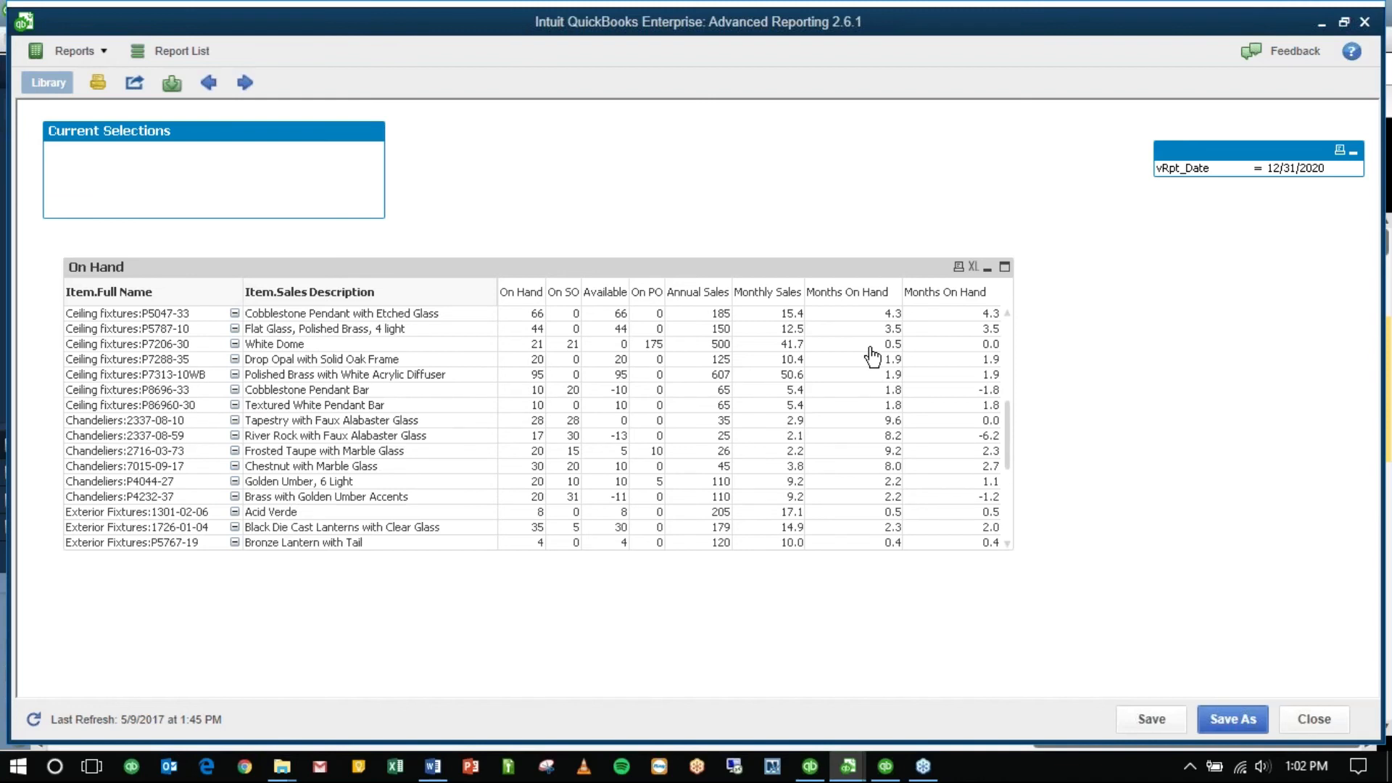
pyautogui.scroll(-2, 872, 357)
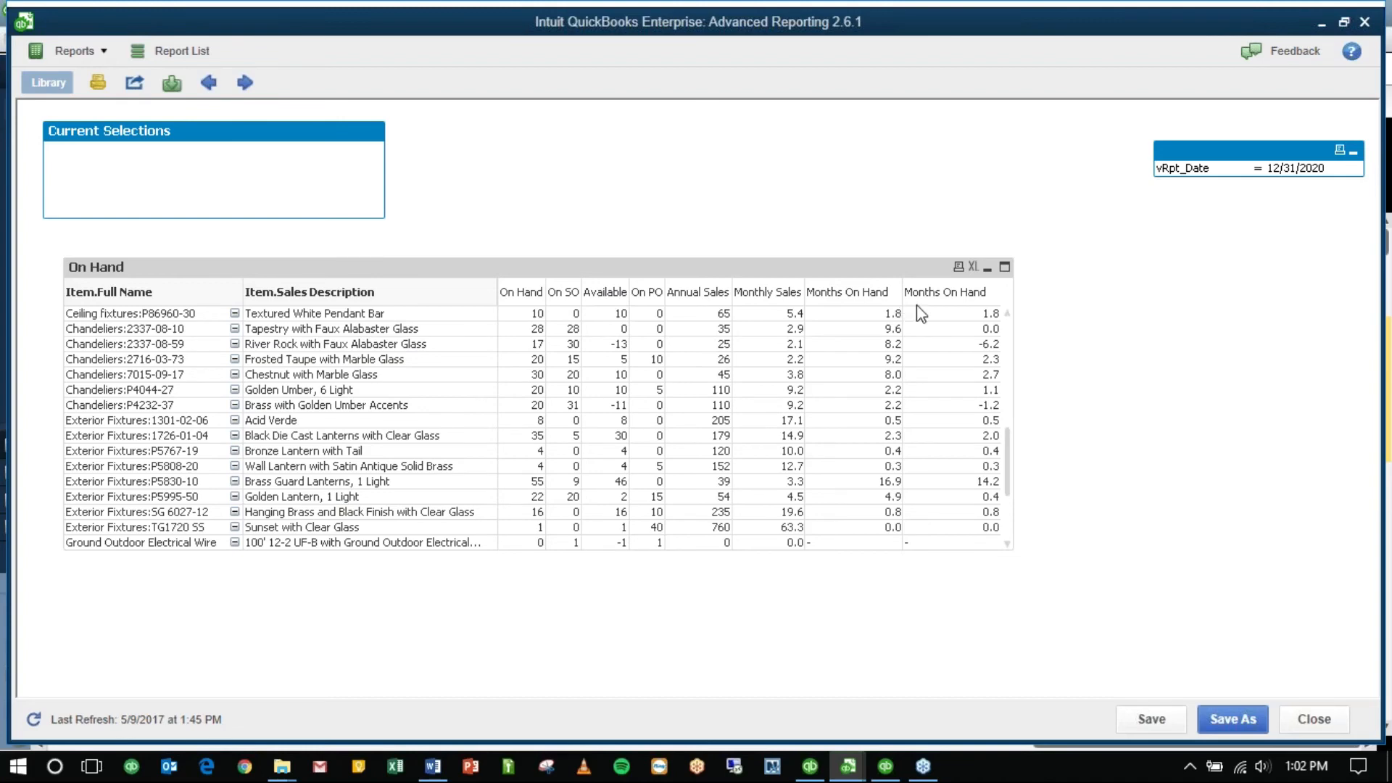
pyautogui.scroll(-1, 929, 376)
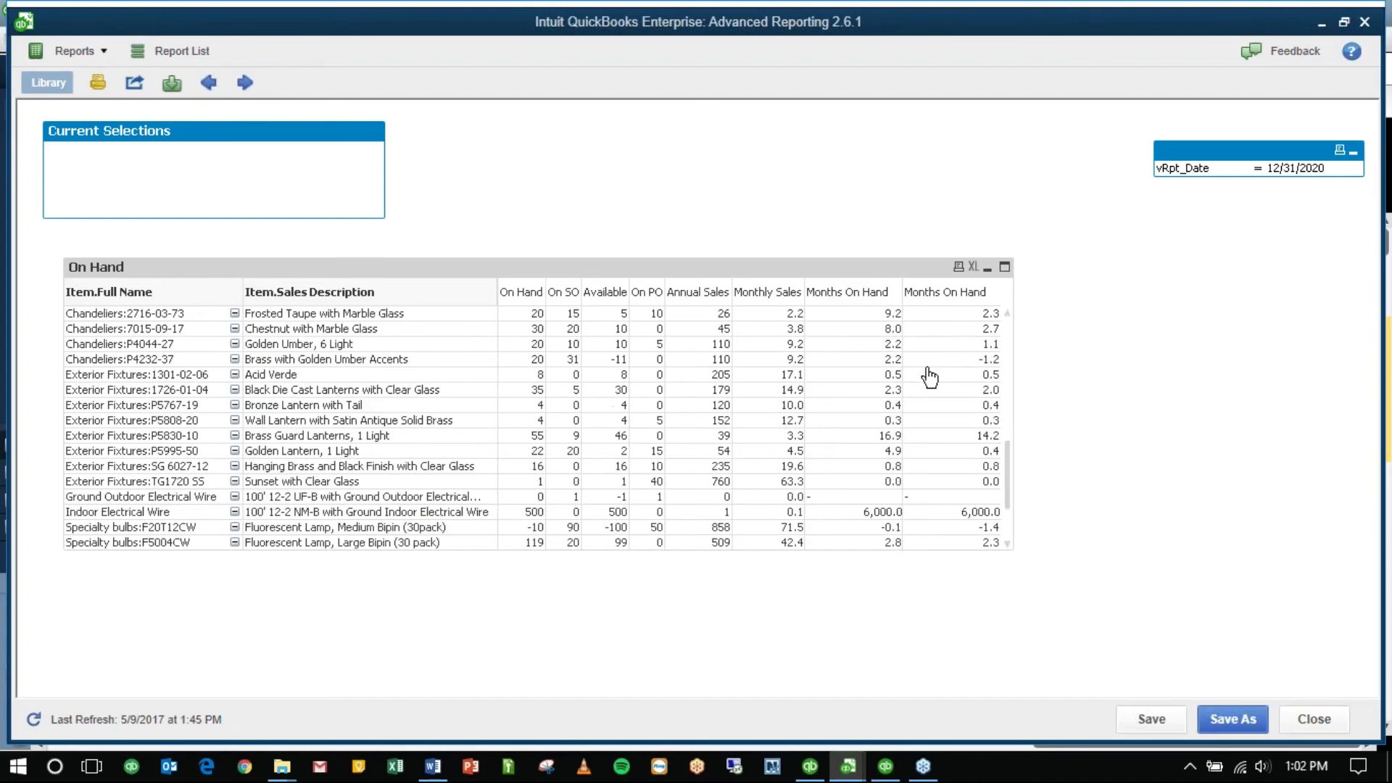
pyautogui.scroll(-1, 930, 377)
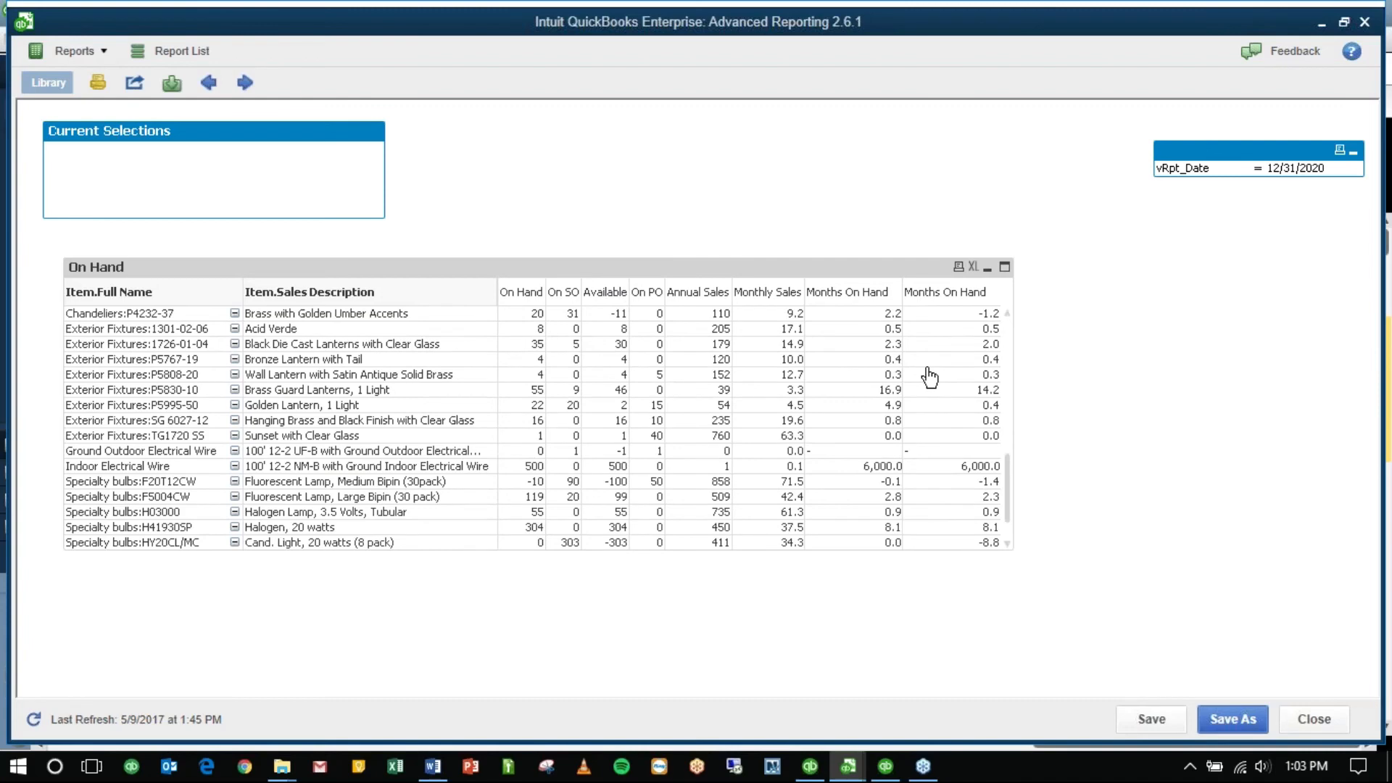
pyautogui.scroll(2, 930, 376)
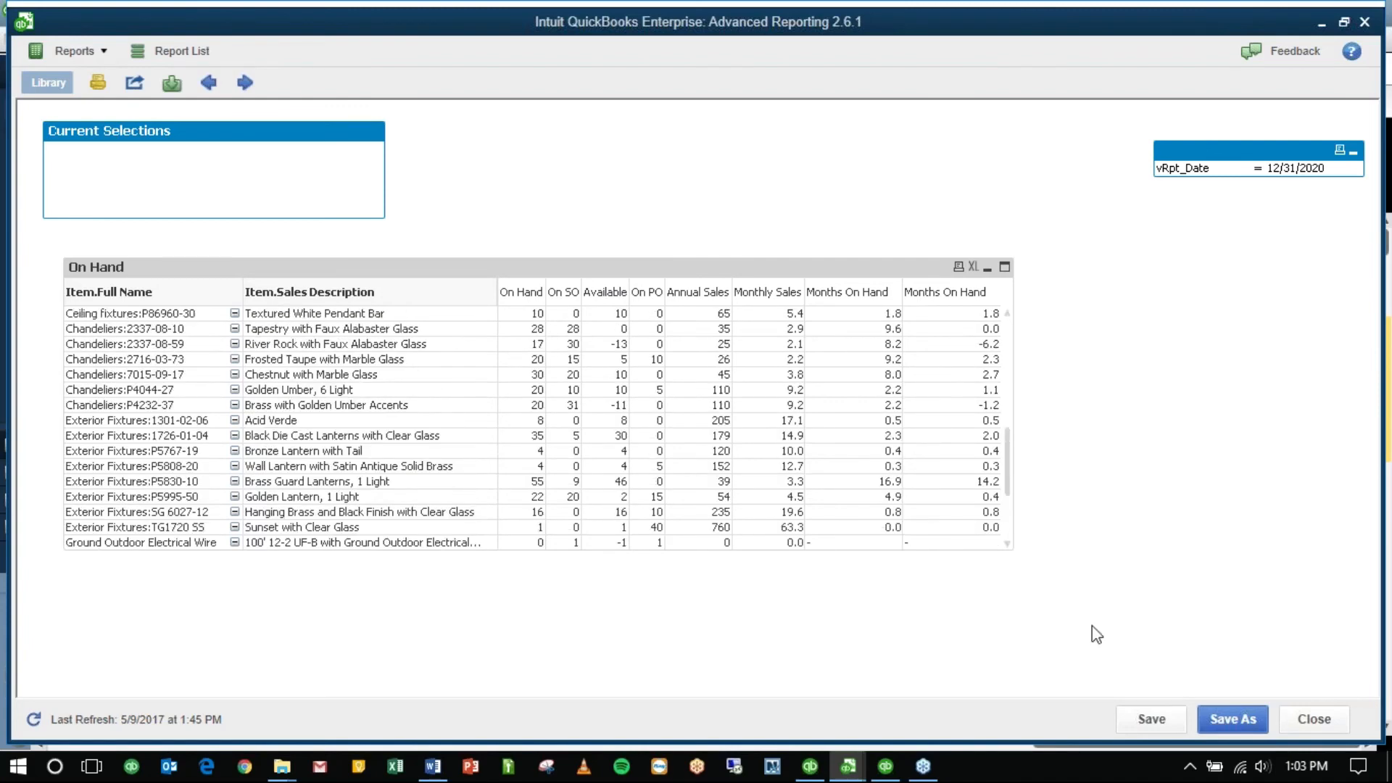
pyautogui.scroll(1, 878, 457)
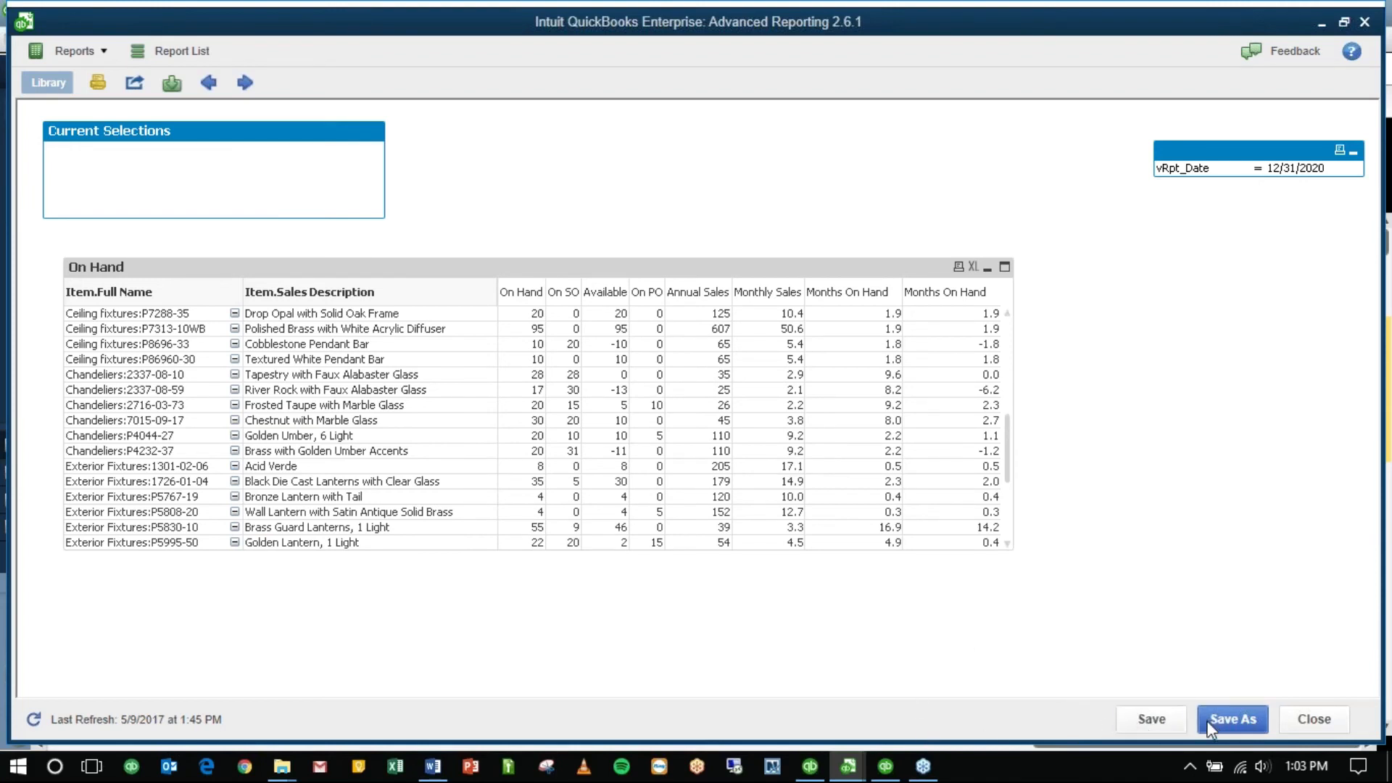
# Step: Close the On Hand inventory report without saving its changes and maximize the Report List window
pyautogui.click(1342, 724)
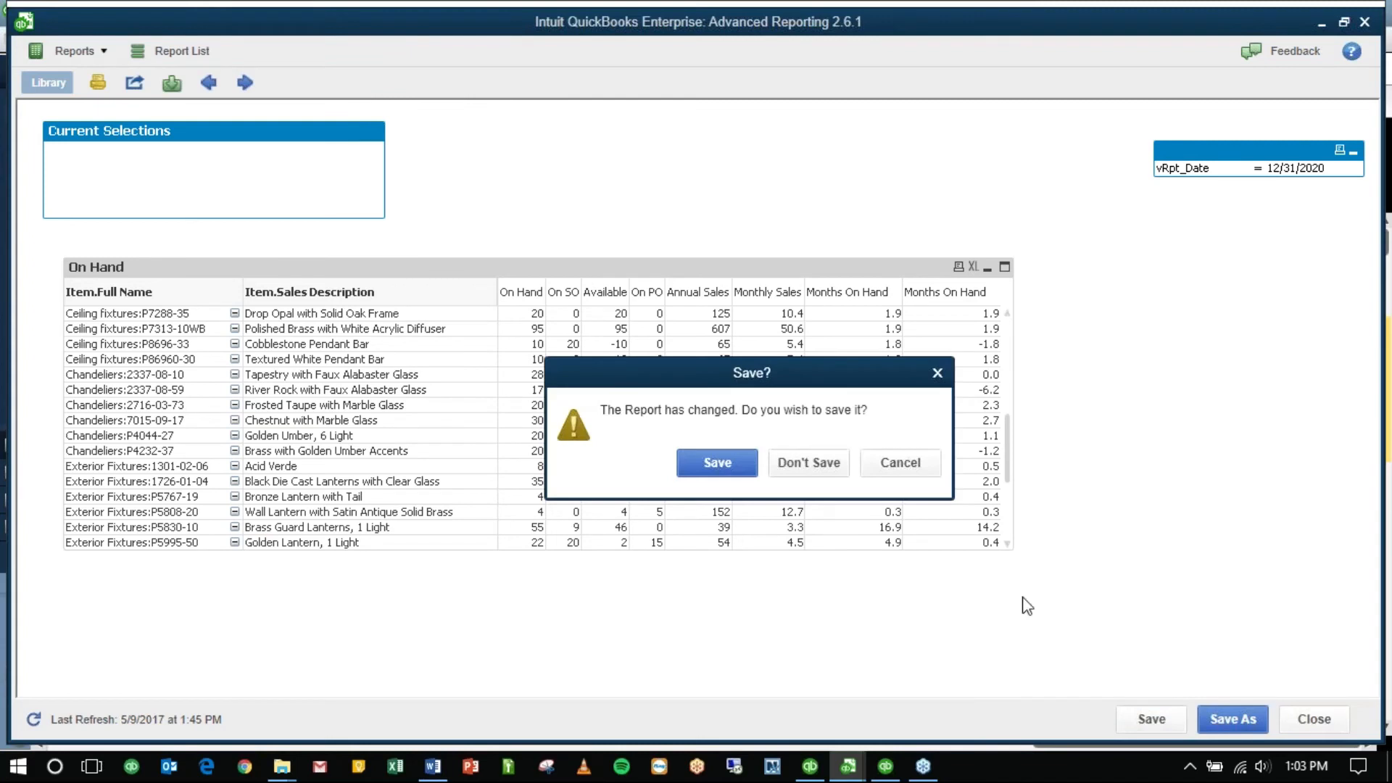
pyautogui.click(797, 466)
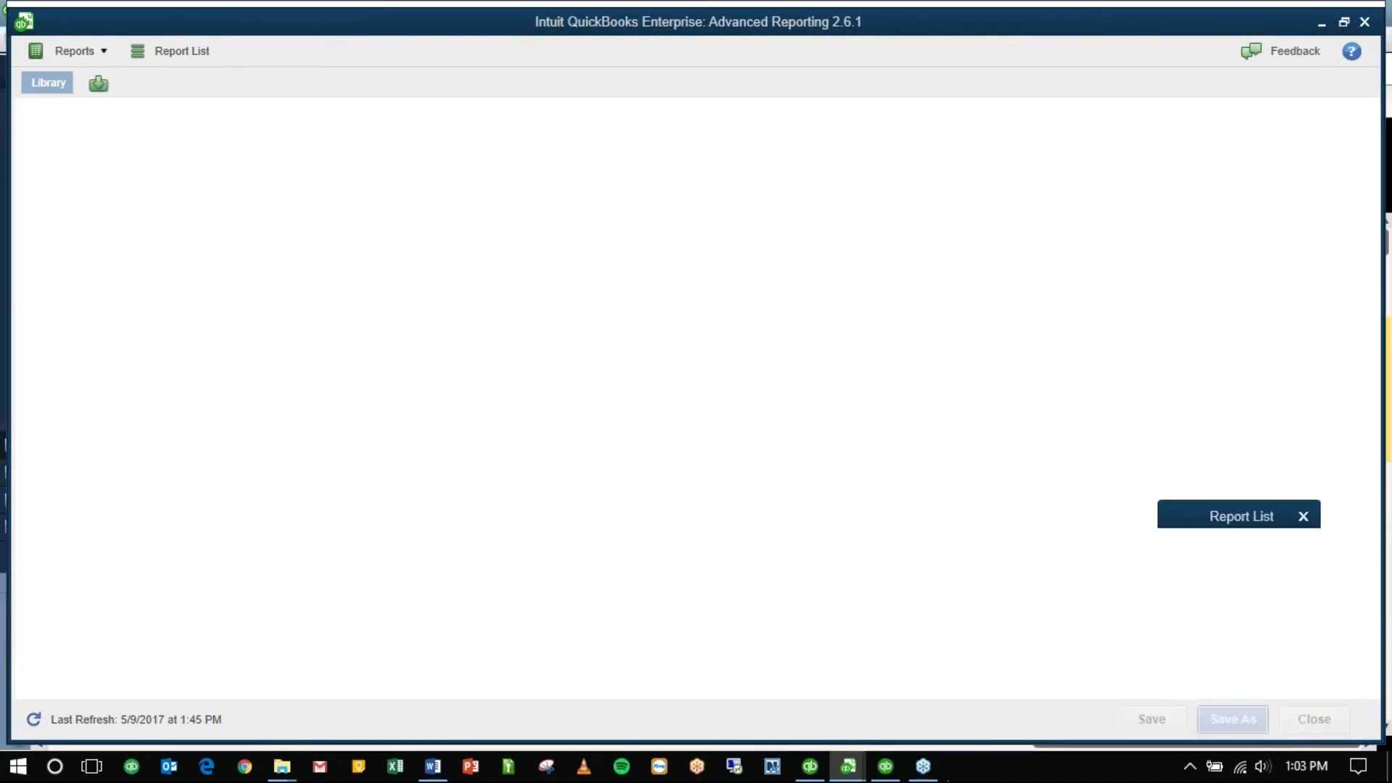
pyautogui.rightClick(847, 771)
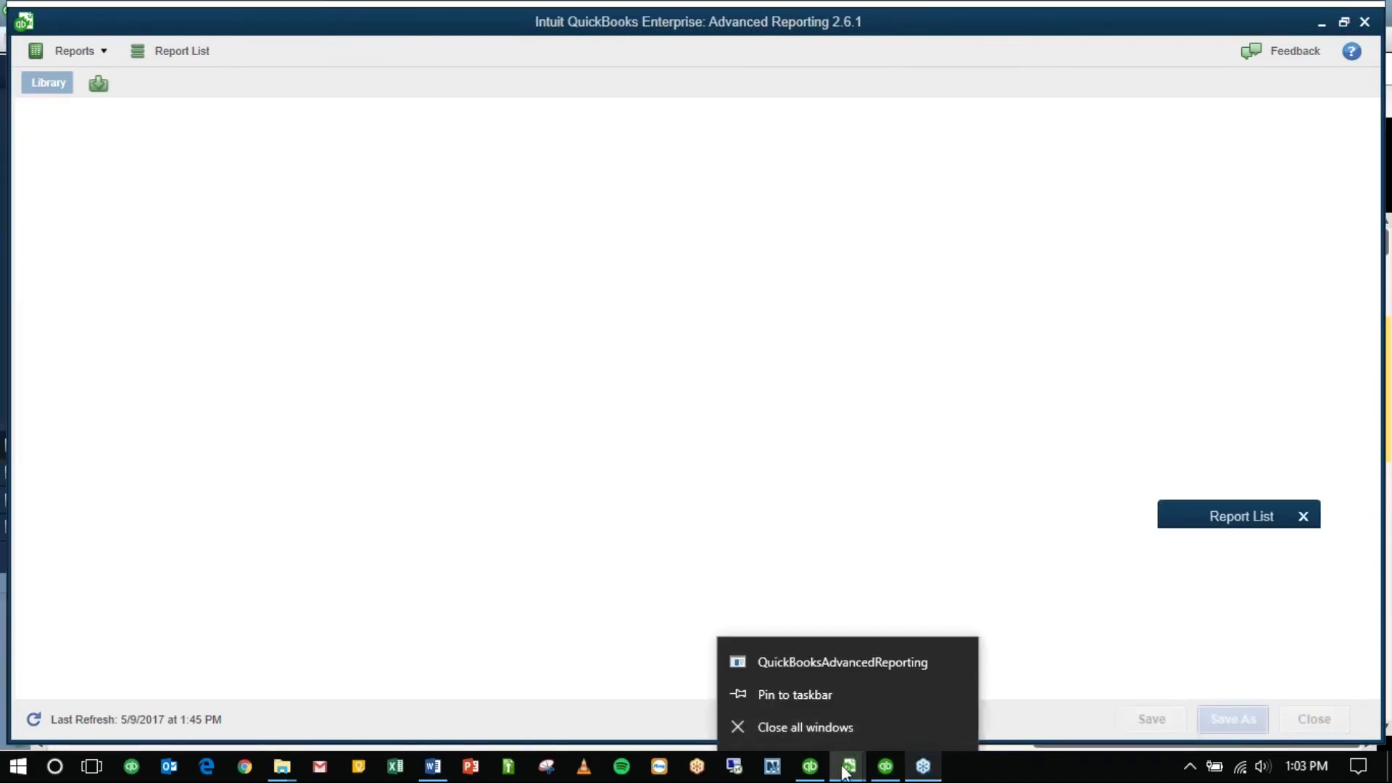
pyautogui.click(847, 773)
pyautogui.click(848, 774)
pyautogui.rightClick(847, 773)
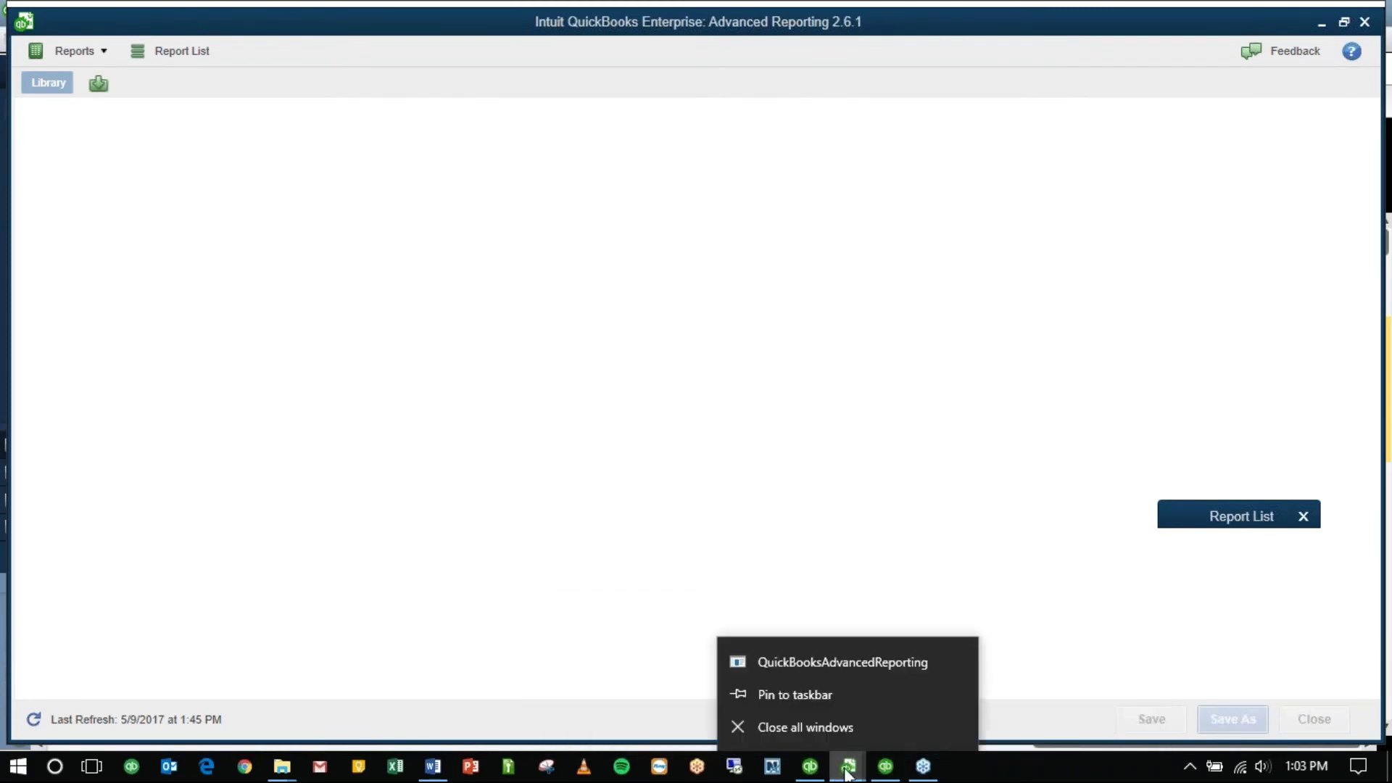
pyautogui.click(847, 773)
pyautogui.rightClick(847, 773)
pyautogui.click(847, 773)
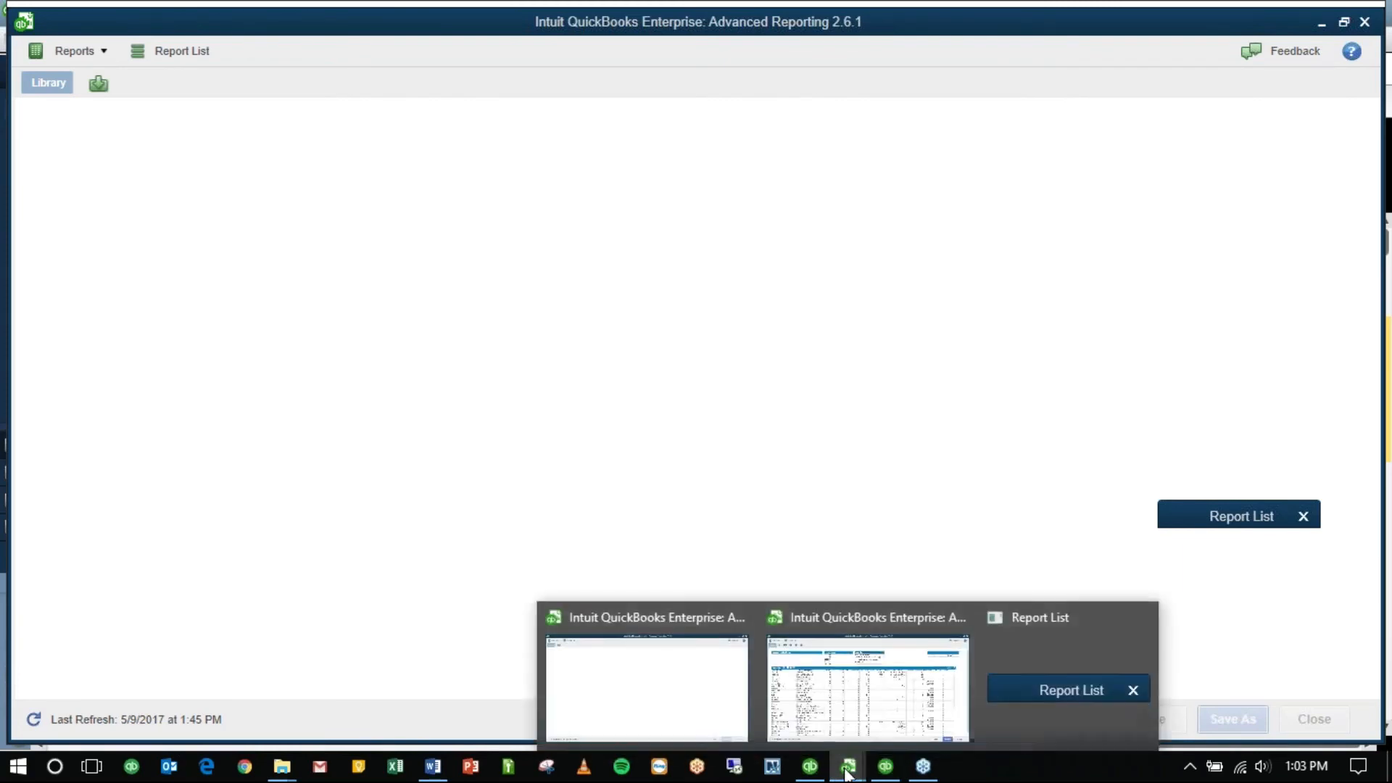
pyautogui.rightClick(1011, 708)
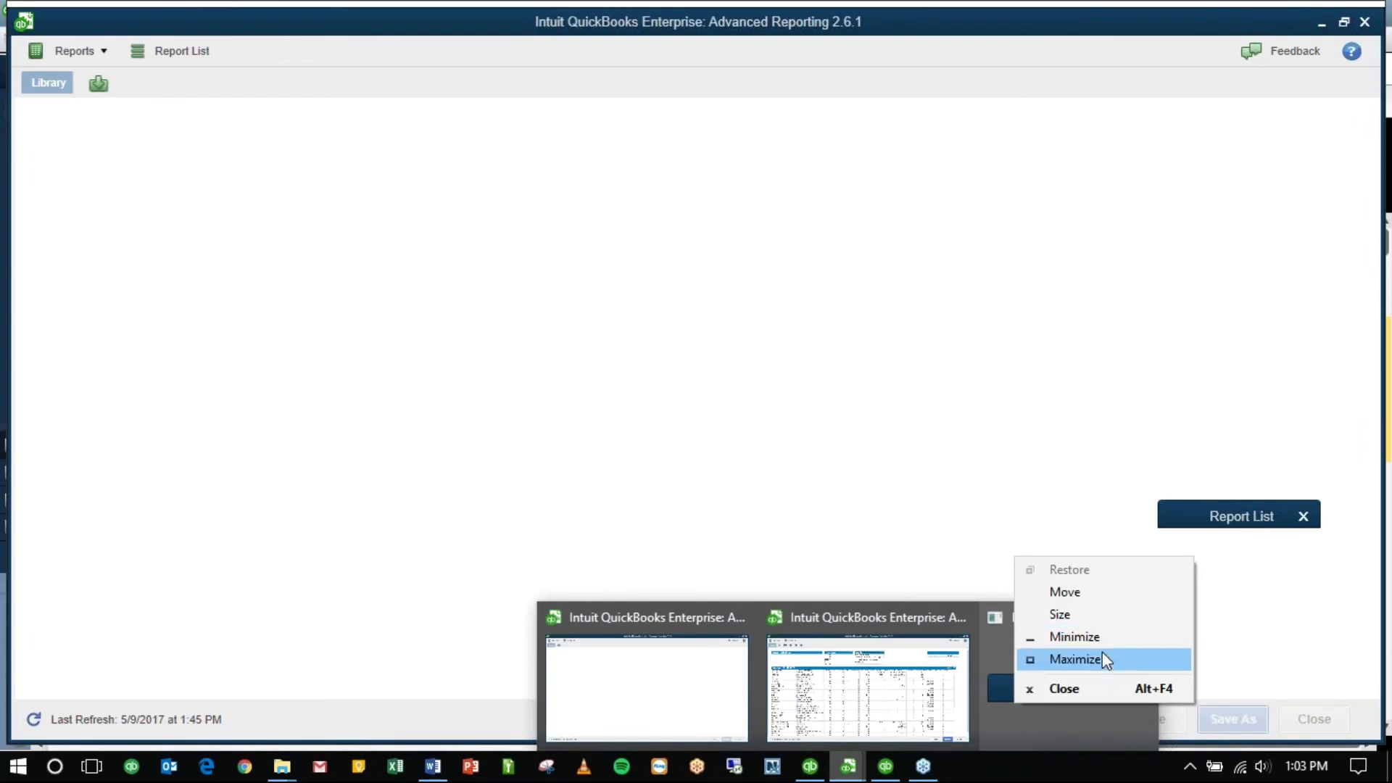
pyautogui.click(1101, 654)
# Step: Open Demo Report v2 from the report list and look through its inventory table's items and columns
pyautogui.scroll(-20, 275, 591)
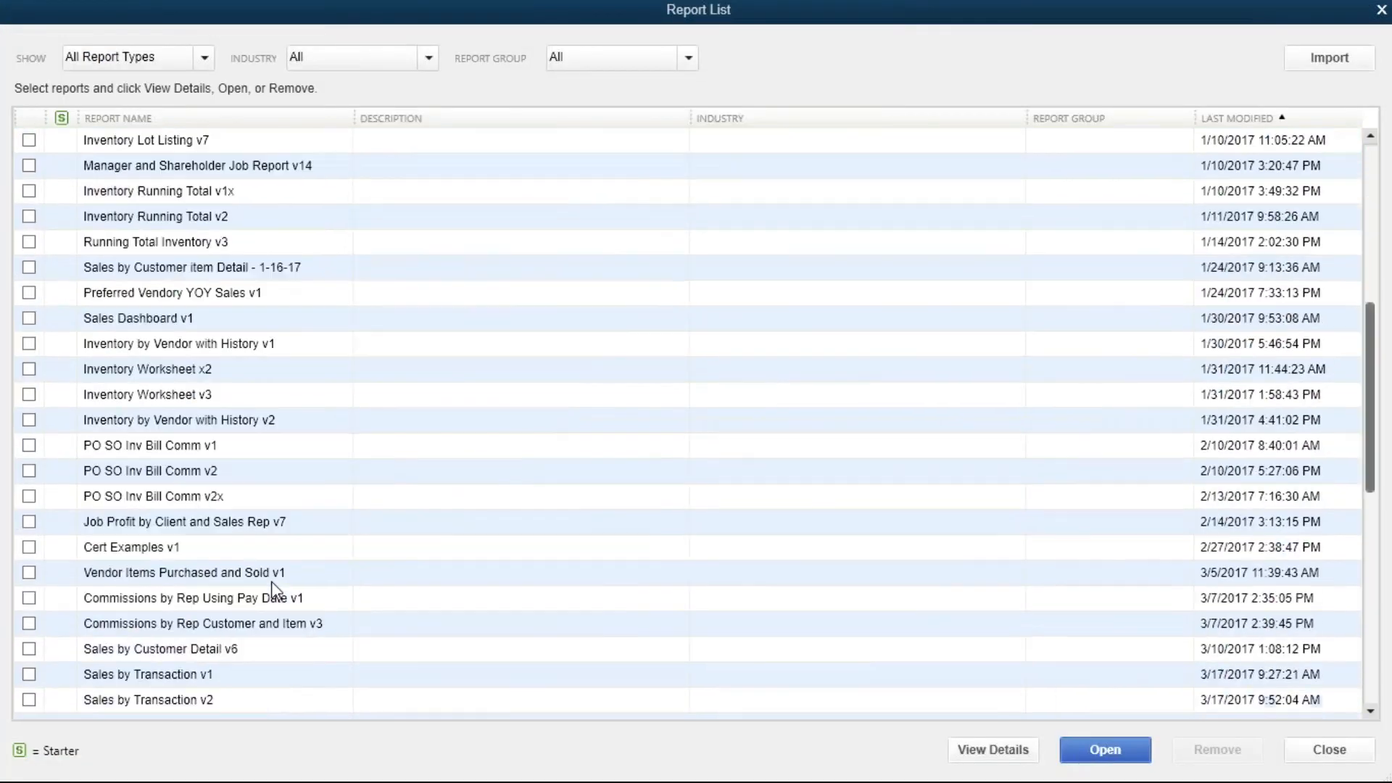
pyautogui.click(156, 700)
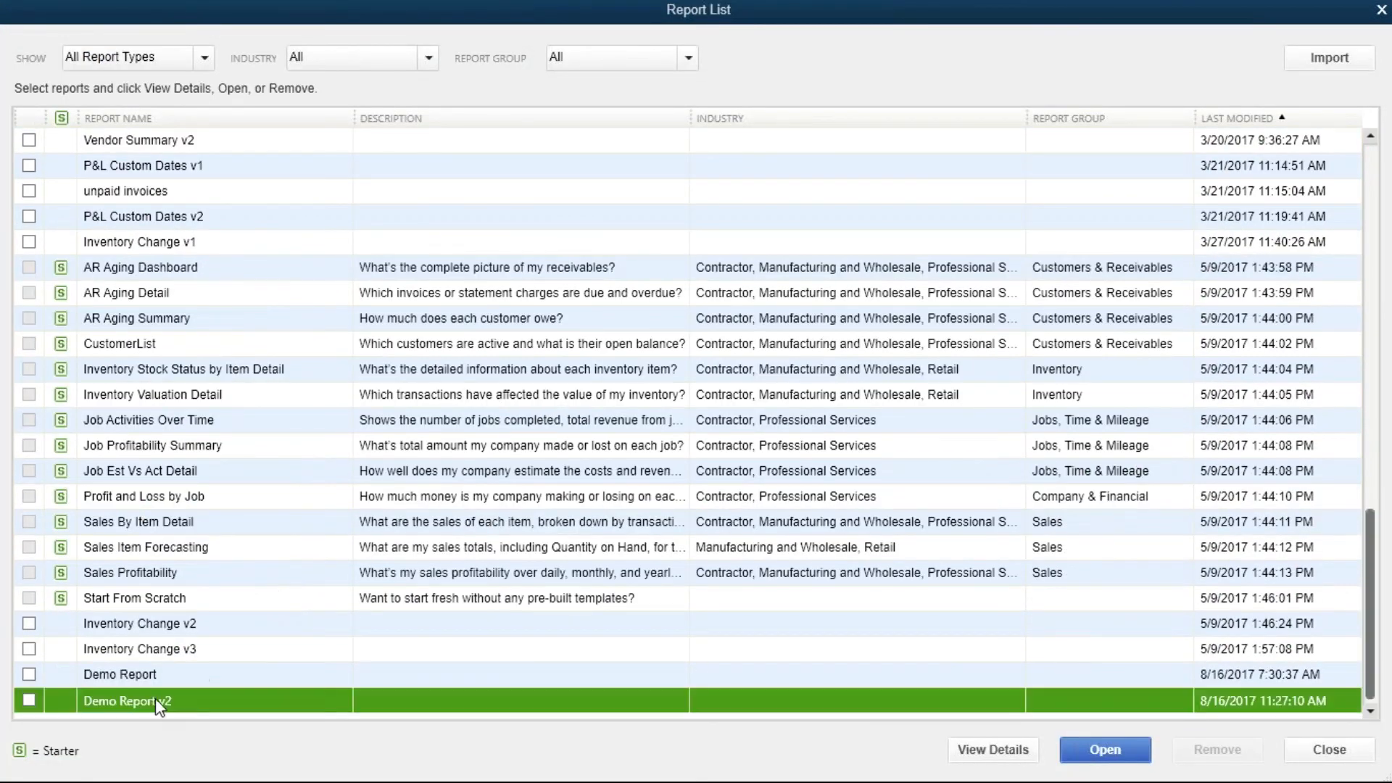
pyautogui.click(1095, 754)
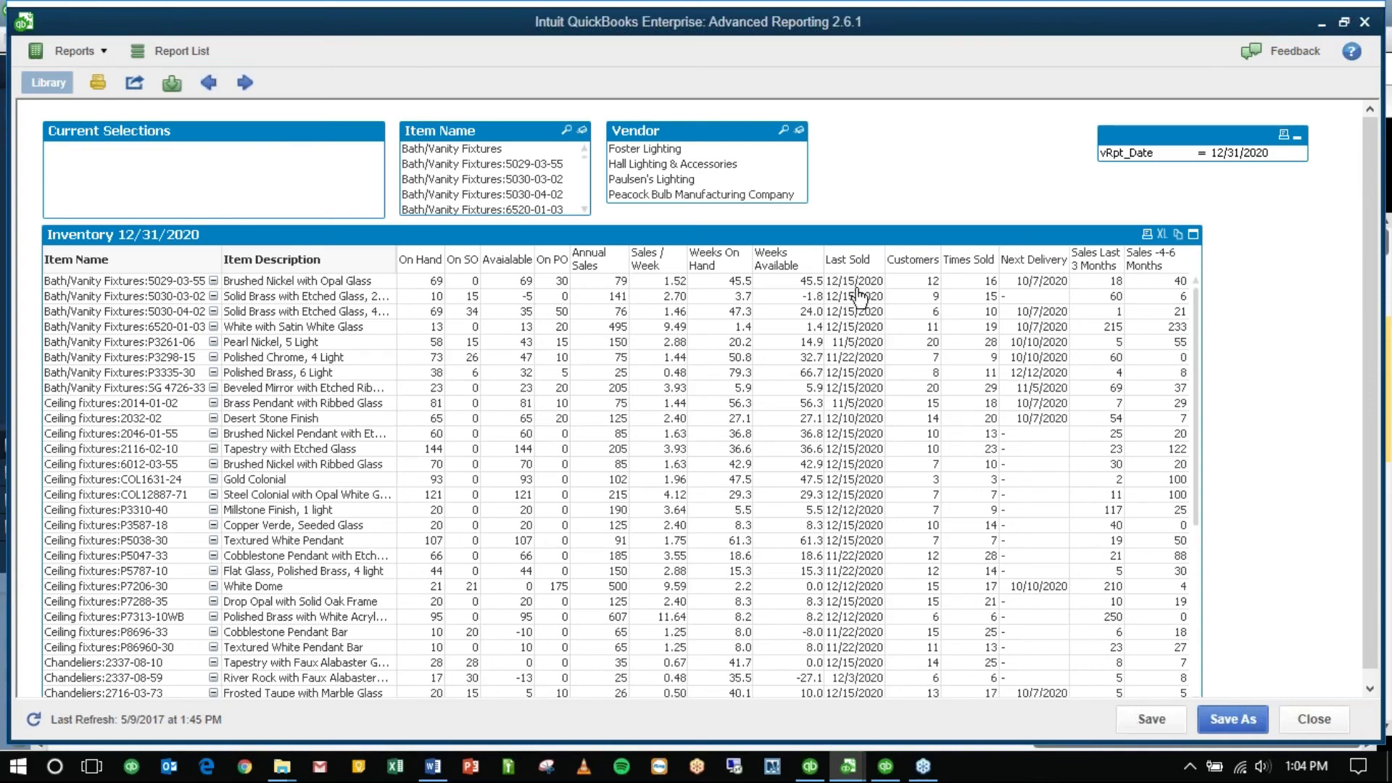
pyautogui.scroll(-1, 861, 387)
pyautogui.scroll(-3, 861, 387)
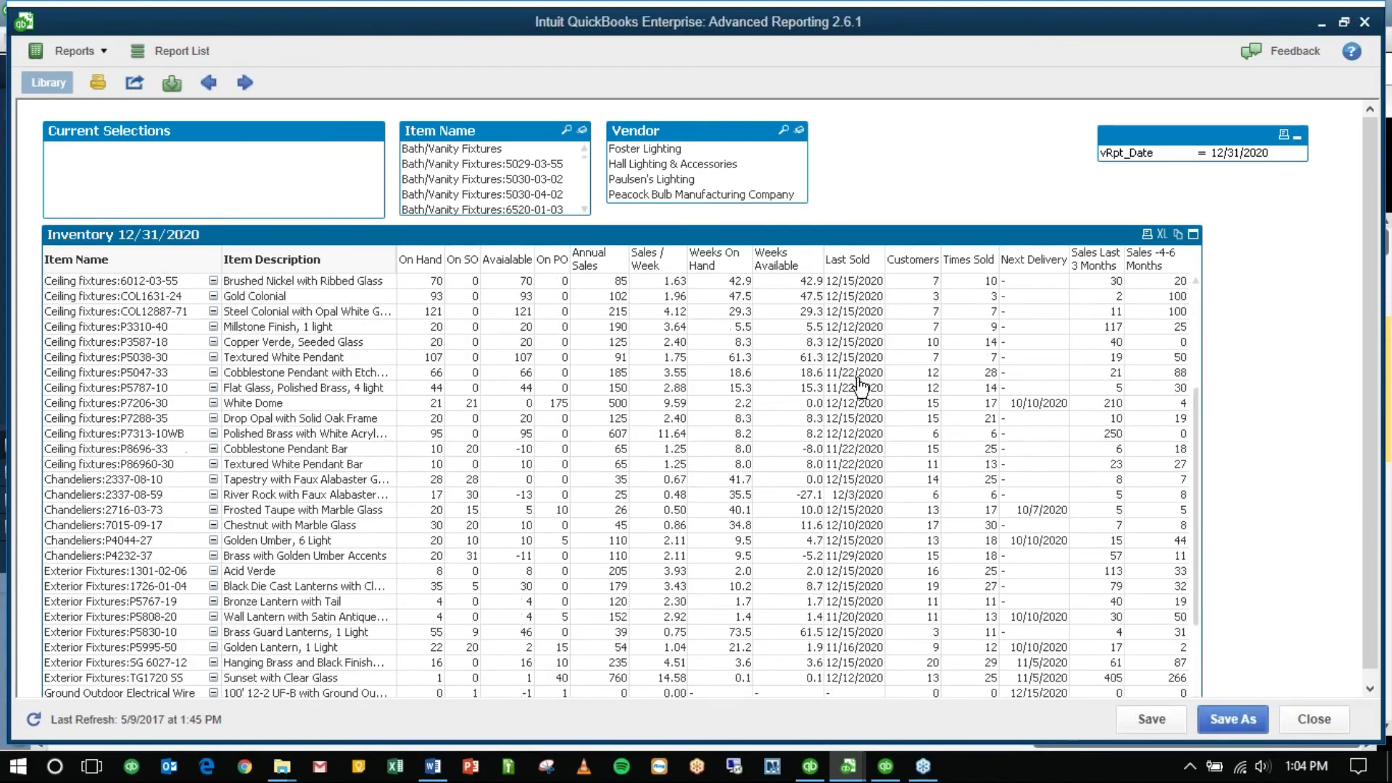
pyautogui.scroll(4, 862, 386)
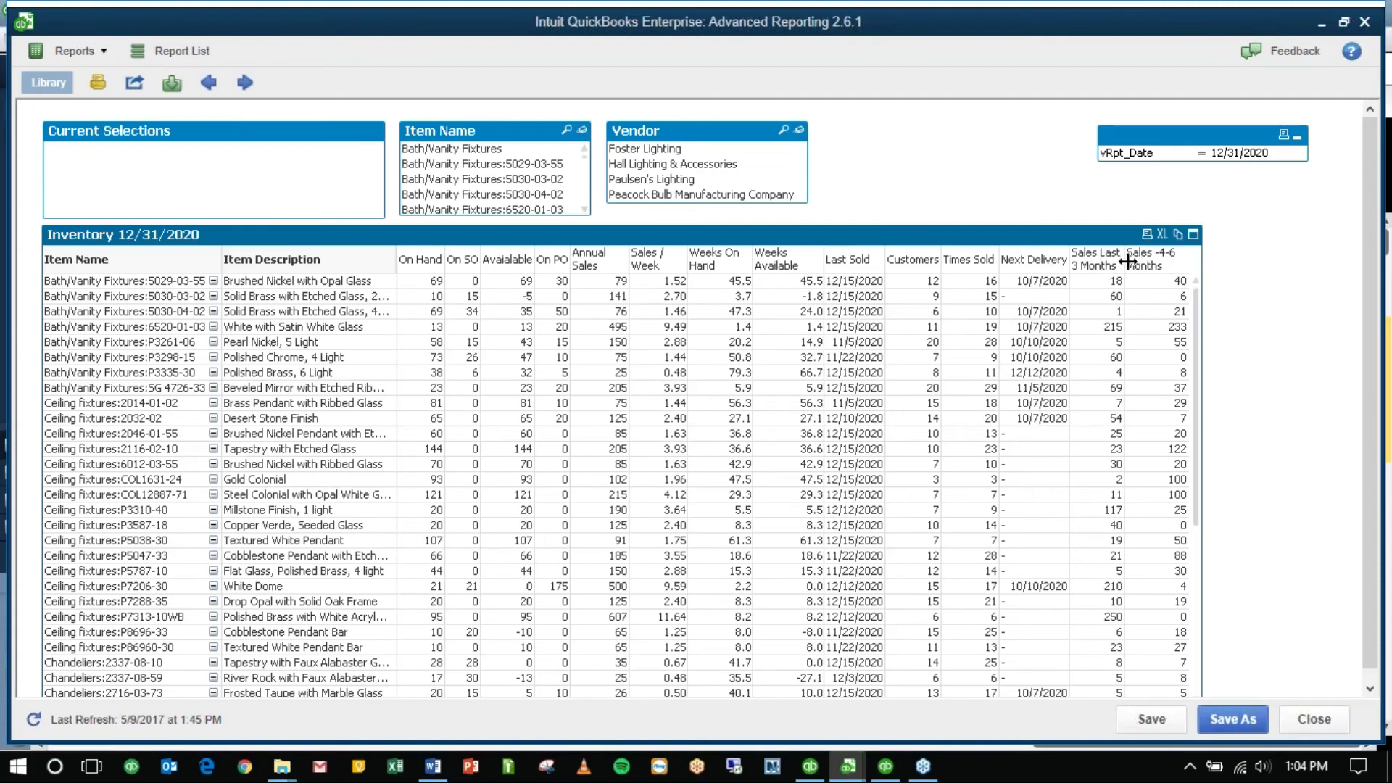
# Step: Open the inventory chart's expression properties and examine the Last Sold definition's Max function, transaction-type filters and Txn Date field
pyautogui.rightClick(902, 265)
pyautogui.click(943, 279)
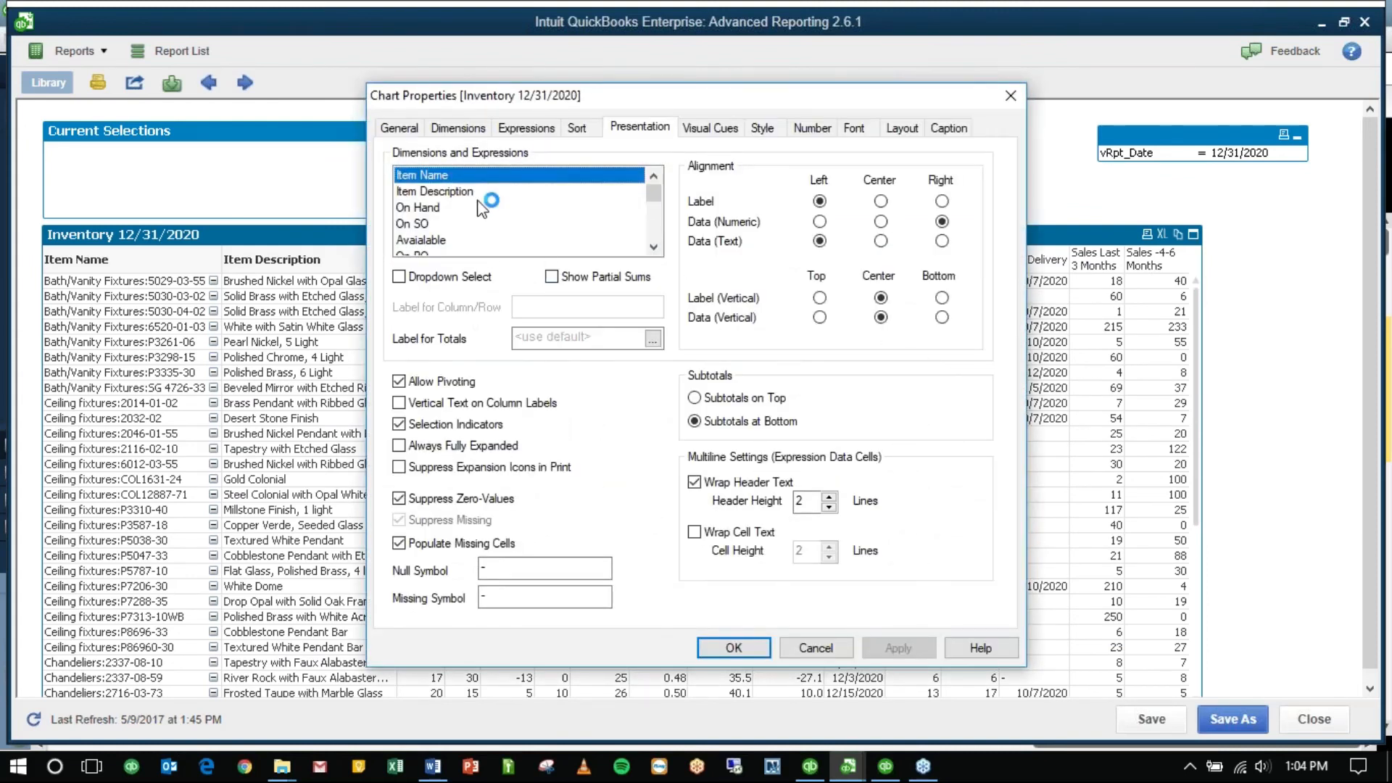
pyautogui.click(527, 128)
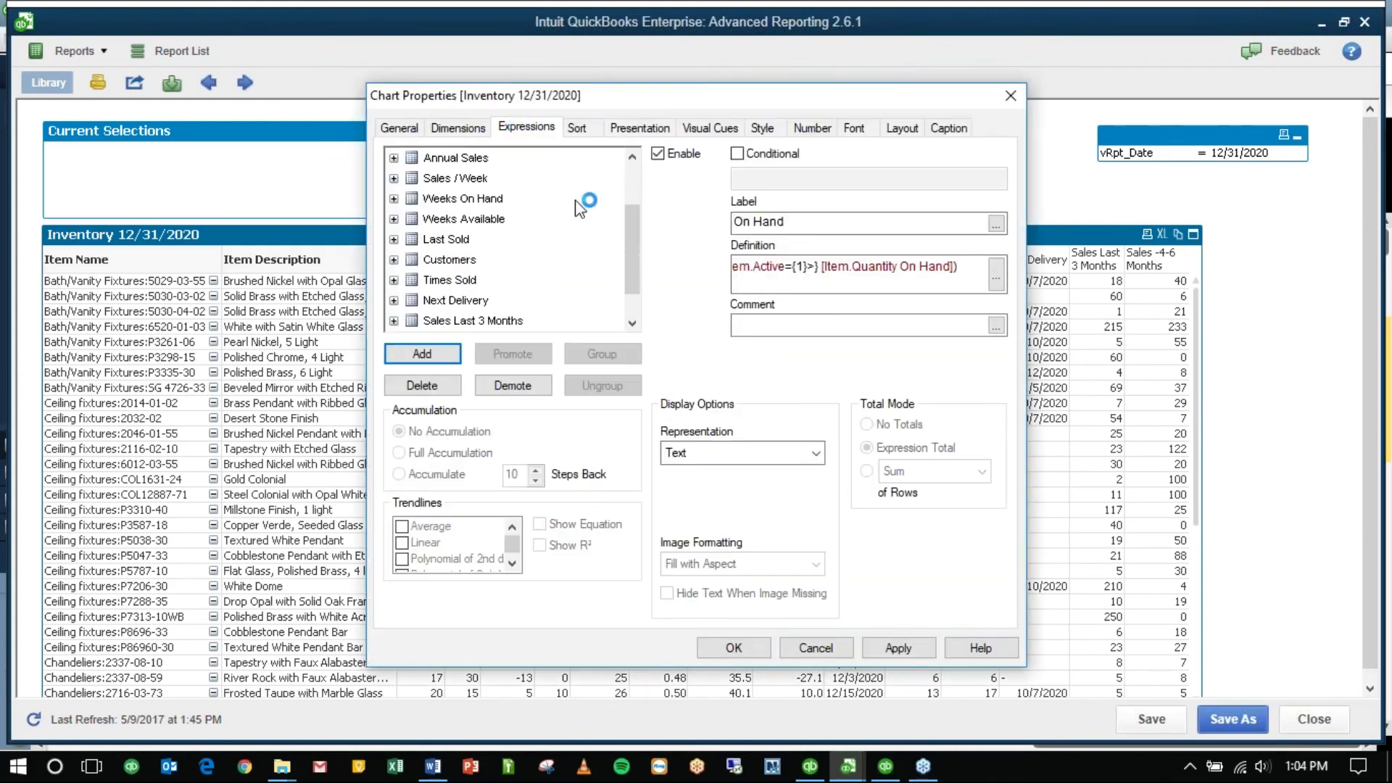
pyautogui.click(448, 239)
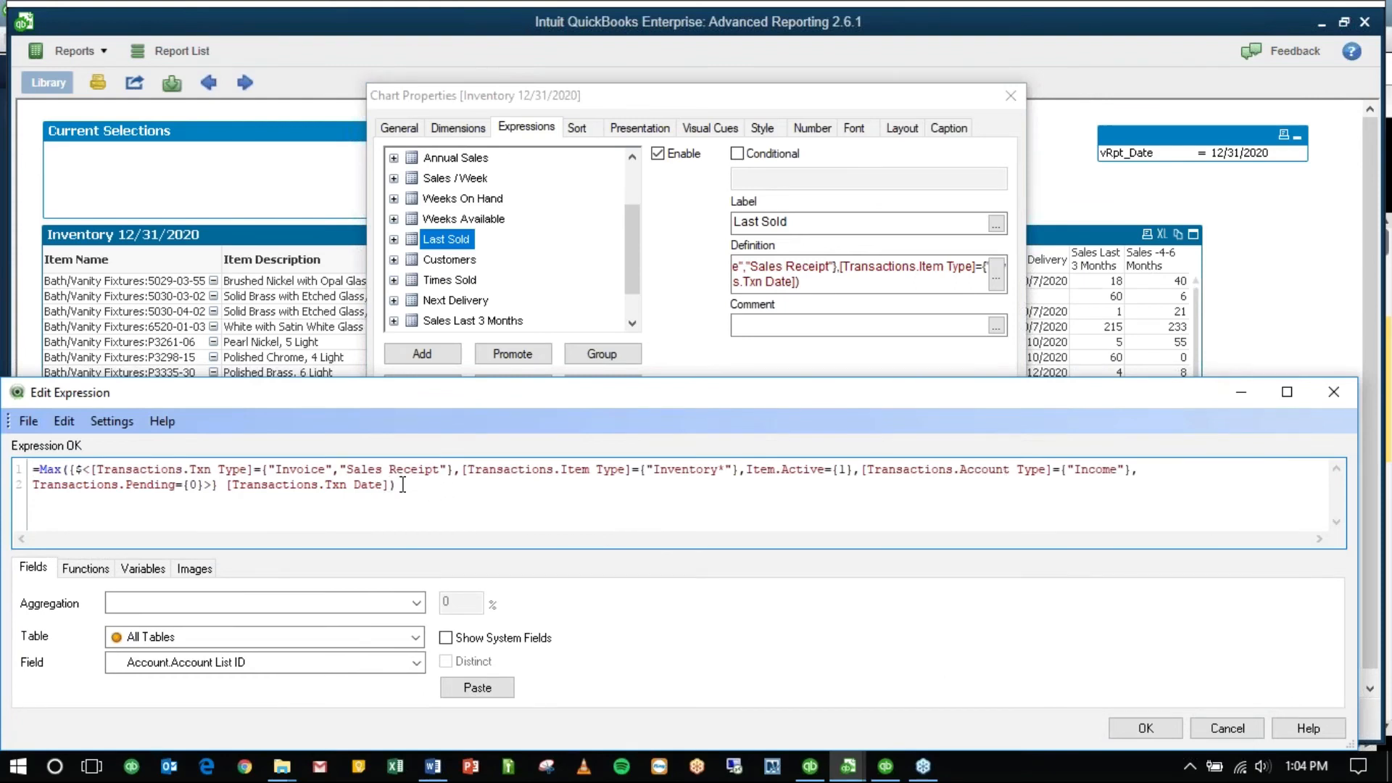
pyautogui.doubleClick(51, 470)
pyautogui.click(93, 516)
pyautogui.moveTo(326, 485); pyautogui.dragTo(380, 491)
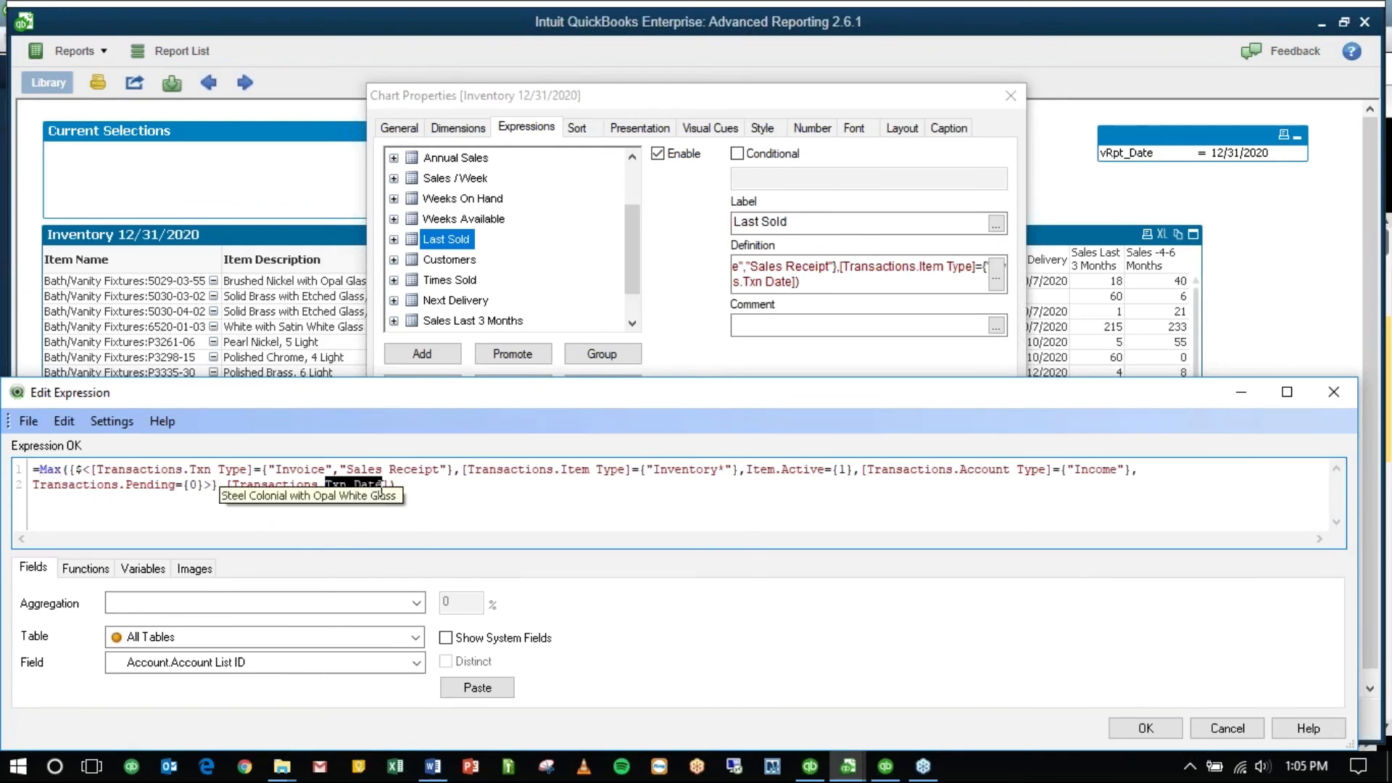
pyautogui.moveTo(276, 469); pyautogui.dragTo(450, 466)
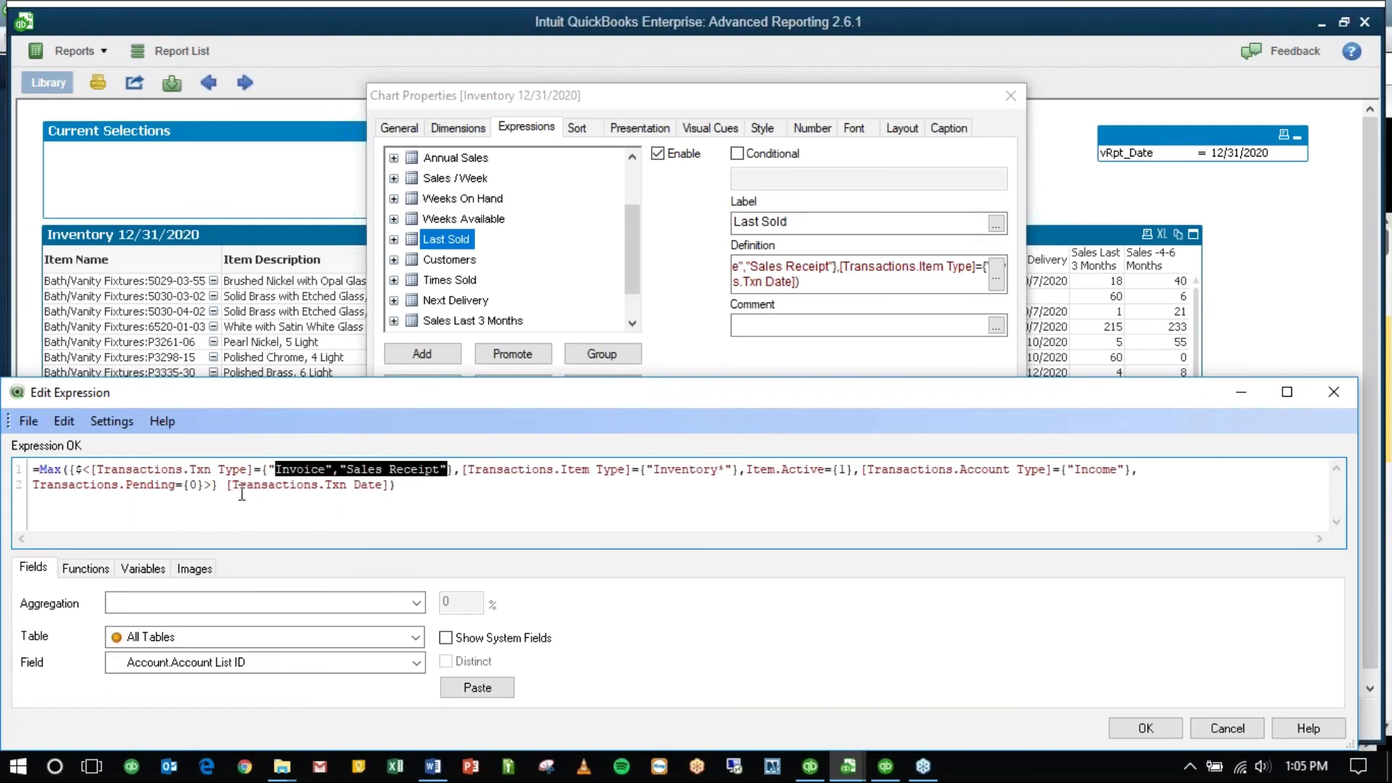
pyautogui.moveTo(225, 485); pyautogui.dragTo(133, 476)
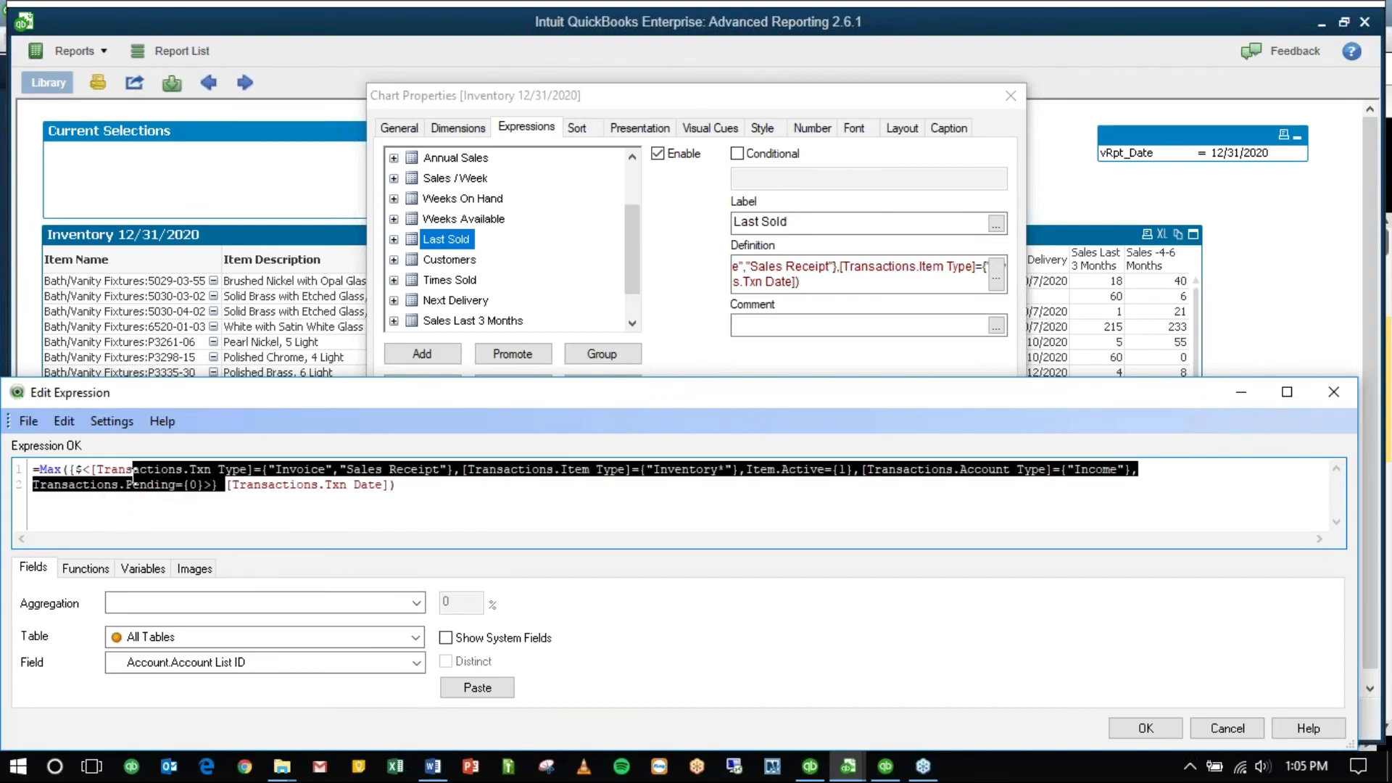
pyautogui.click(296, 473)
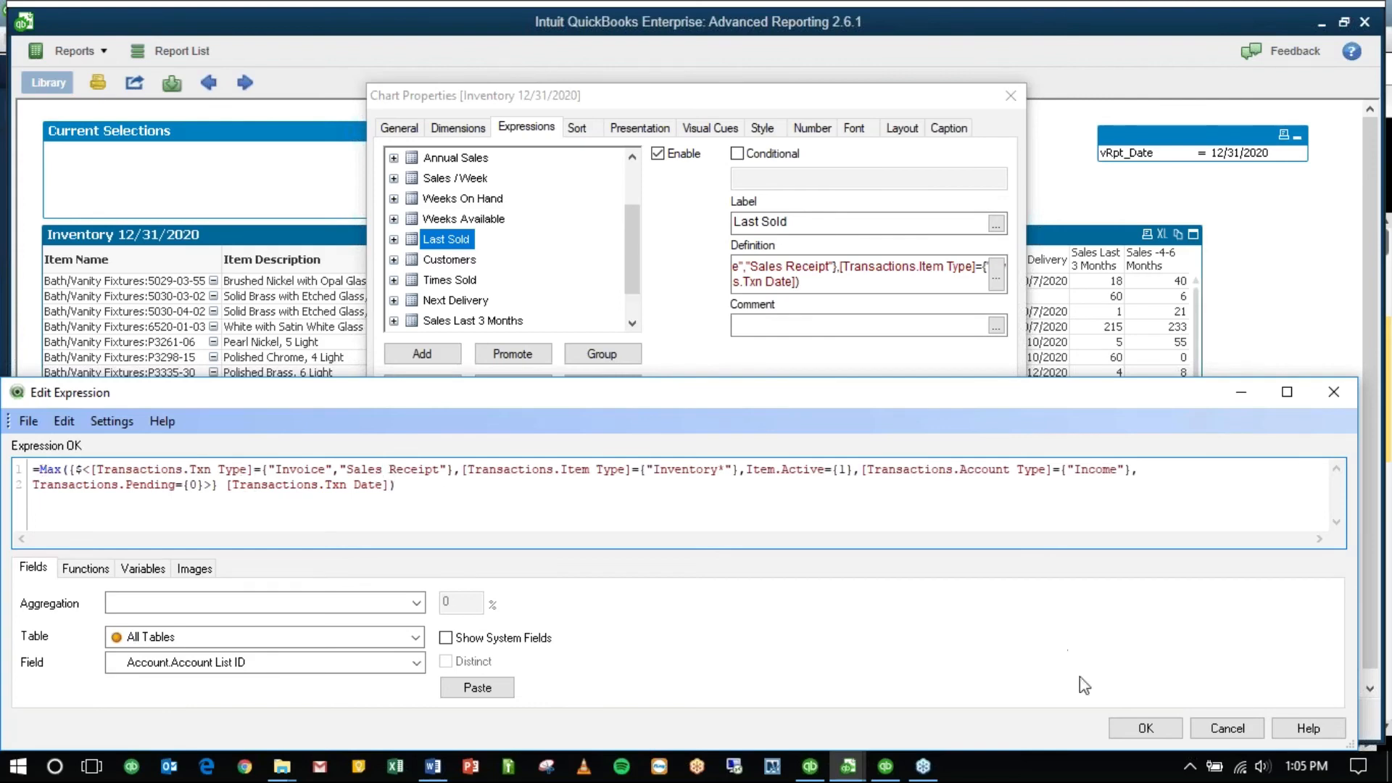
pyautogui.click(1144, 727)
# Step: Examine the Customers expression's Count function, filter set, DISTINCT qualifier and Customer Full Name field, leaving the definition unedited
pyautogui.click(468, 261)
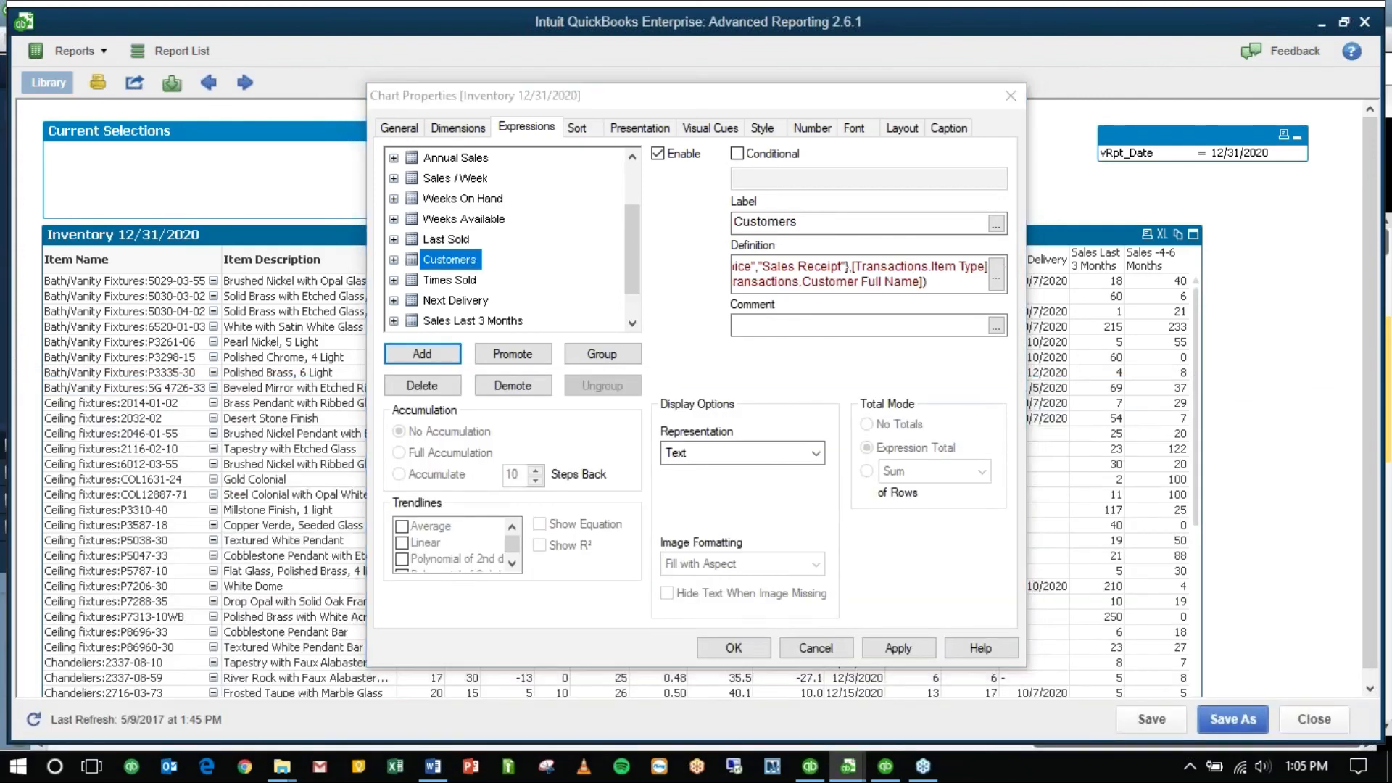
pyautogui.click(996, 276)
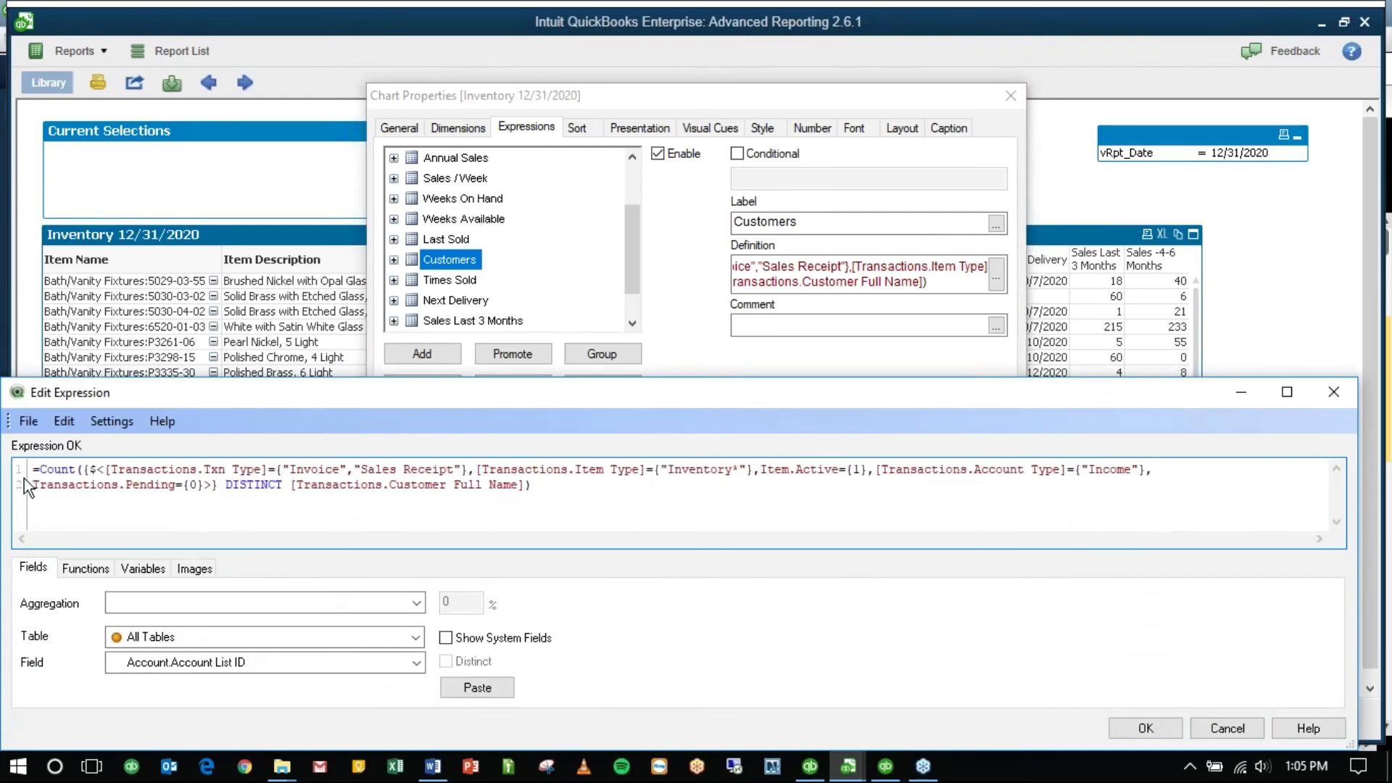
pyautogui.moveTo(85, 469); pyautogui.dragTo(206, 483)
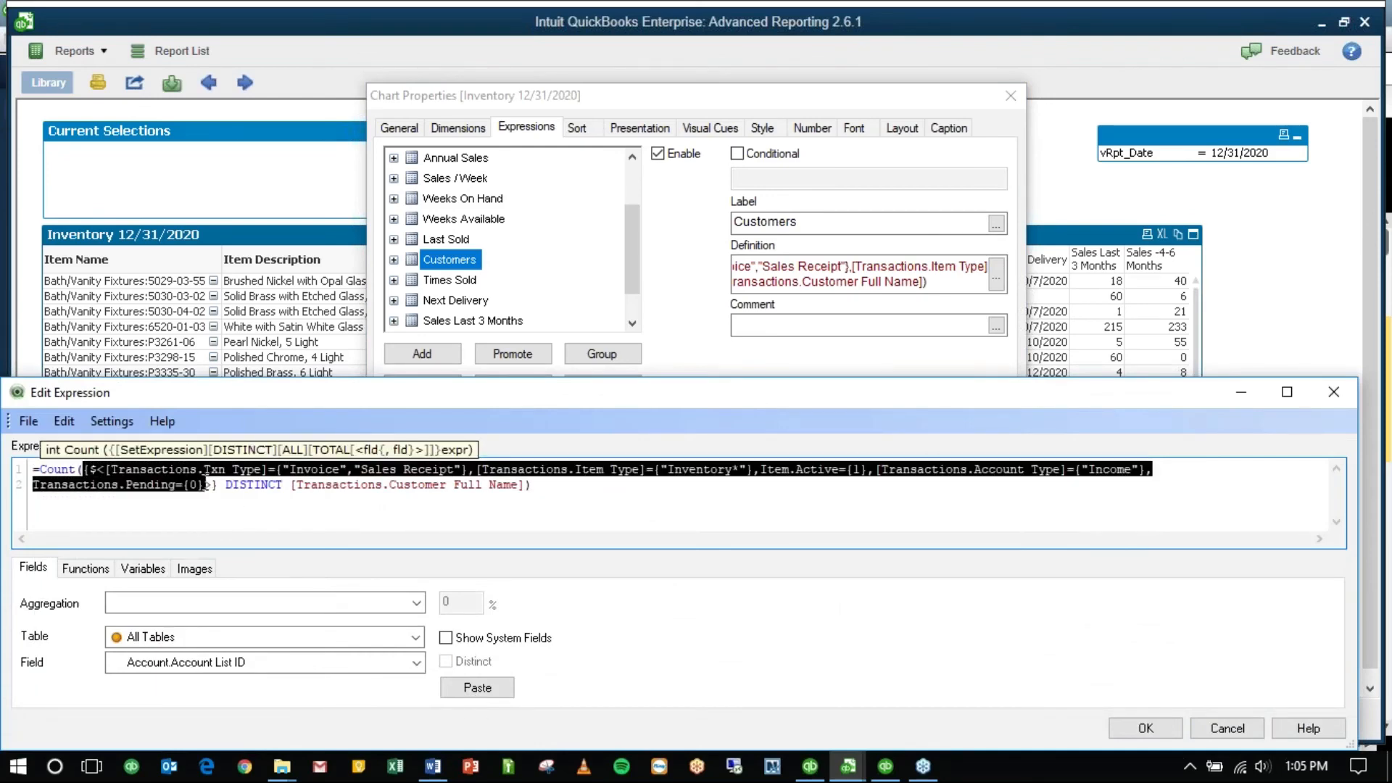
pyautogui.click(525, 506)
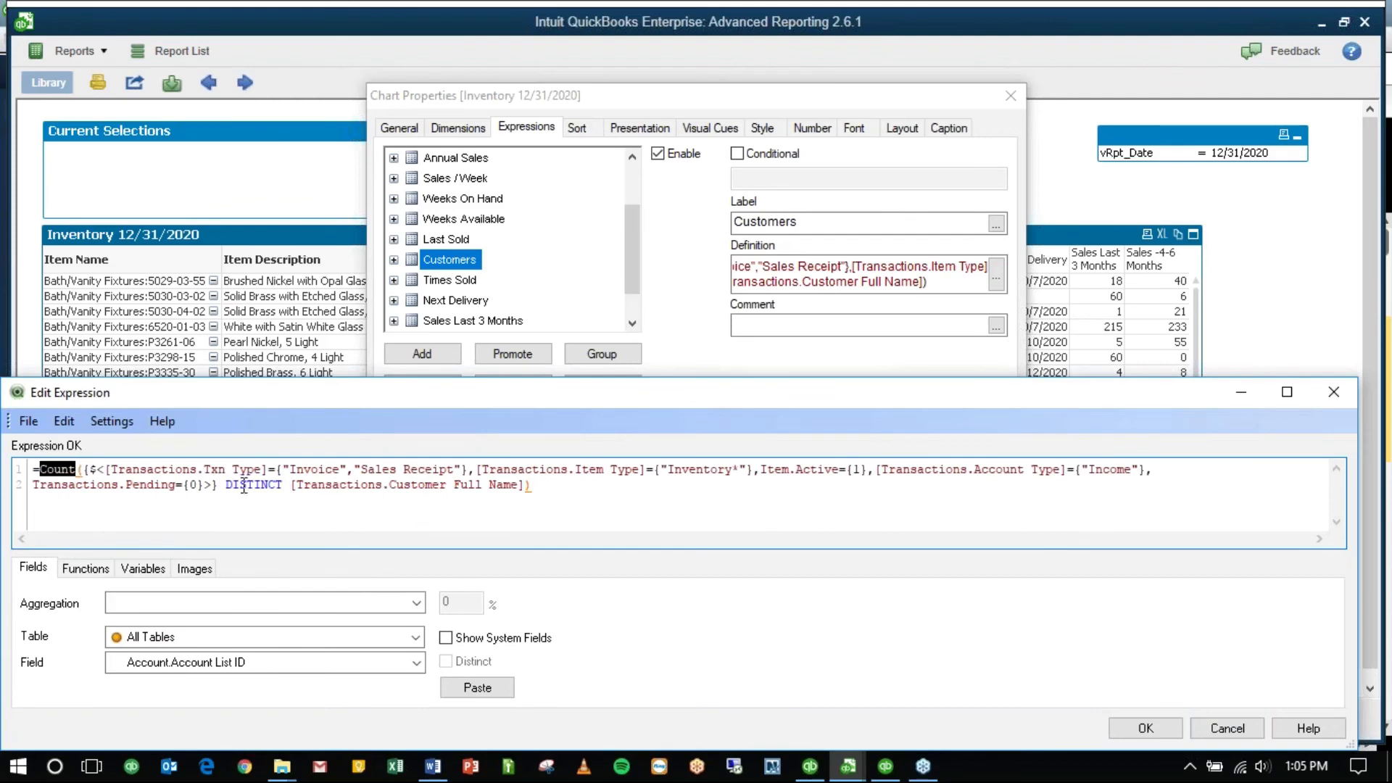
pyautogui.moveTo(305, 485); pyautogui.dragTo(519, 484)
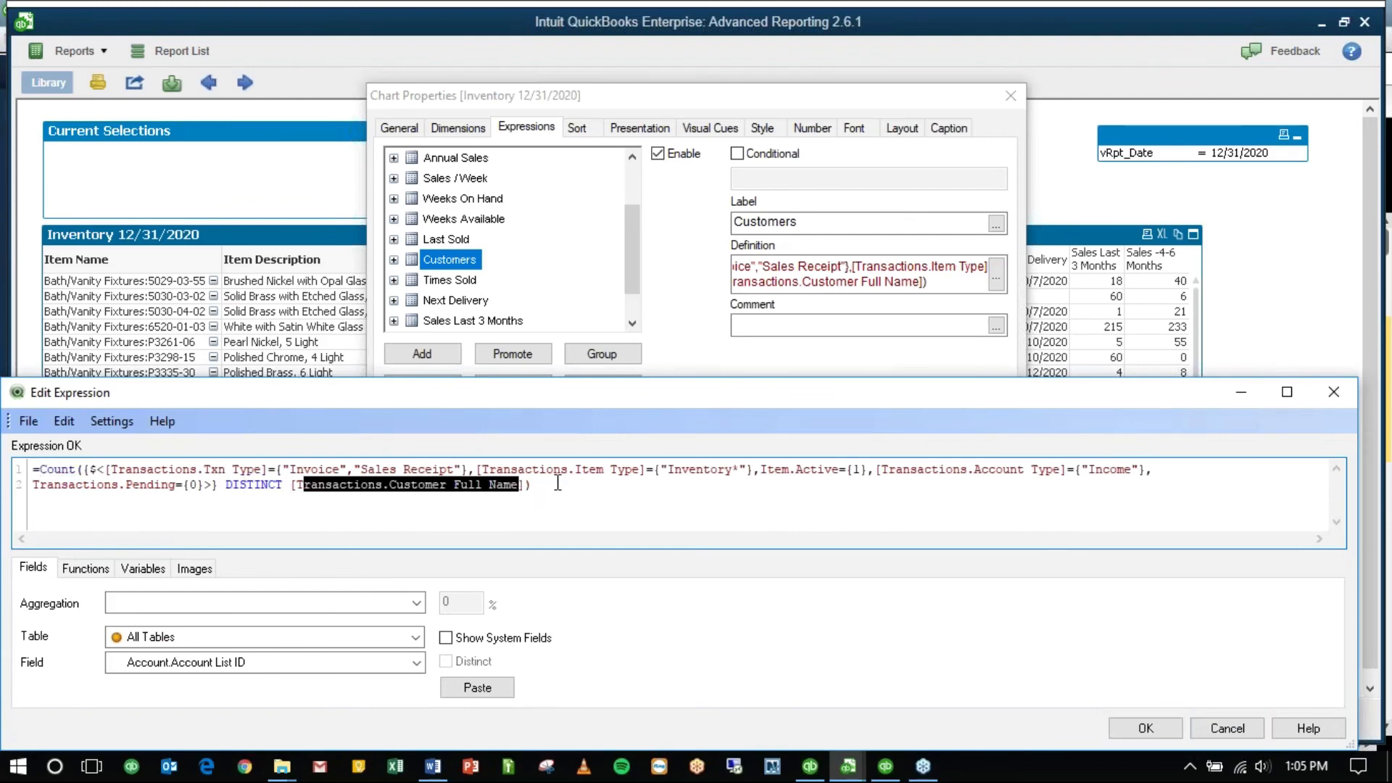
pyautogui.click(249, 484)
pyautogui.doubleClick(248, 484)
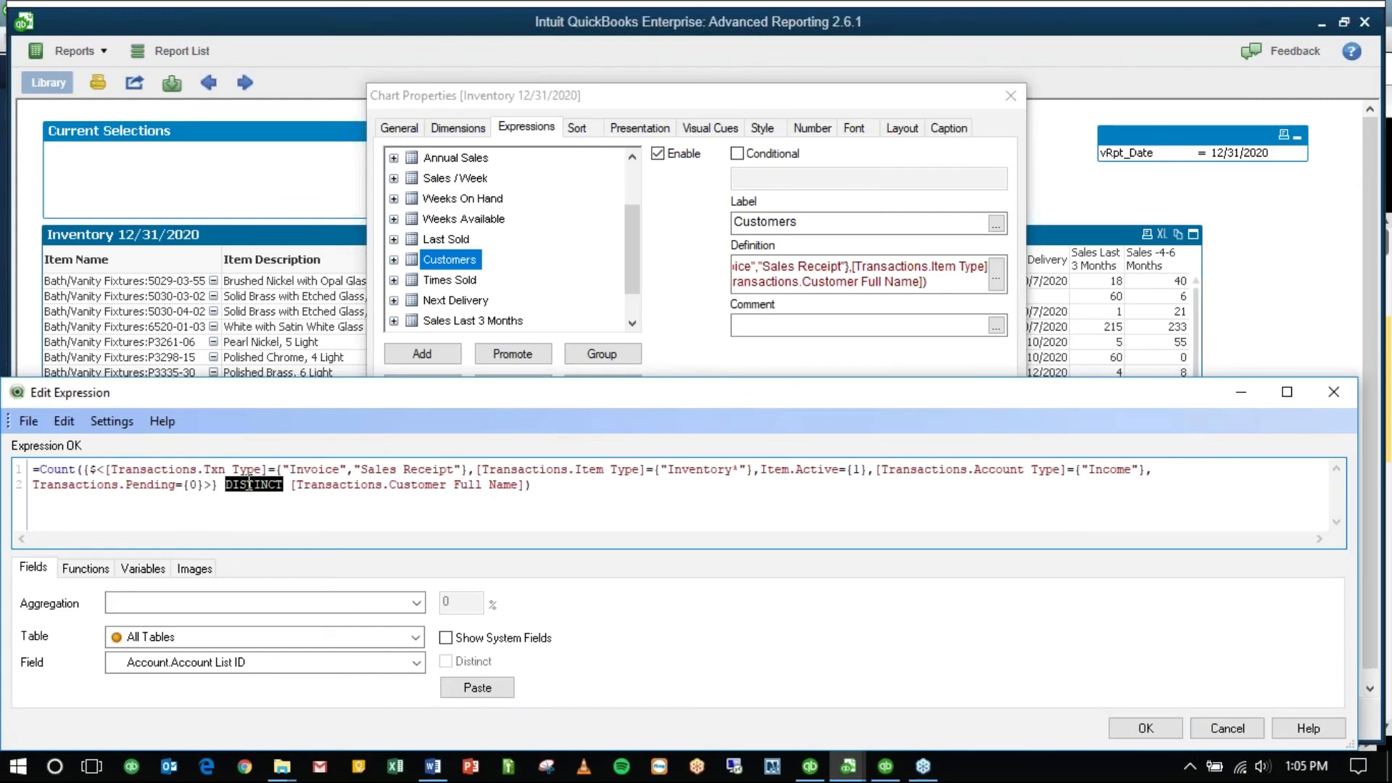
pyautogui.click(359, 486)
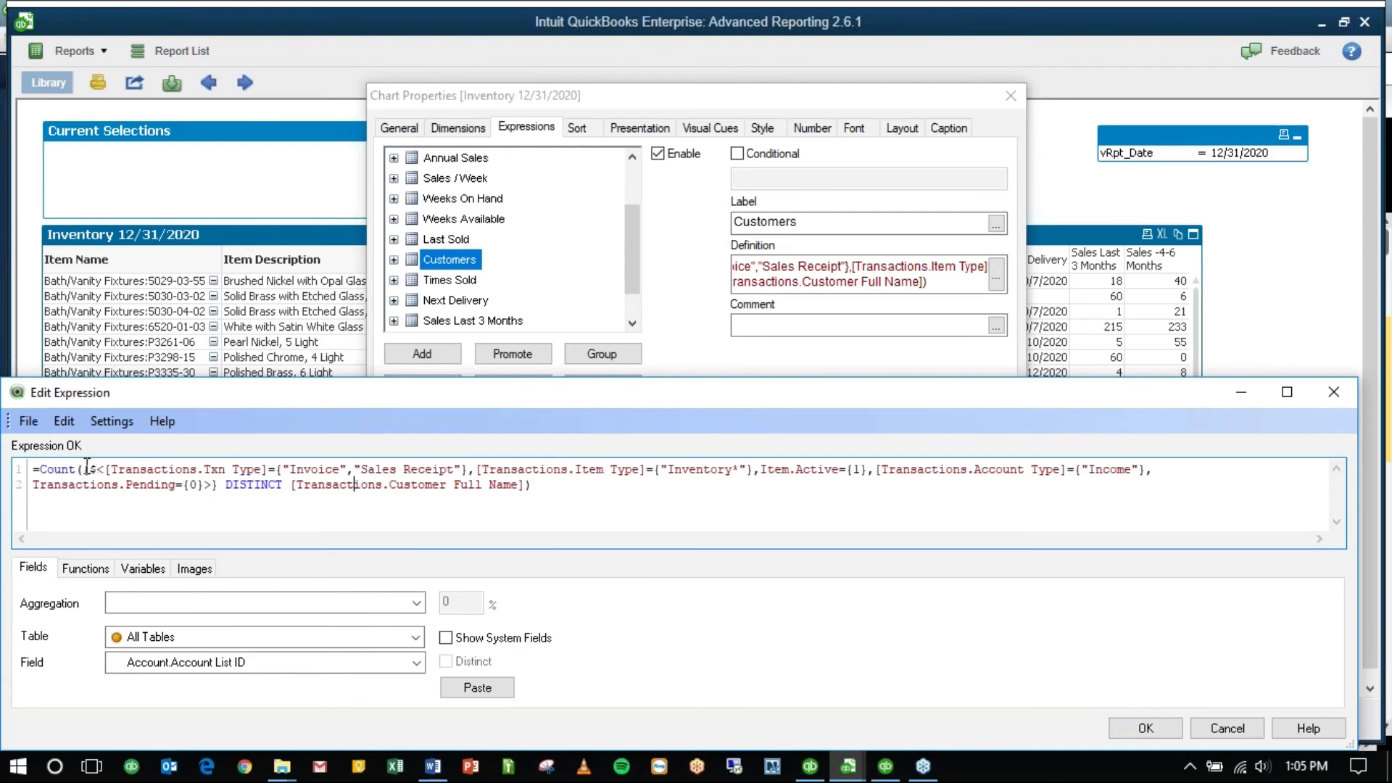
pyautogui.moveTo(84, 469); pyautogui.dragTo(201, 485)
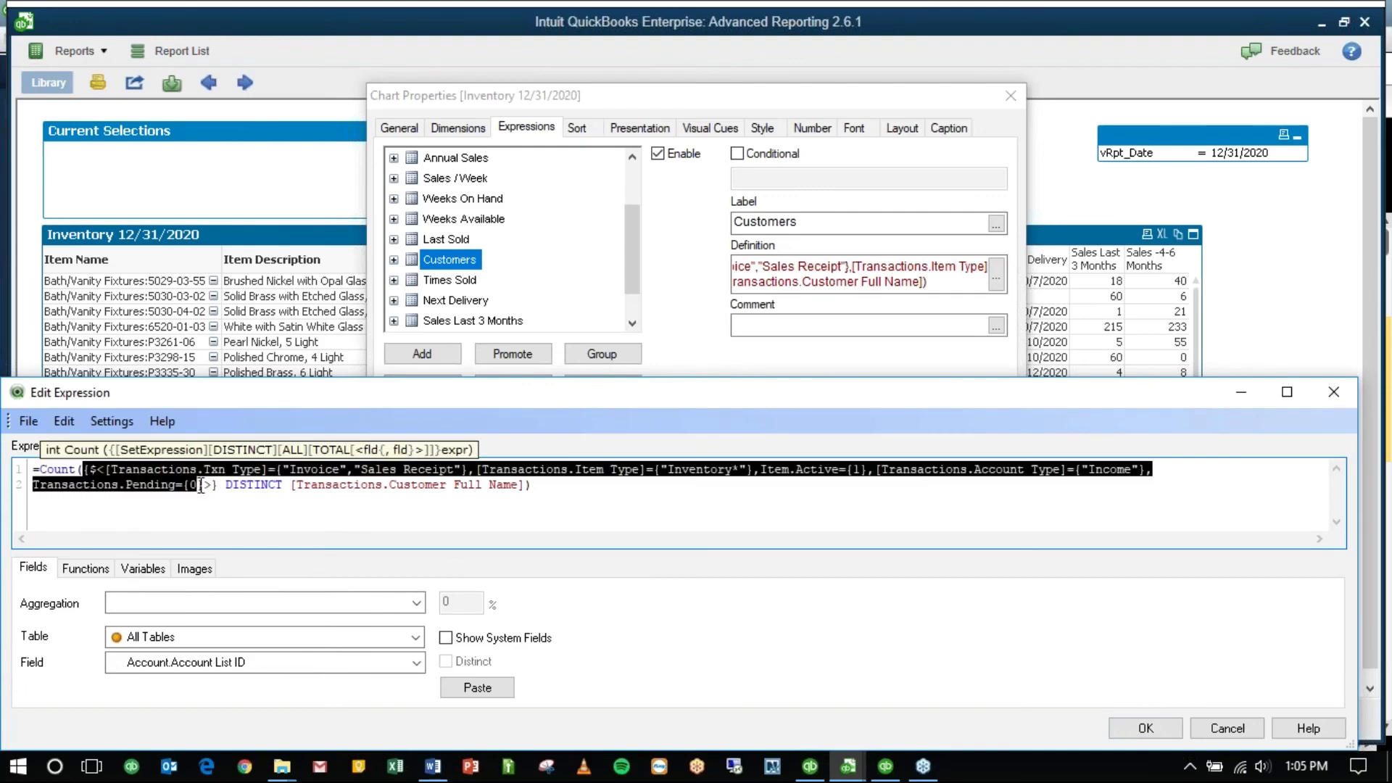
pyautogui.click(162, 481)
pyautogui.moveTo(318, 485); pyautogui.dragTo(523, 485)
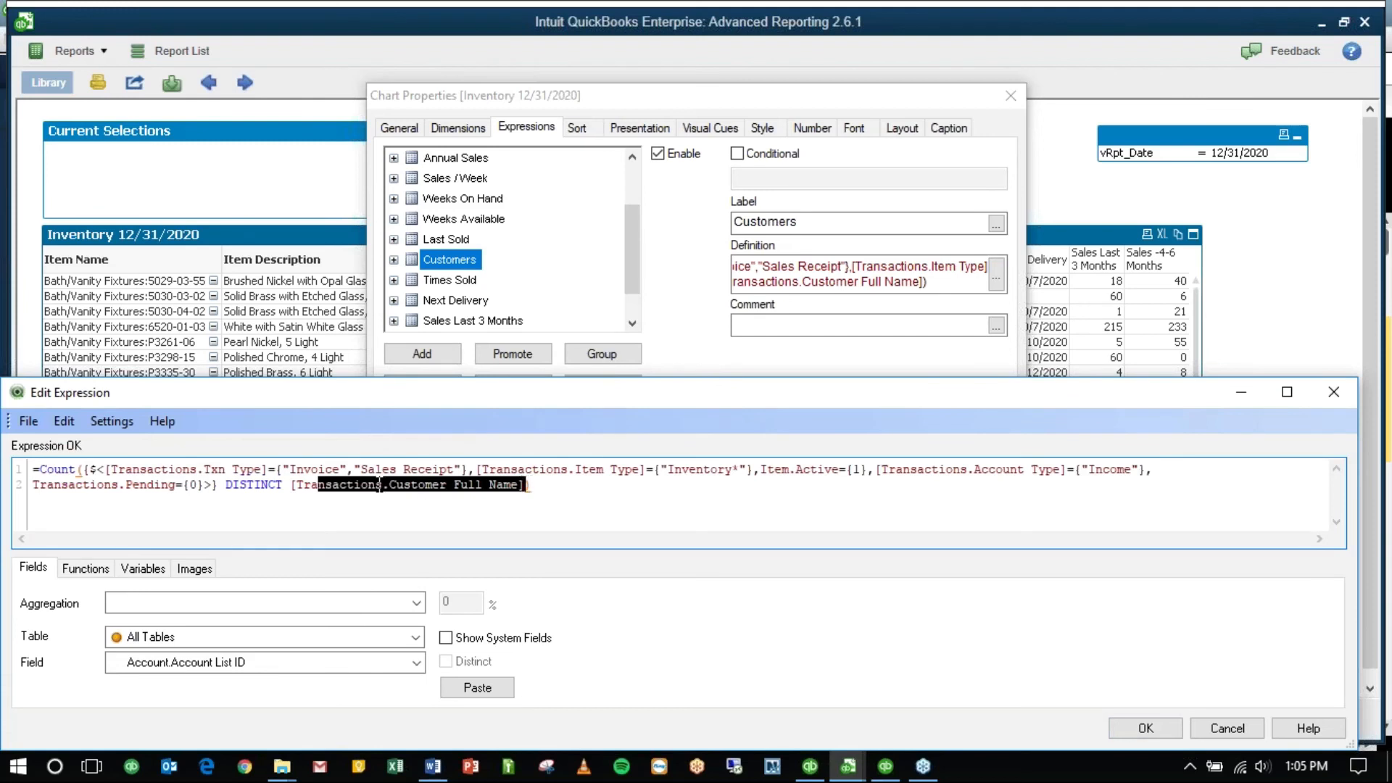
pyautogui.doubleClick(264, 486)
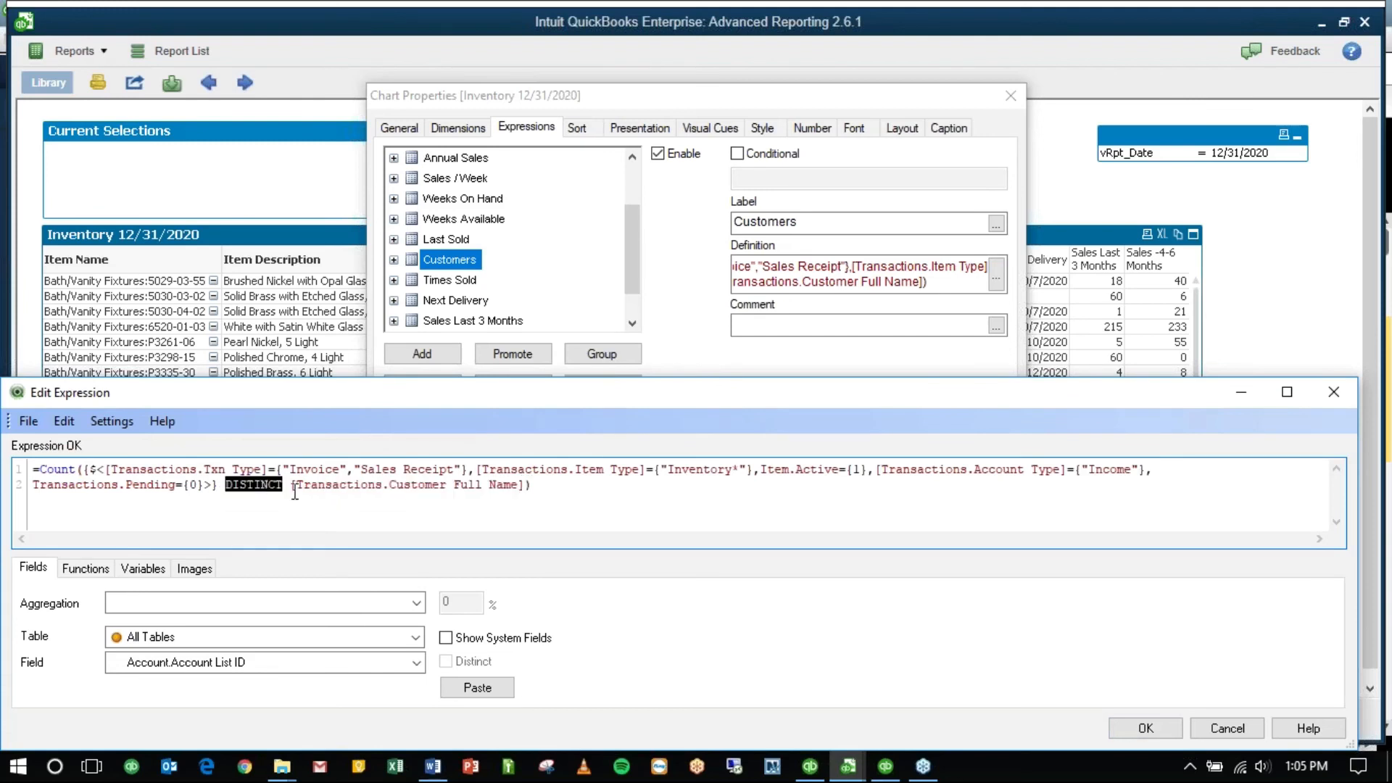
pyautogui.click(320, 487)
pyautogui.click(1227, 728)
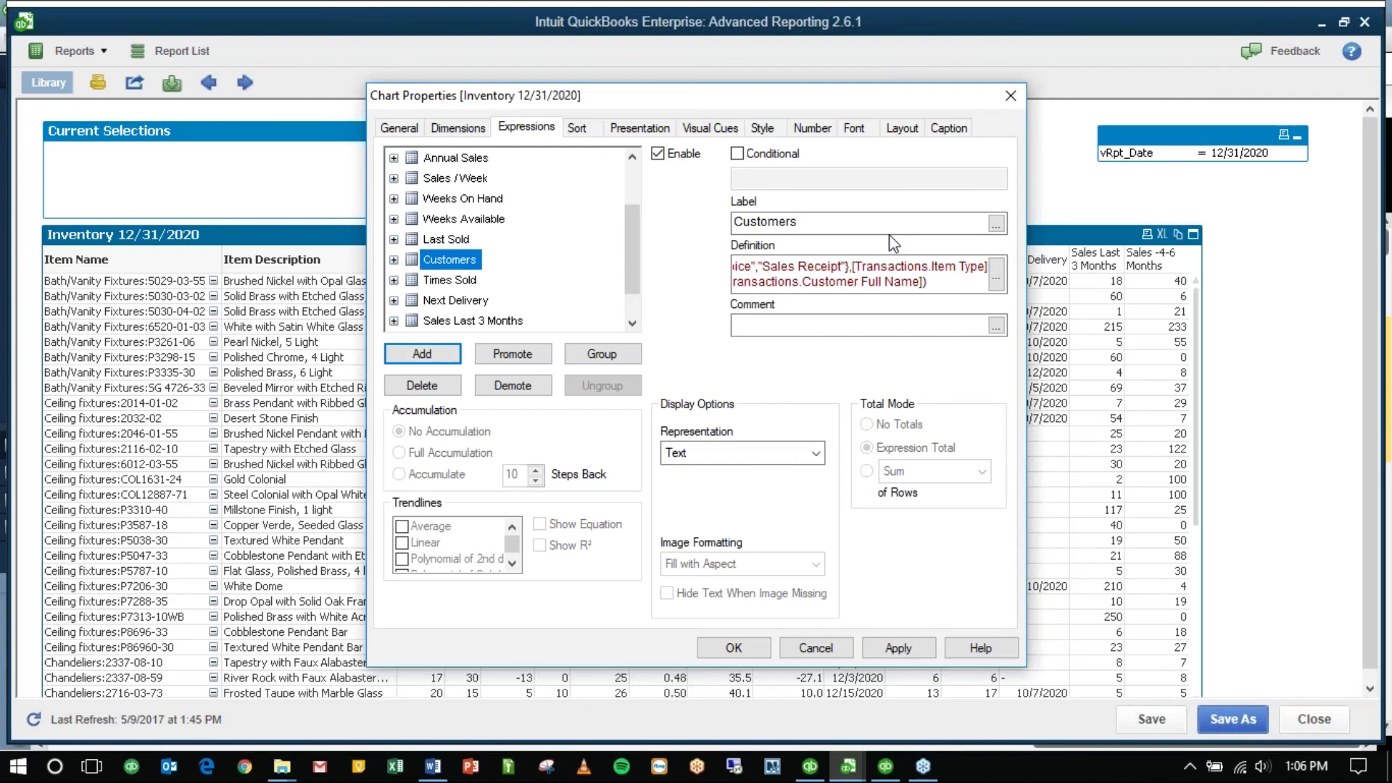
# Step: Examine the Times Sold expression's Count function, filters and DISTINCT Transactions.Txn ID field, then close its editor
pyautogui.click(459, 283)
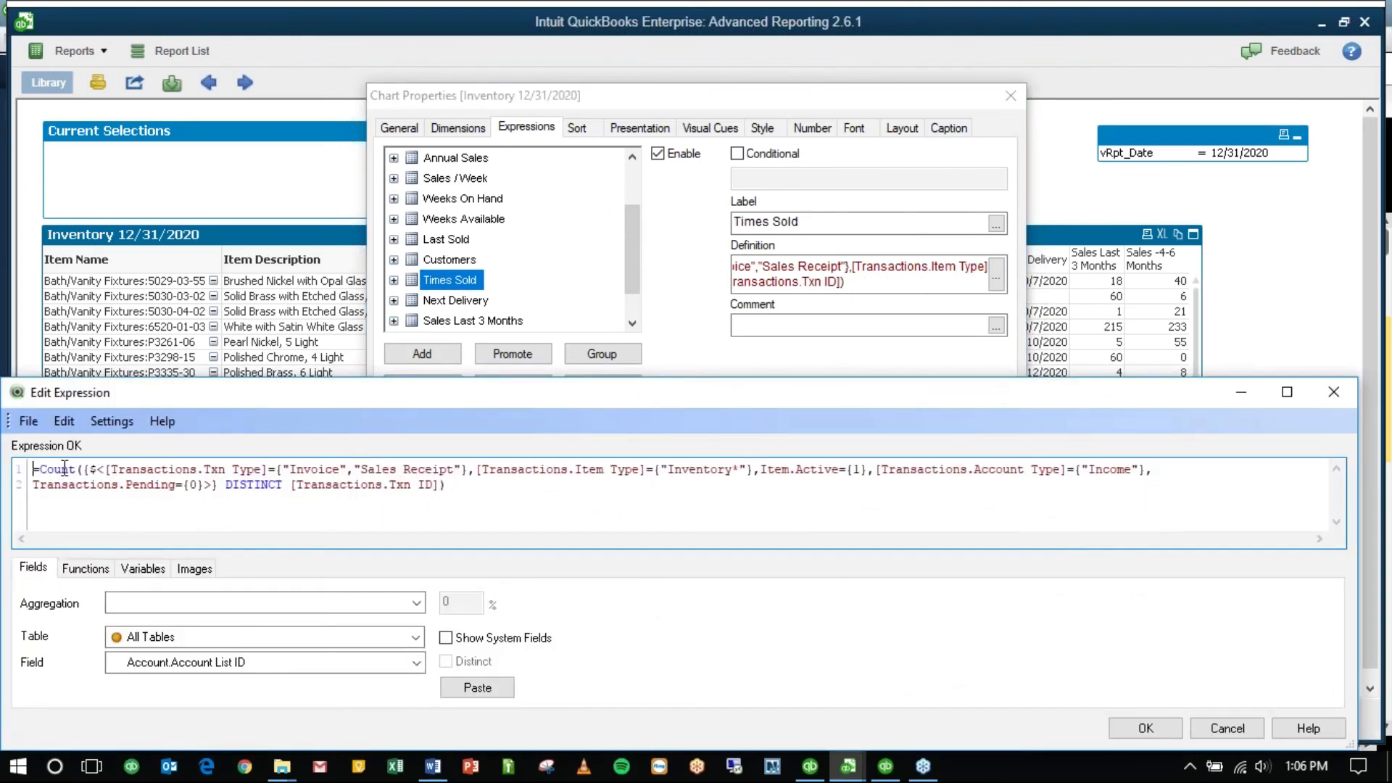
pyautogui.moveTo(63, 469); pyautogui.dragTo(239, 484)
pyautogui.click(349, 485)
pyautogui.click(435, 485)
pyautogui.moveTo(435, 486); pyautogui.dragTo(315, 498)
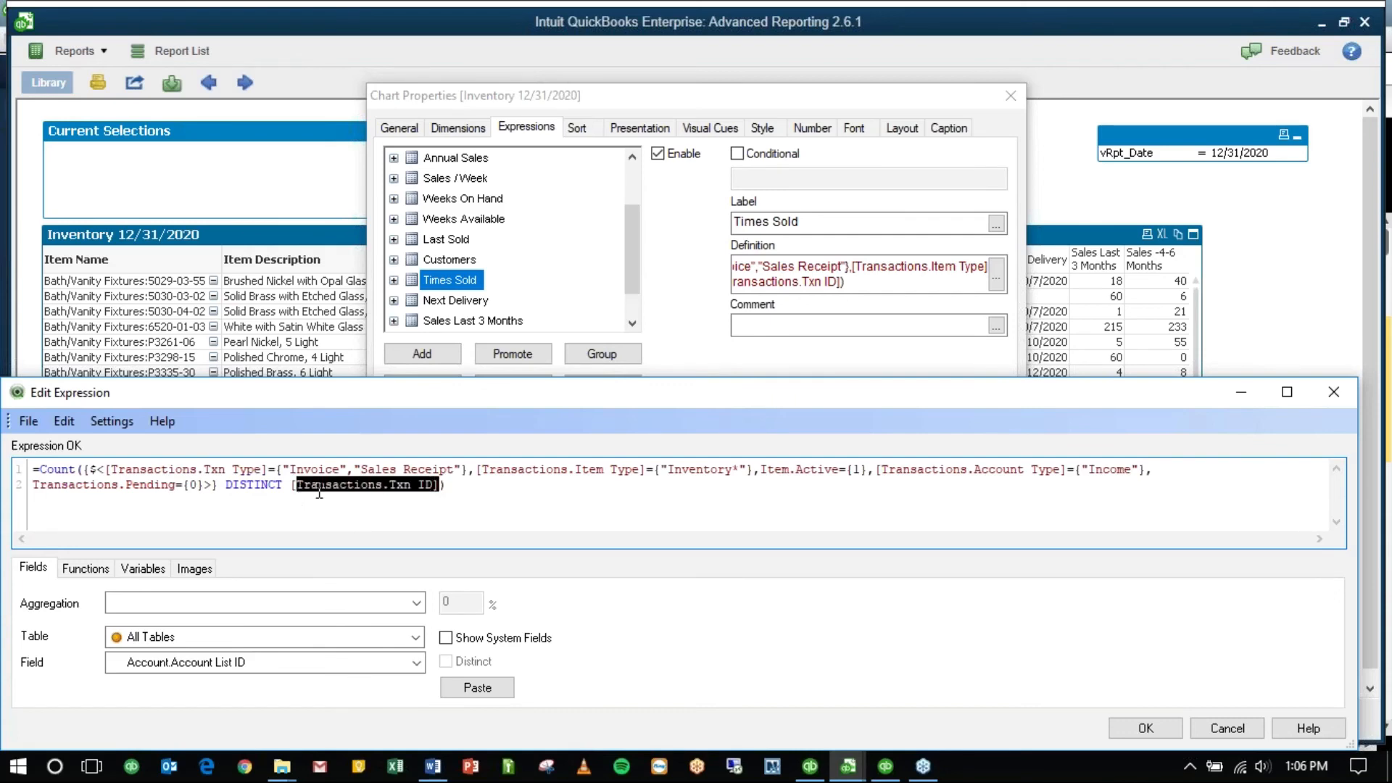
pyautogui.click(455, 485)
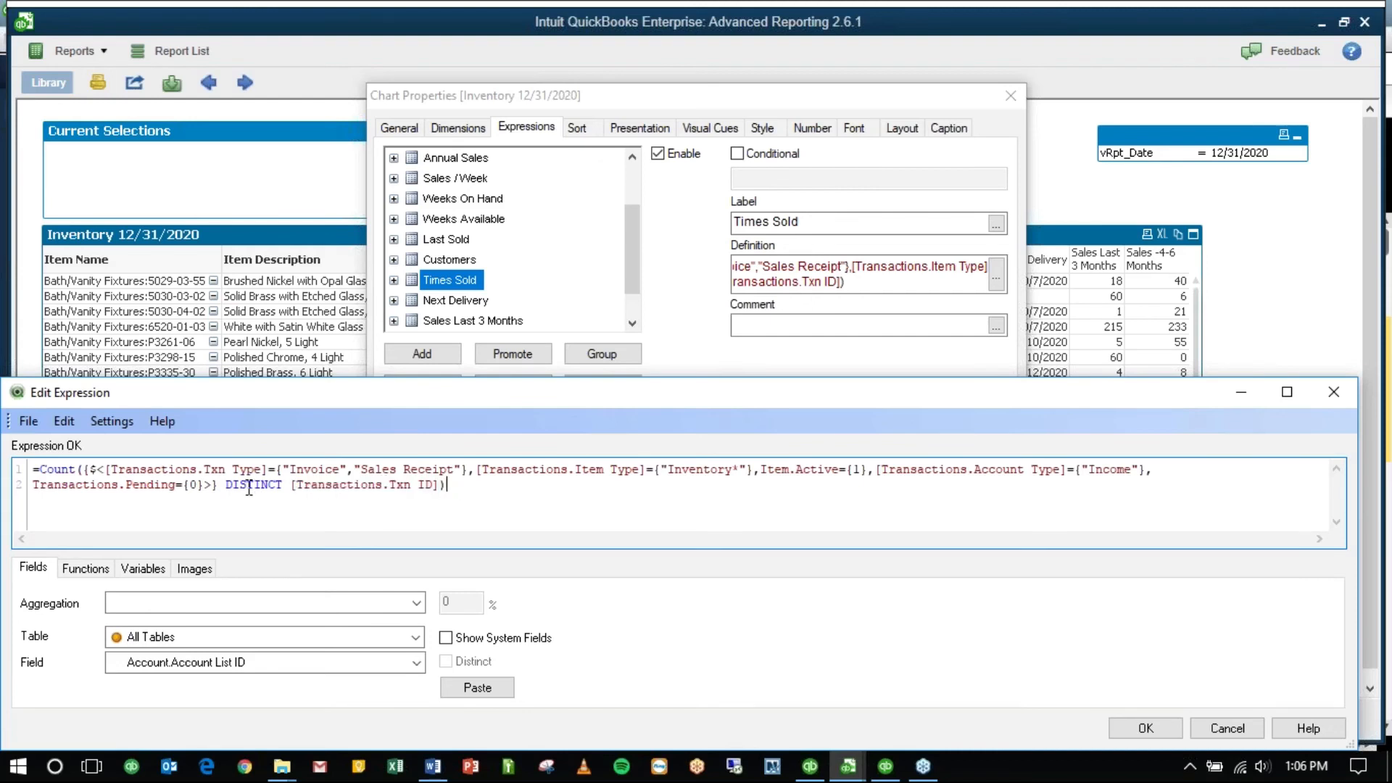
pyautogui.moveTo(291, 484); pyautogui.dragTo(439, 484)
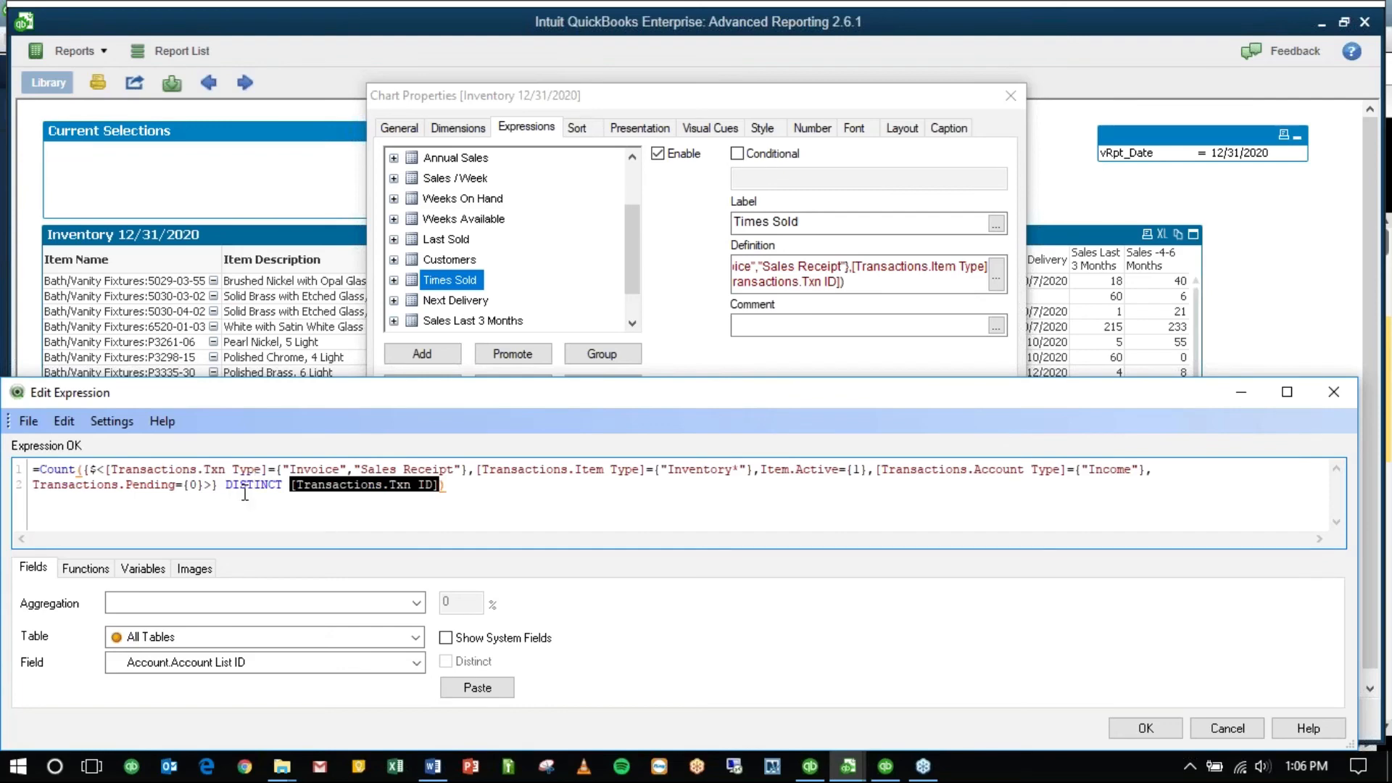
pyautogui.click(1323, 396)
# Step: Examine the Next Delivery expression's Purchase Order, Received and Manually Closed filters and its Expected Date field, then close the chart properties
pyautogui.click(440, 301)
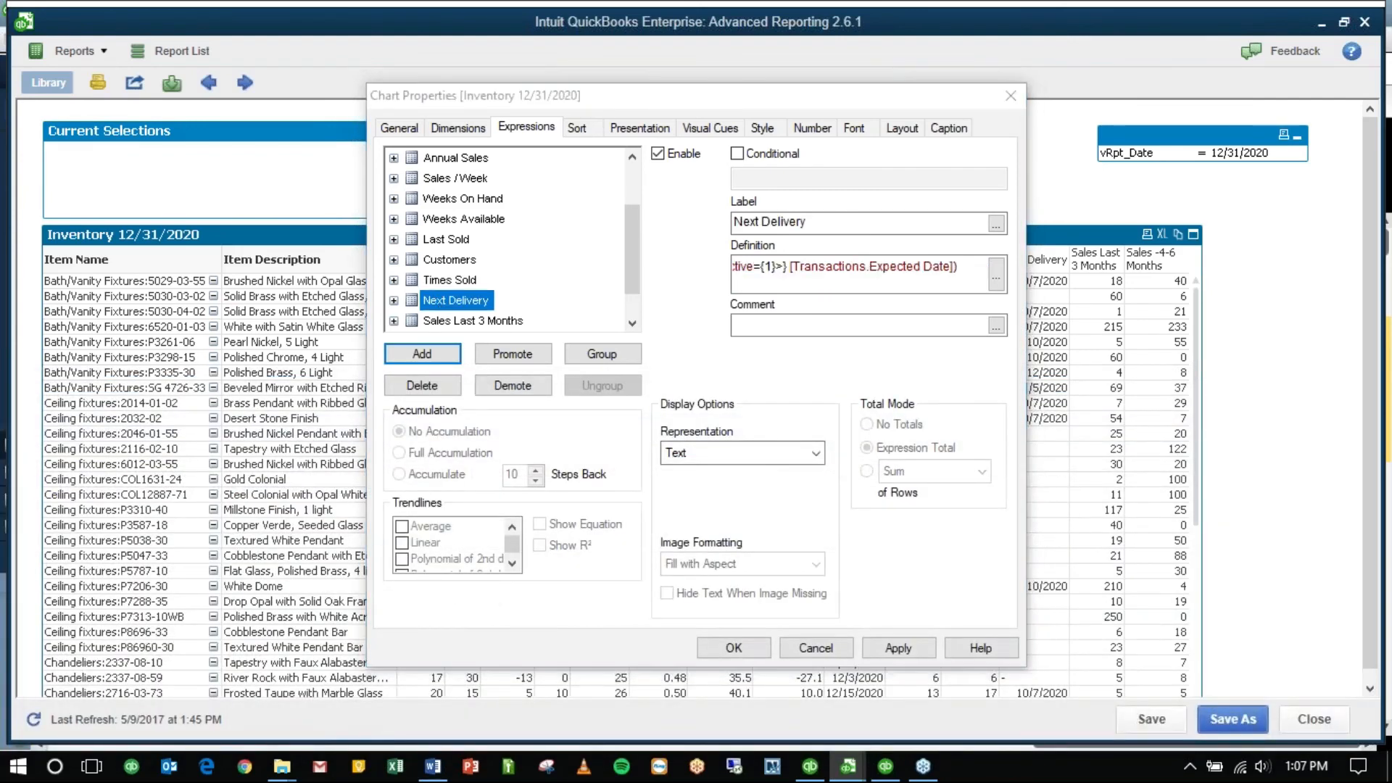
pyautogui.doubleClick(440, 304)
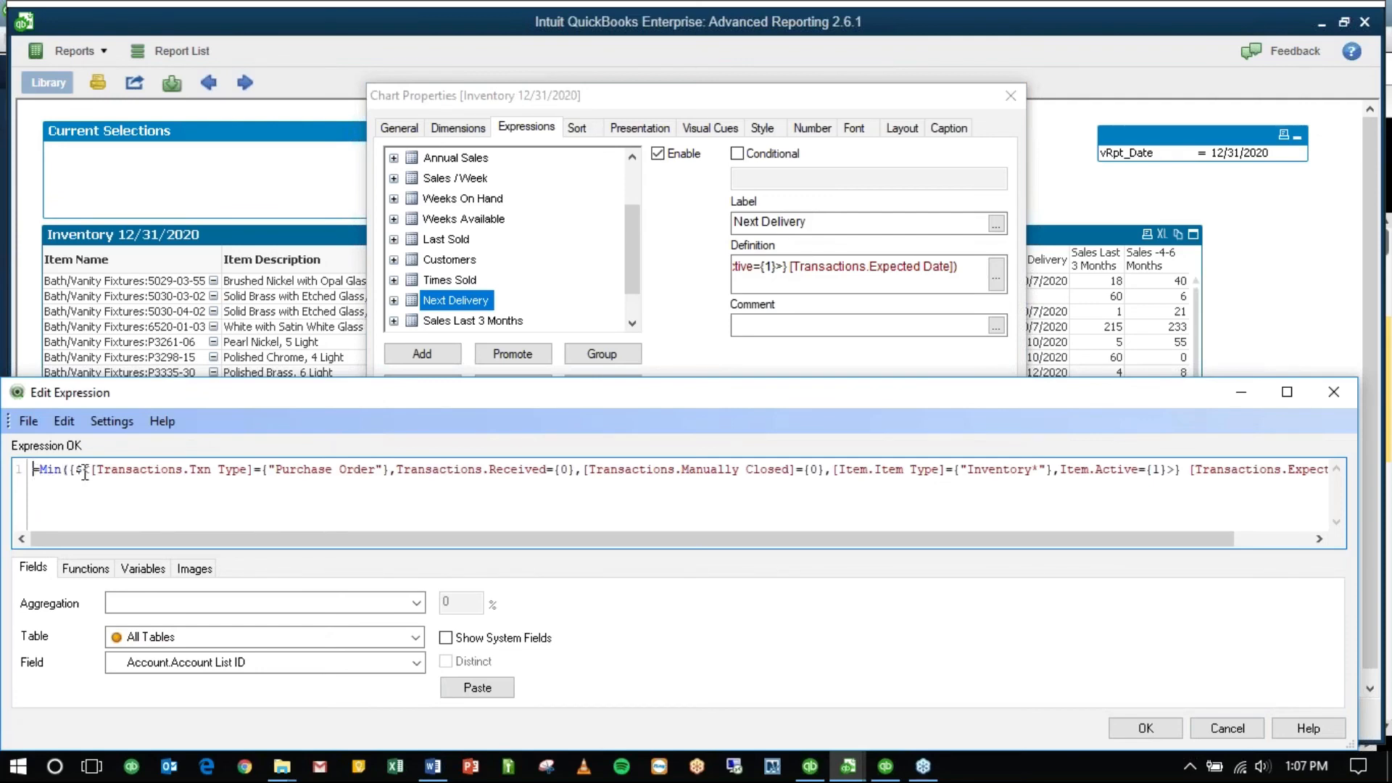
pyautogui.moveTo(263, 469); pyautogui.dragTo(450, 469)
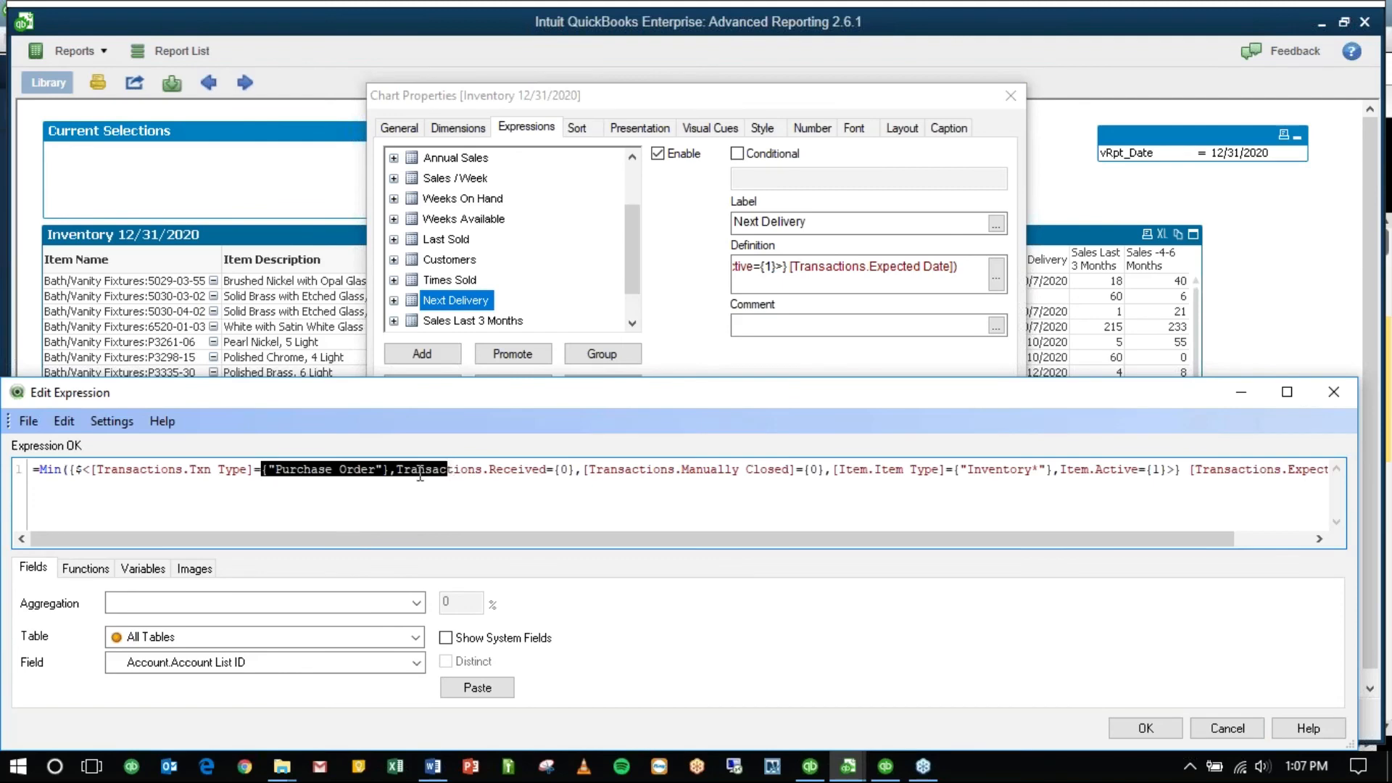
pyautogui.doubleClick(565, 469)
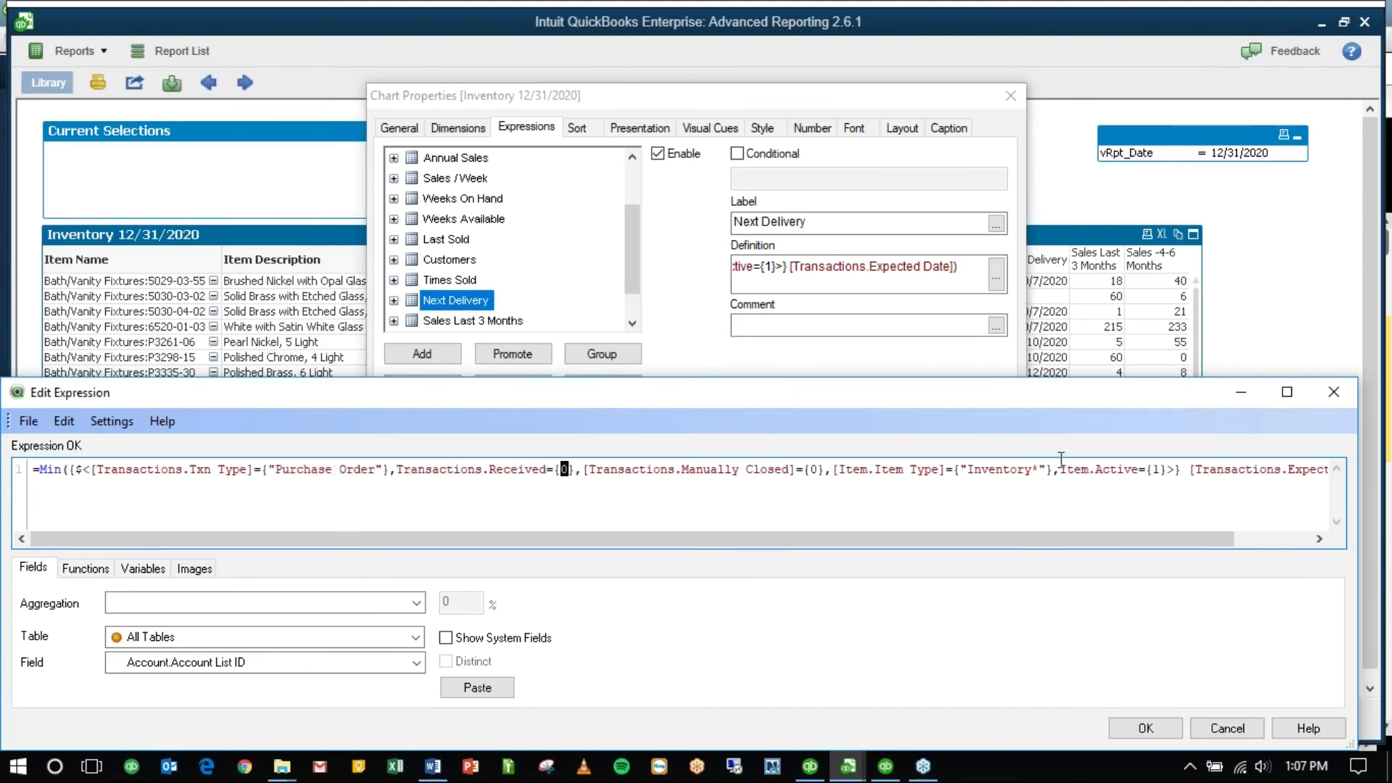
pyautogui.hscroll(3, 1131, 475)
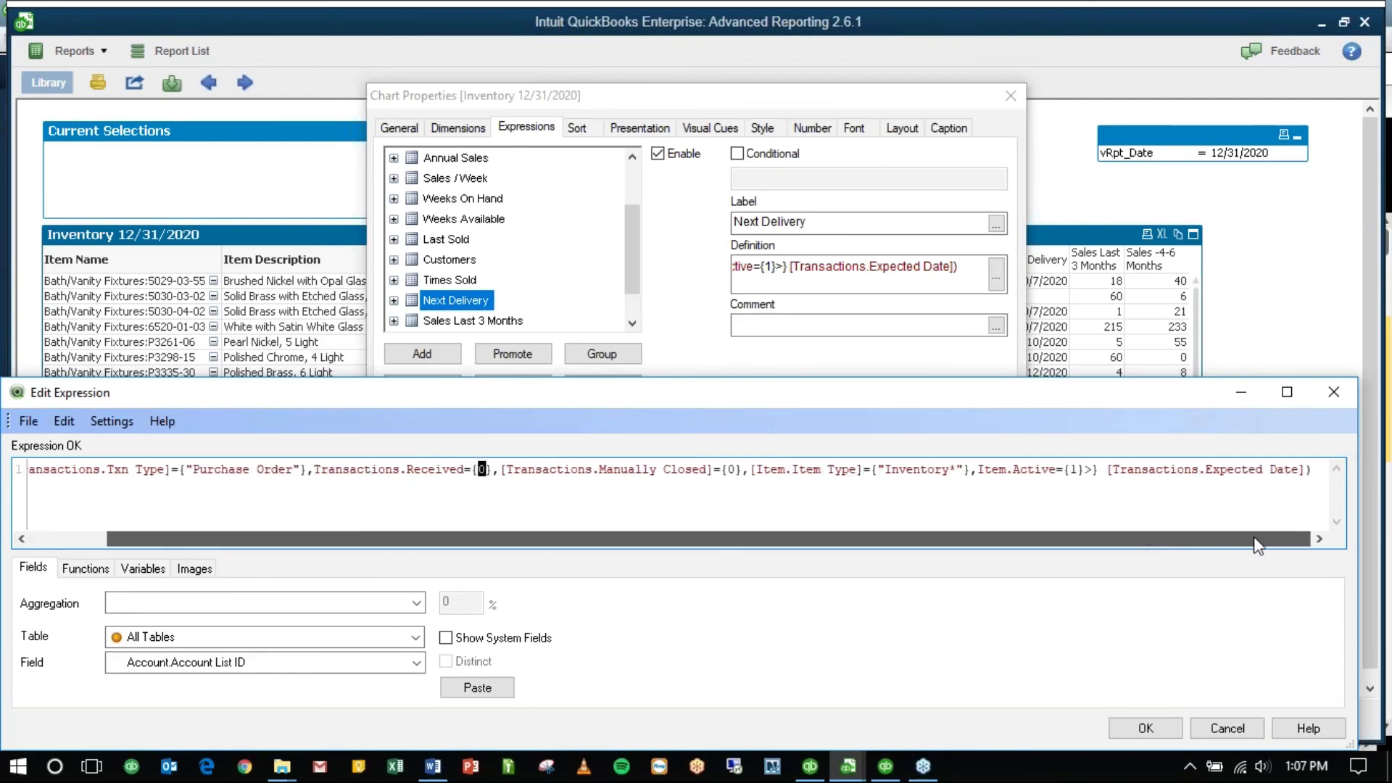
pyautogui.moveTo(1109, 469); pyautogui.dragTo(1306, 465)
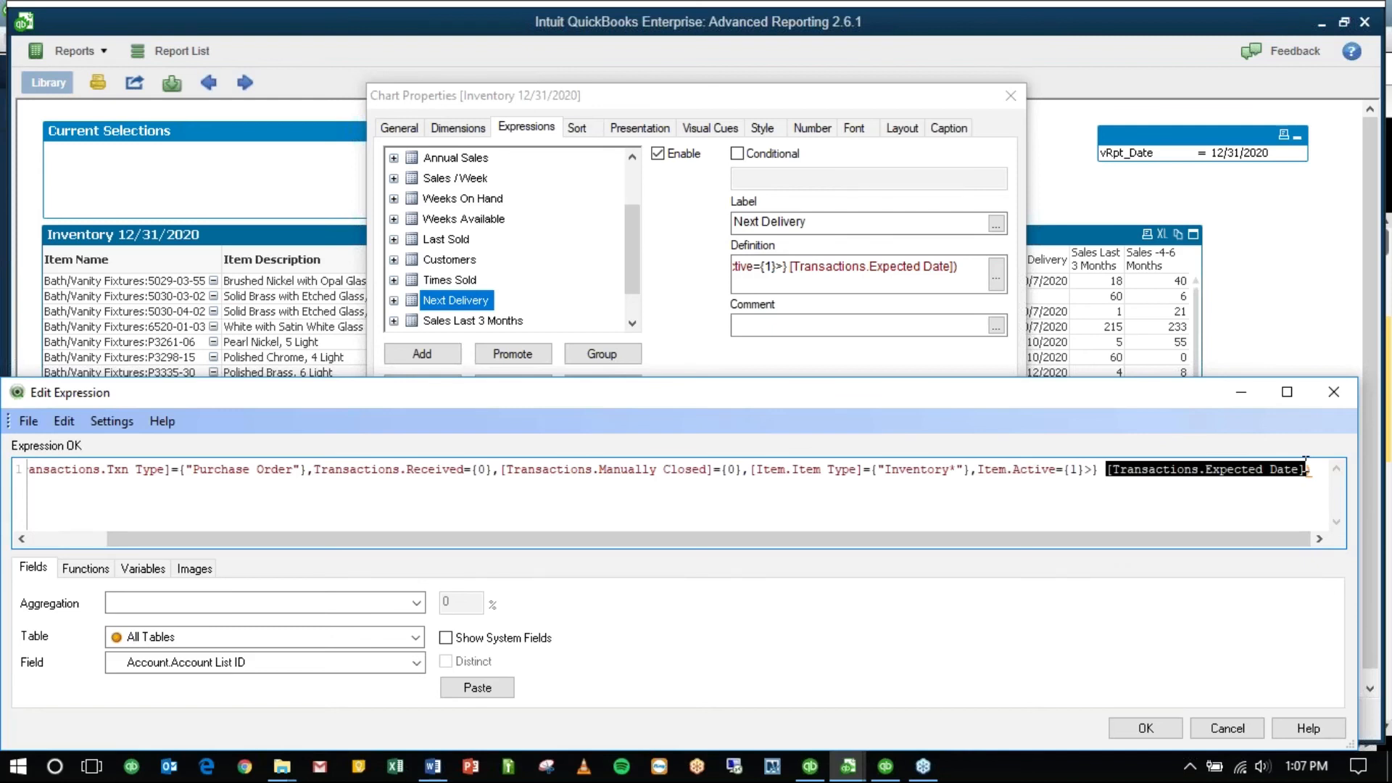
pyautogui.moveTo(751, 470); pyautogui.dragTo(316, 479)
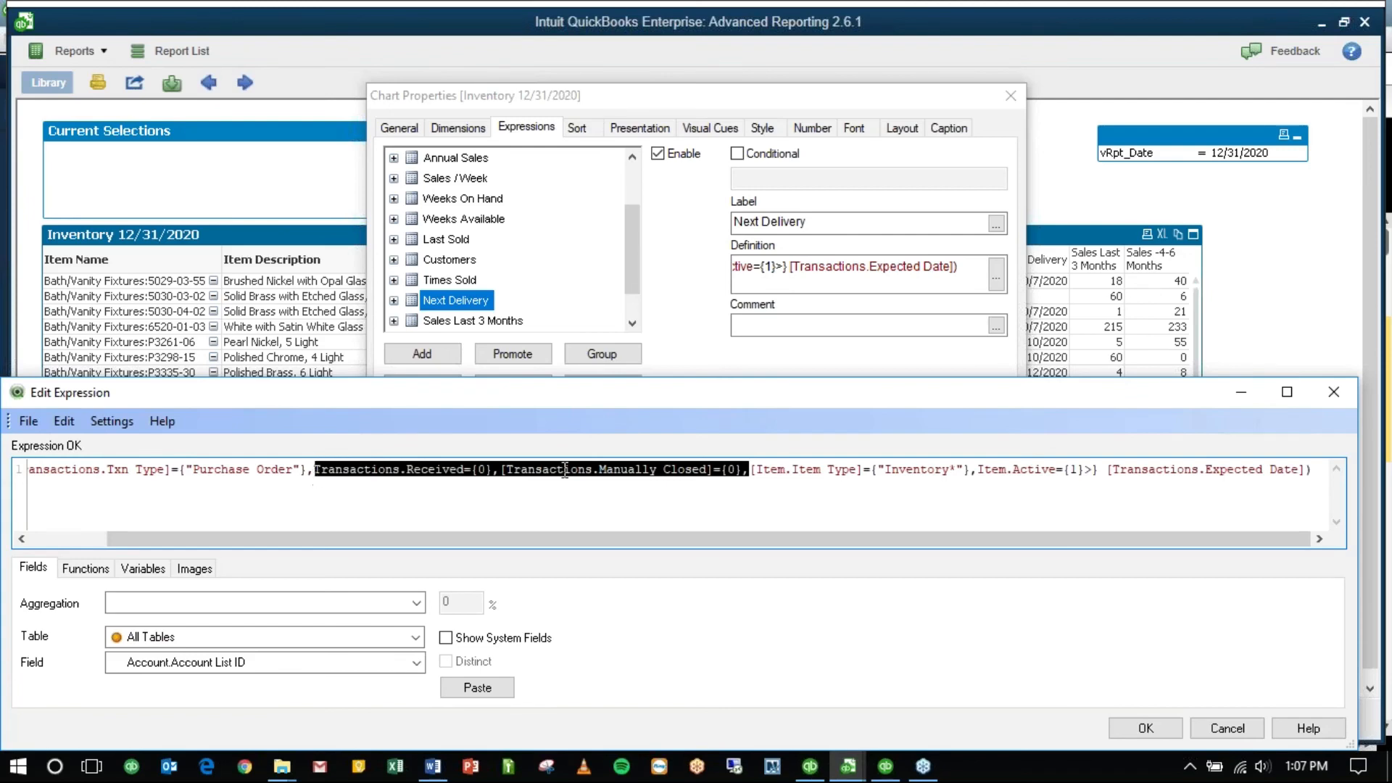
pyautogui.click(1332, 394)
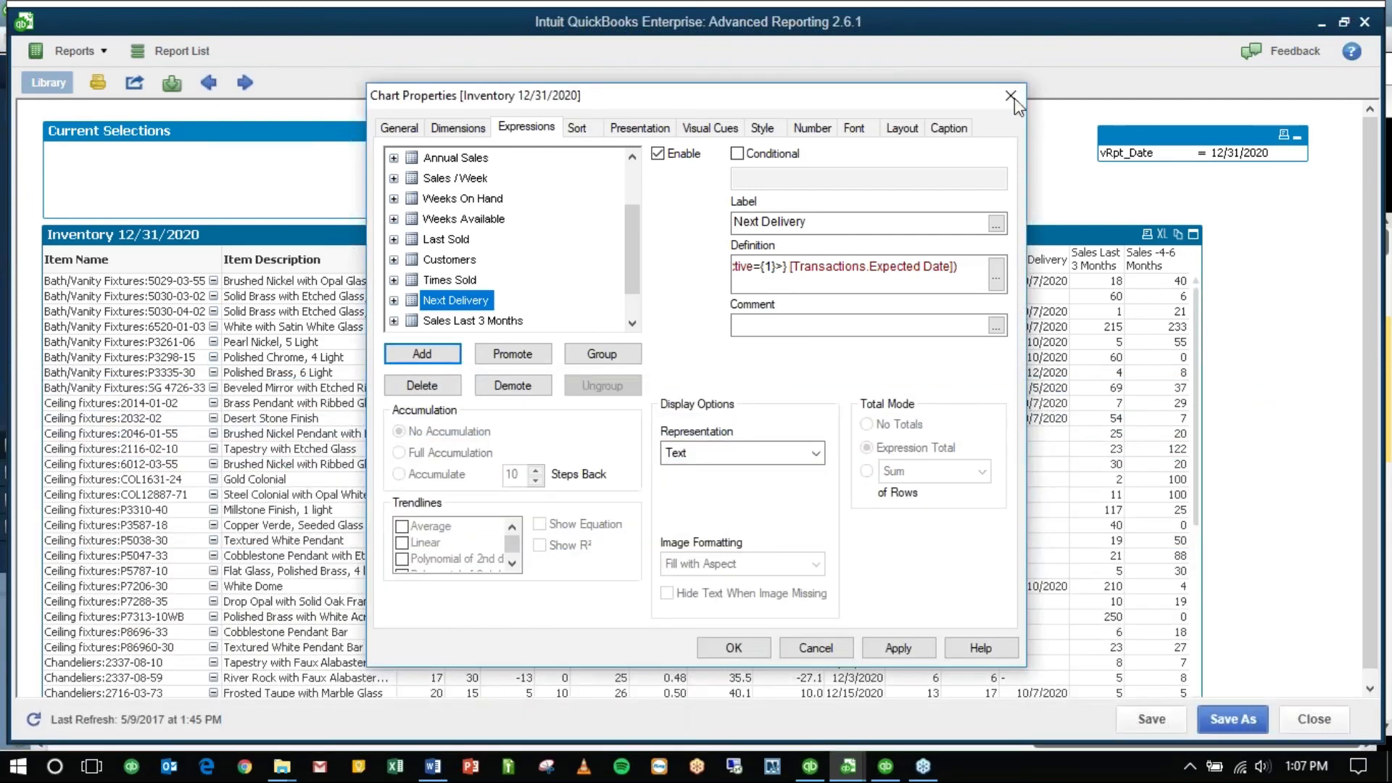
pyautogui.click(1011, 95)
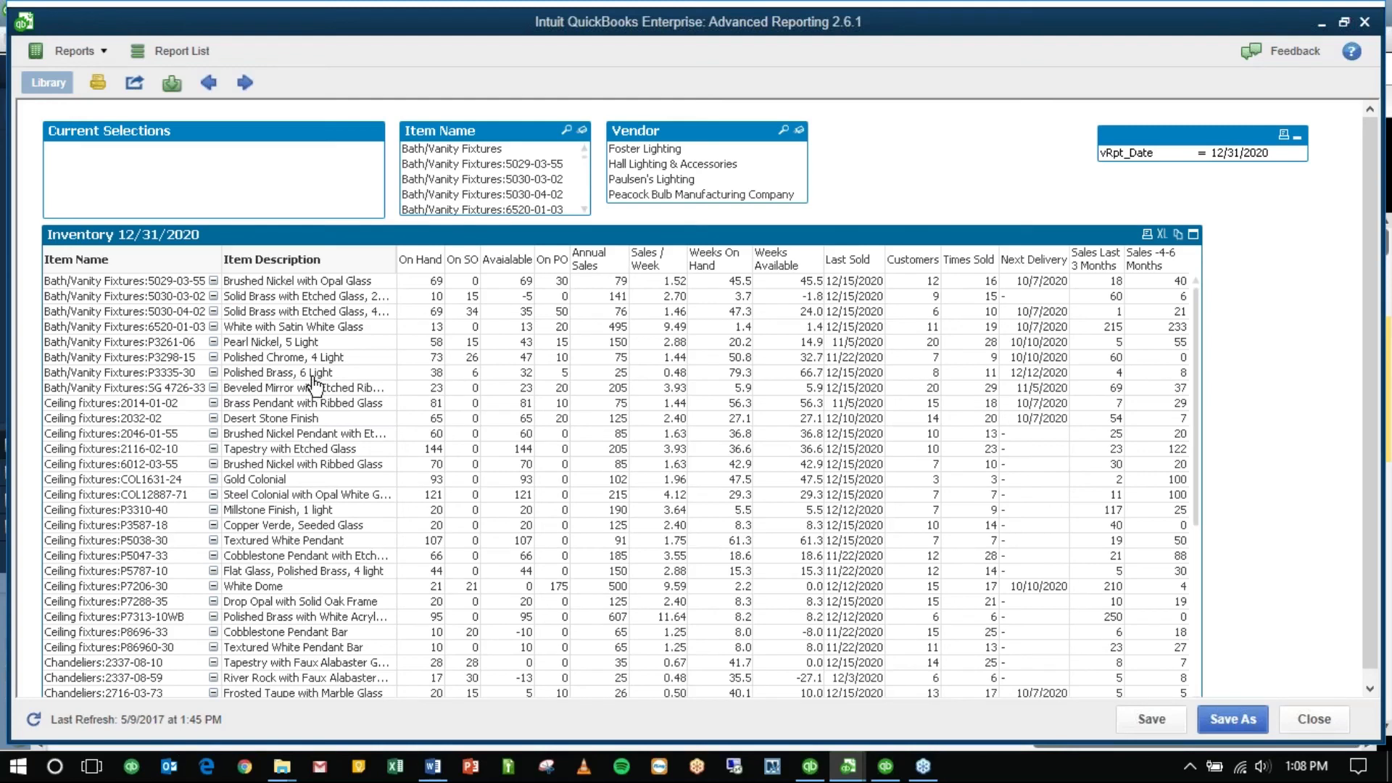
# Step: Clone the Inventory 12/31/2020 table and open the copy's properties to look through its presentation columns
pyautogui.rightClick(588, 233)
pyautogui.click(670, 359)
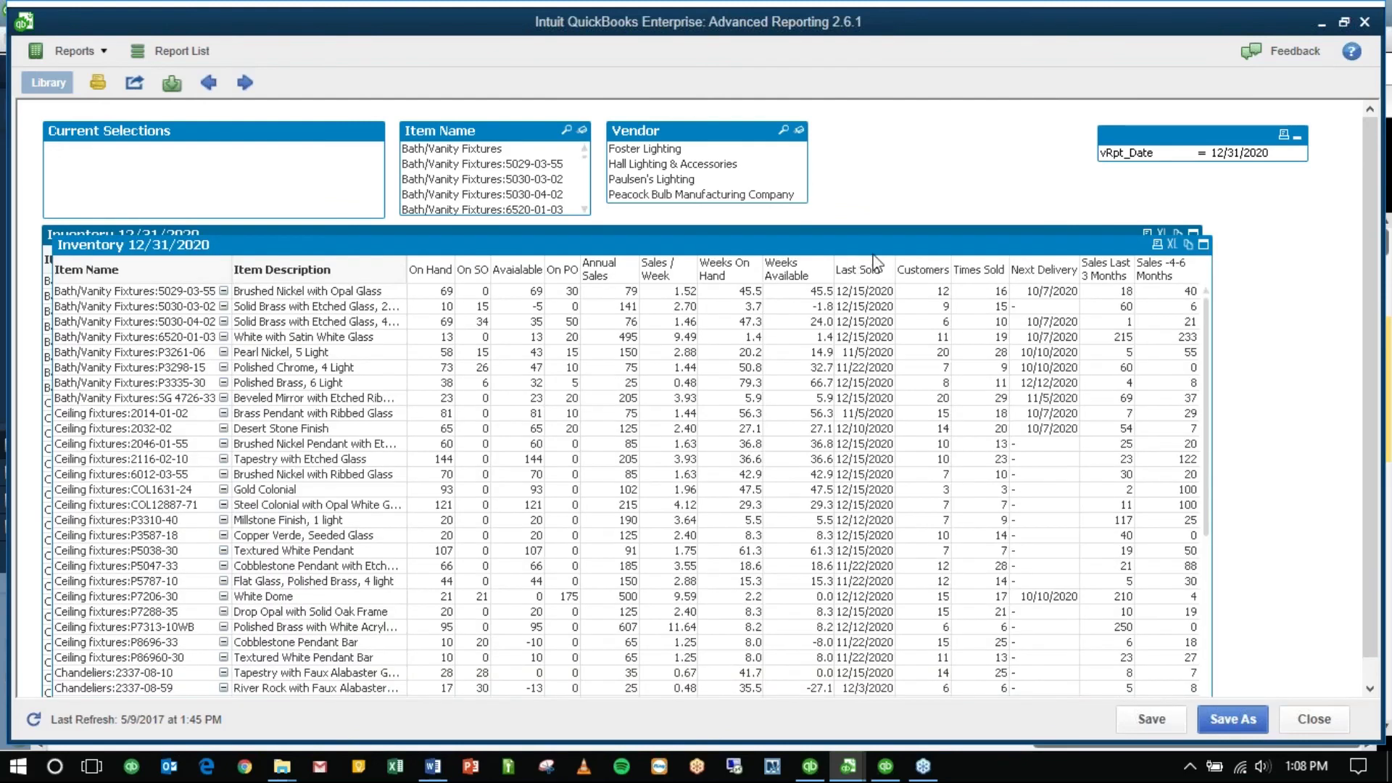
pyautogui.rightClick(332, 287)
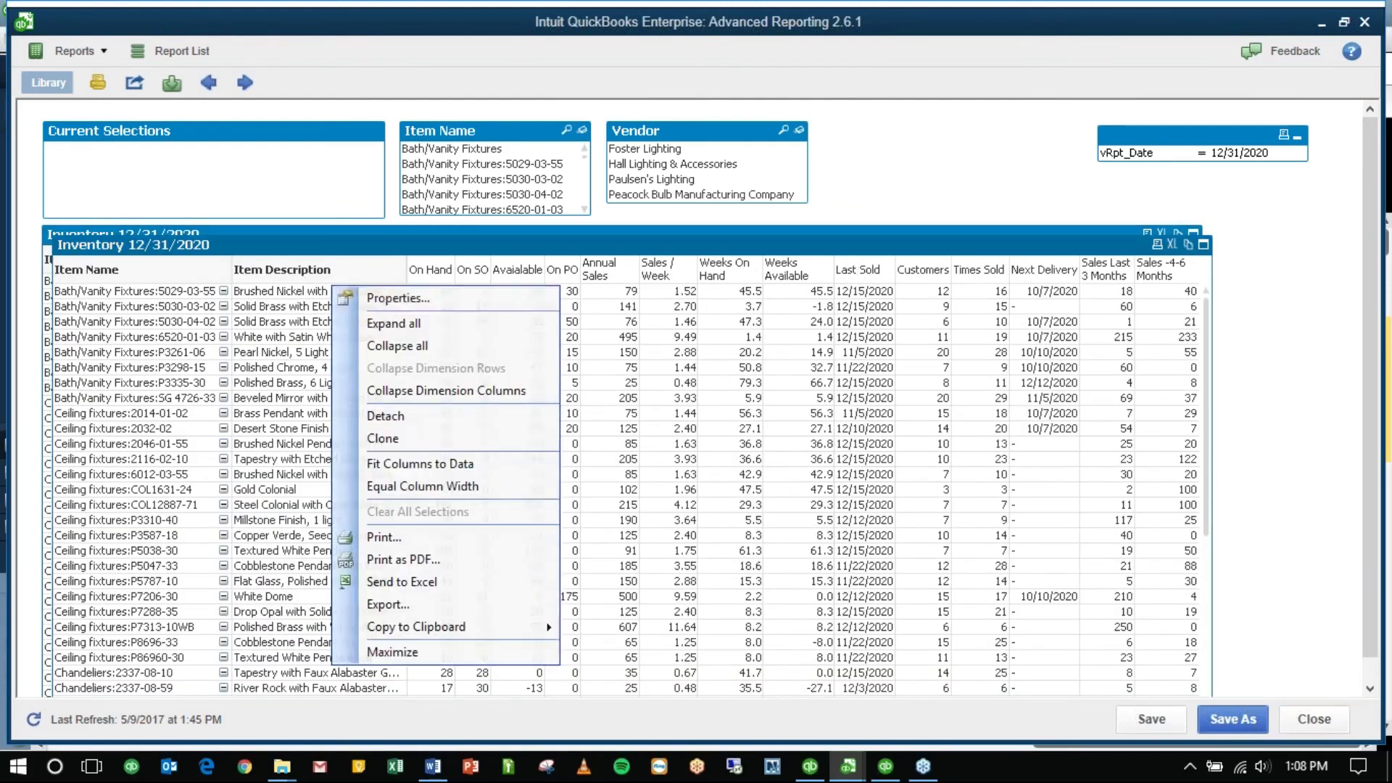
pyautogui.click(407, 299)
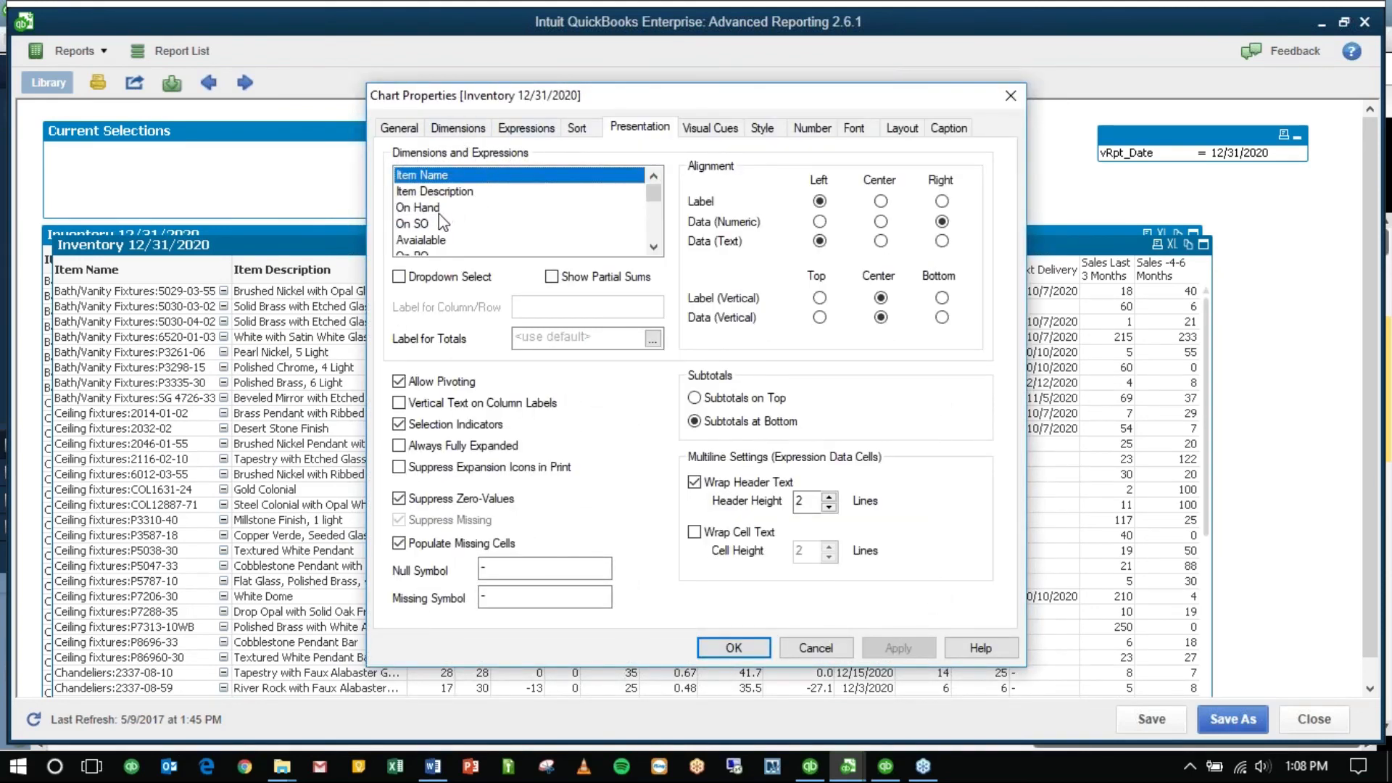
pyautogui.scroll(-5, 455, 217)
pyautogui.scroll(5, 455, 218)
pyautogui.click(504, 192)
pyautogui.click(458, 174)
# Step: Try disabling the On SO, Avaialable and On PO expressions in the cloned inventory table, then dismiss its properties
pyautogui.click(532, 129)
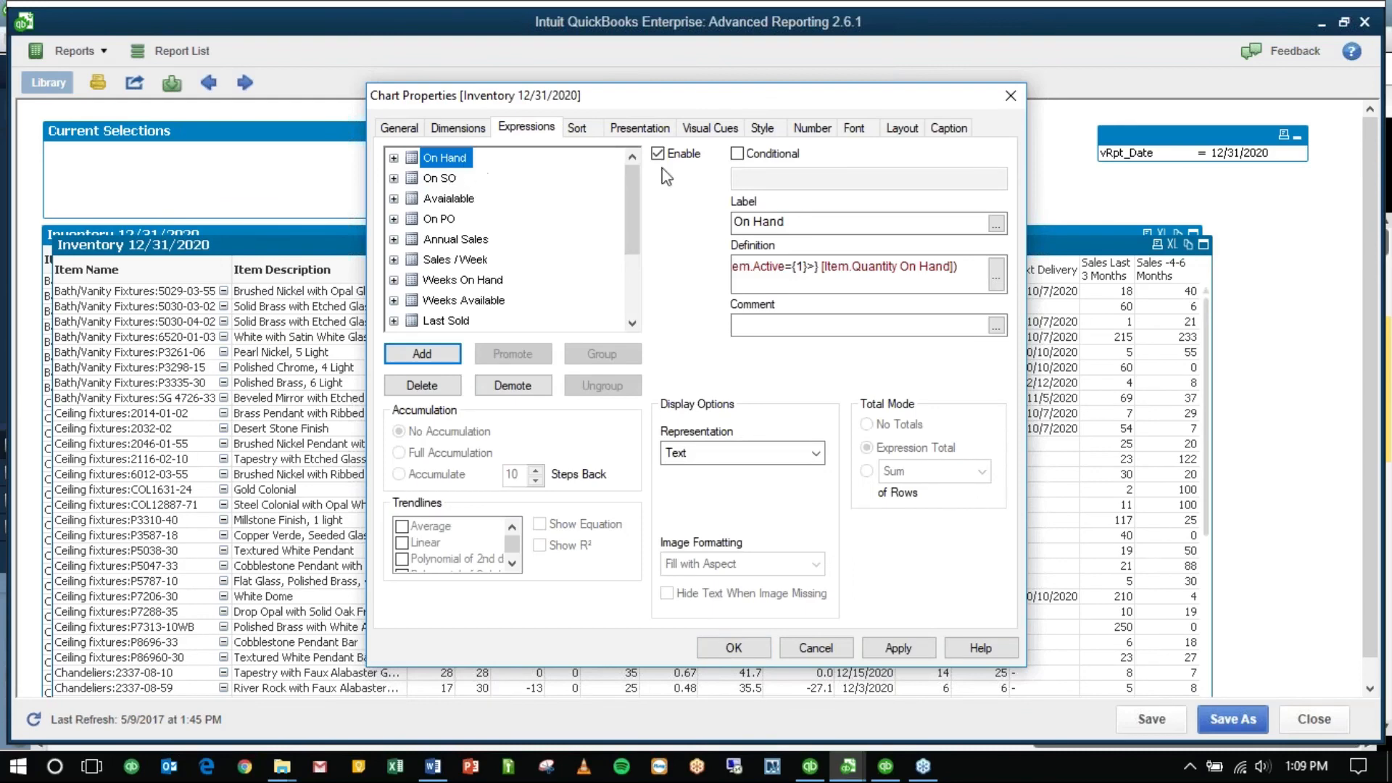
pyautogui.click(442, 178)
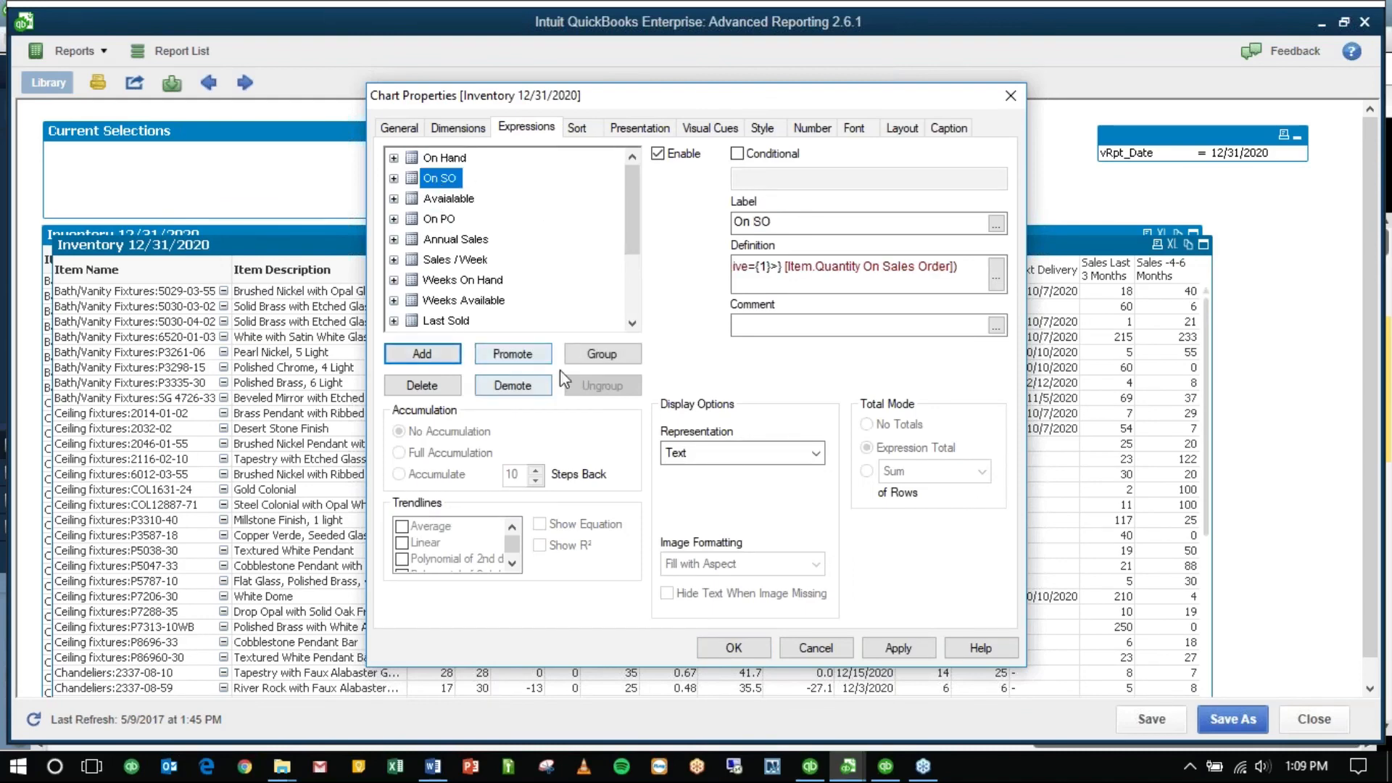
pyautogui.click(682, 155)
pyautogui.click(464, 199)
pyautogui.click(658, 154)
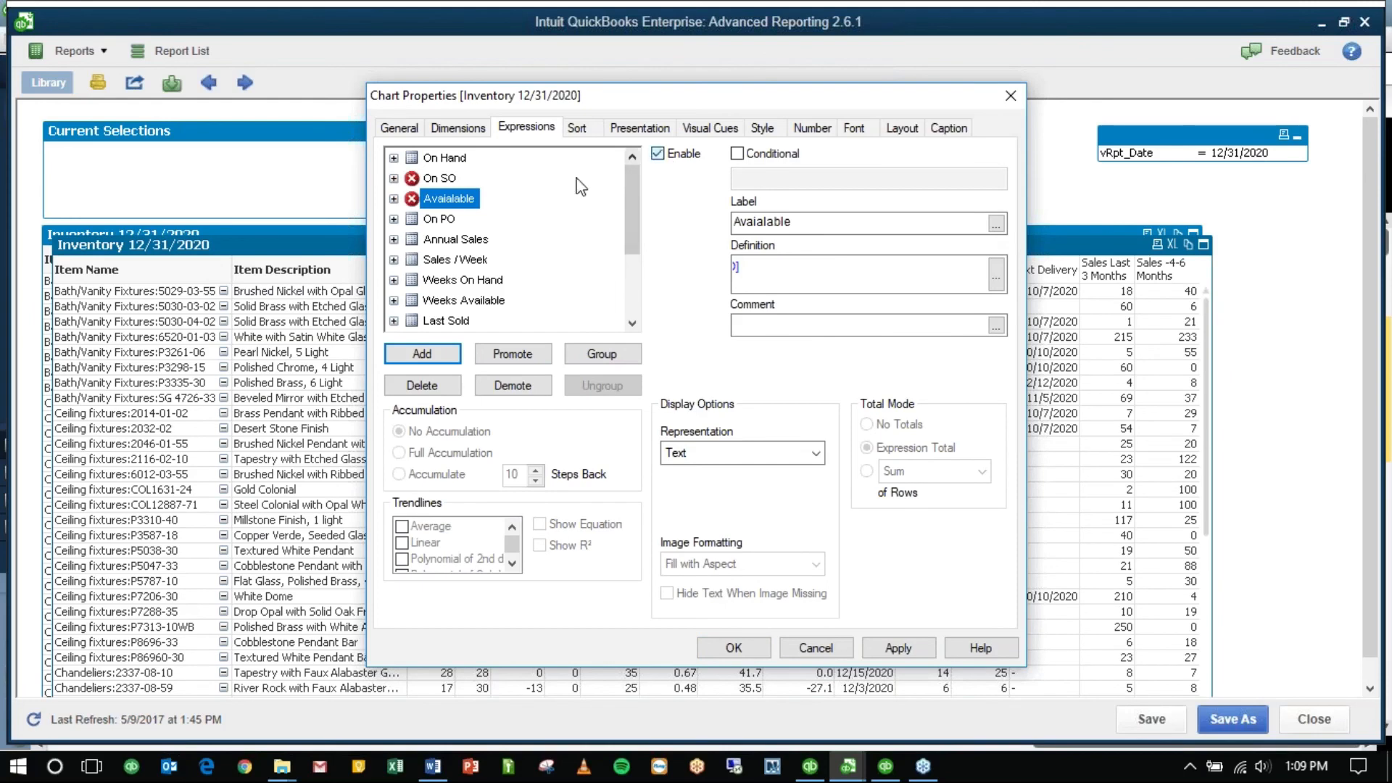
pyautogui.click(437, 219)
pyautogui.click(682, 153)
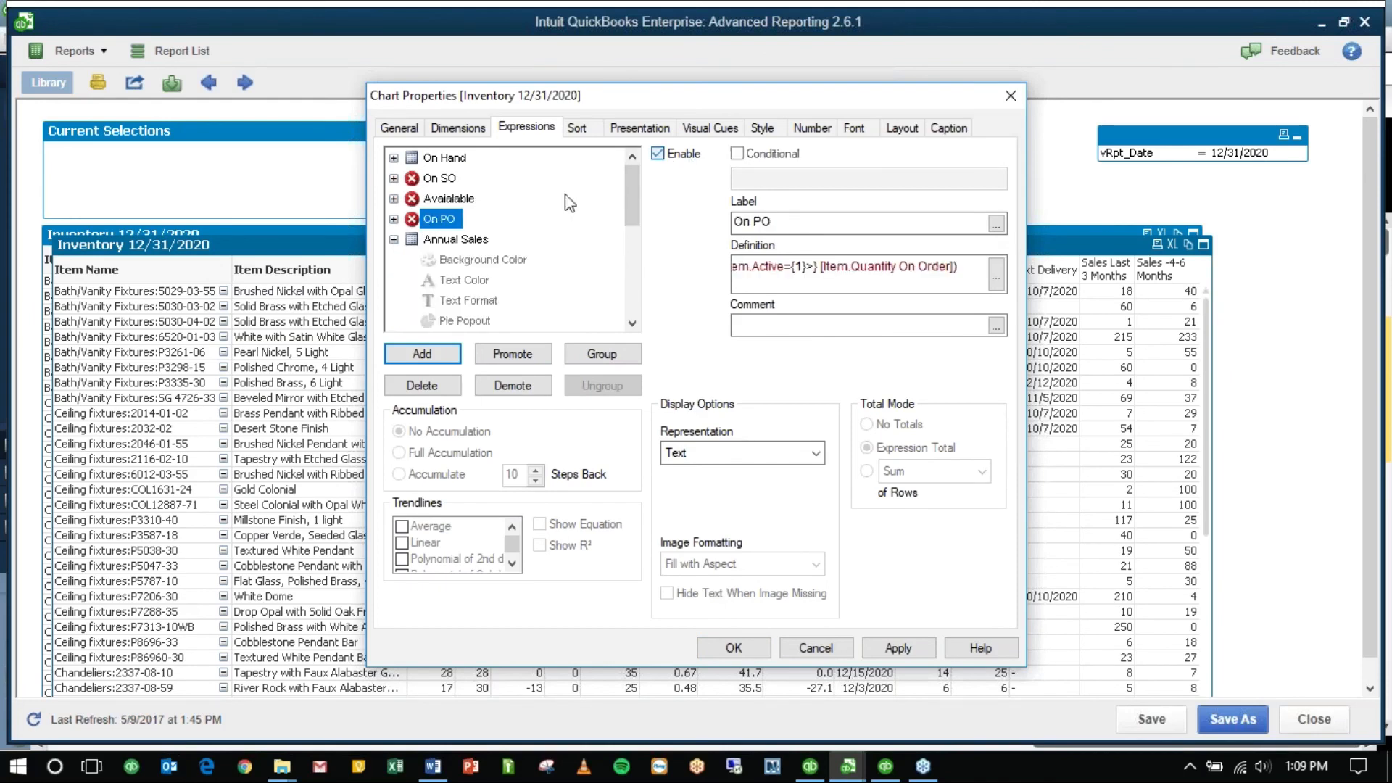
pyautogui.click(455, 239)
pyautogui.click(1010, 95)
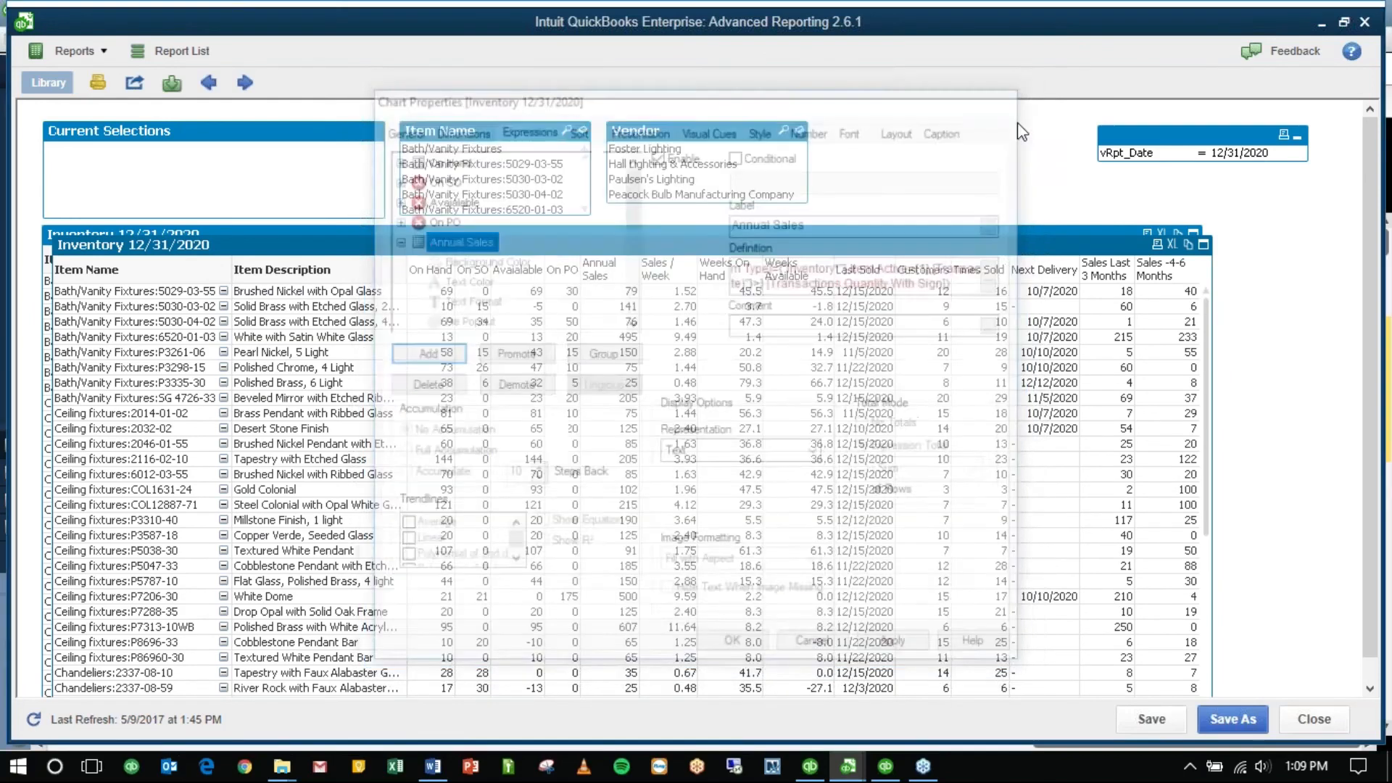
# Step: Add a new chart object to the sheet, choose the bar chart type and proceed to its dimensions
pyautogui.rightClick(982, 168)
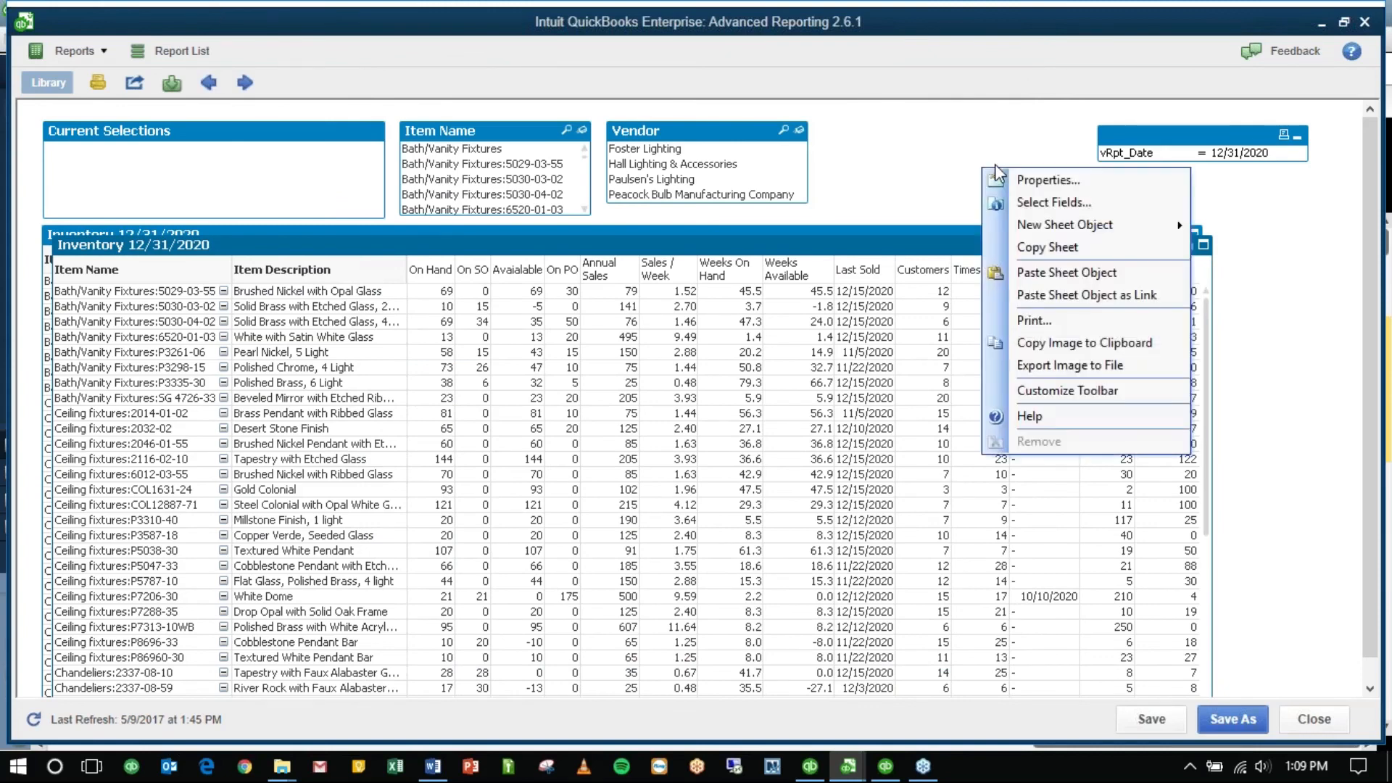
pyautogui.click(942, 149)
pyautogui.rightClick(941, 149)
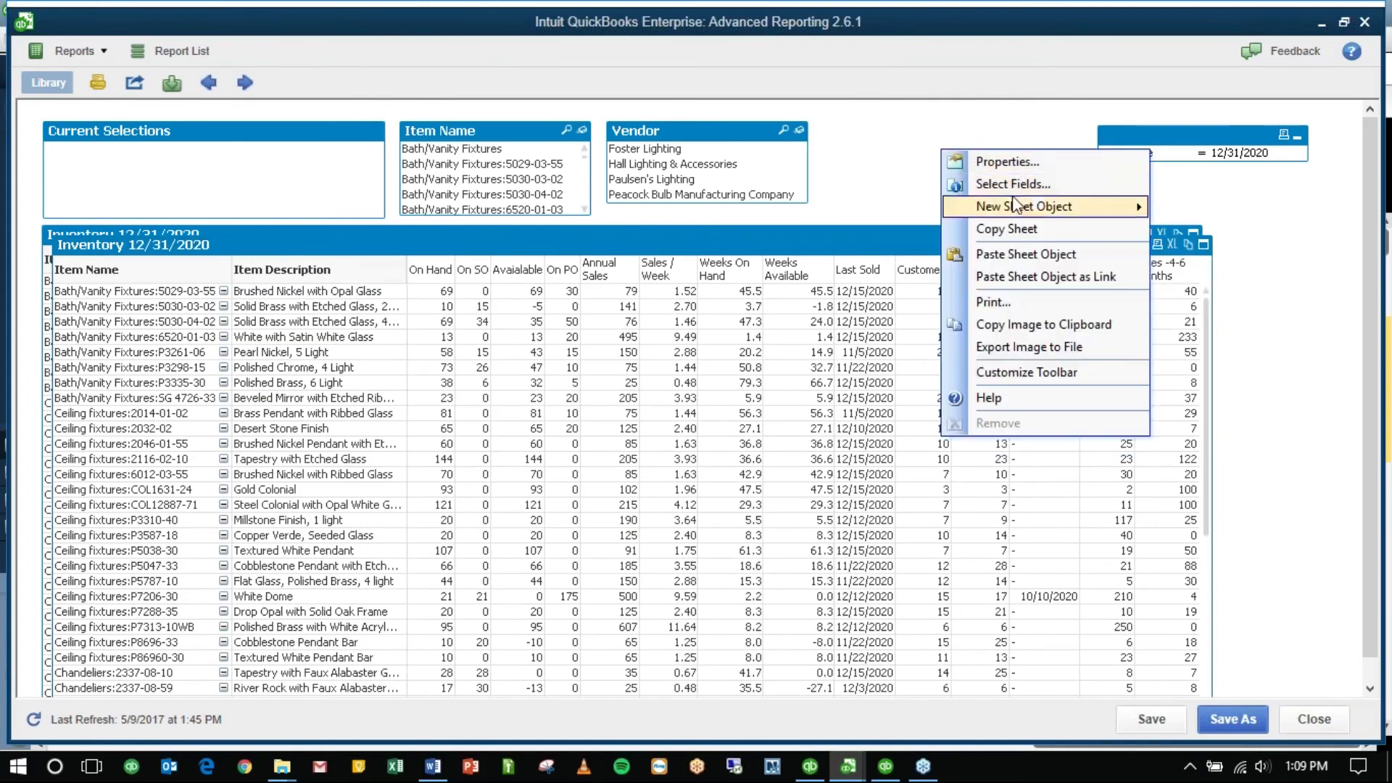
pyautogui.moveTo(1019, 206)
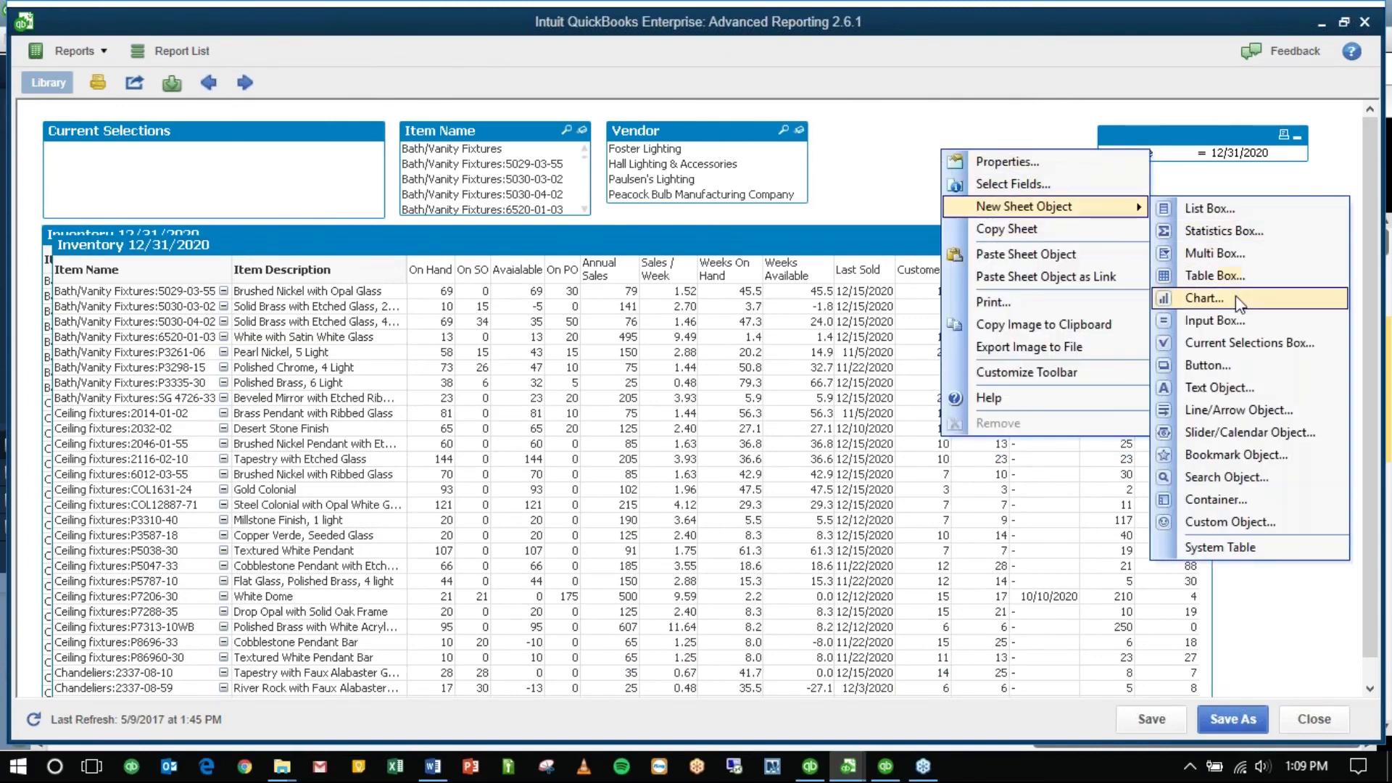
pyautogui.click(1204, 298)
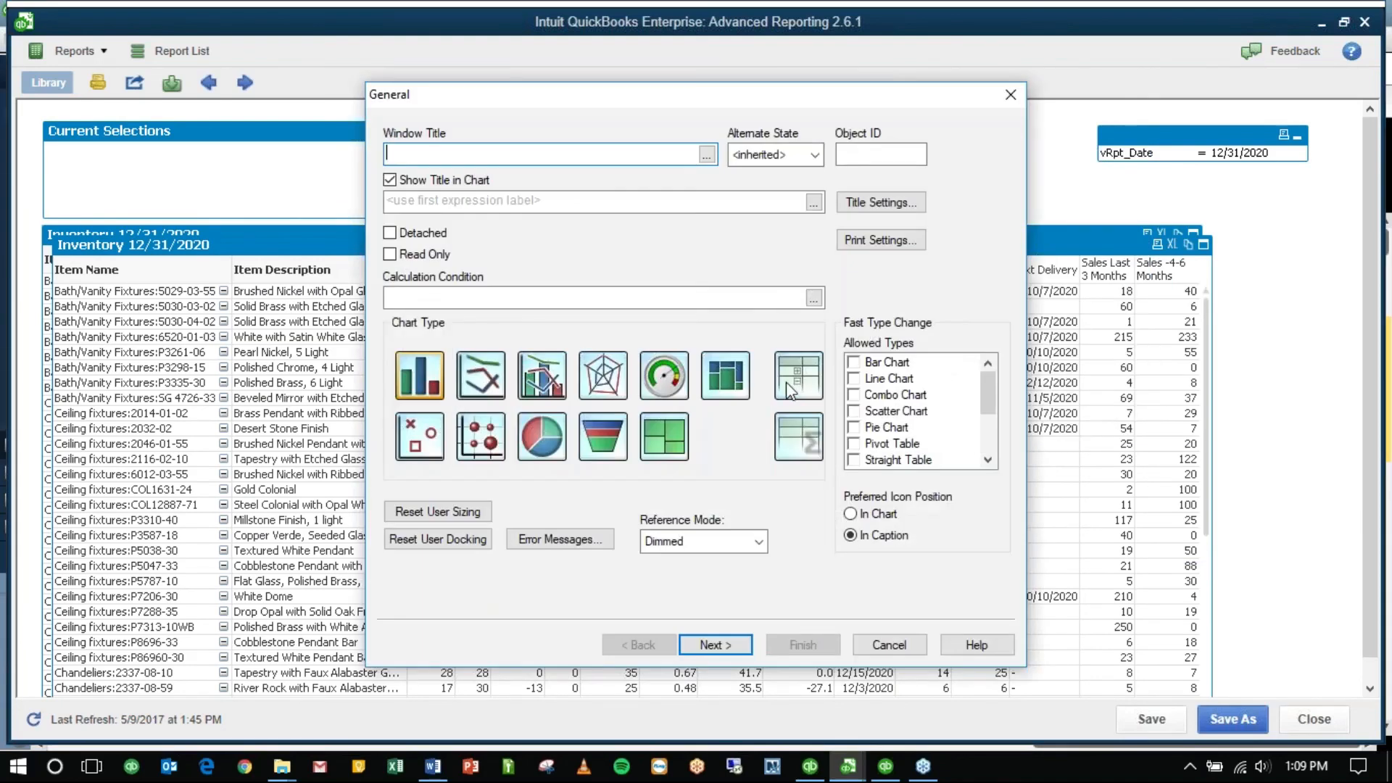
pyautogui.click(431, 390)
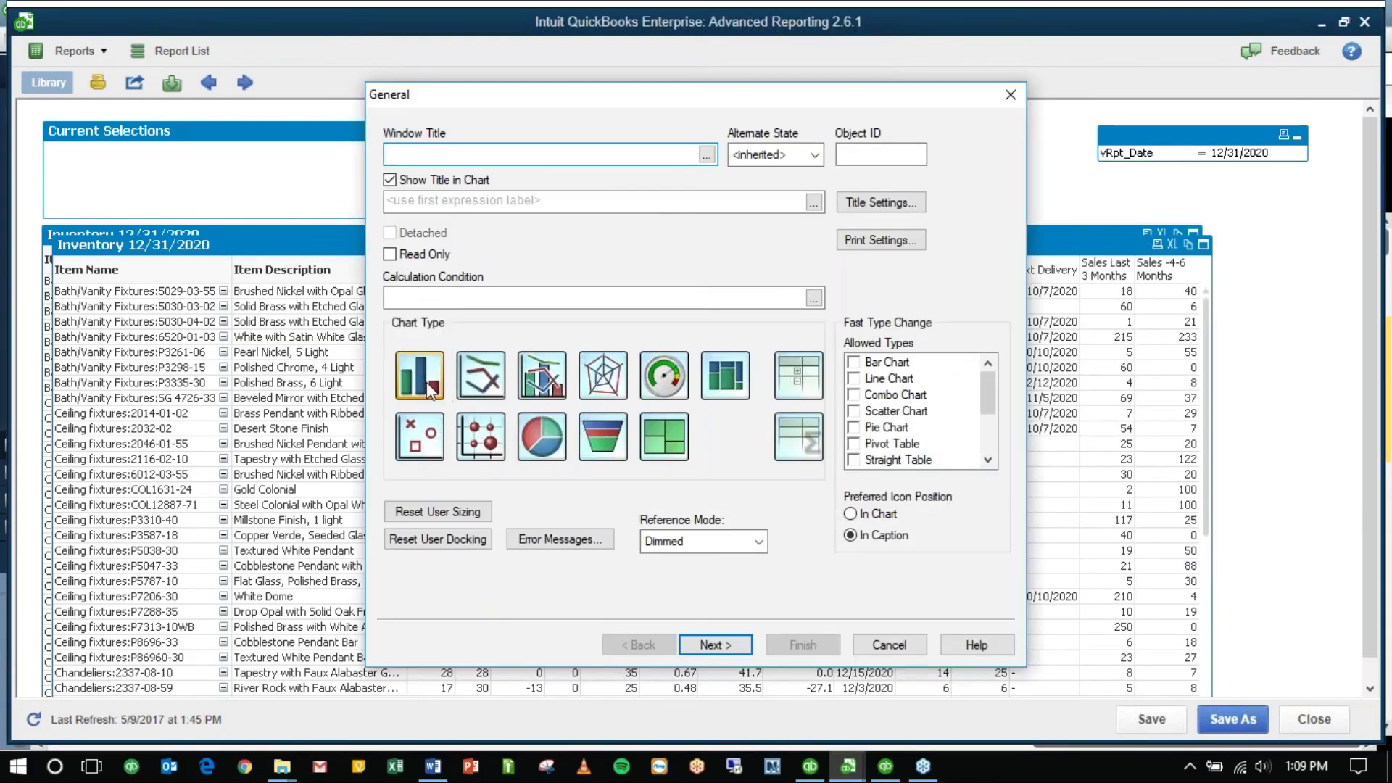
pyautogui.click(712, 649)
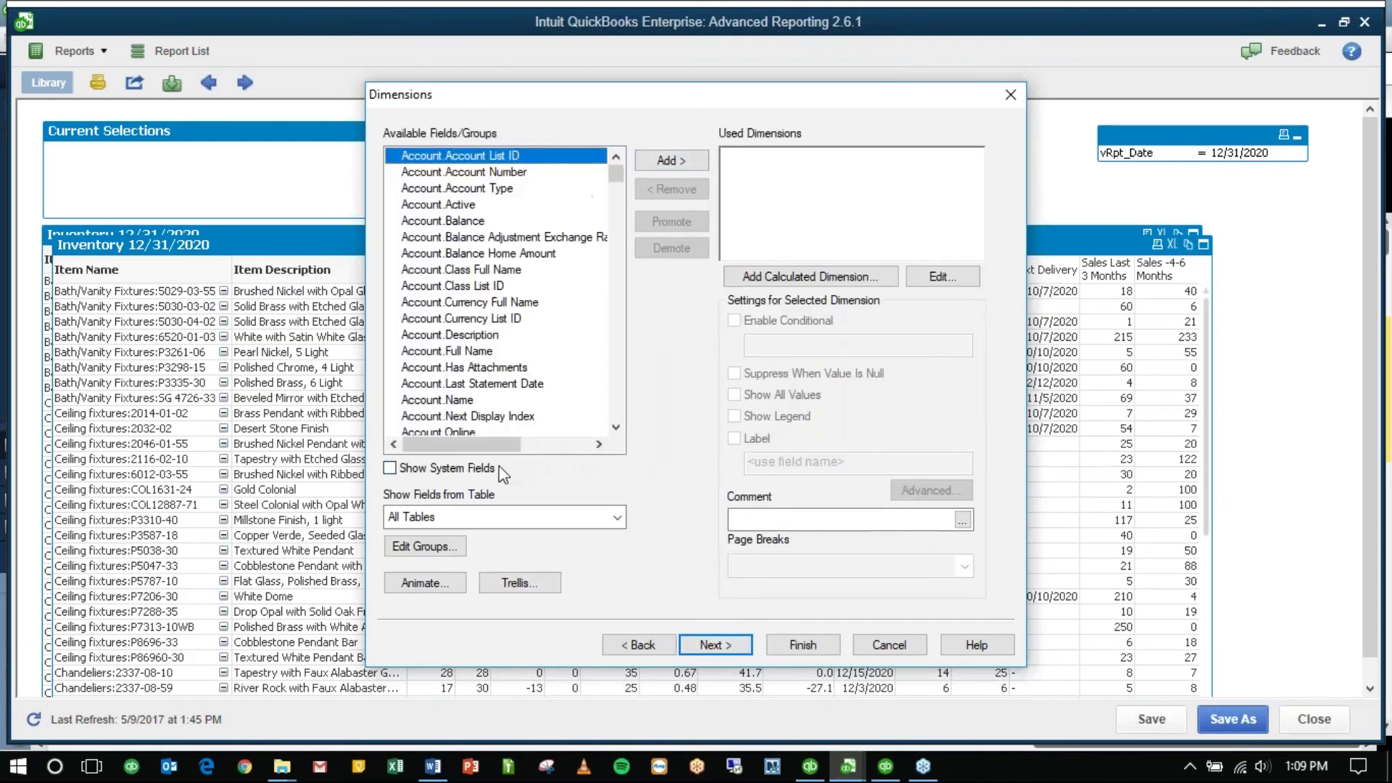
# Step: Add SalesRep.Sales Rep Entity Full Name from the SalesRep table as the chart's dimension and continue to its expressions
pyautogui.click(475, 517)
pyautogui.scroll(-8, 475, 462)
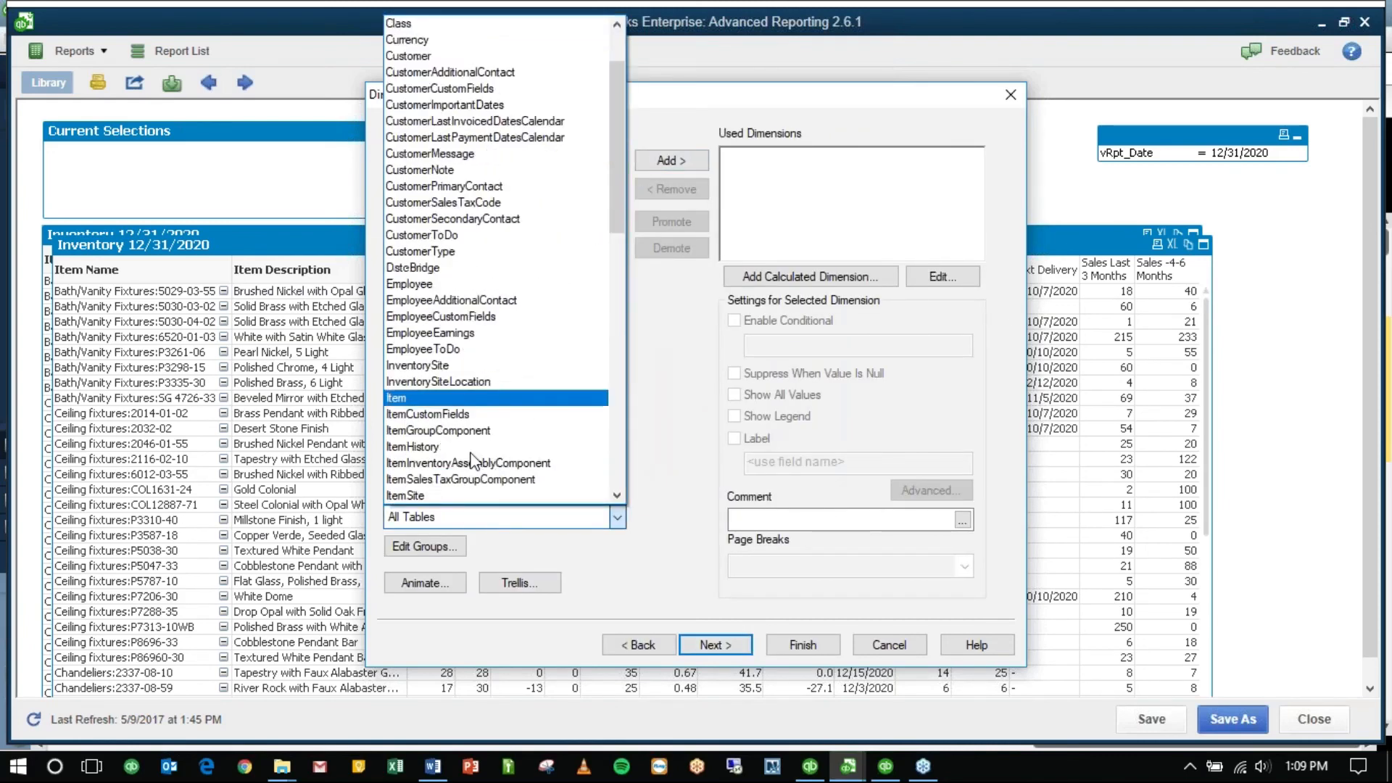
pyautogui.scroll(-3, 468, 362)
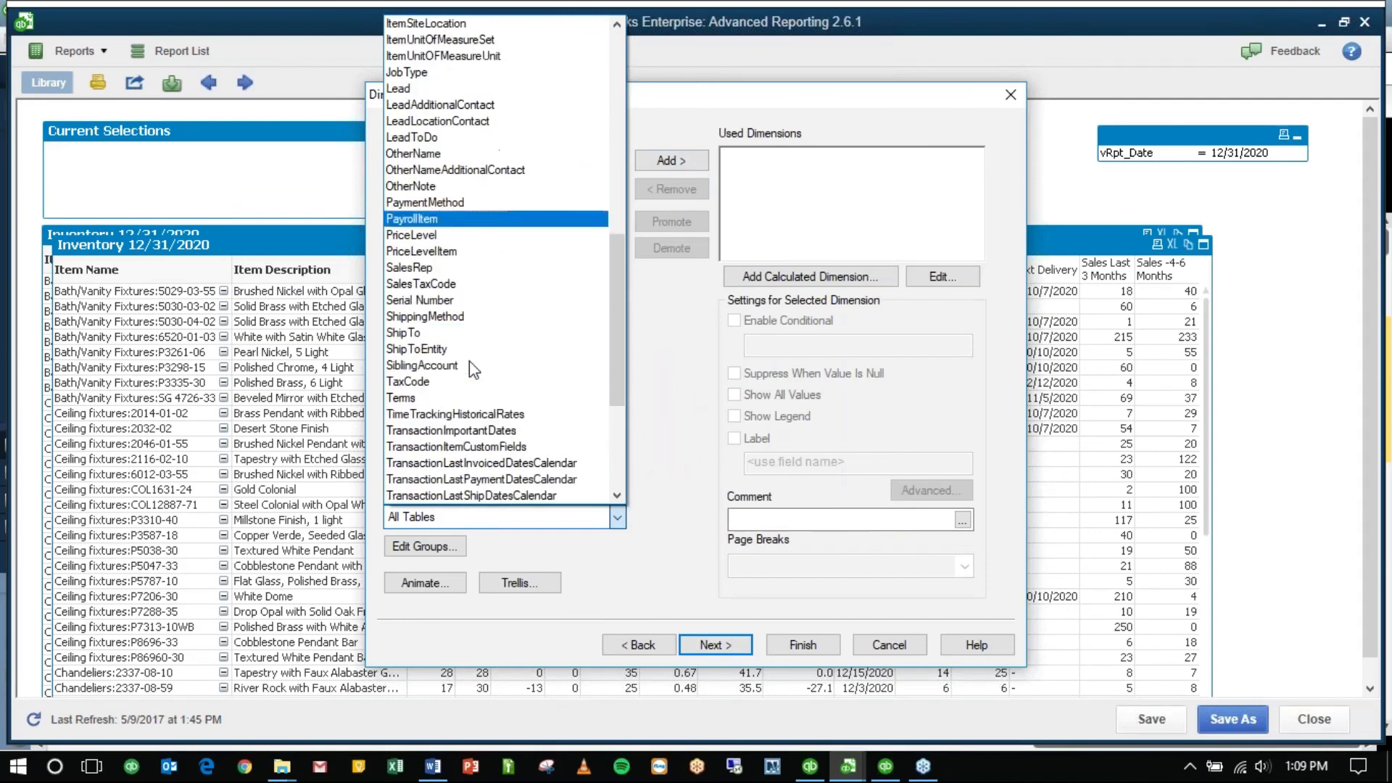
pyautogui.click(435, 268)
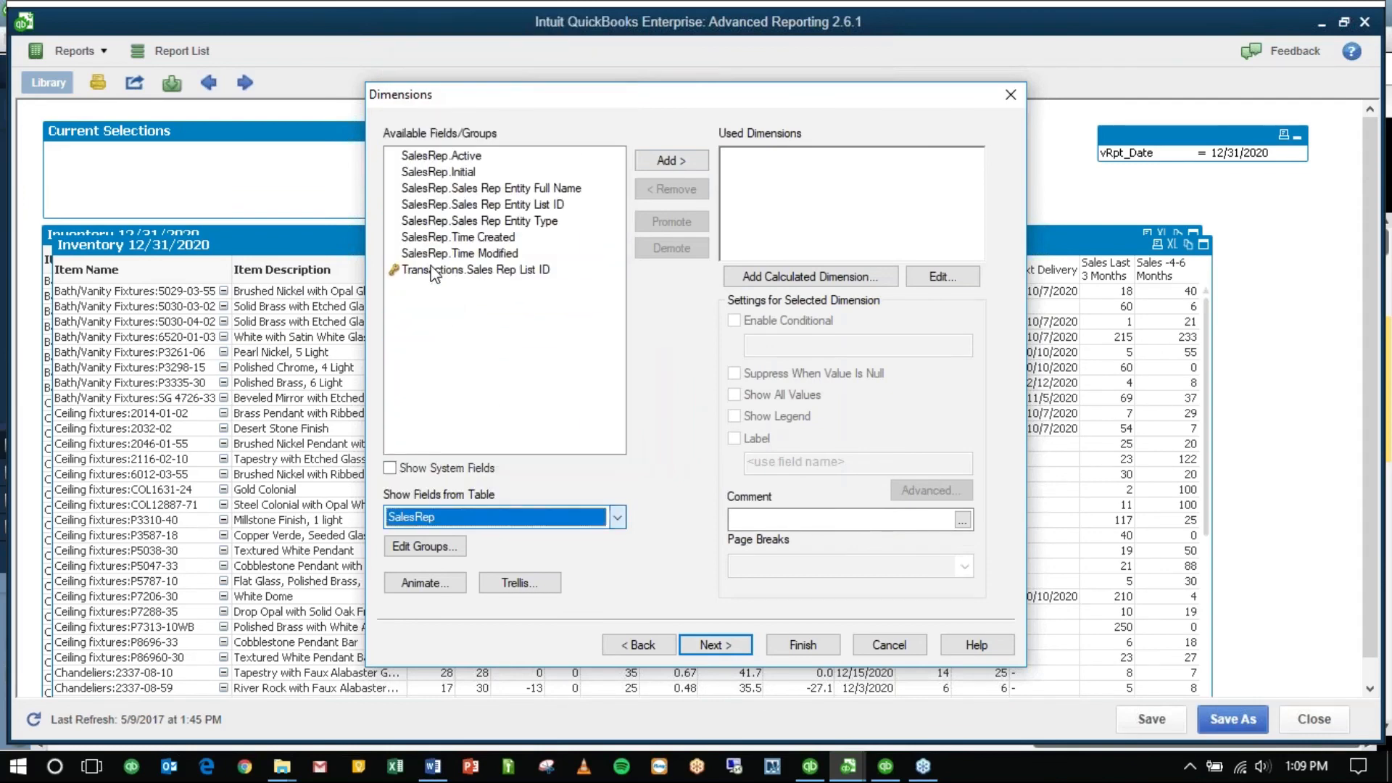
pyautogui.click(500, 190)
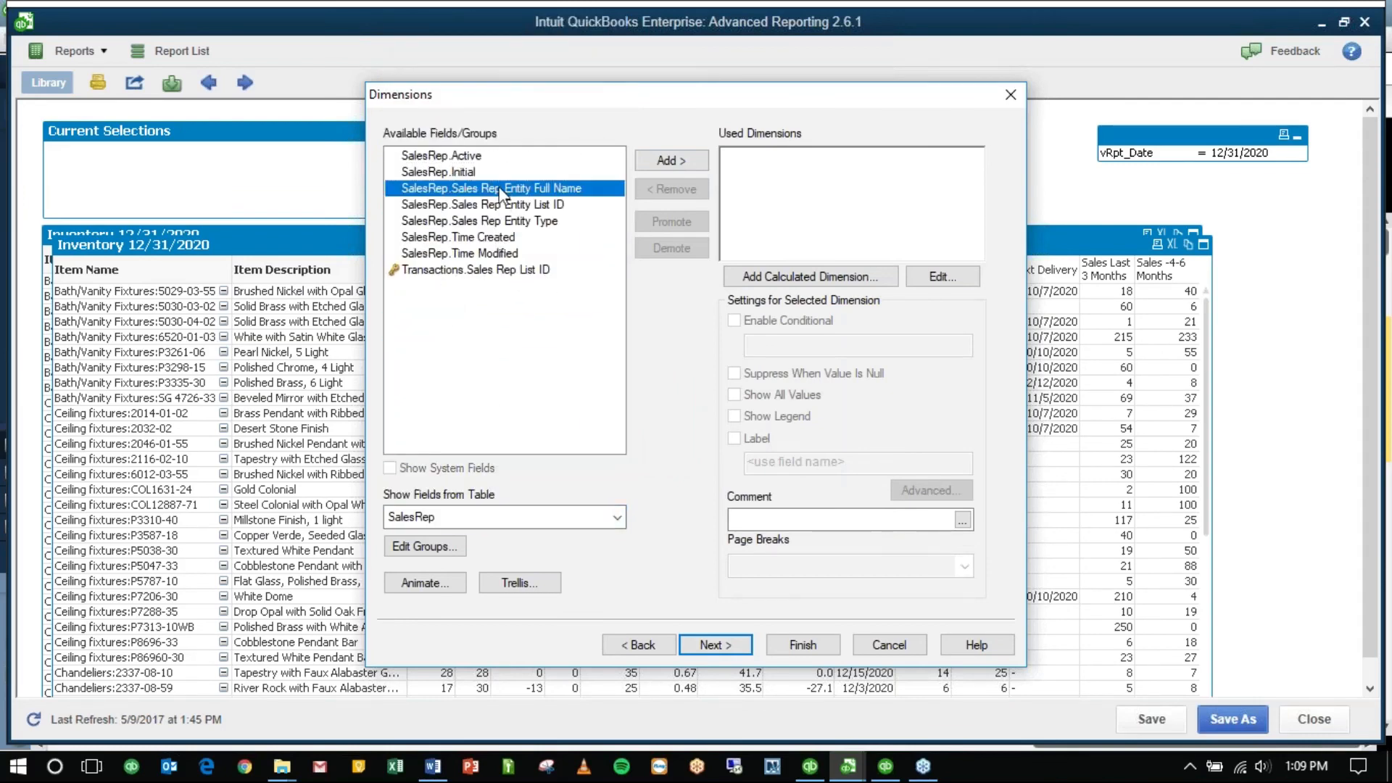
pyautogui.doubleClick(500, 190)
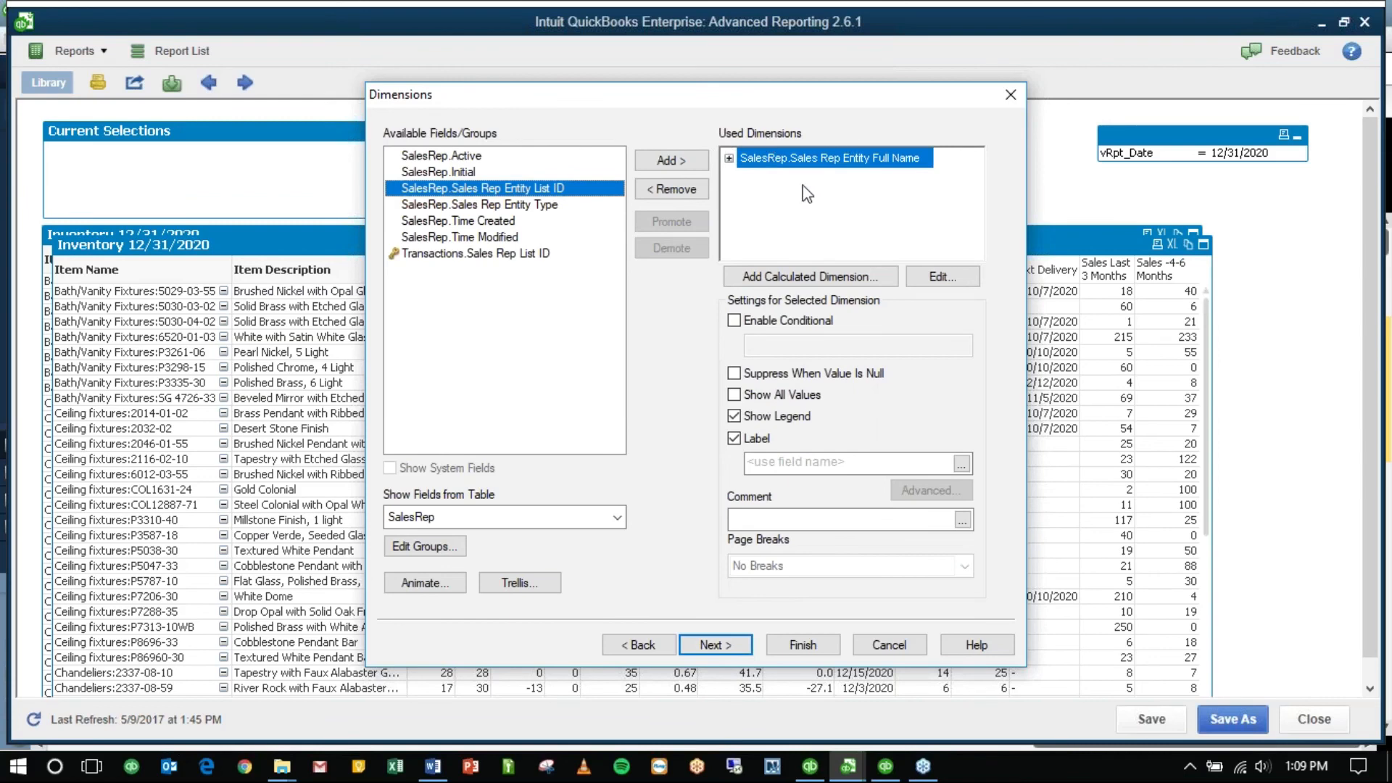
pyautogui.click(701, 648)
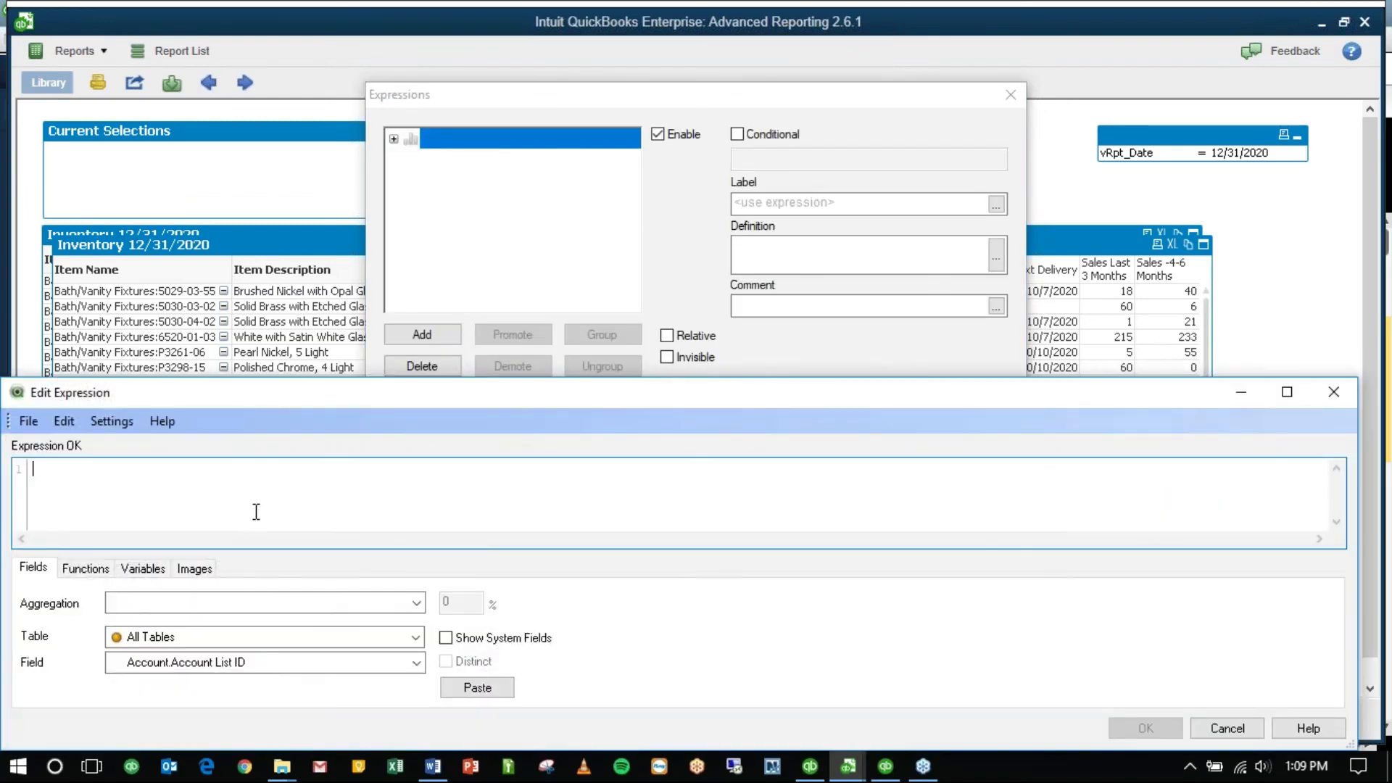
# Step: Start the chart's expression as =sum({$<[Transactions.Account Type]={"Income"}>} to restrict the total to income accounts
pyautogui.write('=sum(')
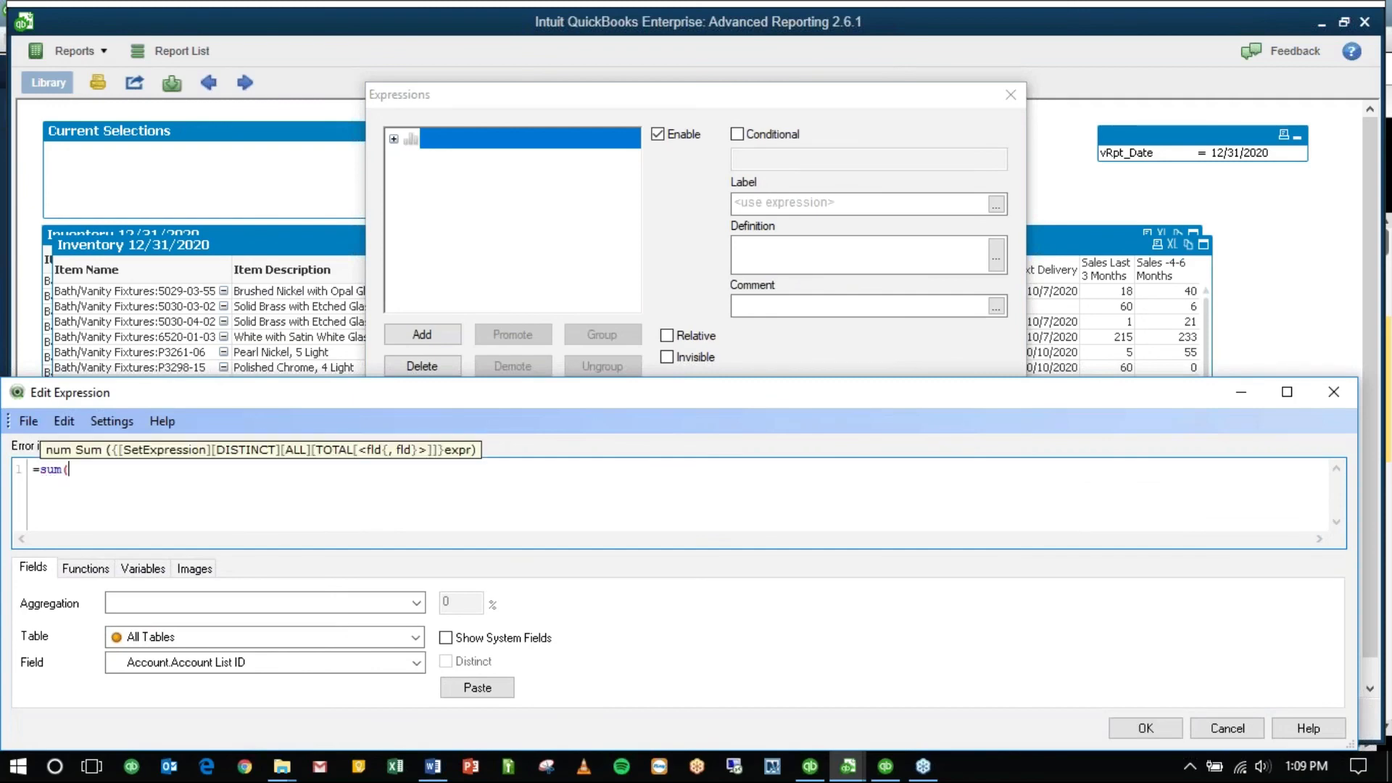
pyautogui.write('{$<tra')
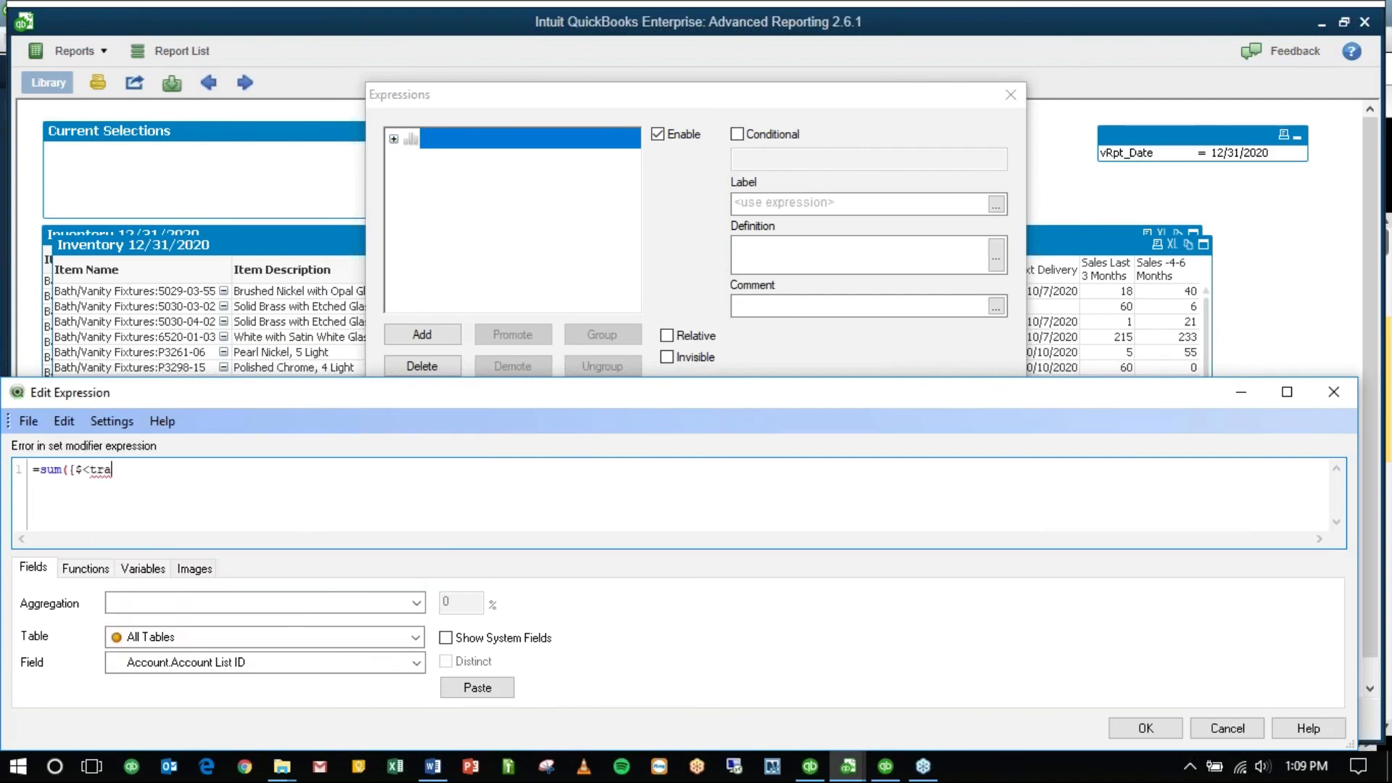
pyautogui.write('nsactions.')
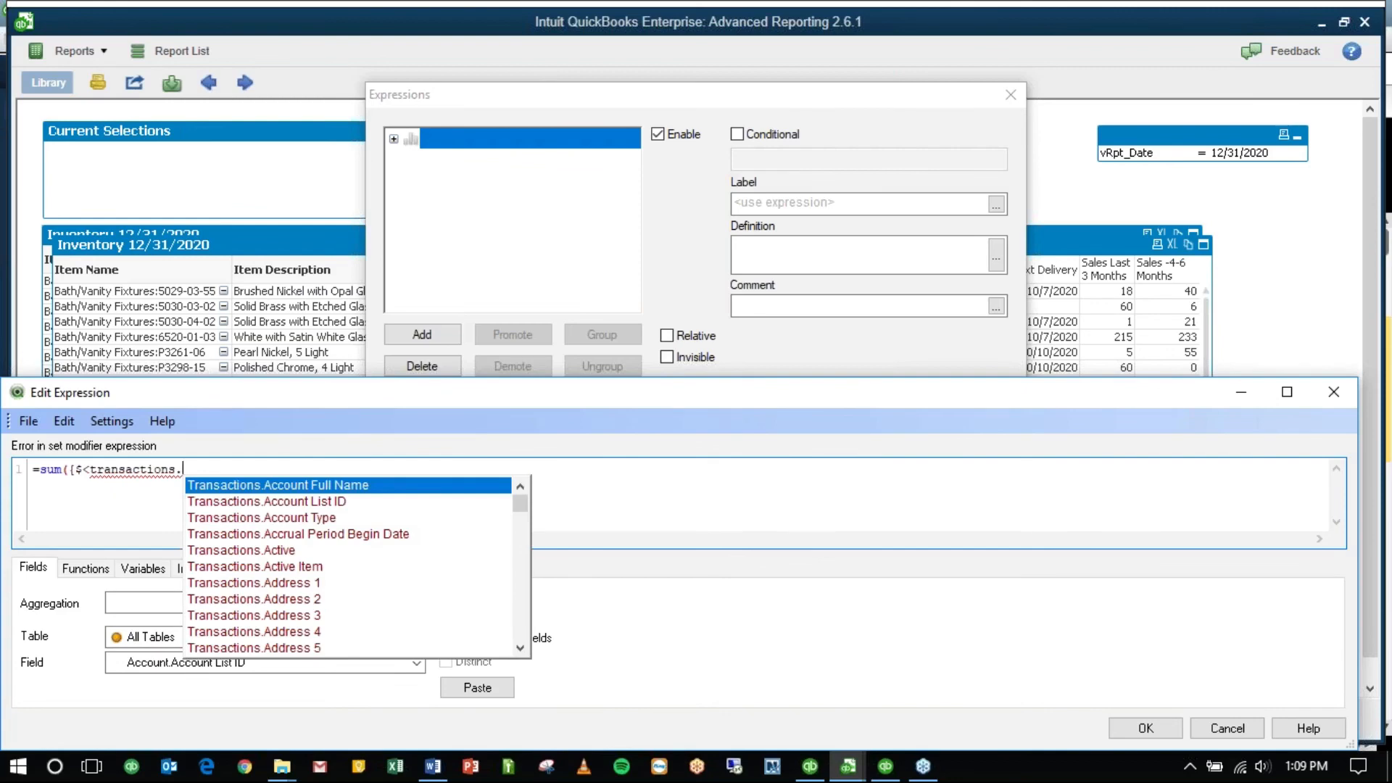
pyautogui.write('acc')
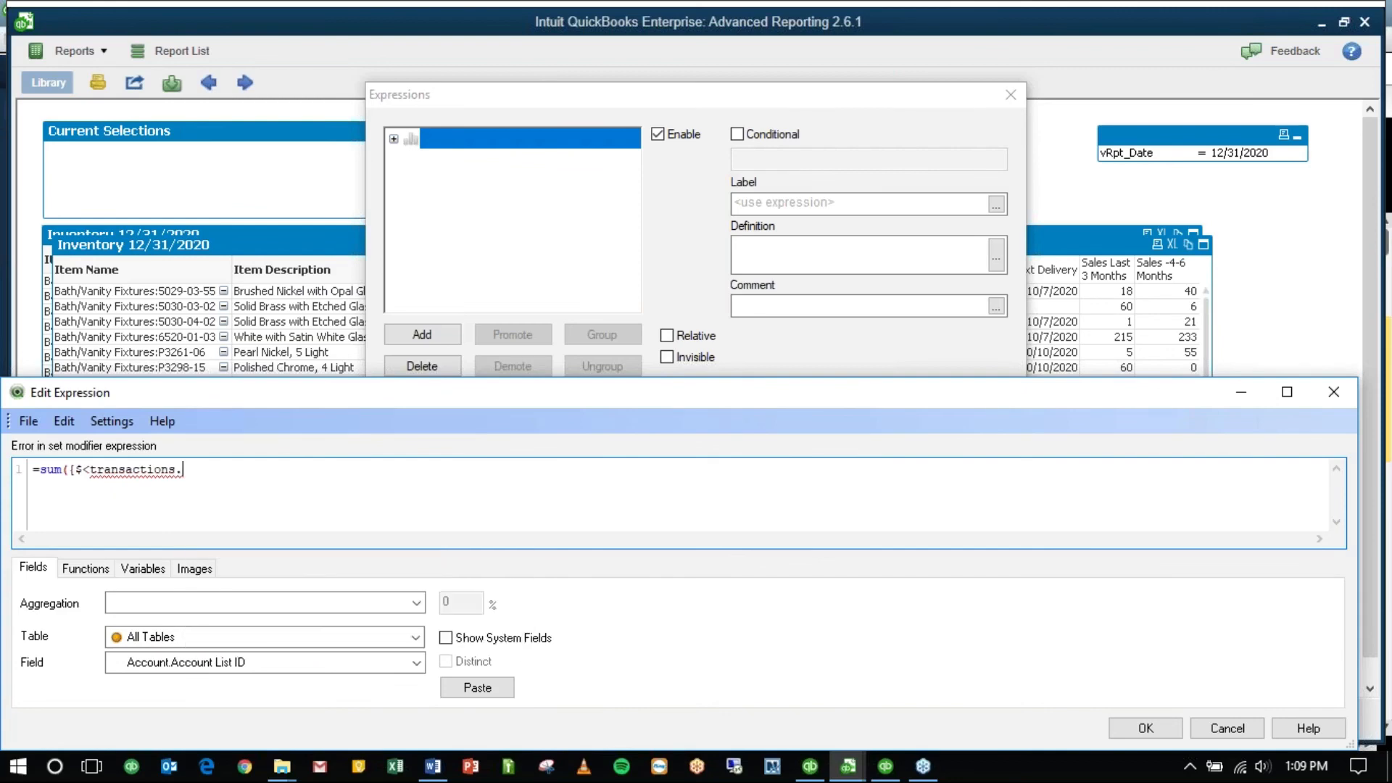
pyautogui.press('Down')
pyautogui.press('Down')
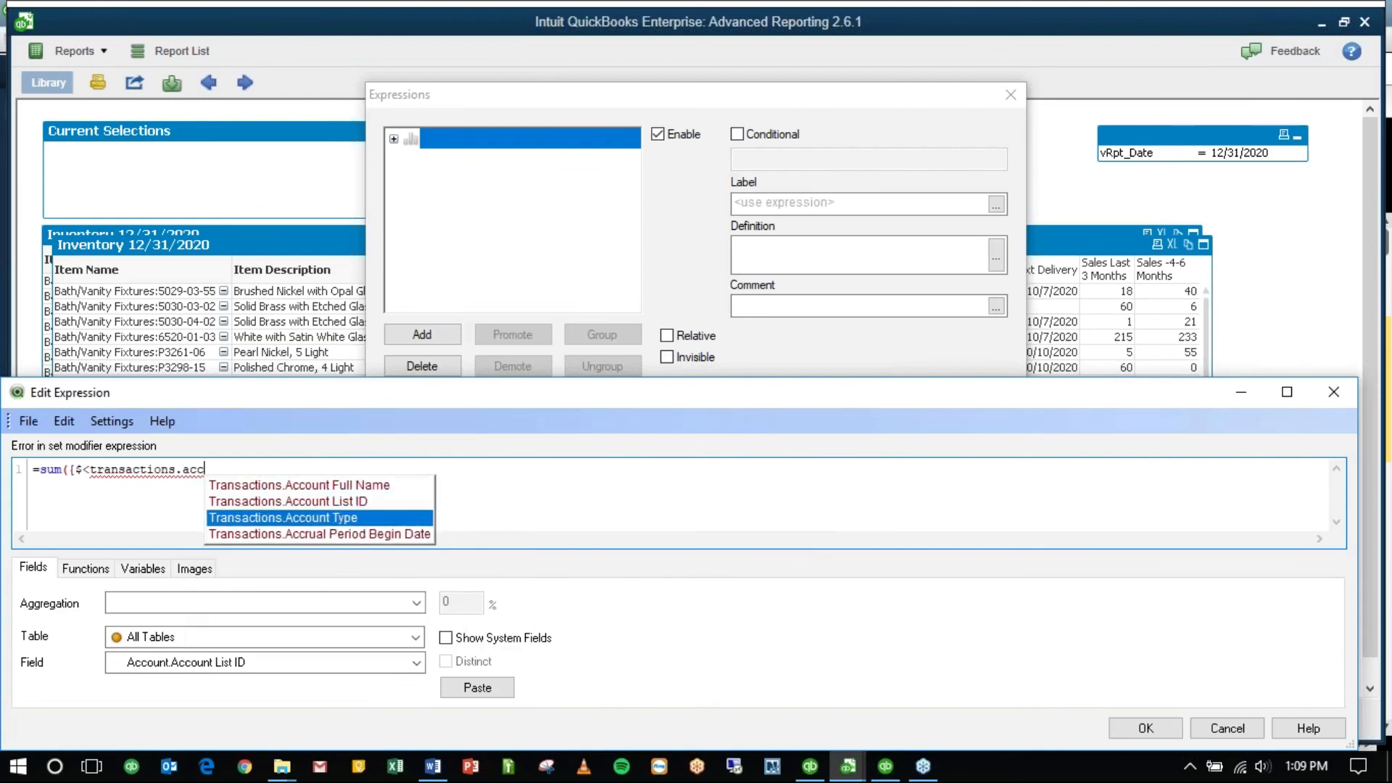
pyautogui.press('Return')
pyautogui.write('=[')
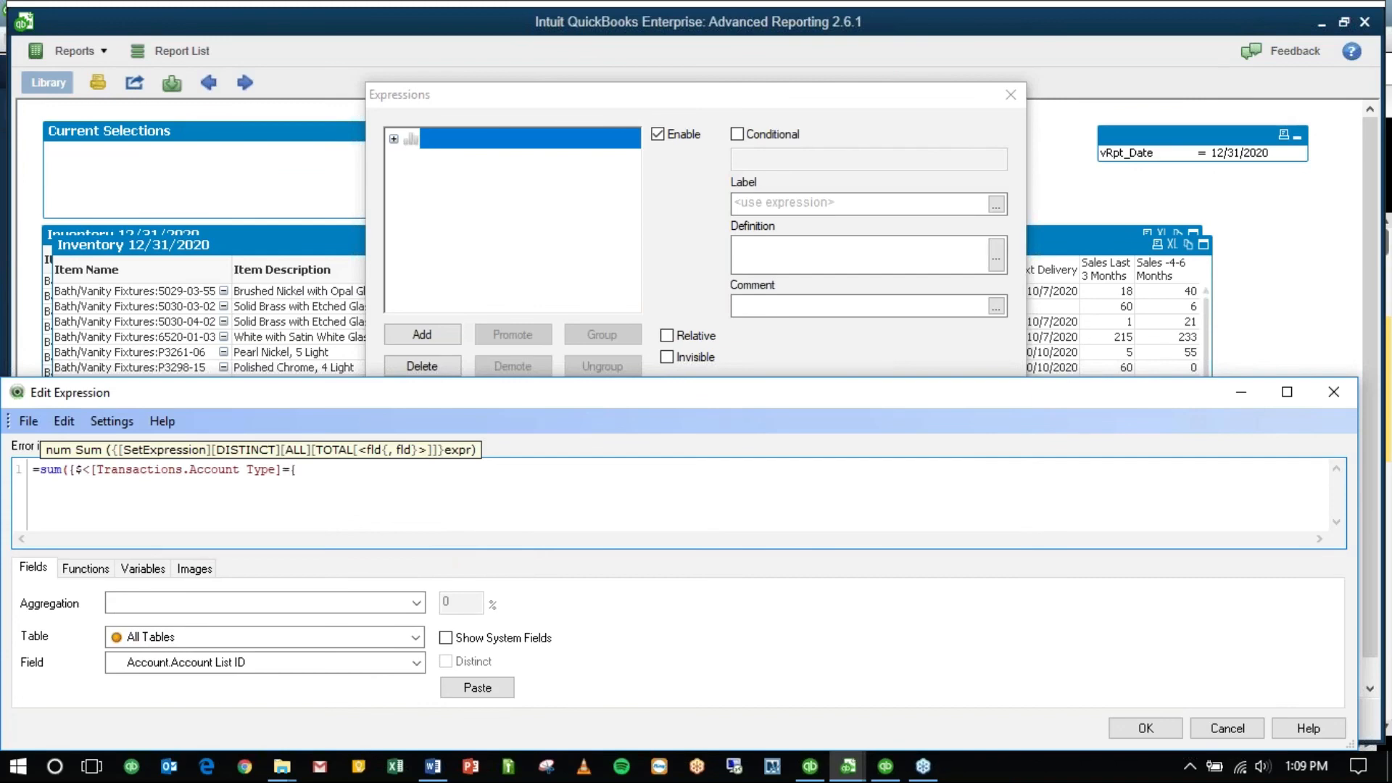
pyautogui.write('"Income"}>}')
# Step: Complete the sum expression with the [Transactions.Amount With Sign] field and a closing parenthesis
pyautogui.write('trasna')
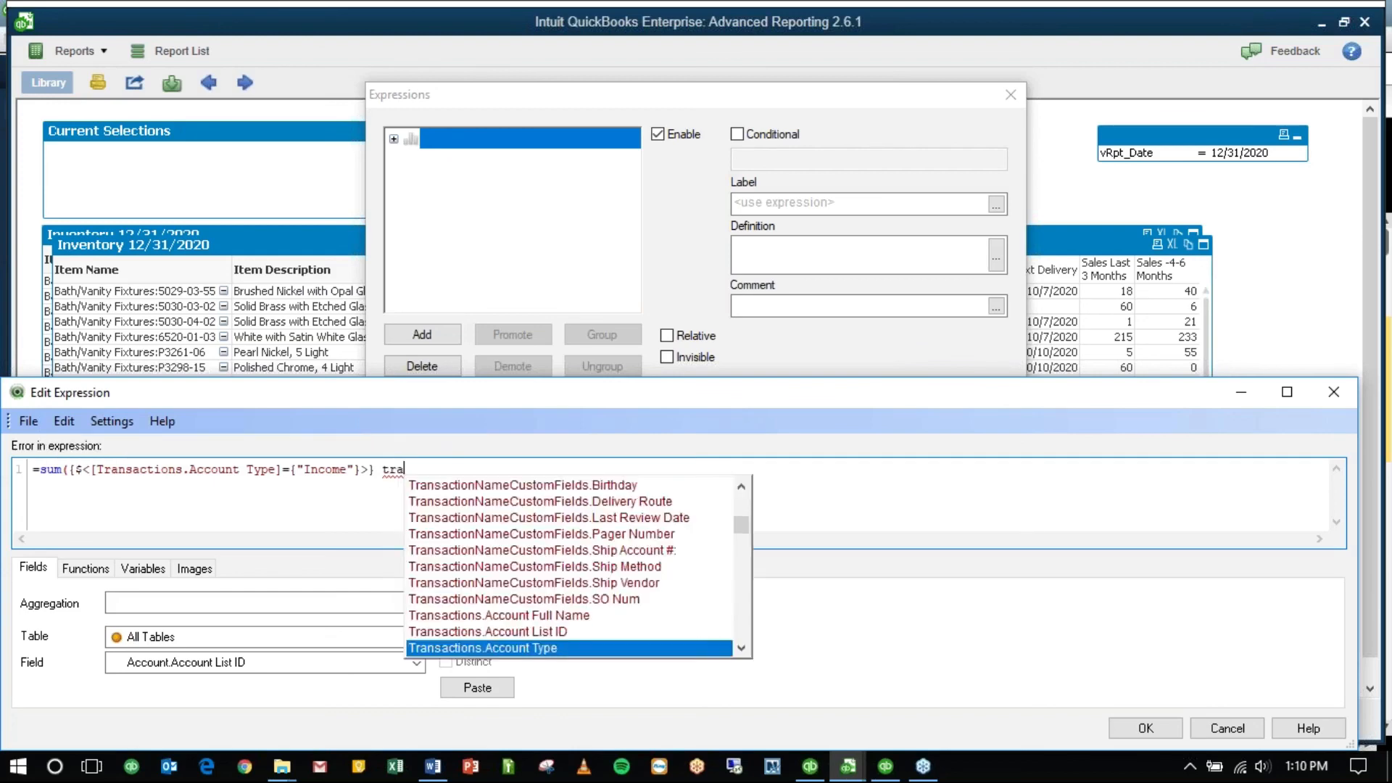
pyautogui.press('BackSpace')
pyautogui.press('BackSpace')
pyautogui.press('BackSpace')
pyautogui.write('nsactions')
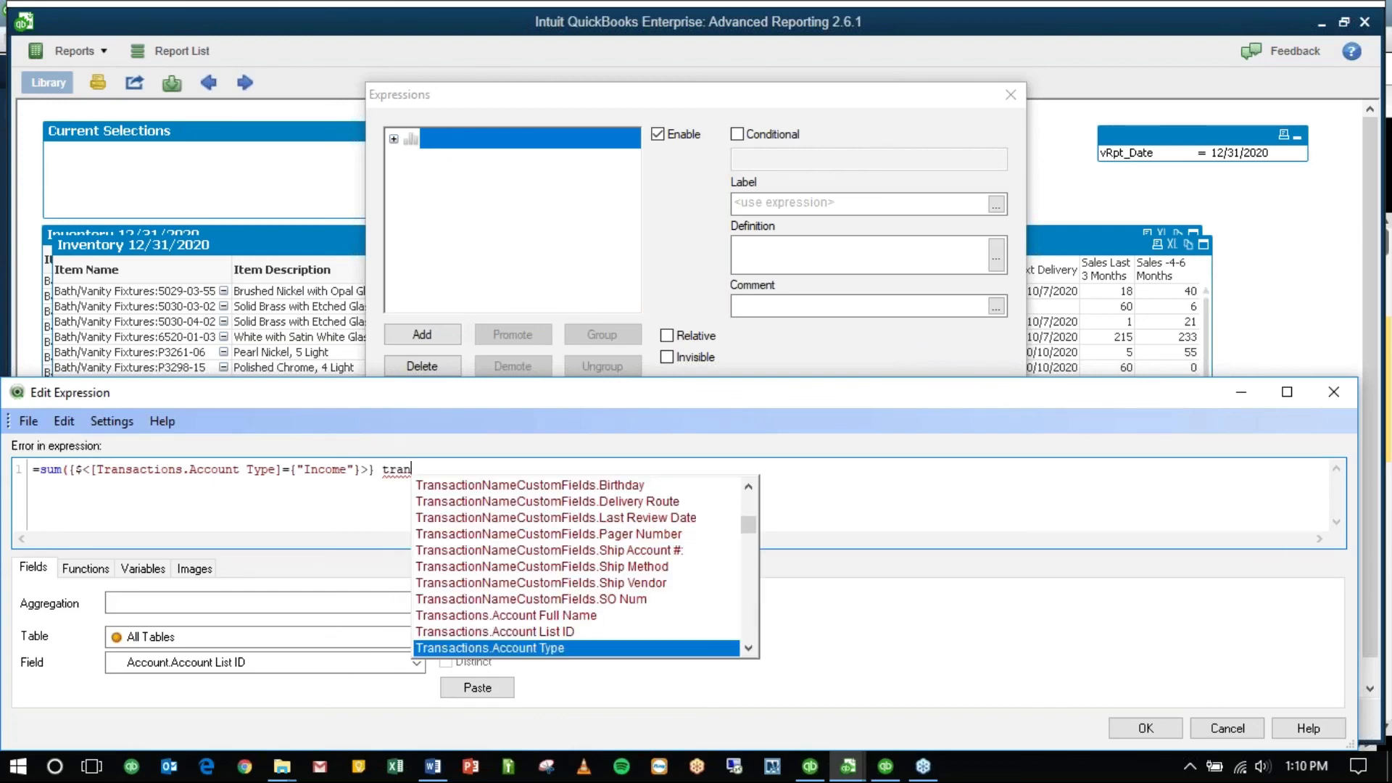
pyautogui.write('.')
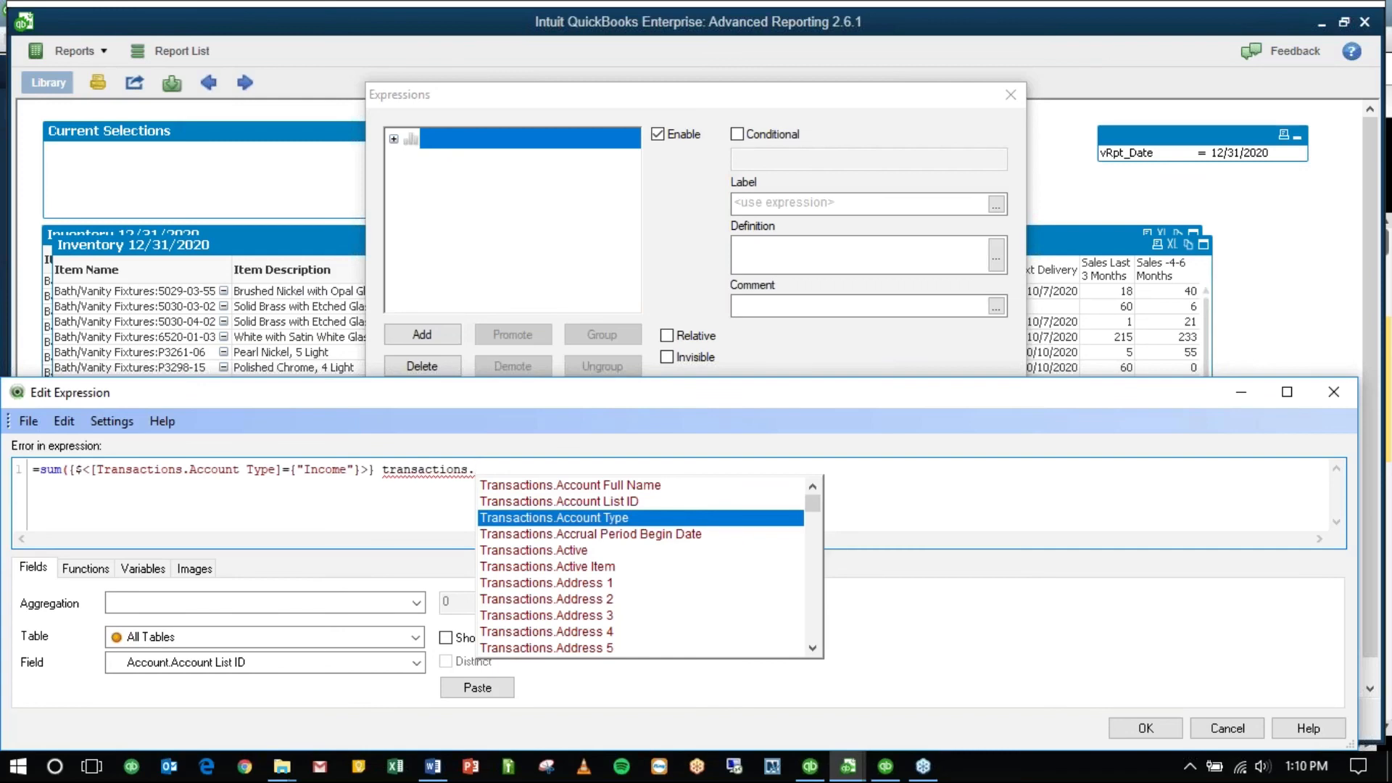
pyautogui.write('am')
pyautogui.press('Down')
pyautogui.press('Down')
pyautogui.press('Down')
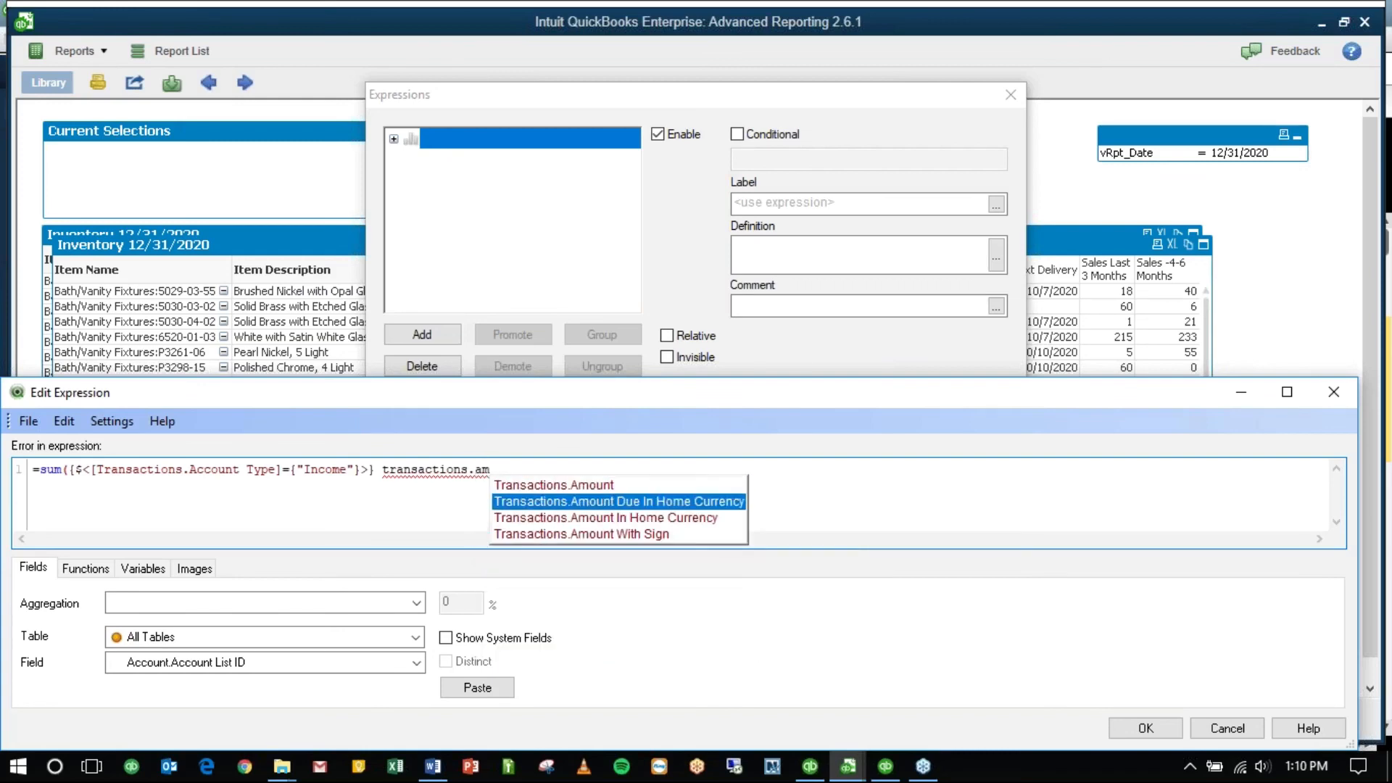
pyautogui.press('Return')
pyautogui.write(')')
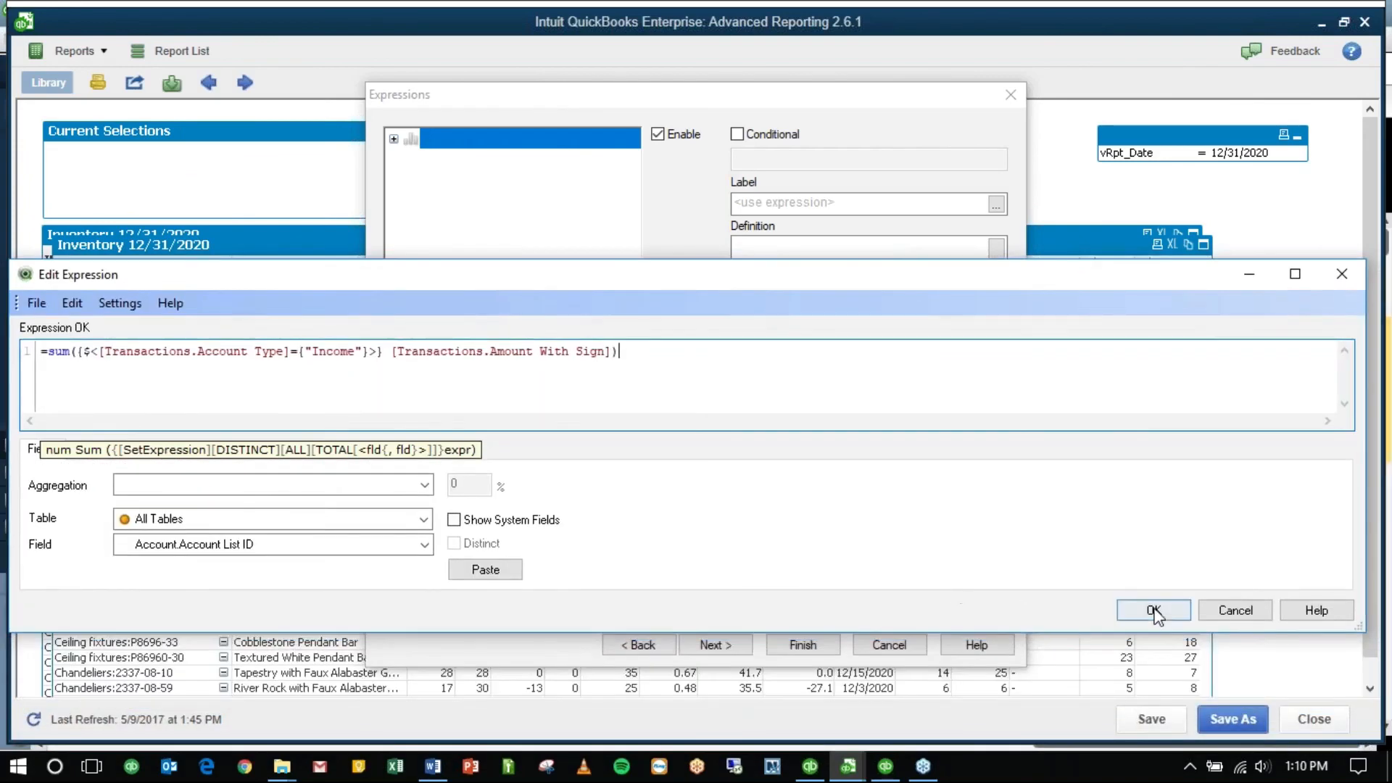
# Step: Accept the expression, finish the bar chart and move it over the Inventory 12/31/2020 table
pyautogui.click(1154, 609)
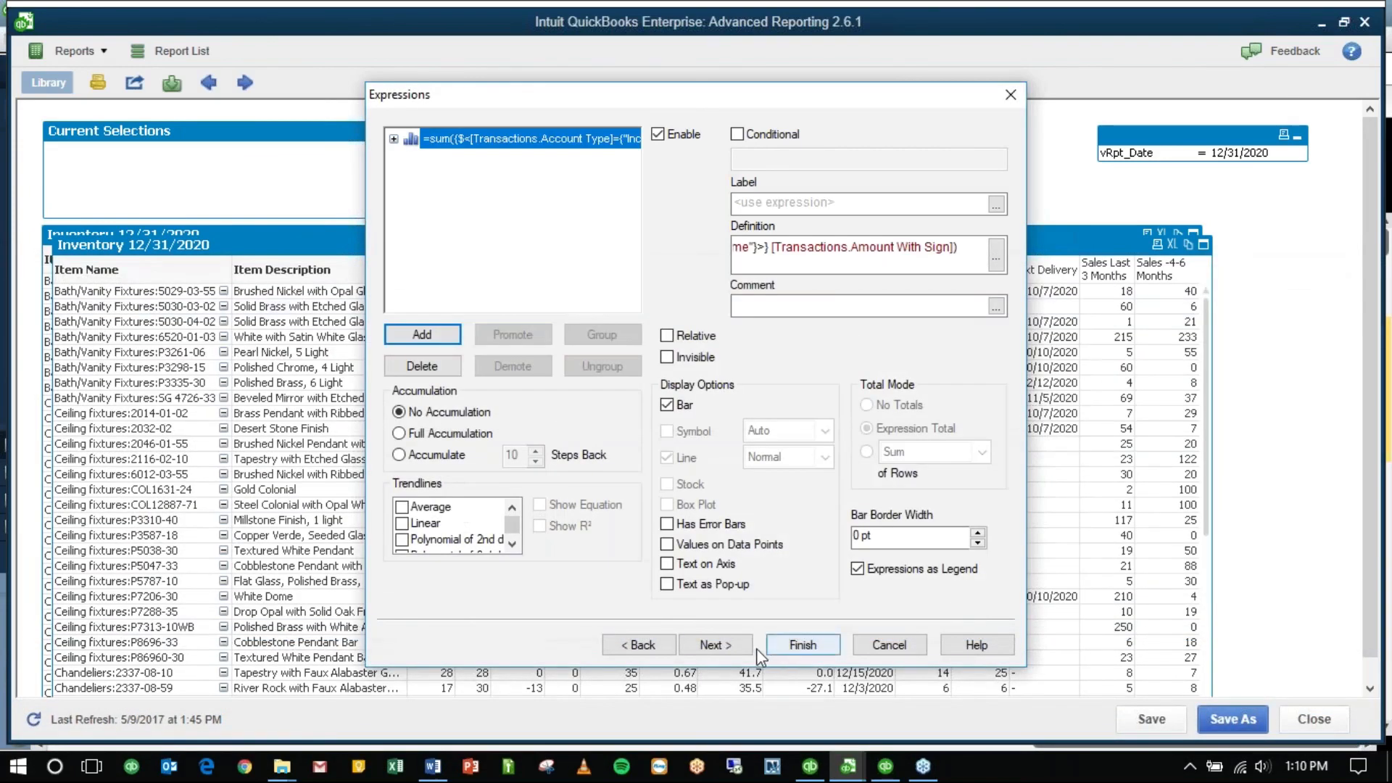
pyautogui.click(803, 644)
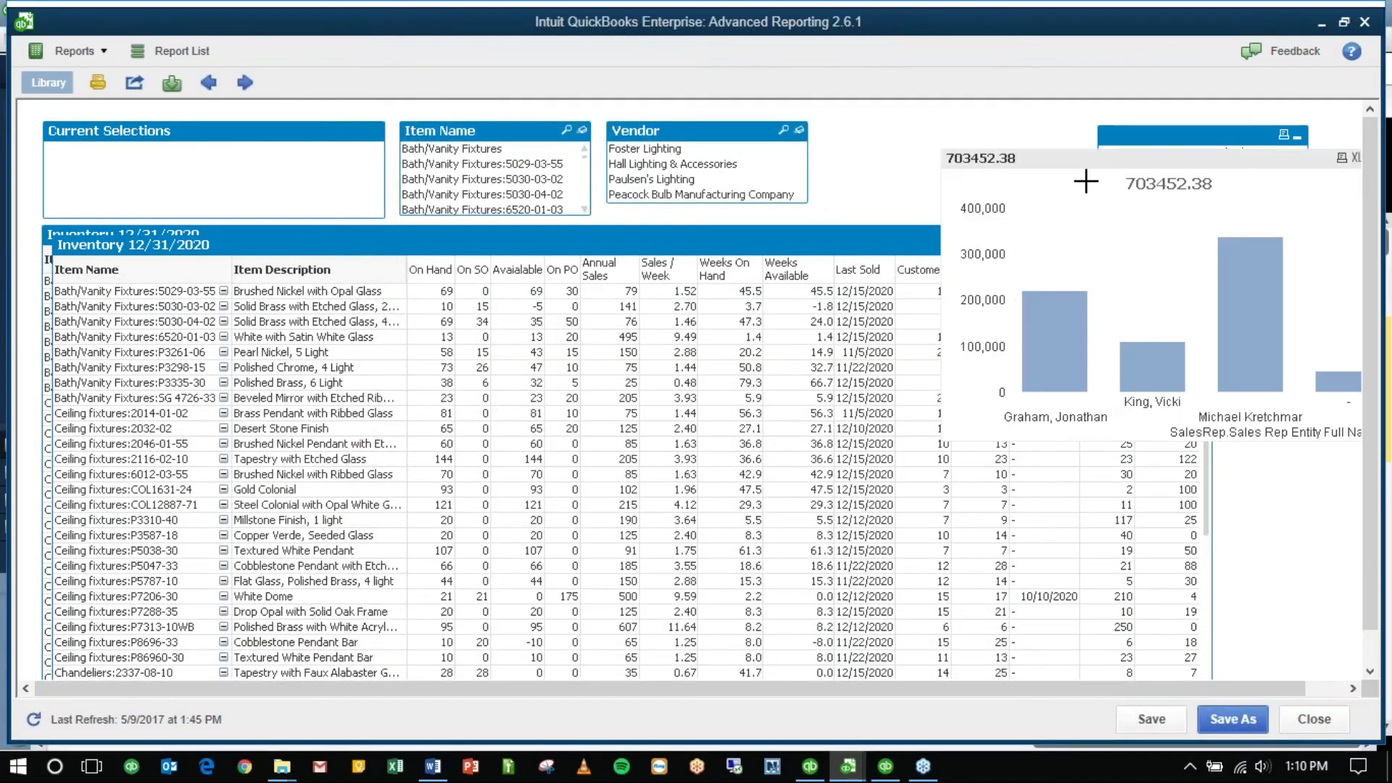
pyautogui.moveTo(1079, 159); pyautogui.dragTo(410, 276)
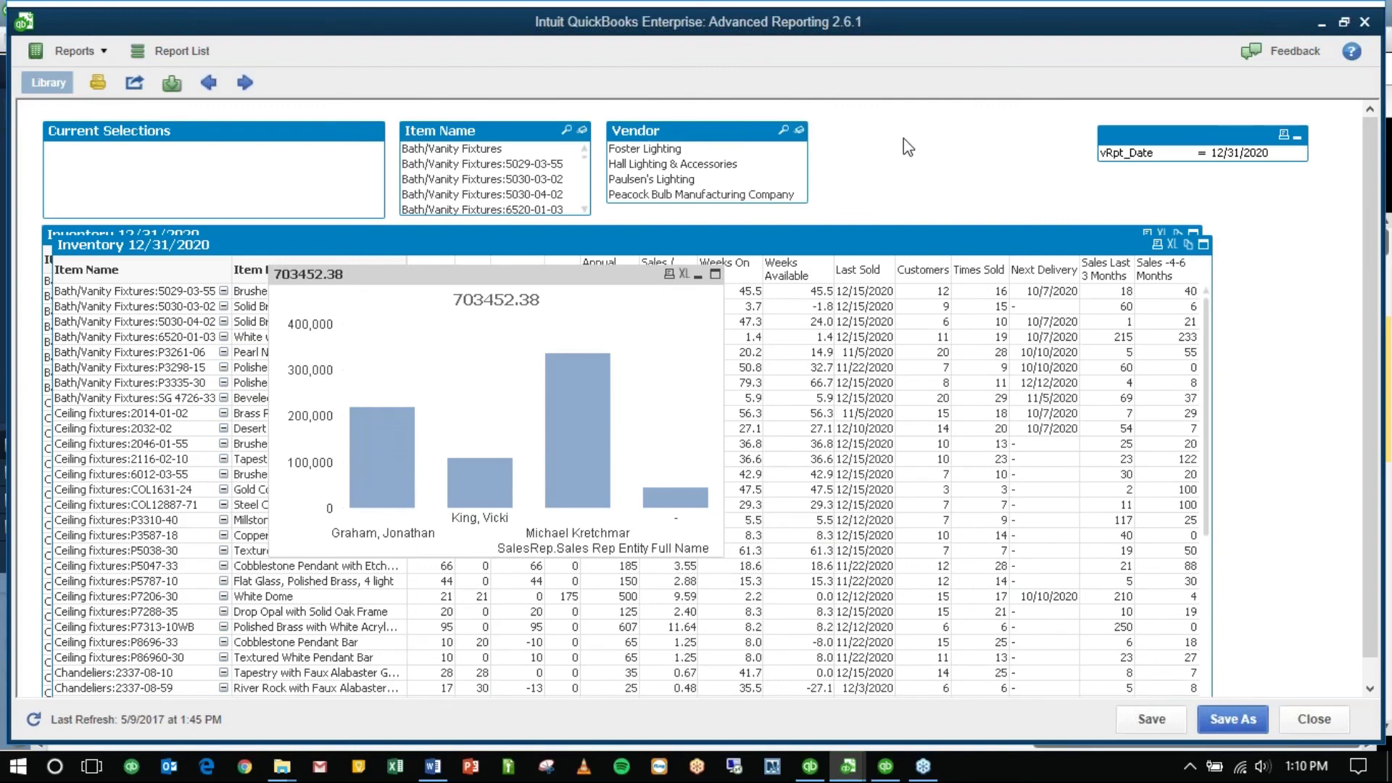
# Step: Filter the Item Name list to Bath/Vanity Fixtures:5029-03-55 and 5030-03-02, and shift the chart slightly down over the table
pyautogui.click(522, 165)
pyautogui.moveTo(524, 175); pyautogui.dragTo(537, 135)
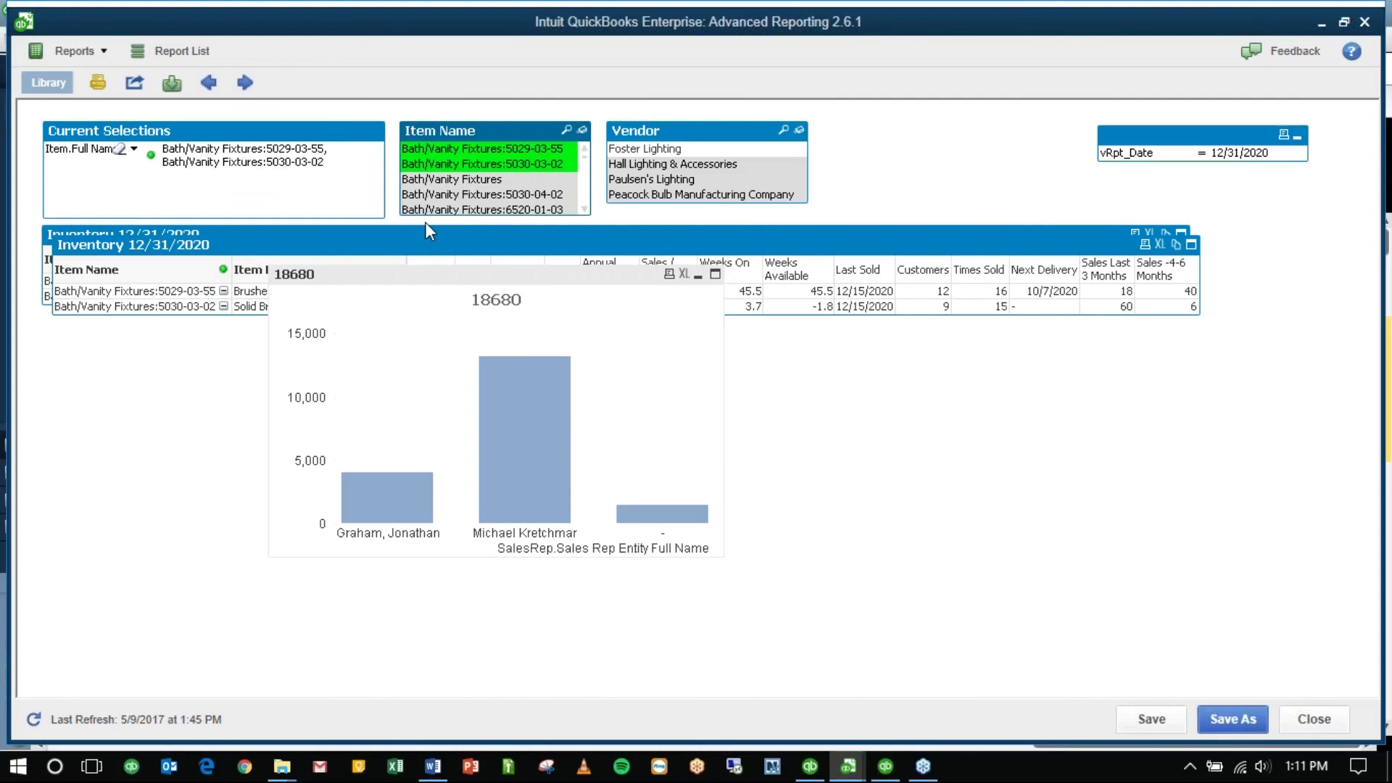
pyautogui.moveTo(428, 284); pyautogui.dragTo(482, 304)
# Step: Change the set identifier in the bar chart's sum expression to 1, apply the chart properties and reposition the chart
pyautogui.rightClick(483, 304)
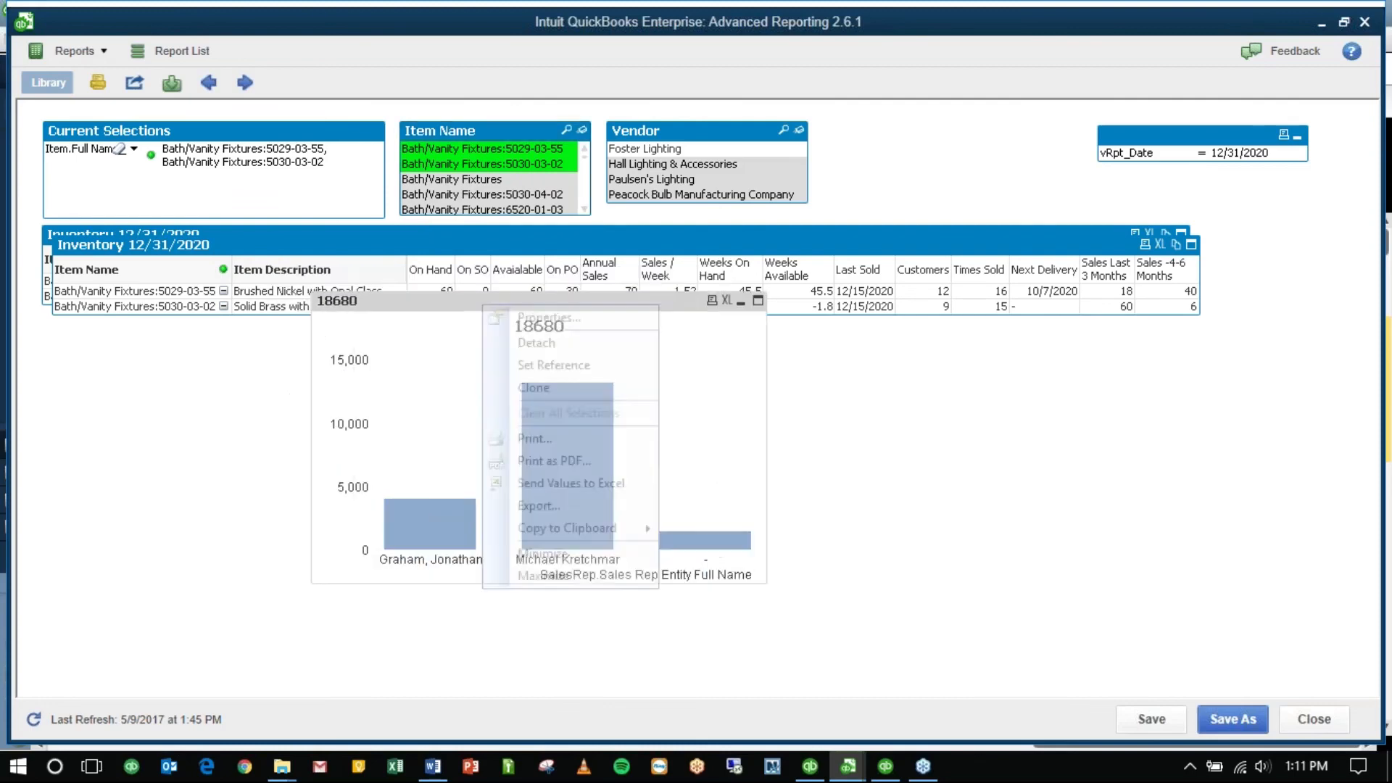
pyautogui.click(535, 322)
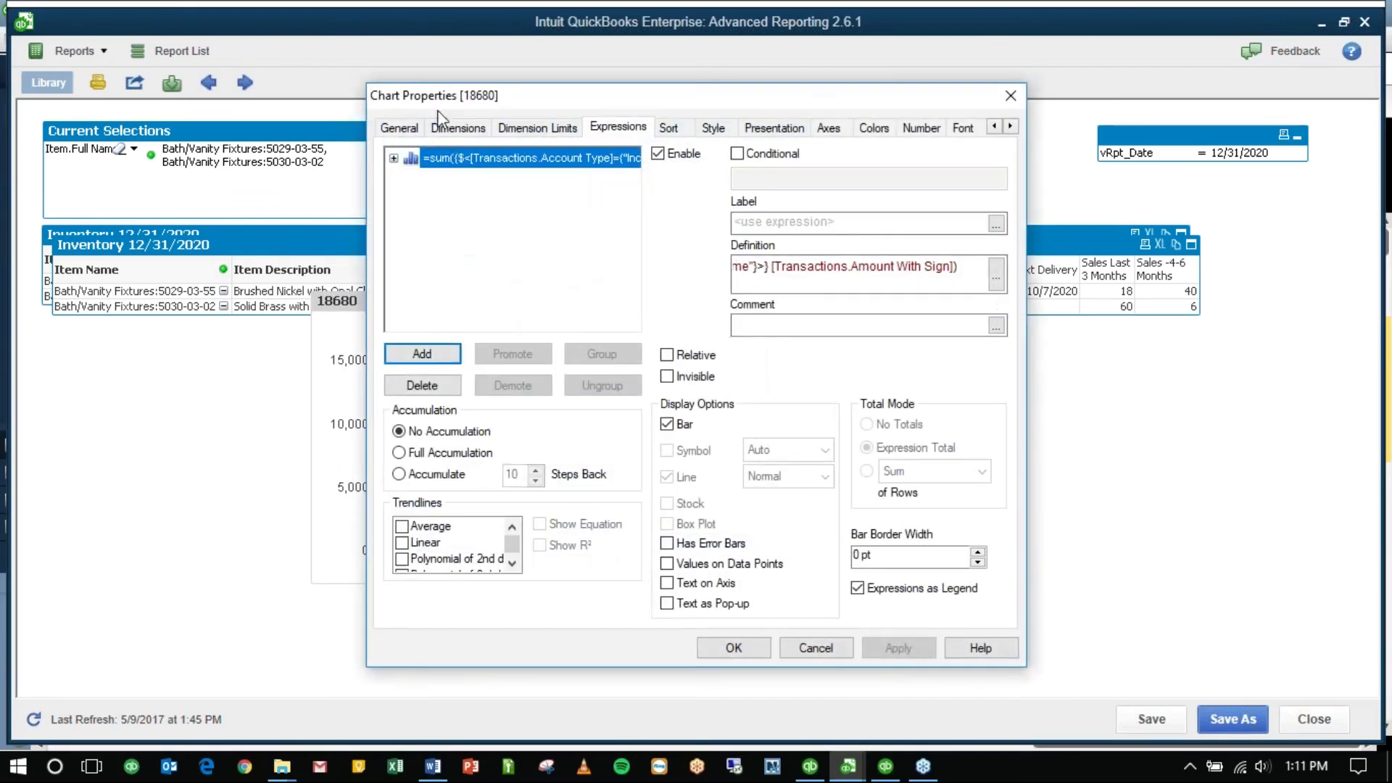
pyautogui.click(997, 276)
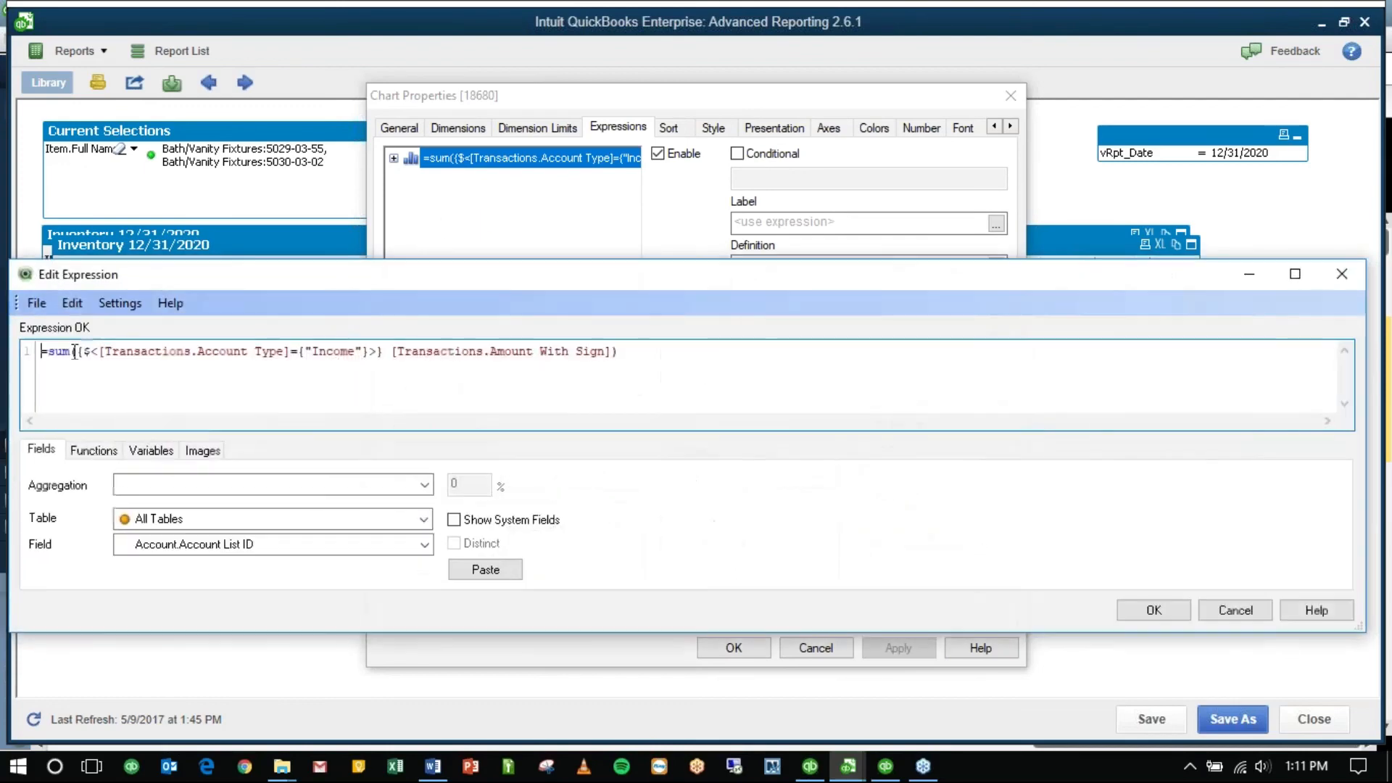
pyautogui.moveTo(84, 353); pyautogui.dragTo(91, 354)
pyautogui.write('1')
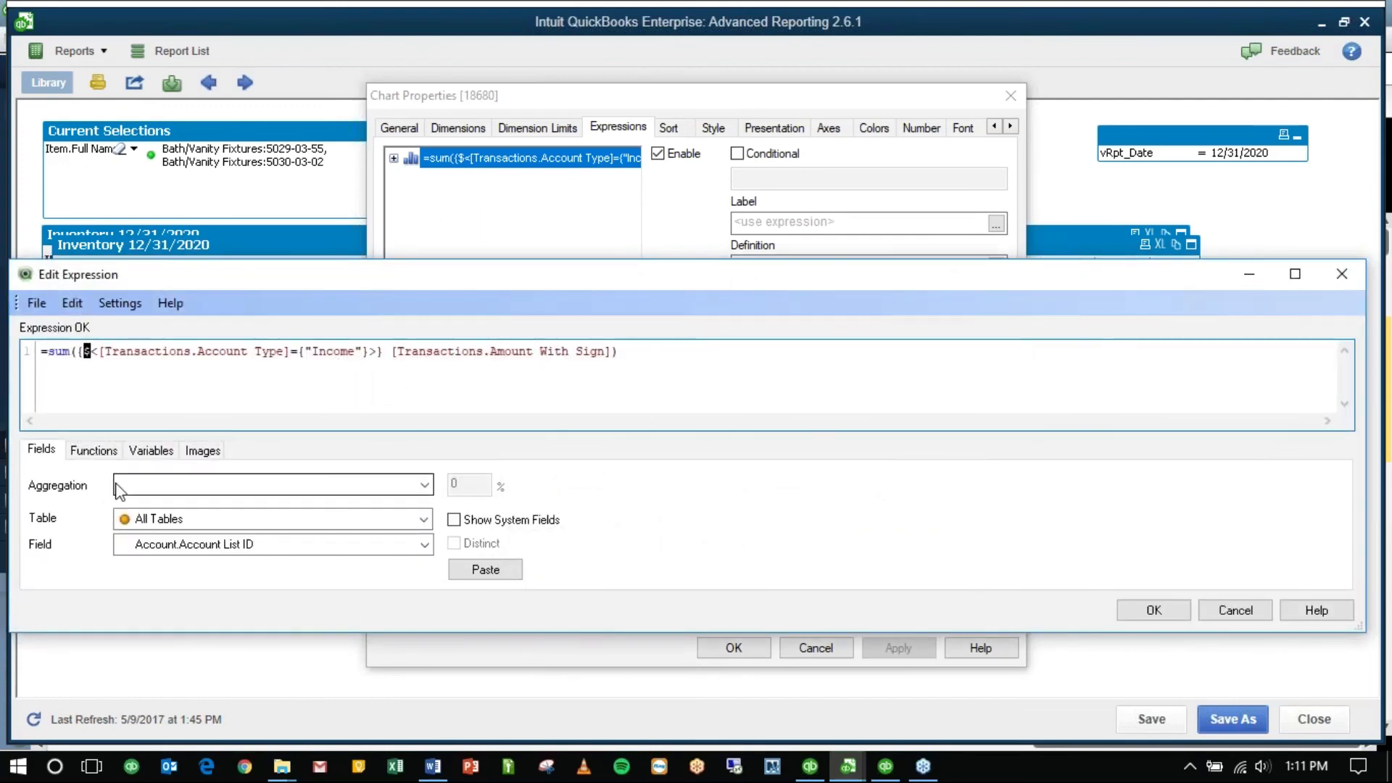
pyautogui.click(1129, 615)
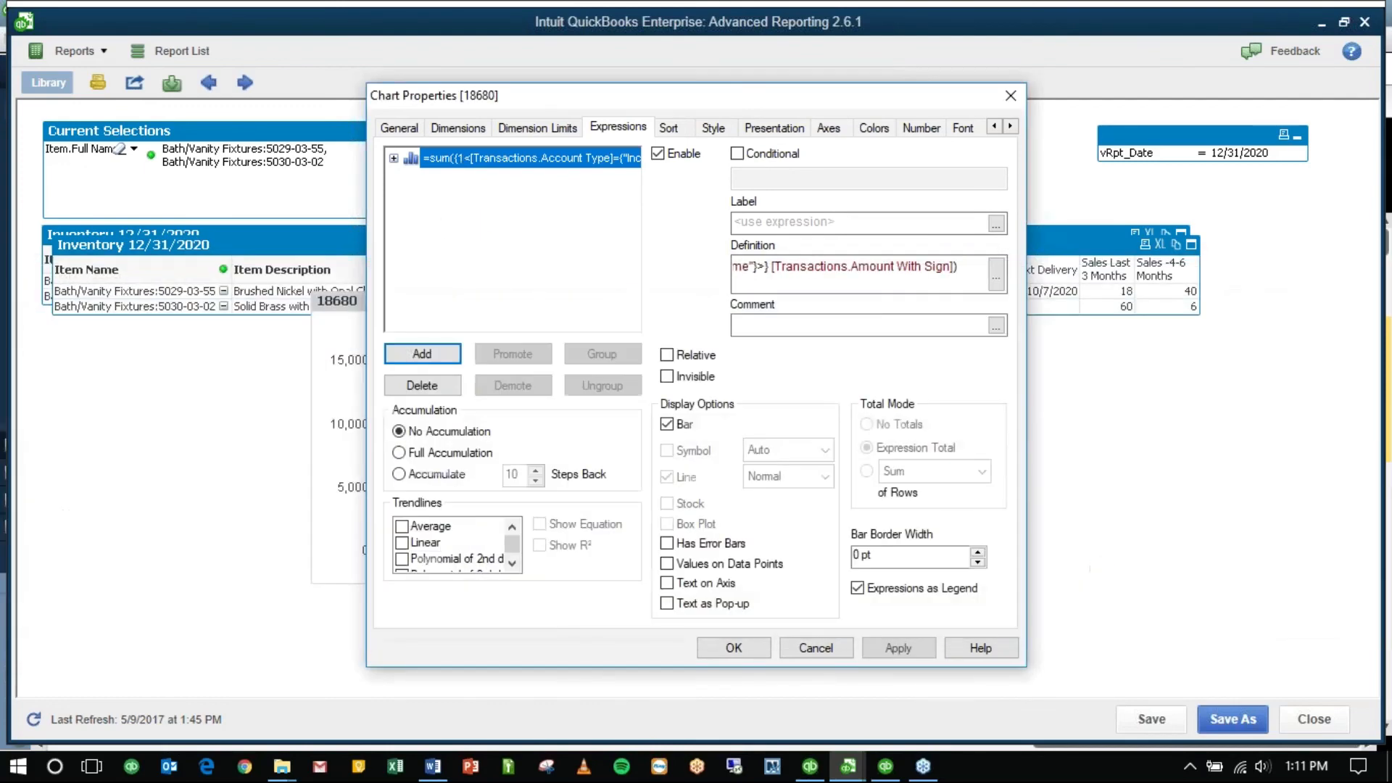
pyautogui.click(734, 648)
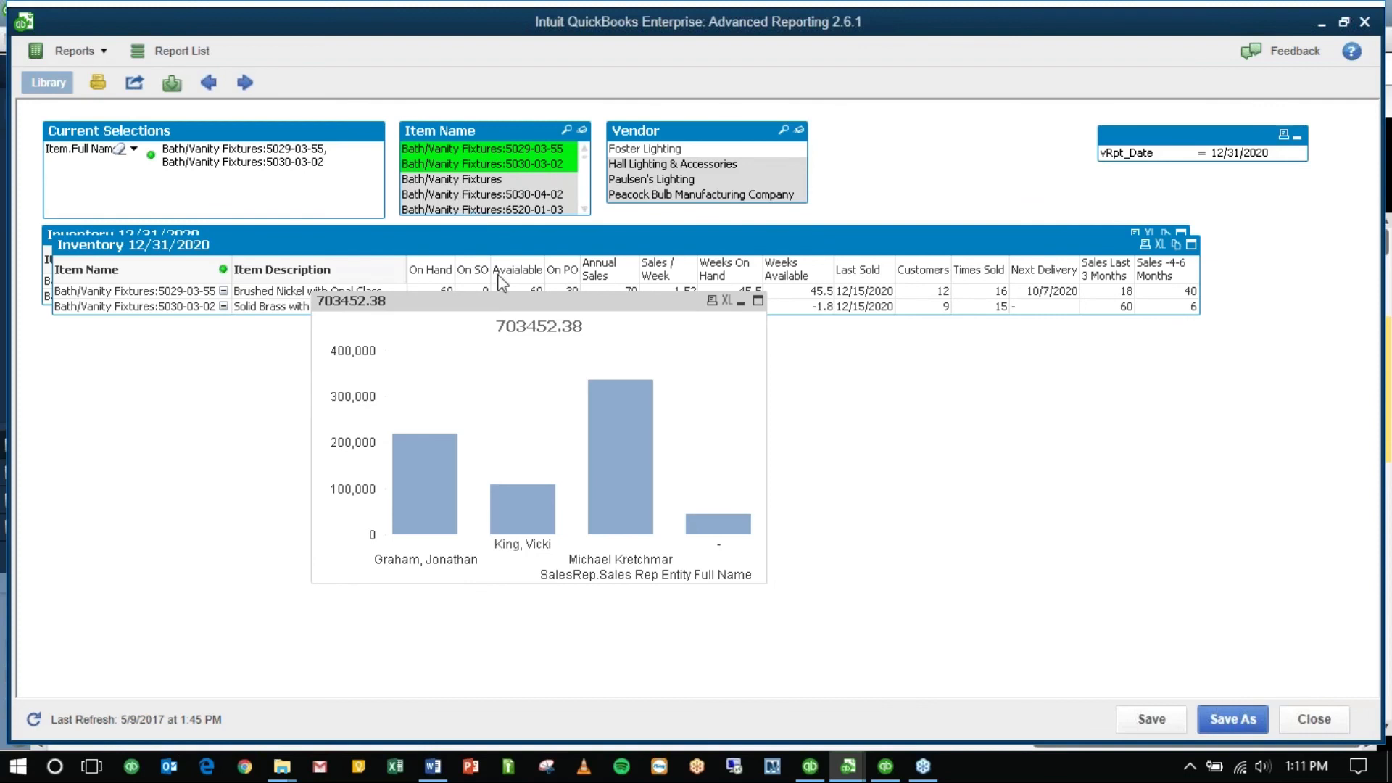
pyautogui.moveTo(507, 306); pyautogui.dragTo(610, 376)
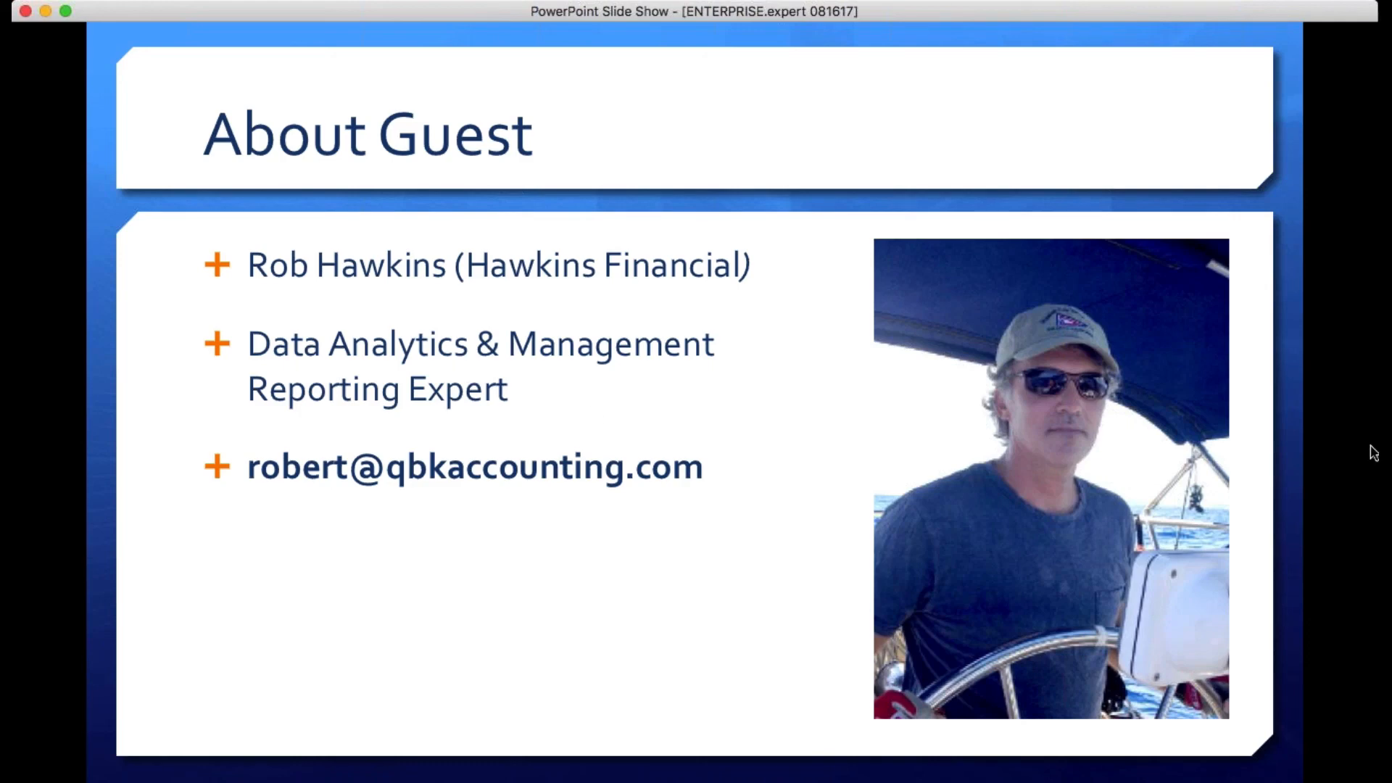
pyautogui.click(119, 32)
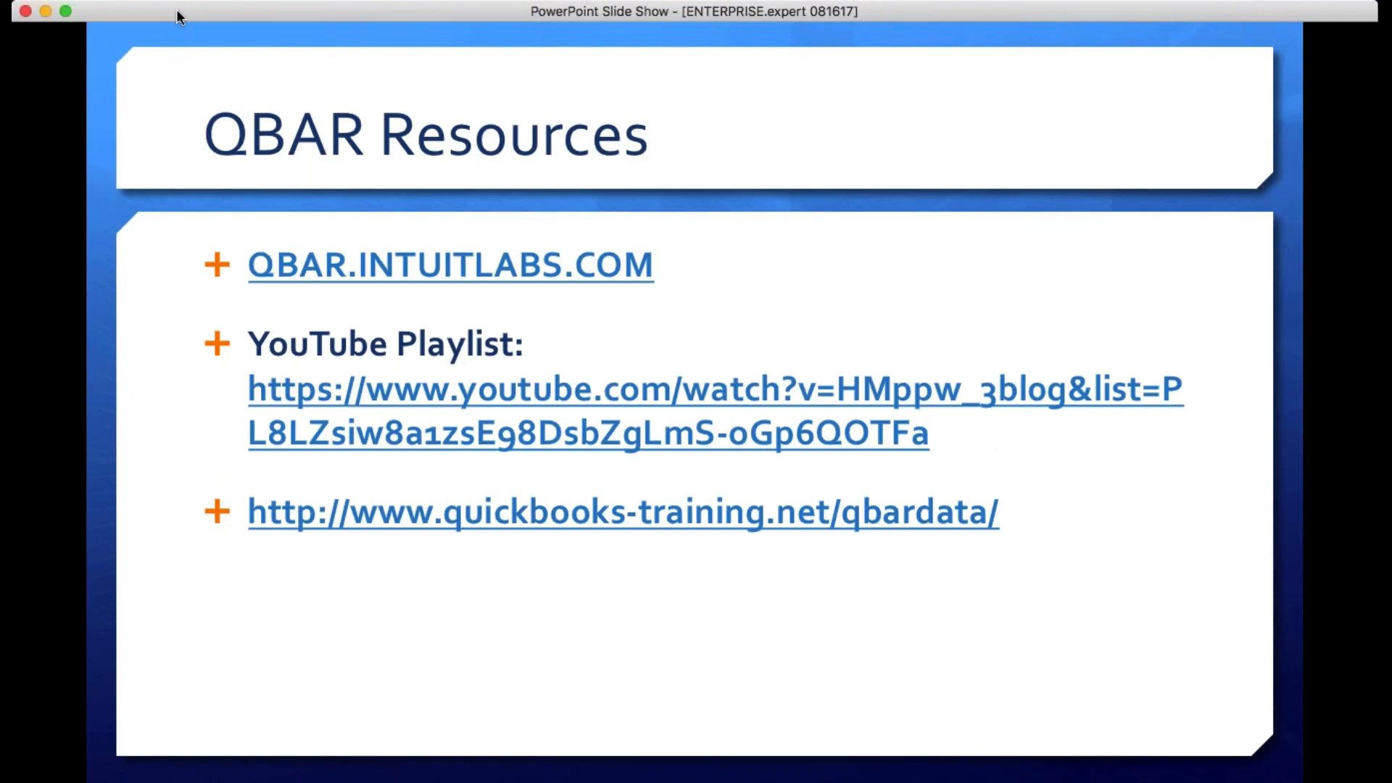
pyautogui.press('Right')
pyautogui.press('Right')
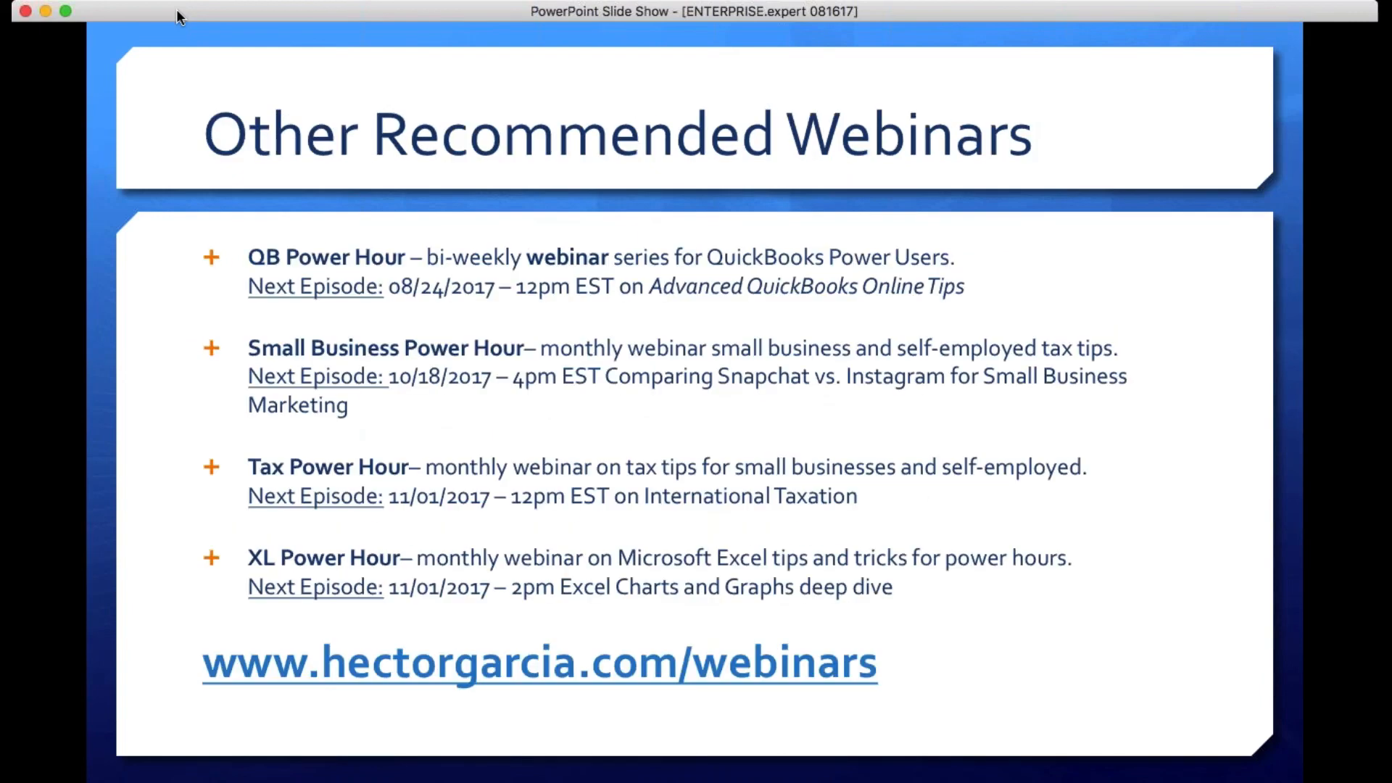